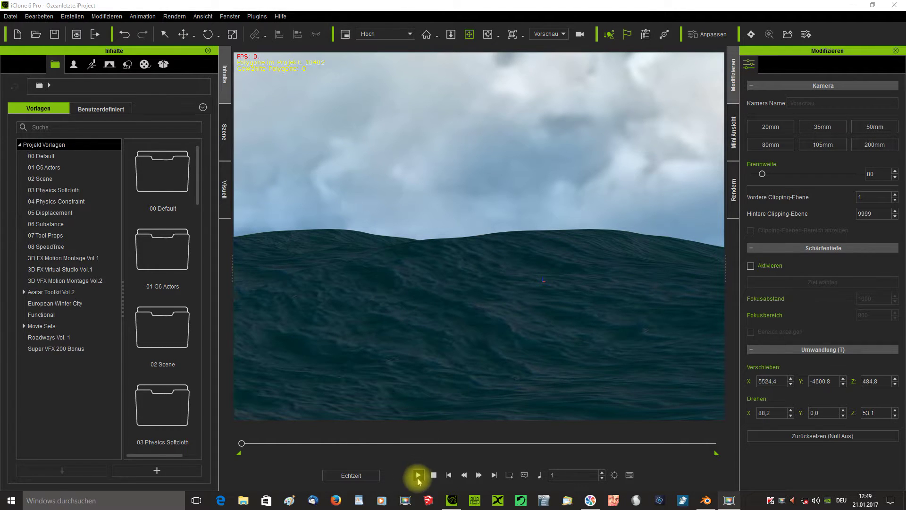
Step: Play the ocean animation in iClone, rewind it to frame 1, and switch to Blender
left_click(419, 477)
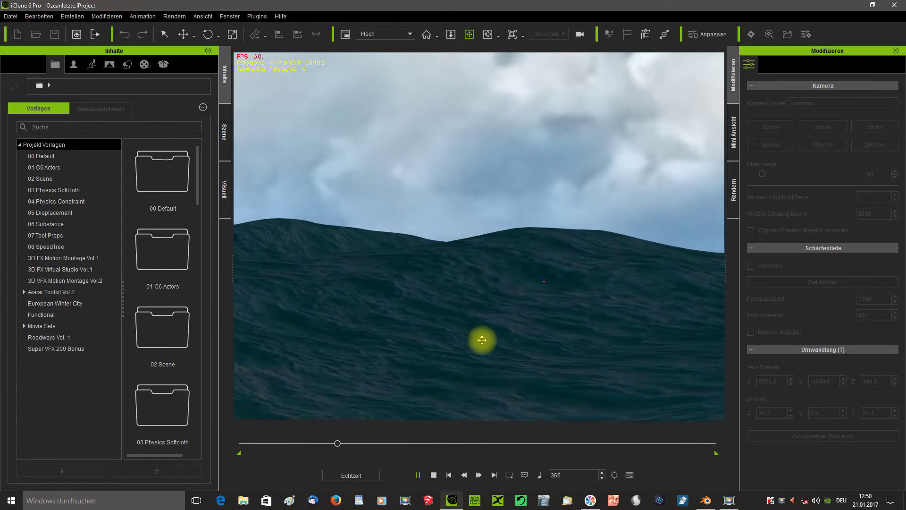
left_click(433, 475)
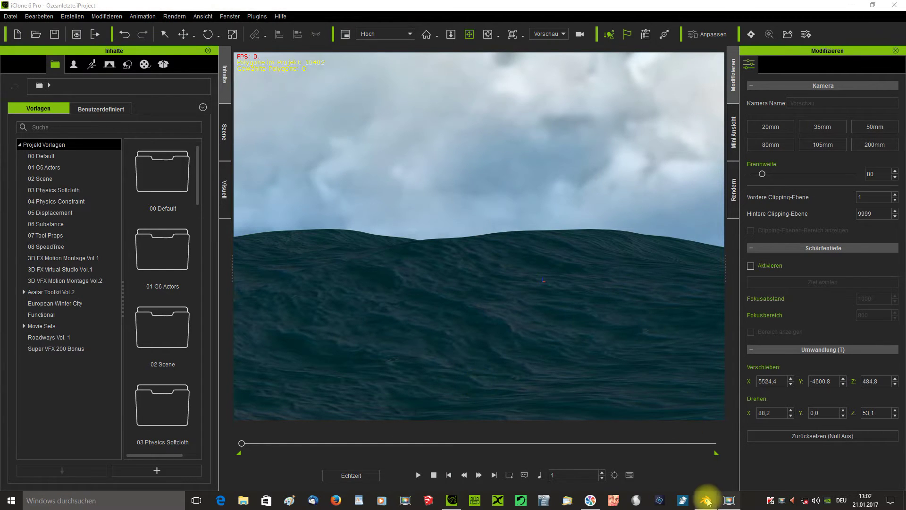
left_click(706, 501)
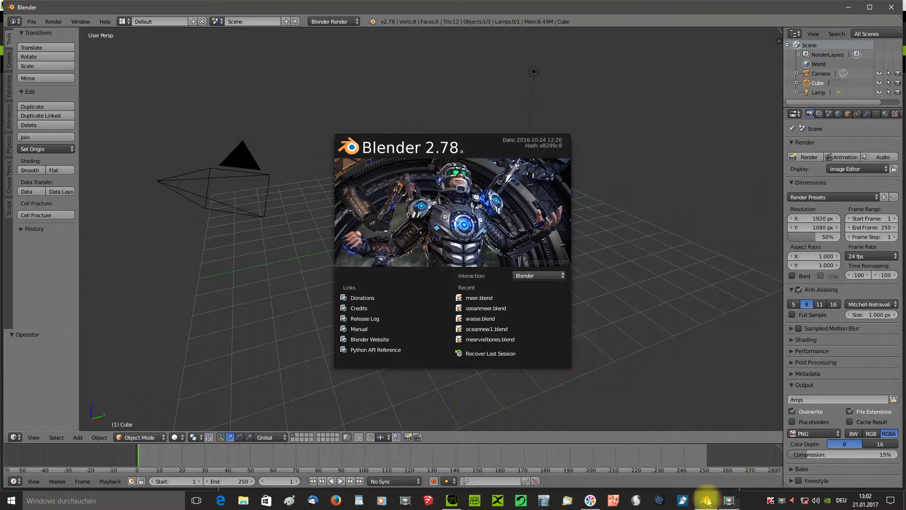
Step: Dismiss the splash screen and delete the default cube
left_click(415, 213)
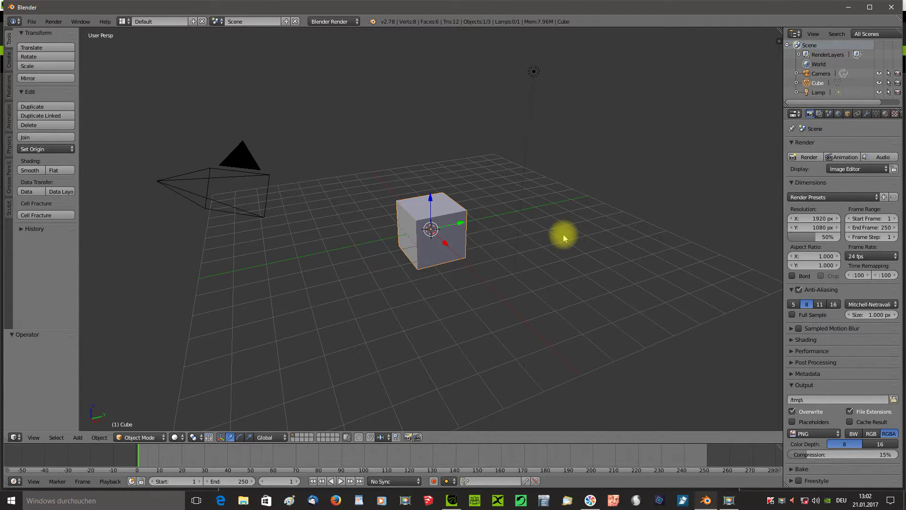
key("x")
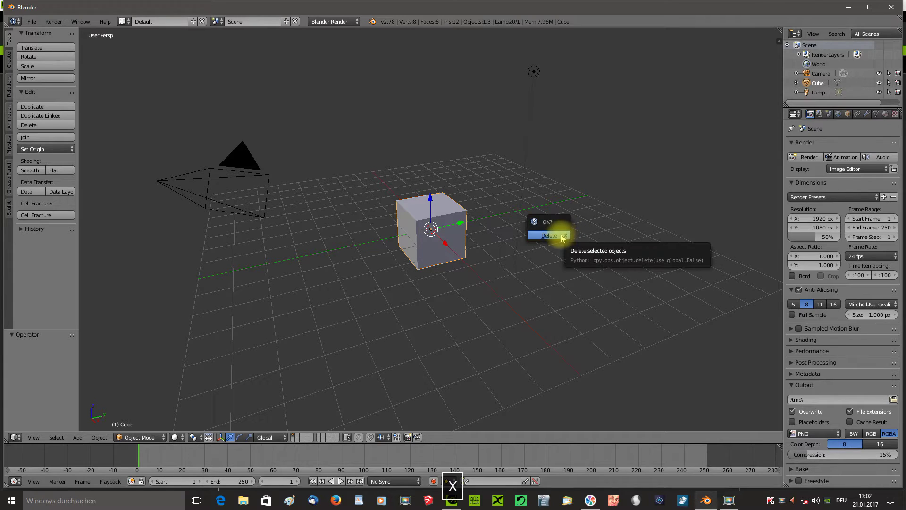
left_click(550, 235)
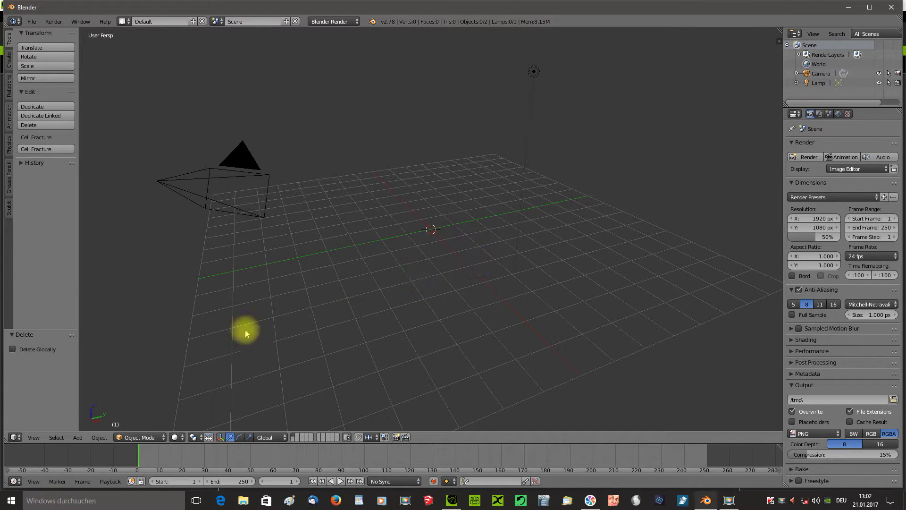
Step: Add a mesh plane and scale it to about 1.957
left_click(79, 439)
mouse_move(99, 425)
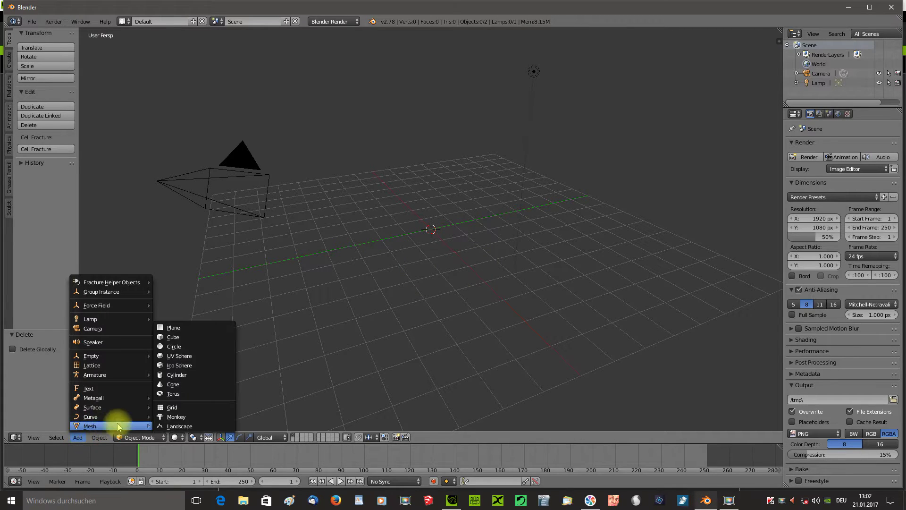
left_click(185, 327)
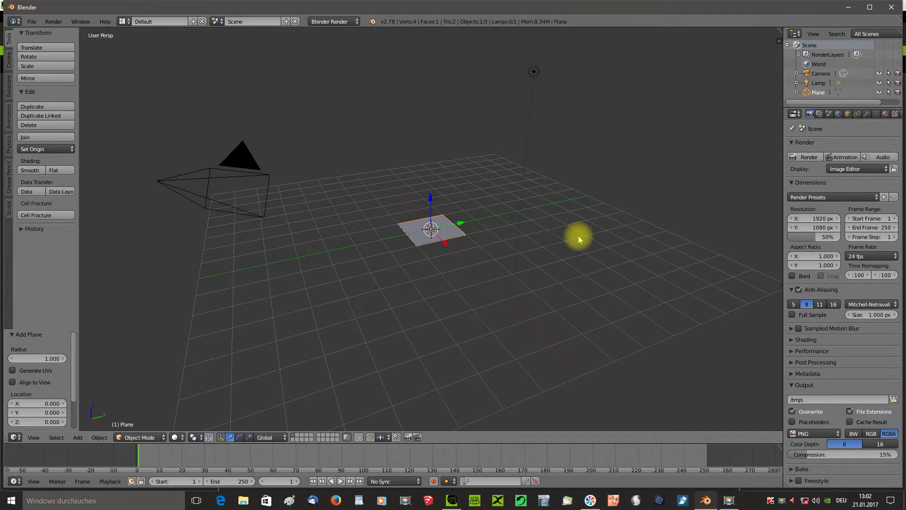
key("KP_6")
key("KP_6")
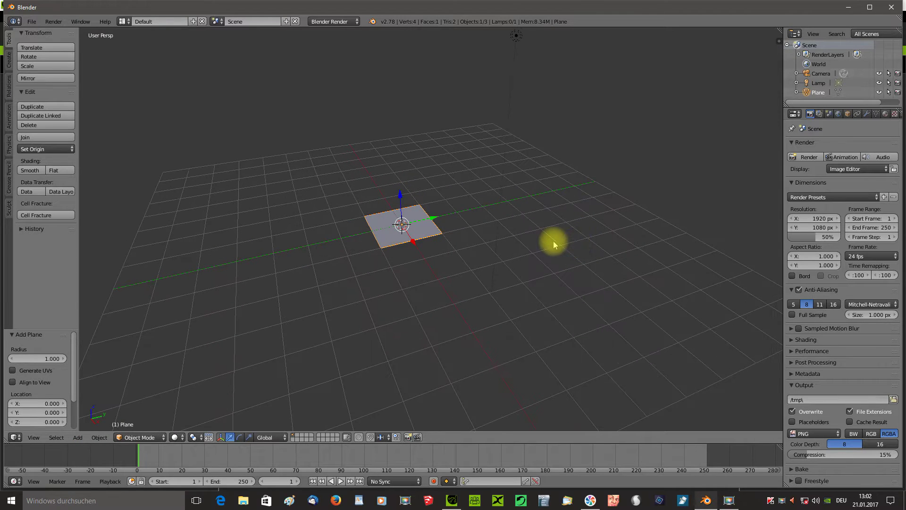
key("s")
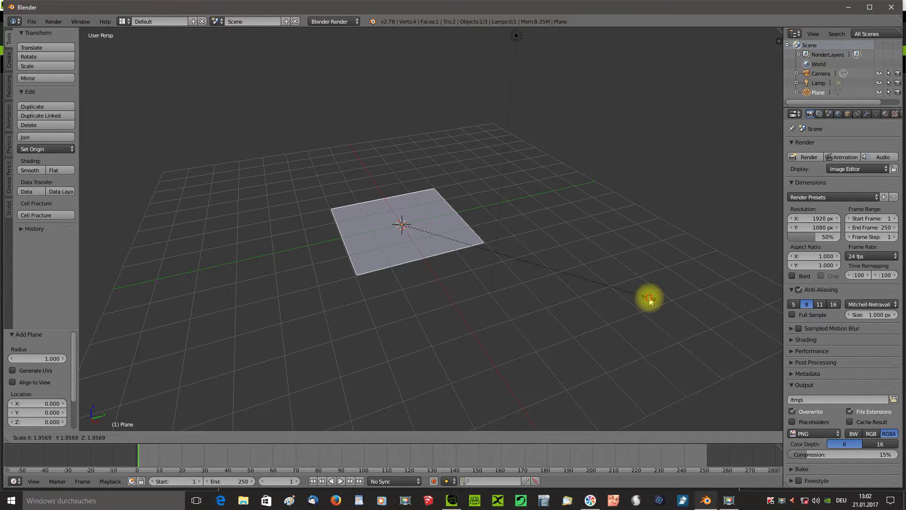
left_click(650, 301)
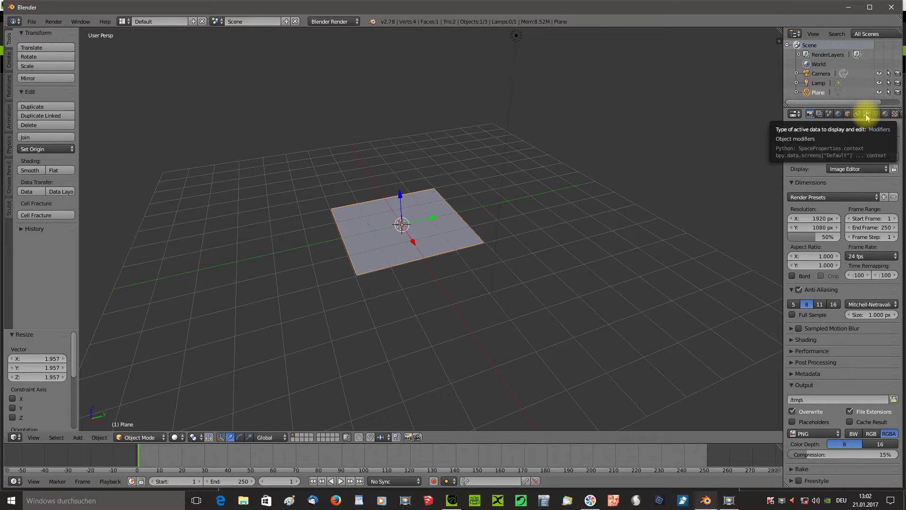
Step: Add an Ocean modifier to the plane
left_click(866, 114)
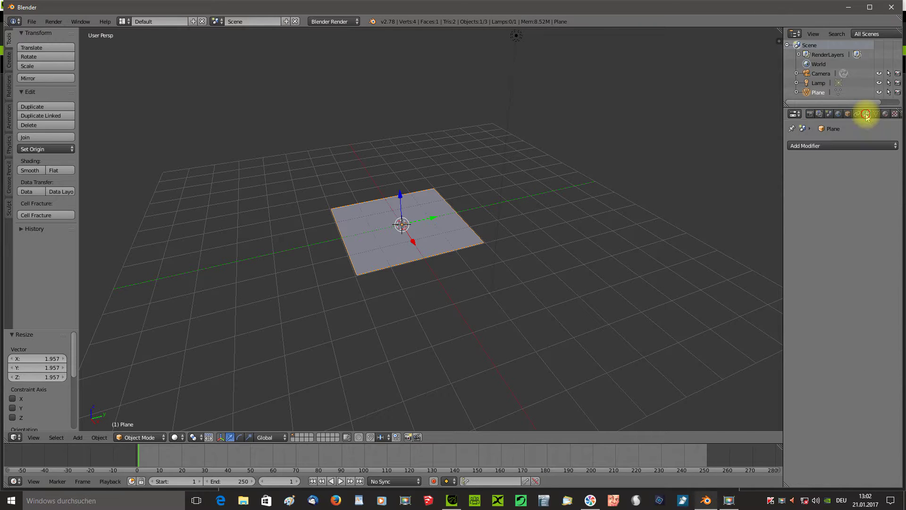
left_click(826, 146)
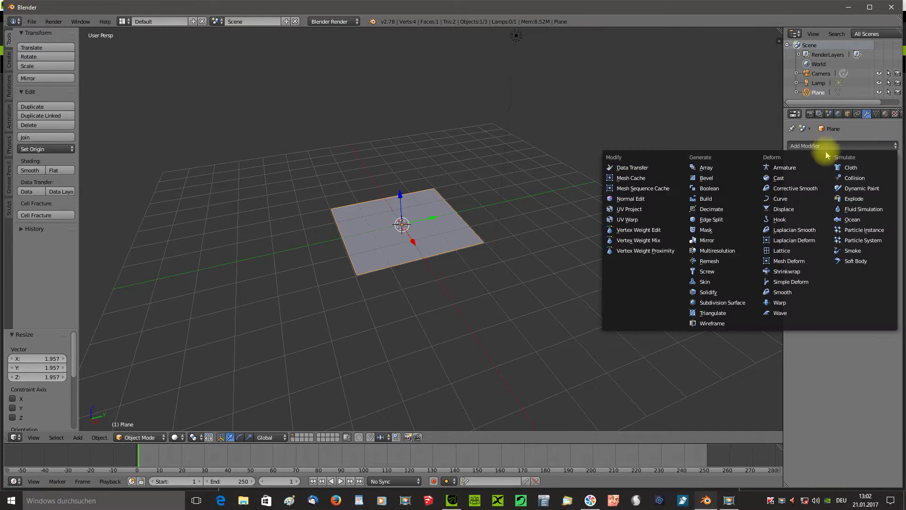
left_click(854, 219)
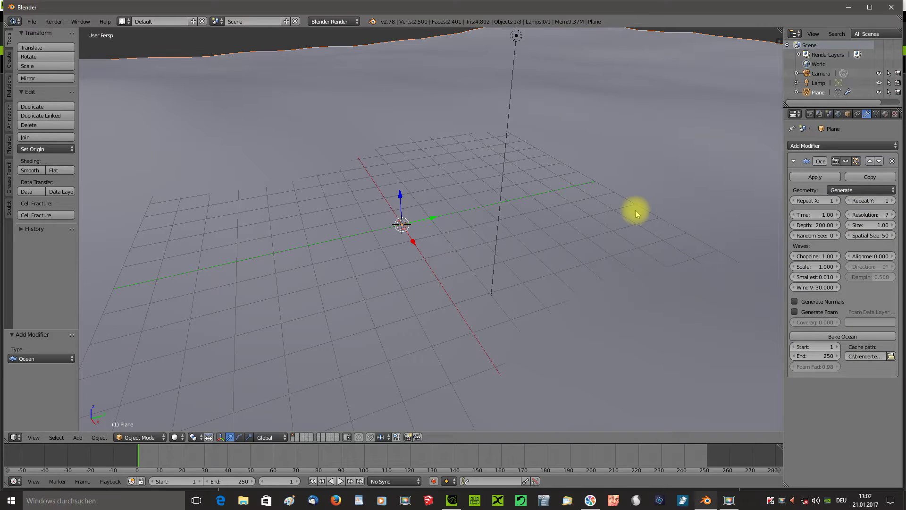
Step: Frame the ocean surface, preview its animation, and return to the first frame
scroll(632, 213, "down", 6)
scroll(633, 215, "down", 3)
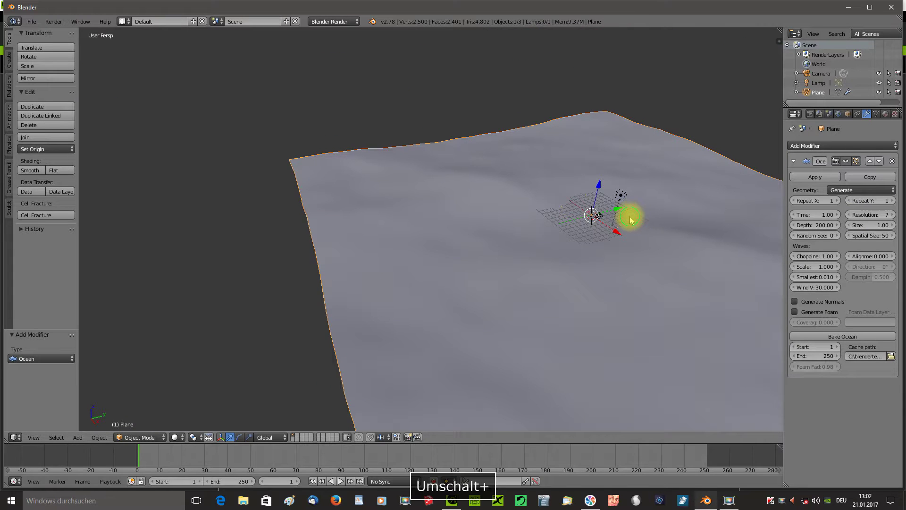
middle_click_drag(633, 216, 512, 175, "shift")
scroll(513, 174, "up", 1)
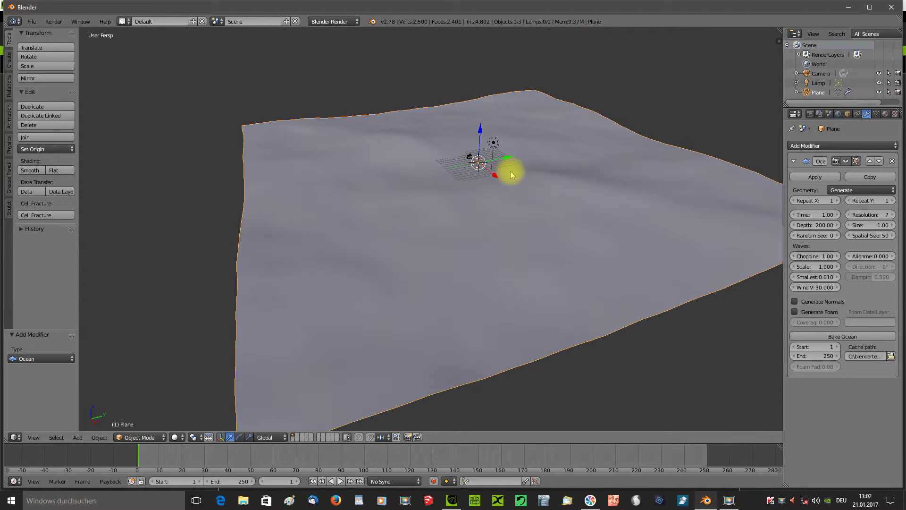
left_click(340, 481)
left_click(336, 481)
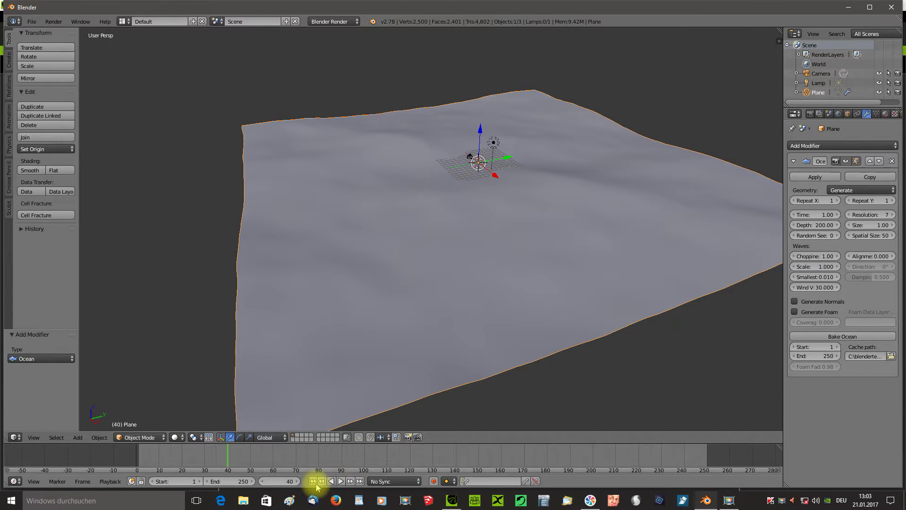
left_click(313, 482)
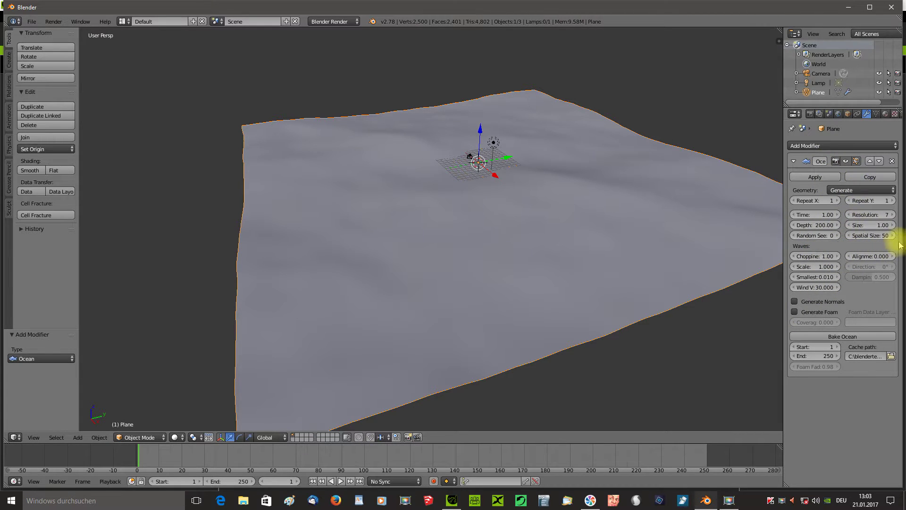
Step: Raise ocean resolution to 10, keyframe Time at 1.00, go to frame 250, and split the 3D view
left_click(895, 216)
left_click(895, 216)
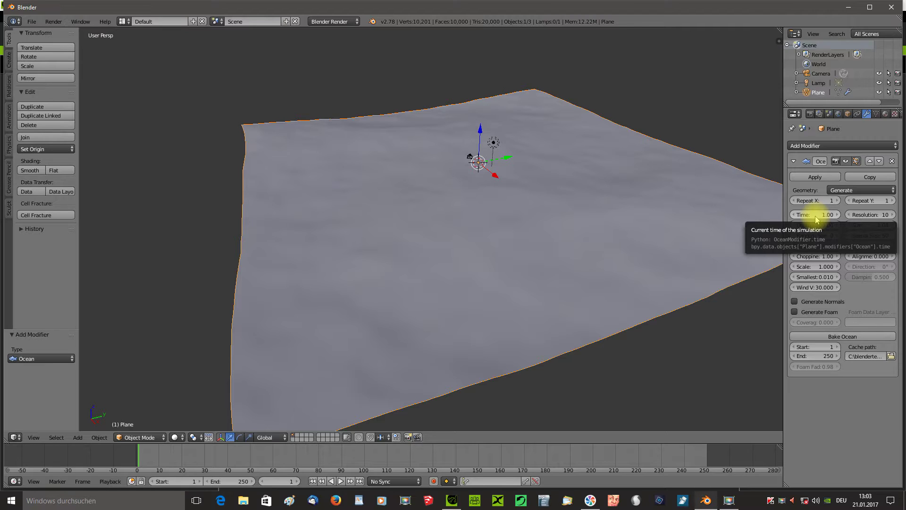
key("i")
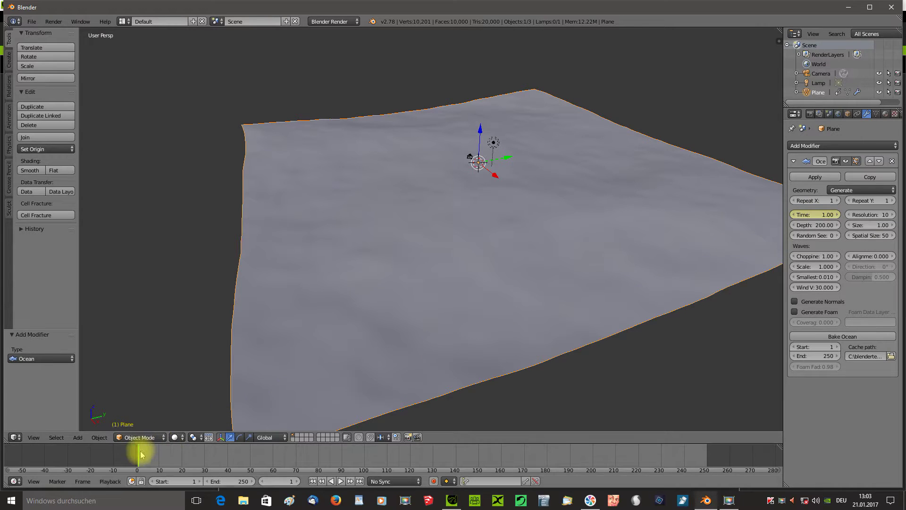
left_click_drag(141, 454, 708, 465)
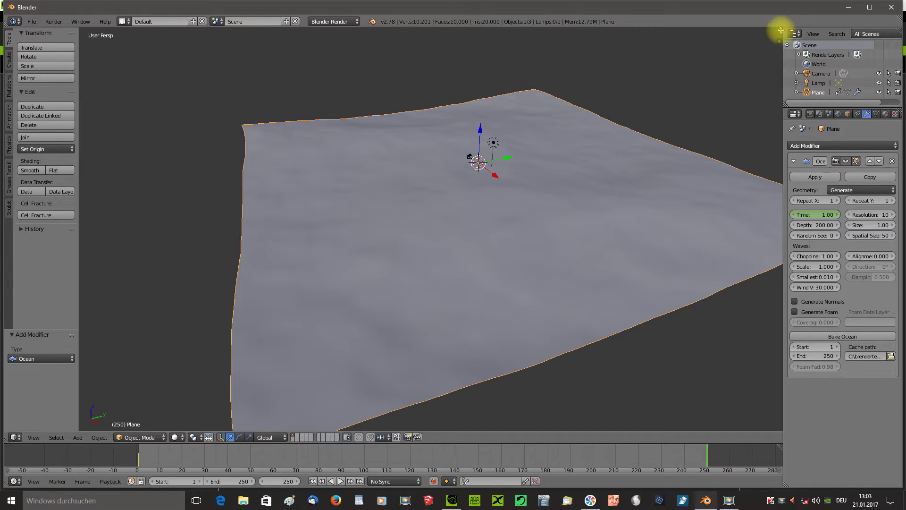
left_click_drag(780, 29, 789, 269)
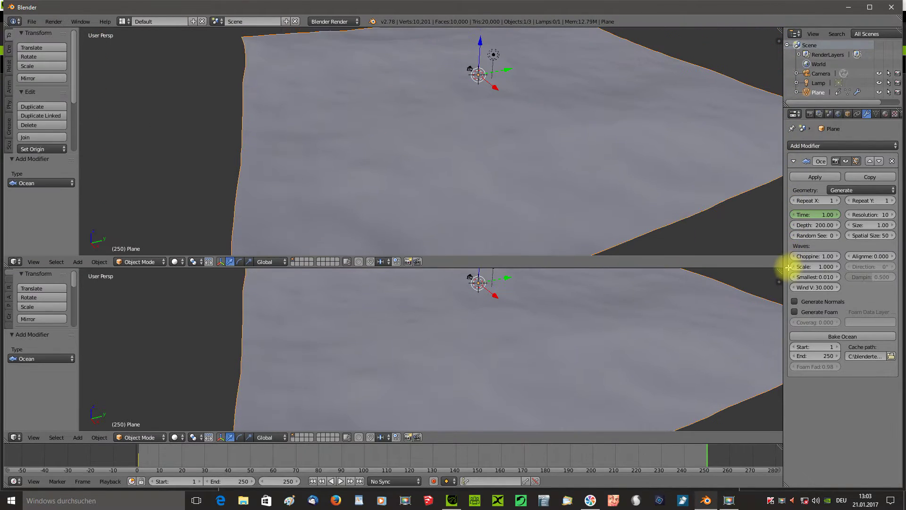
Step: Turn the upper area into a Graph Editor and add a Generator modifier to the Time curve
left_click(14, 267)
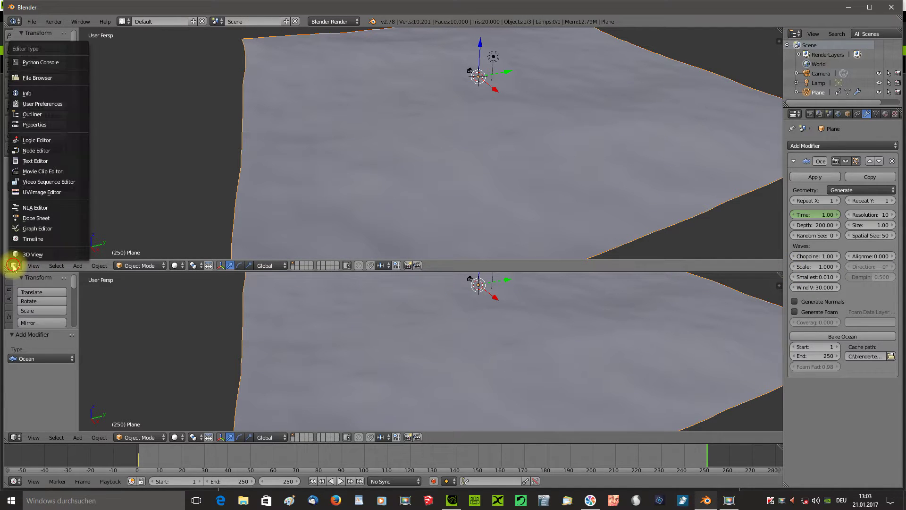
left_click(29, 228)
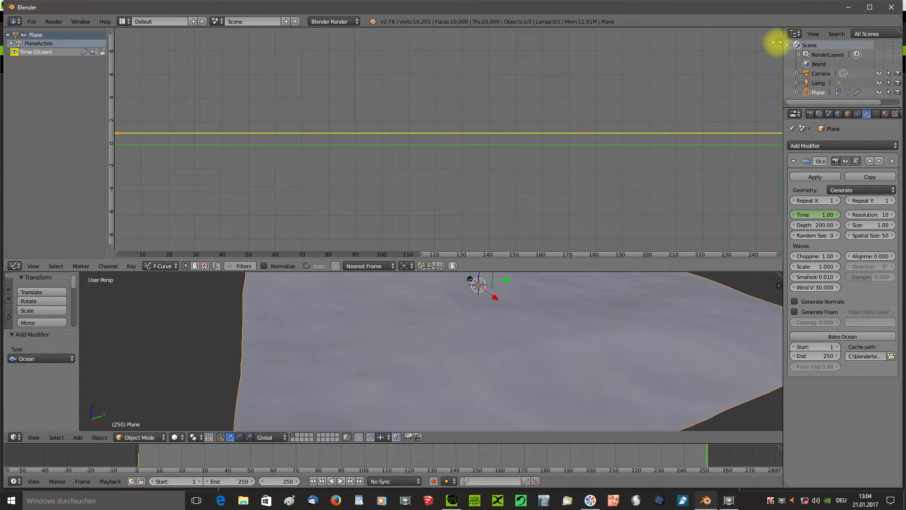
key("n")
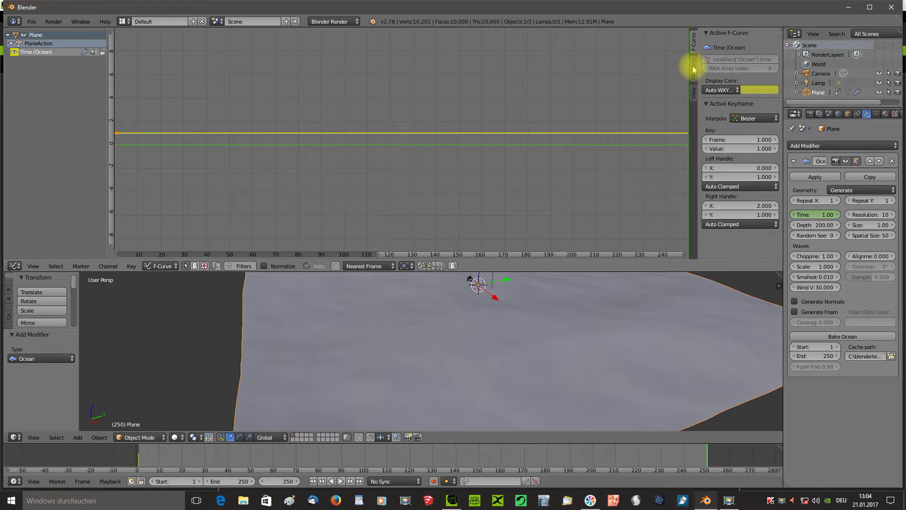
left_click(694, 70)
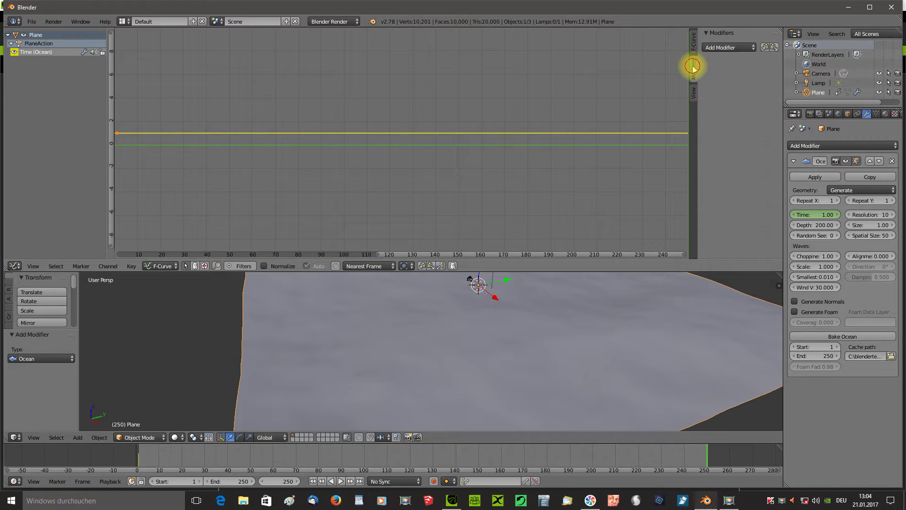
left_click(739, 49)
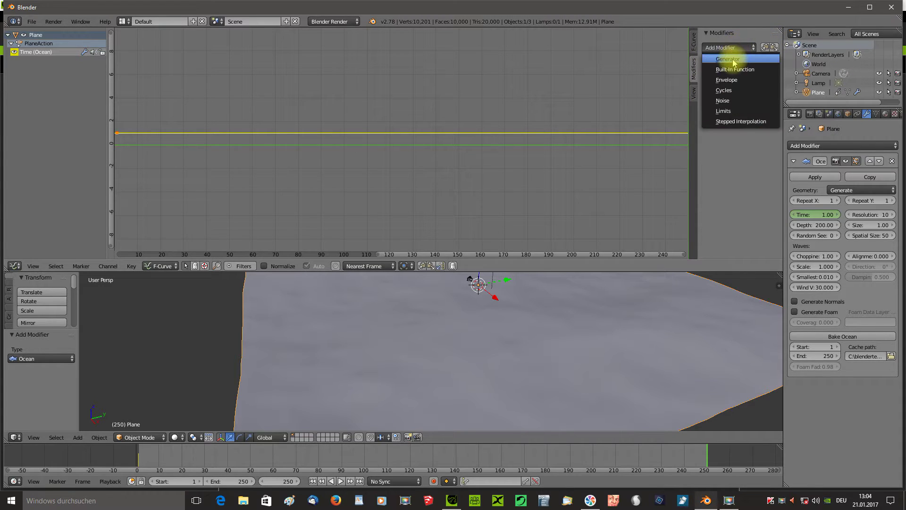
left_click(728, 59)
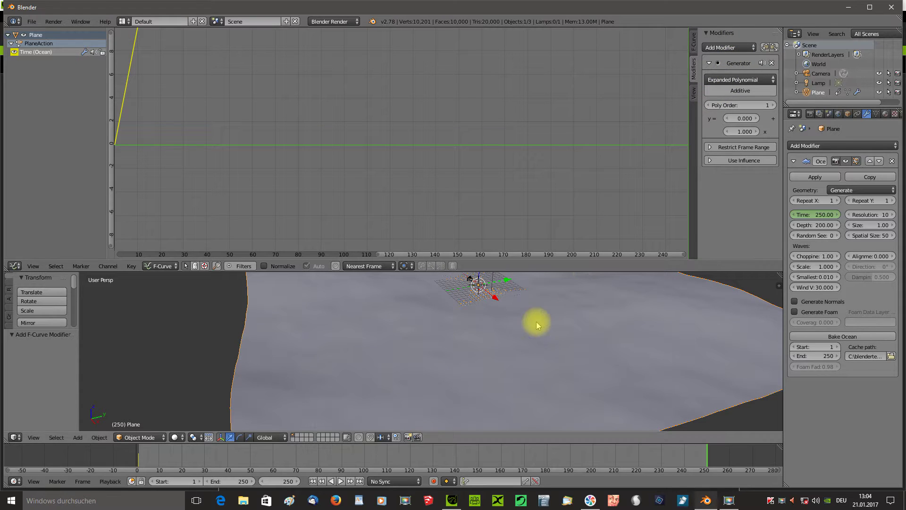
Step: Play the animation and lower the Generator coefficient from 1.000 to 0.100
key("KP_6")
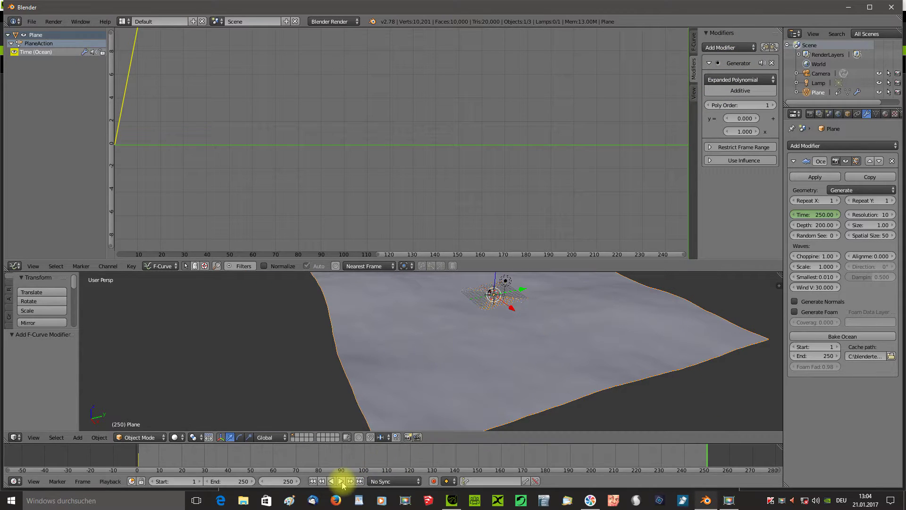
left_click(340, 481)
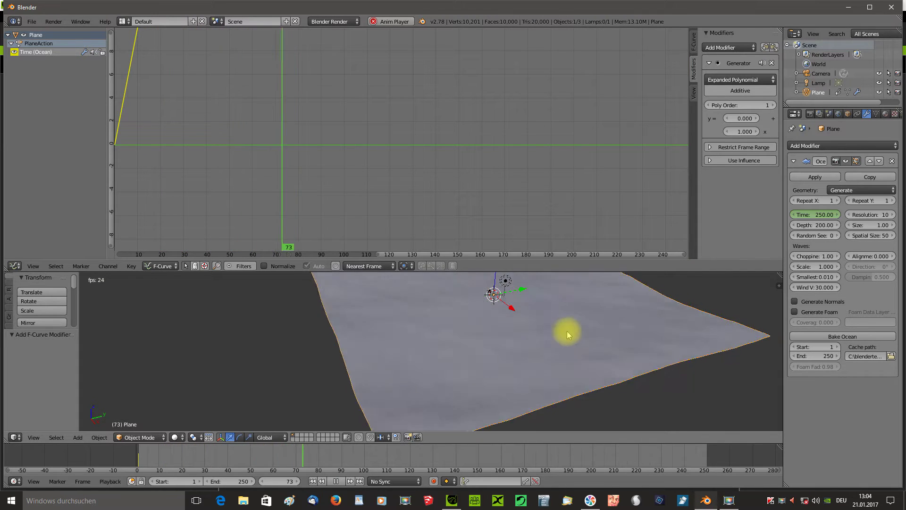
left_click(728, 132)
left_click(728, 132)
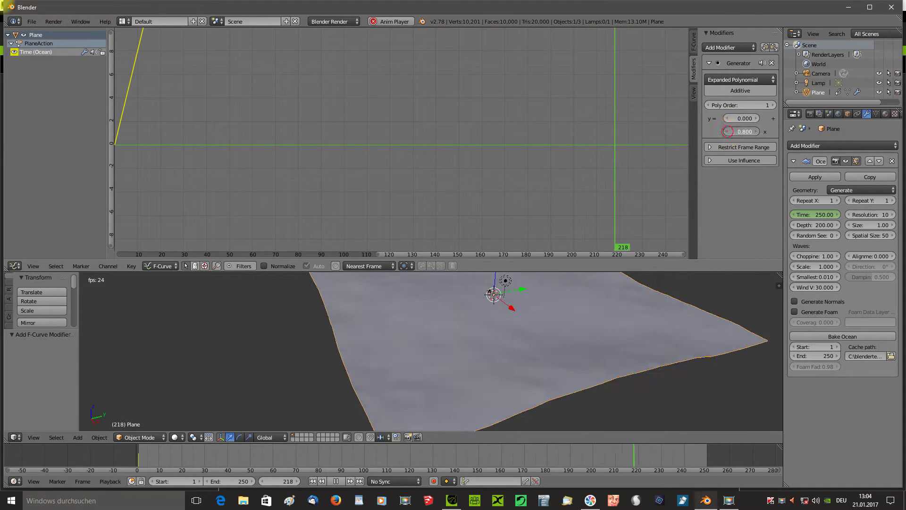
left_click(727, 131)
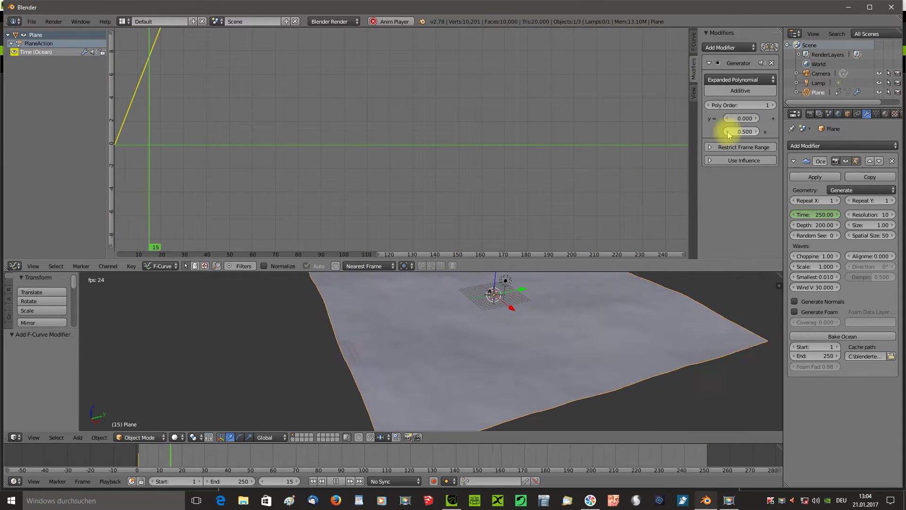
left_click(727, 132)
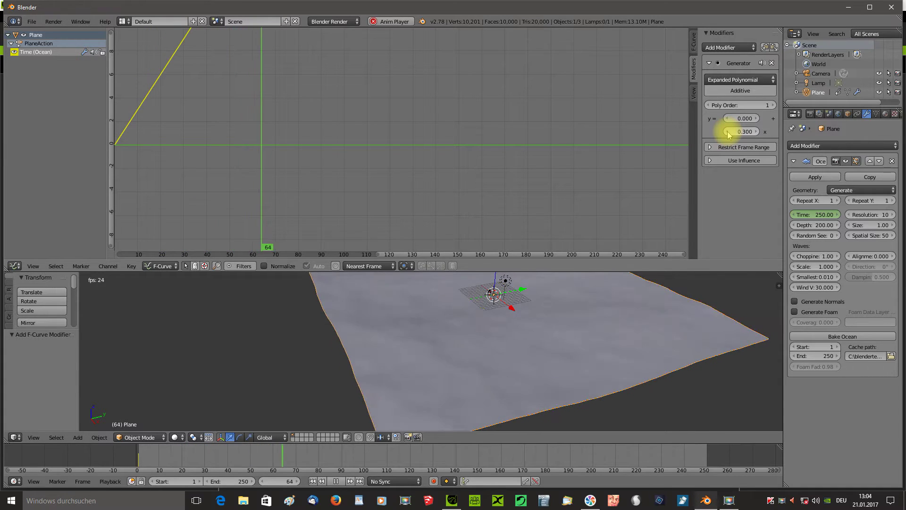
left_click(728, 132)
left_click(727, 131)
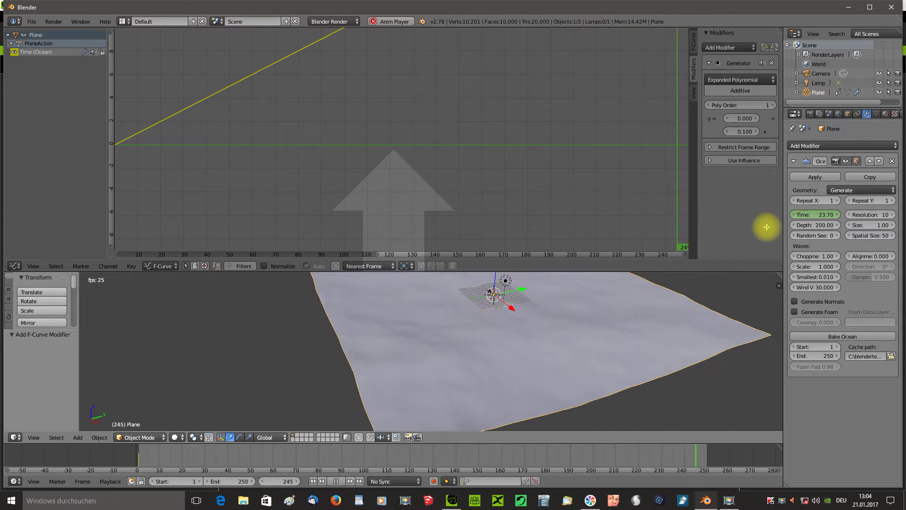
Step: Merge the graph area into the 3D view and set choppiness 2.02, wave scale 1.300
left_click_drag(767, 227, 767, 231)
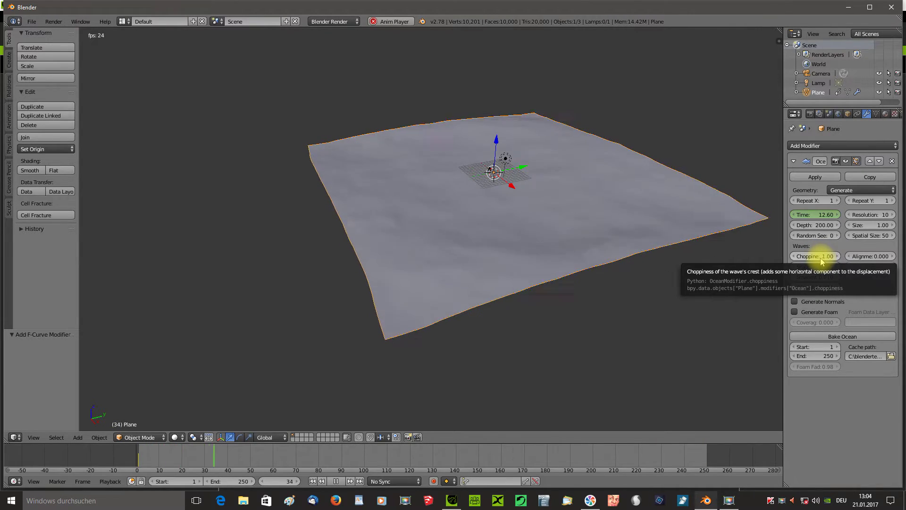
left_click_drag(823, 262, 874, 256)
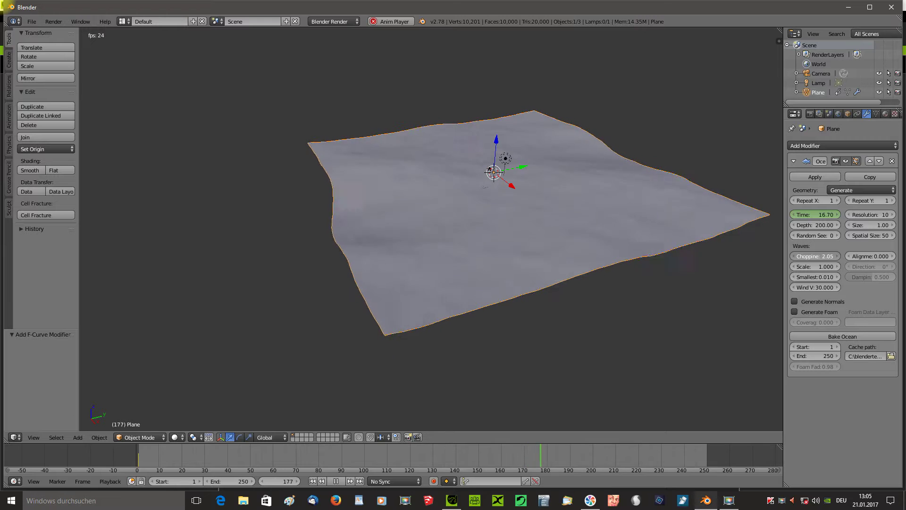
left_click_drag(874, 256, 811, 268)
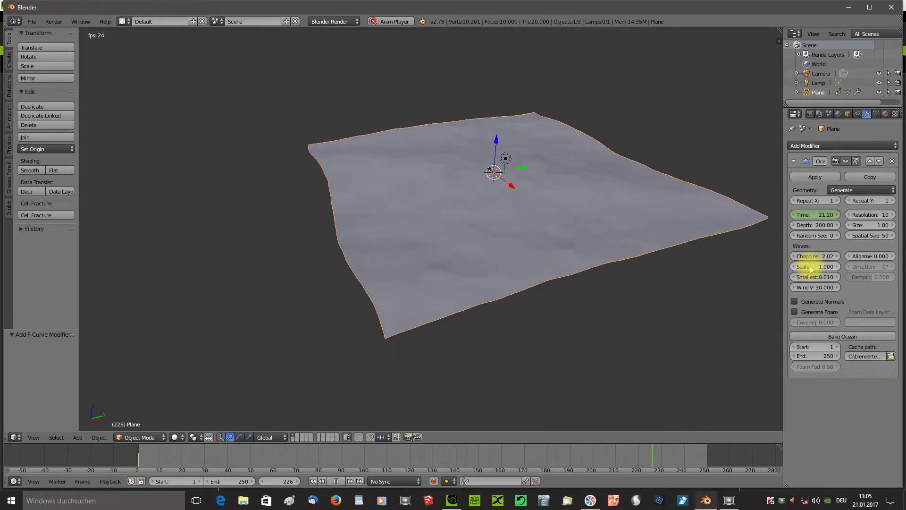
left_click_drag(808, 268, 846, 269)
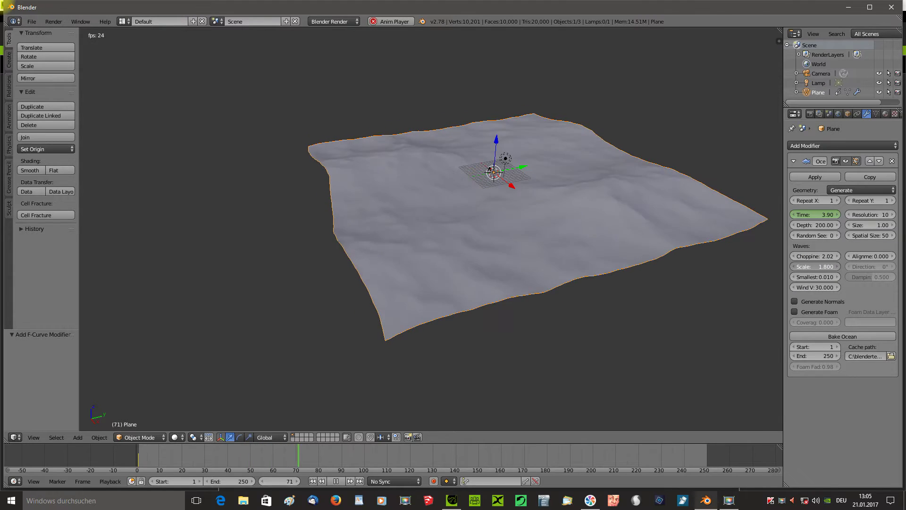
left_click_drag(826, 266, 803, 266)
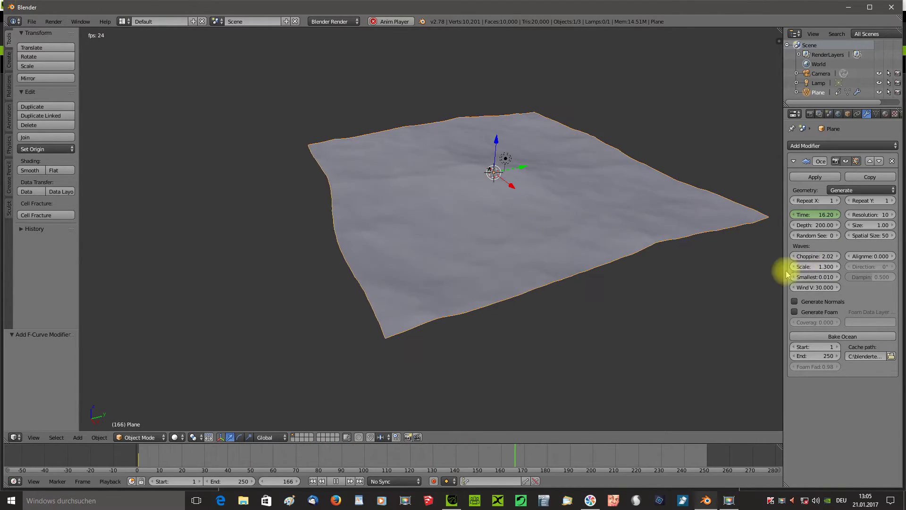
mouse_move(704, 285)
middle_mouse_down()
mouse_move(693, 283)
mouse_move(608, 362)
mouse_move(602, 327)
mouse_move(607, 361)
middle_mouse_up()
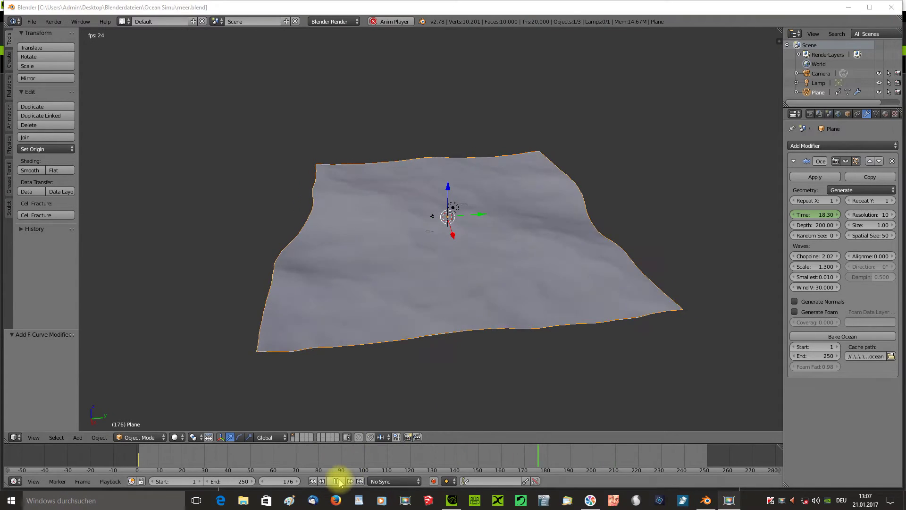
Step: Stop the ocean animation and return to frame 1
left_click(335, 481)
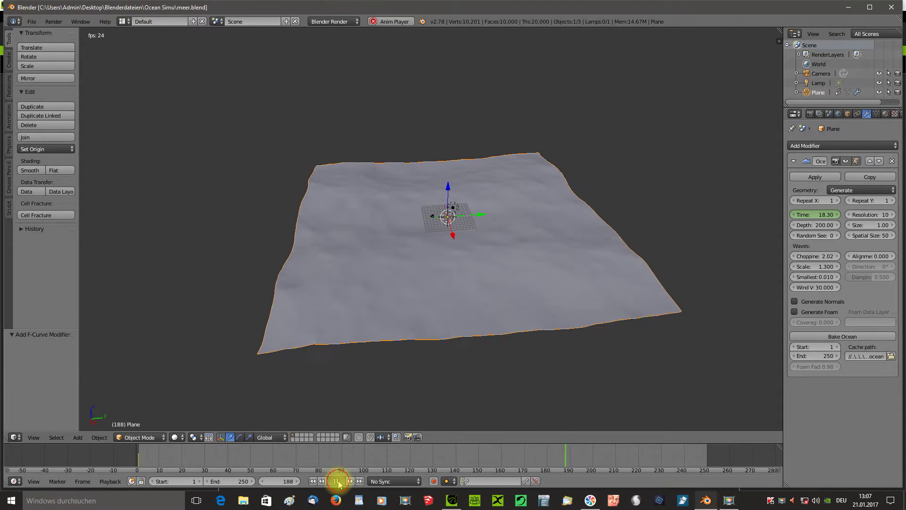
left_click(312, 481)
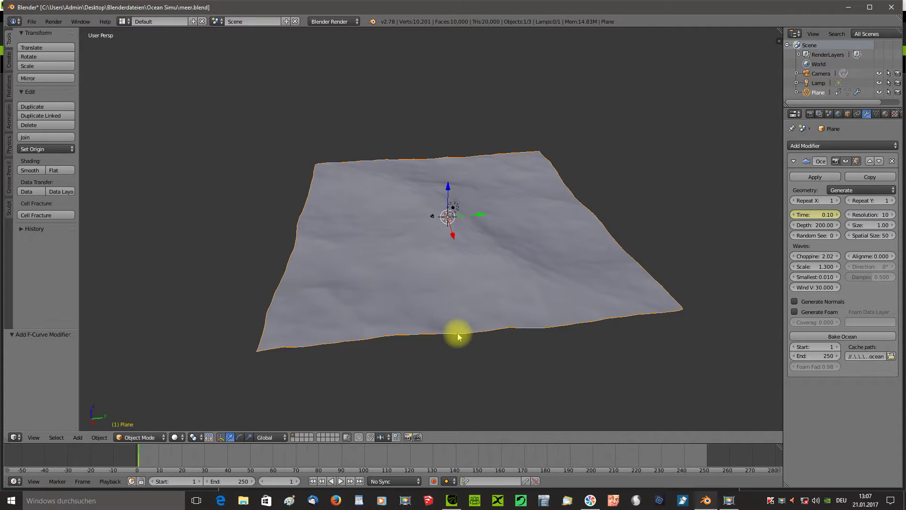
Step: Switch to top orthographic view and display the ocean plane in wireframe shading
key("KP_5")
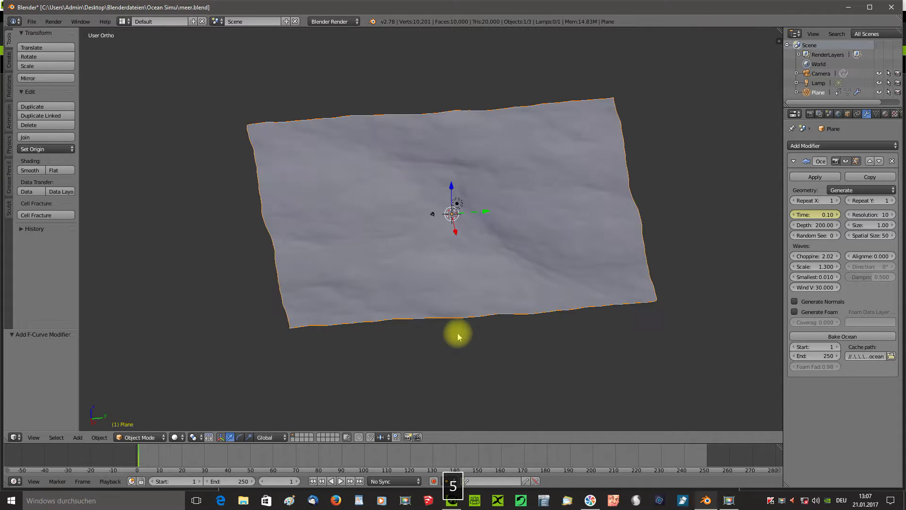
key("KP_7")
scroll(676, 134, "down", 1)
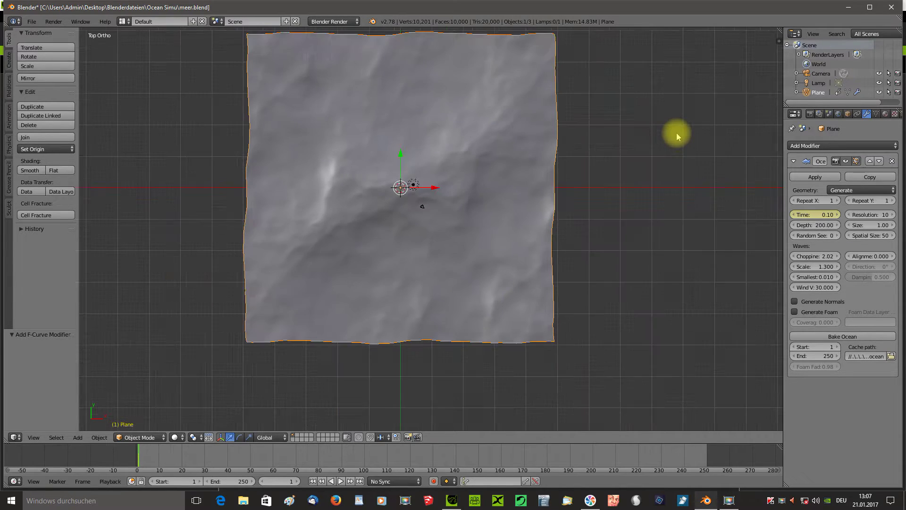
scroll(676, 135, "down", 1)
scroll(676, 134, "up", 1)
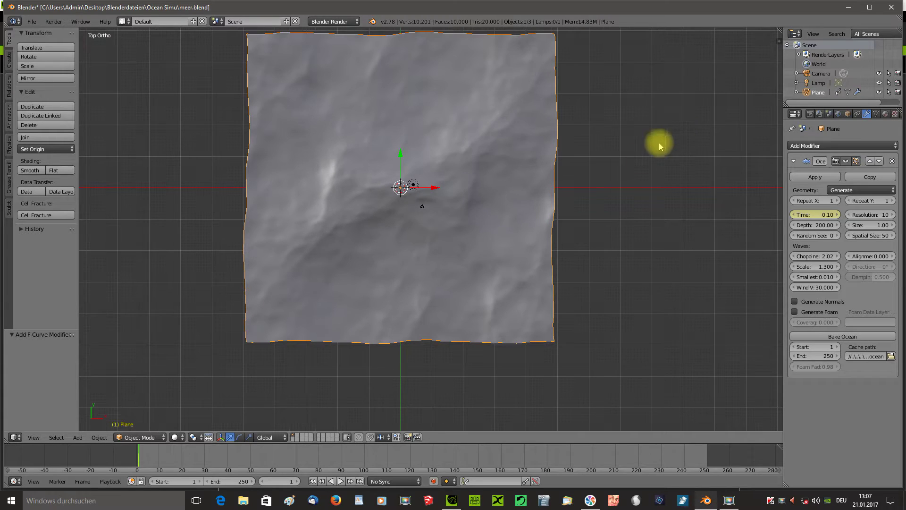
left_click(174, 437)
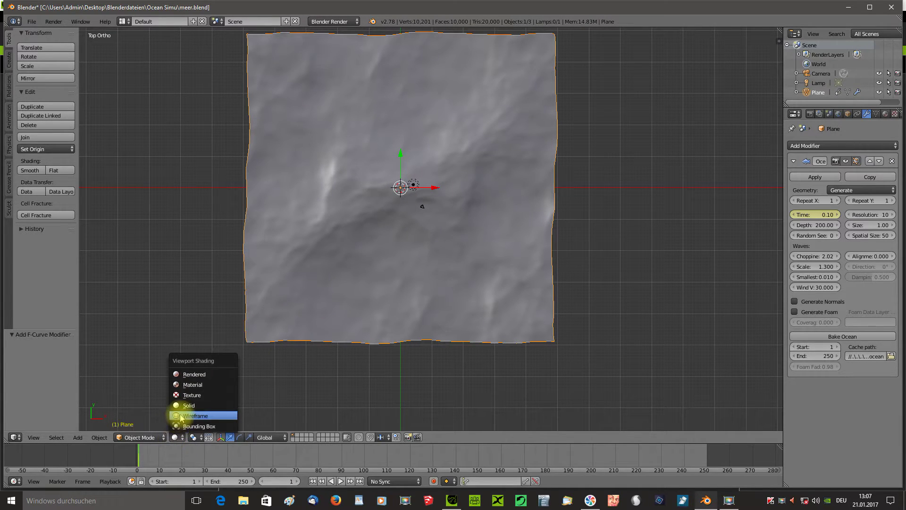
left_click(181, 417)
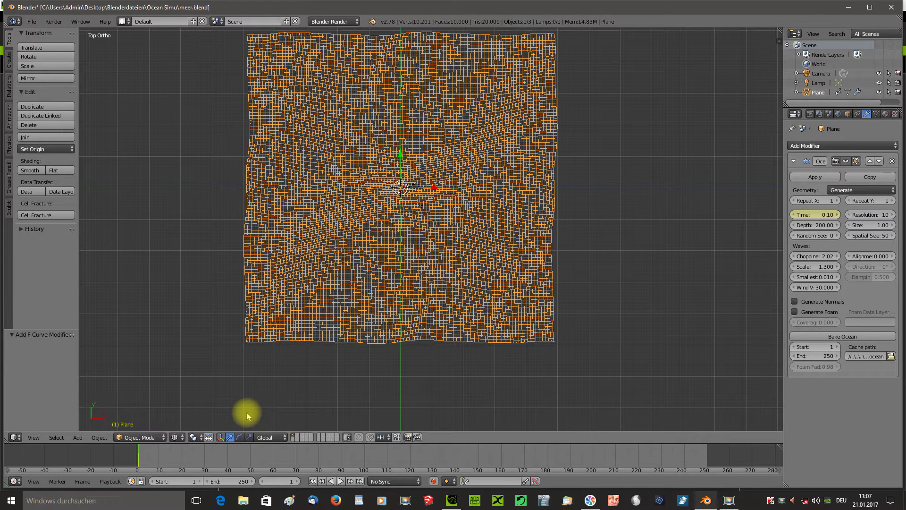
Step: Add a second plane scaled to 8.071 and enlarge the Outliner to show Plane.001
left_click(77, 437)
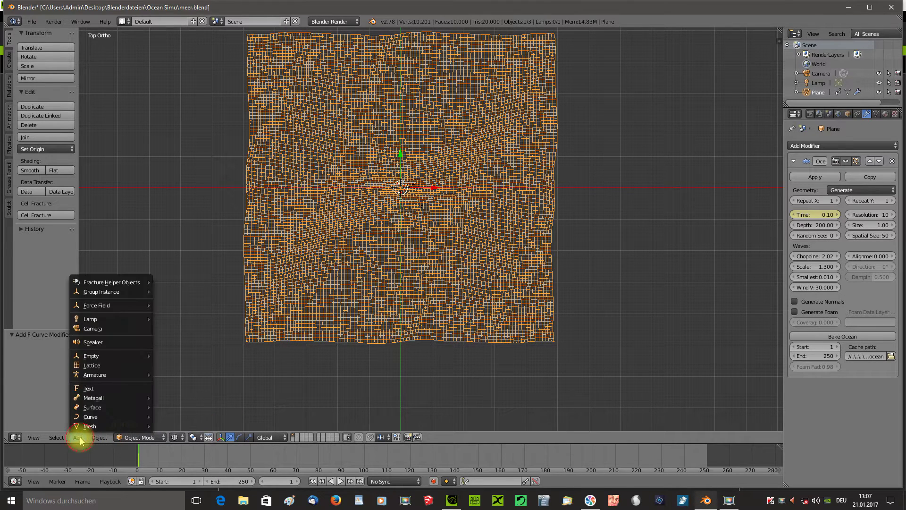
mouse_move(89, 425)
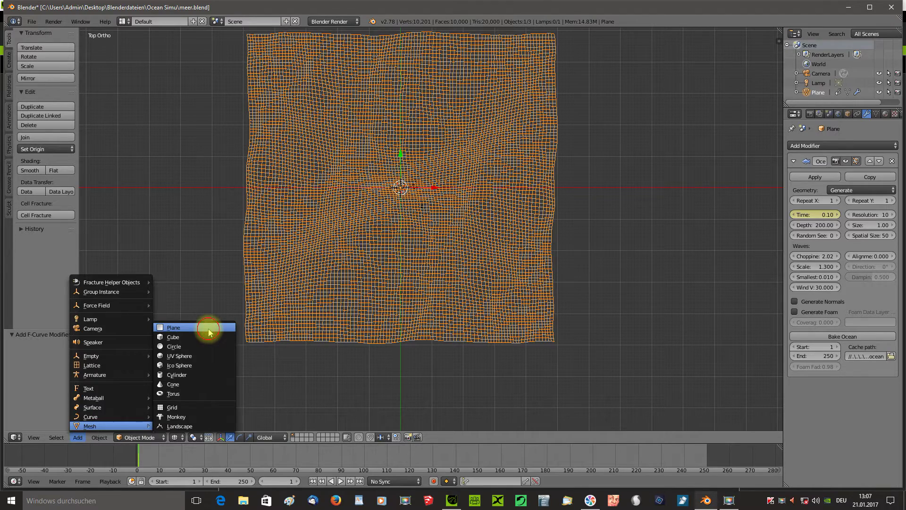
left_click(208, 329)
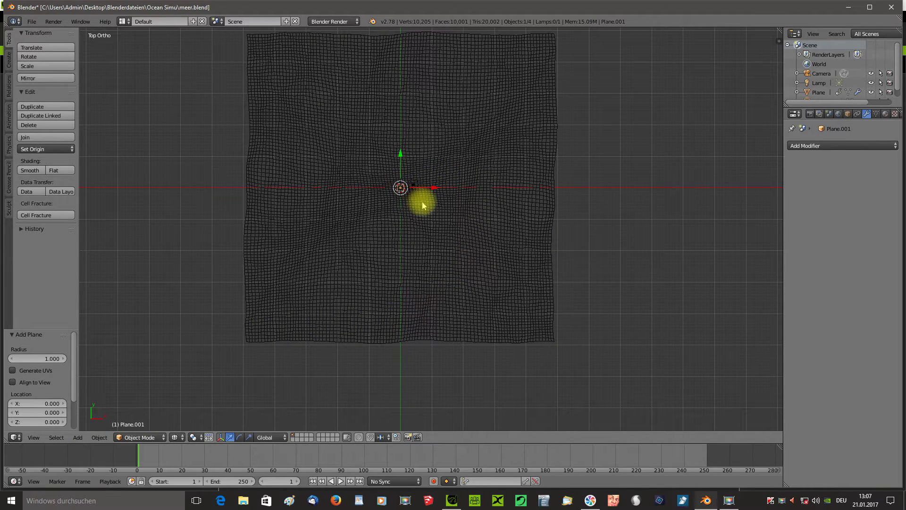
scroll(681, 187, "down", 1)
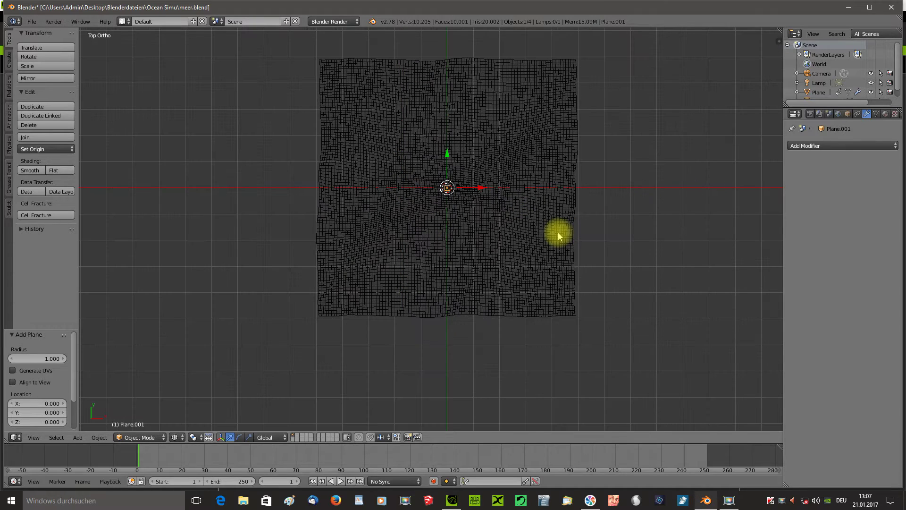
key("s")
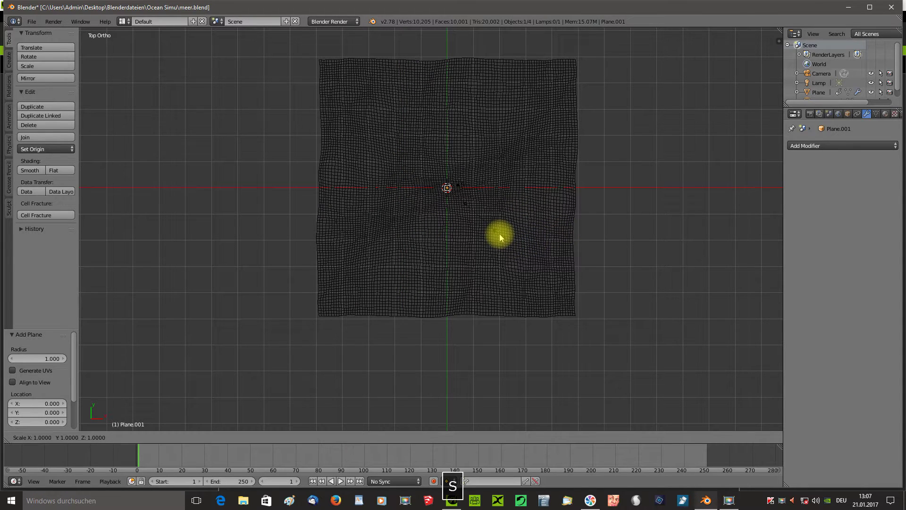
left_click(775, 391)
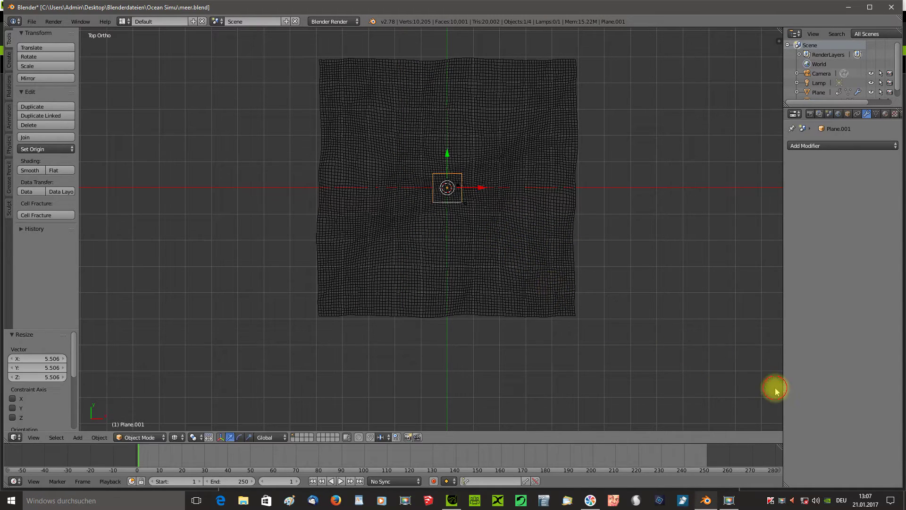
key("s")
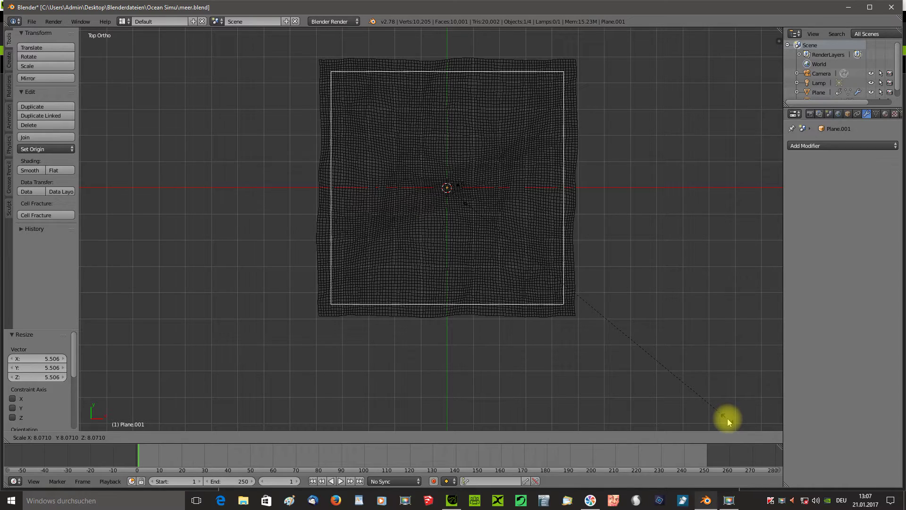
left_click(728, 420)
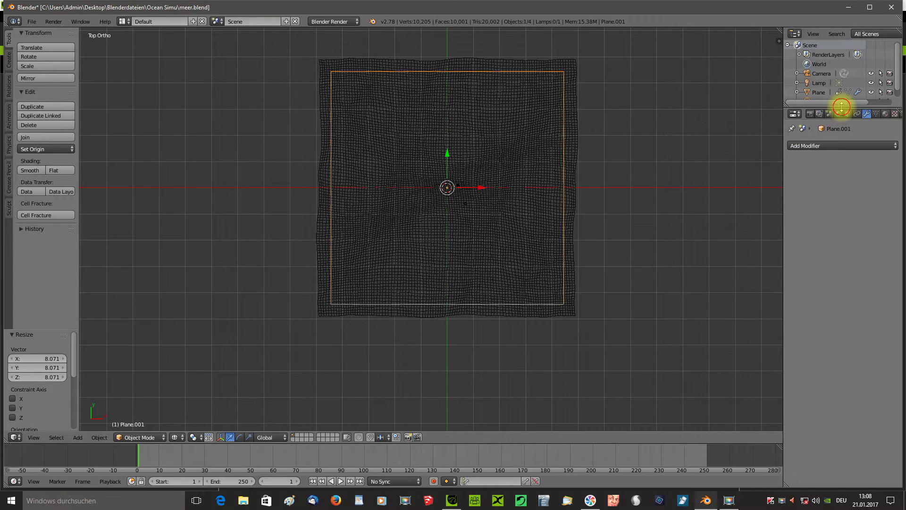
left_click_drag(842, 106, 836, 175)
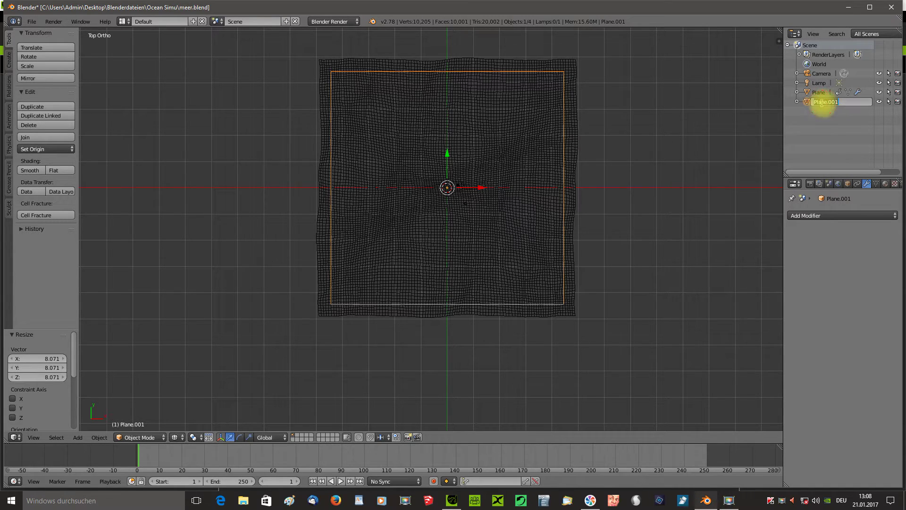
Step: Rename the second plane Ozeanfinale and the ocean plane Ozean, then select Ozeanfinale
type("O")
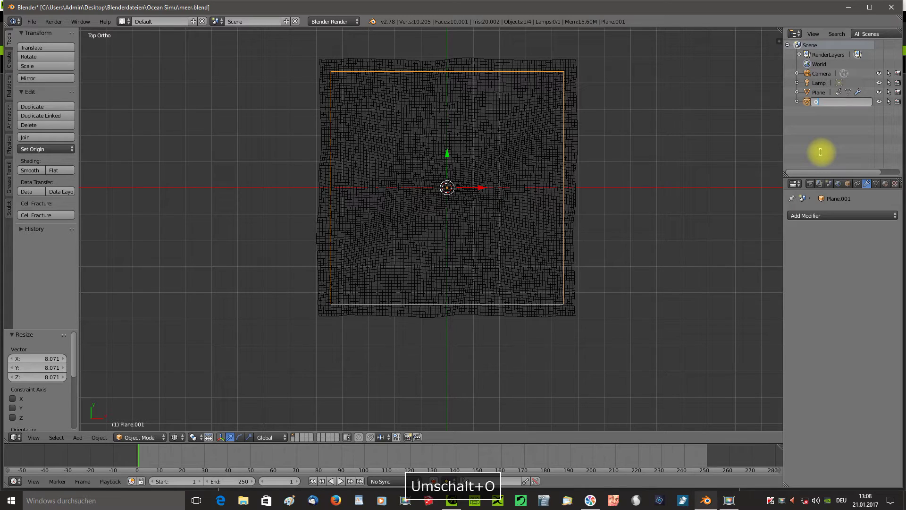
type("zeanfinale")
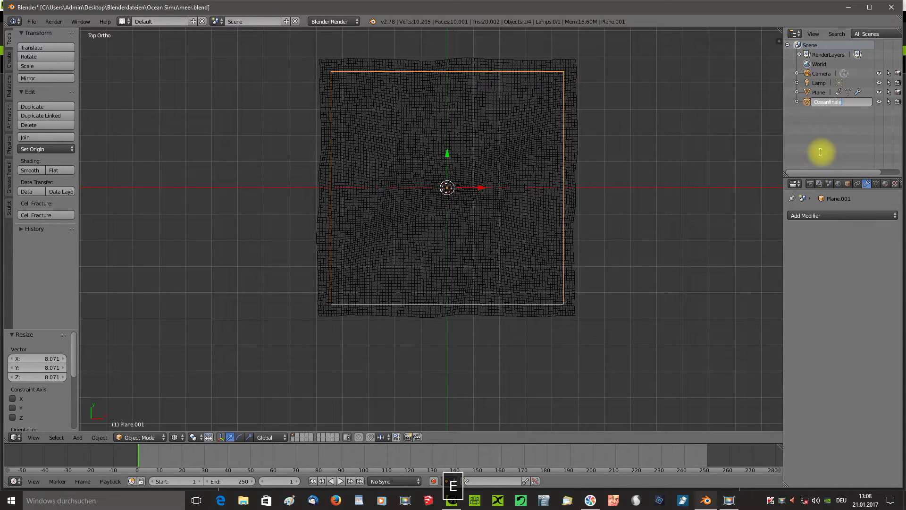
key("Return")
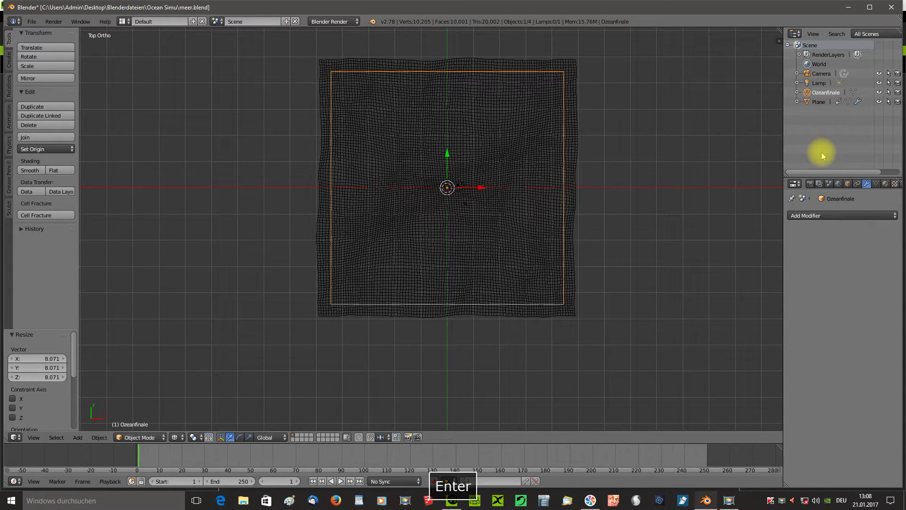
left_click(824, 104)
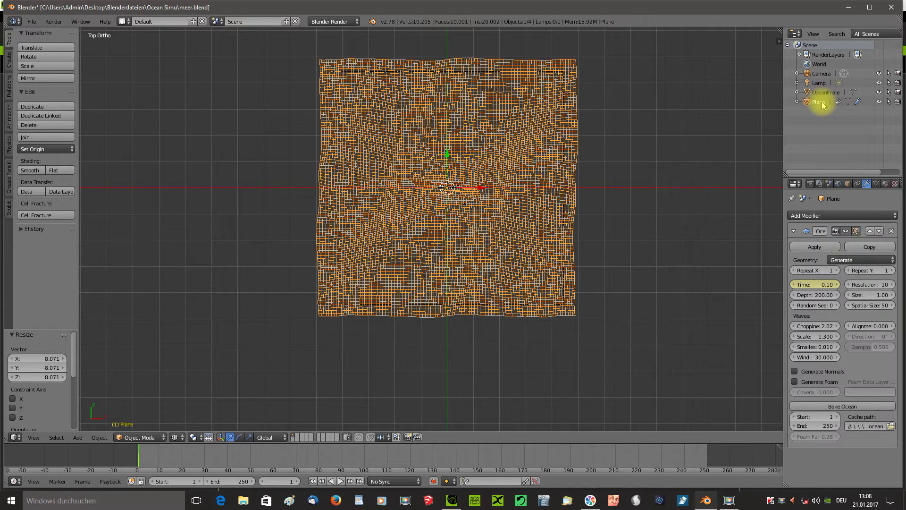
type("O")
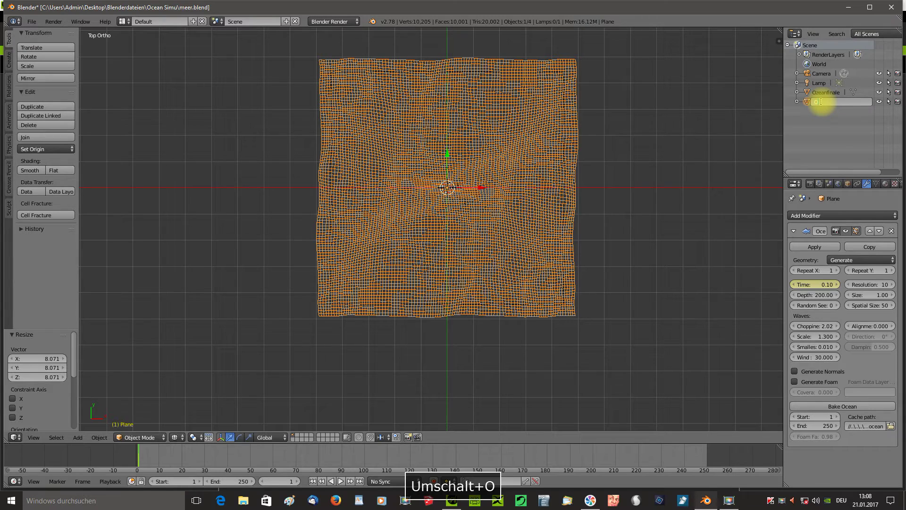
type("zean")
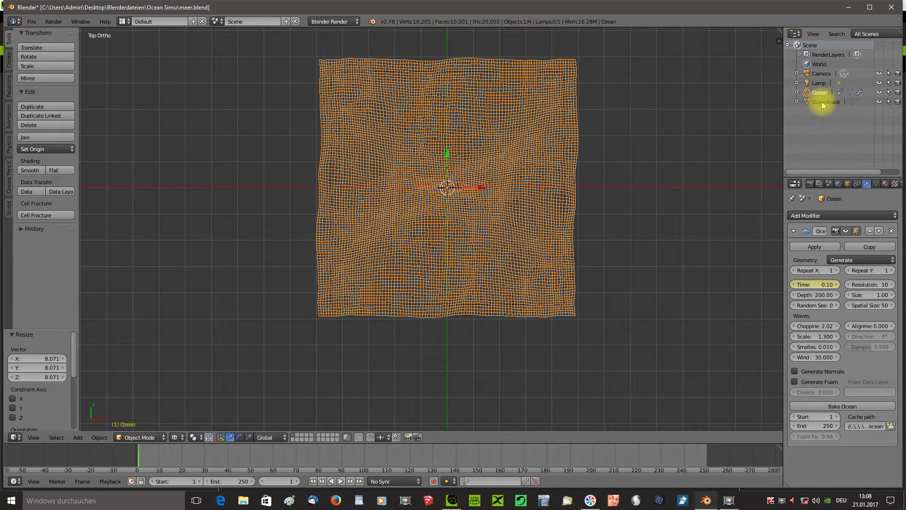
left_click(822, 101)
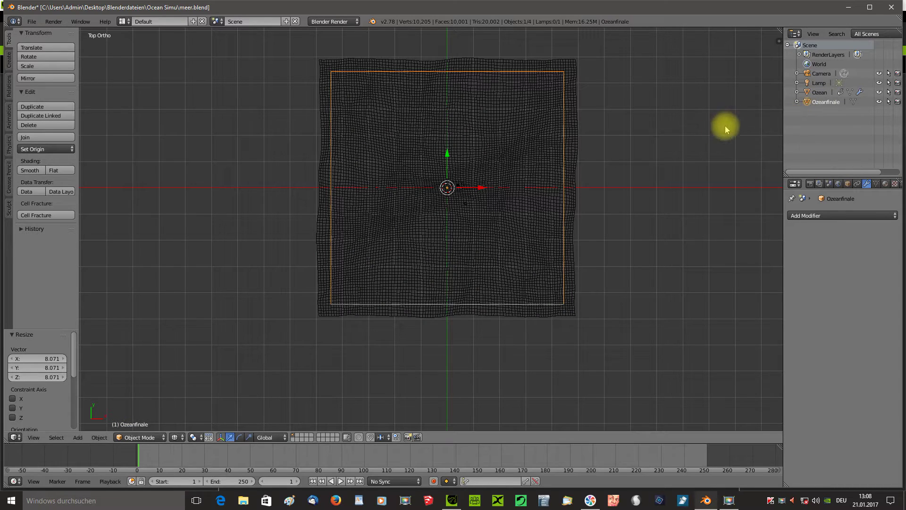
left_click(136, 438)
Step: Subdivide the Ozeanfinale plane with 70 cuts (5,184 vertices) and hide the Ozean mesh
left_click(138, 415)
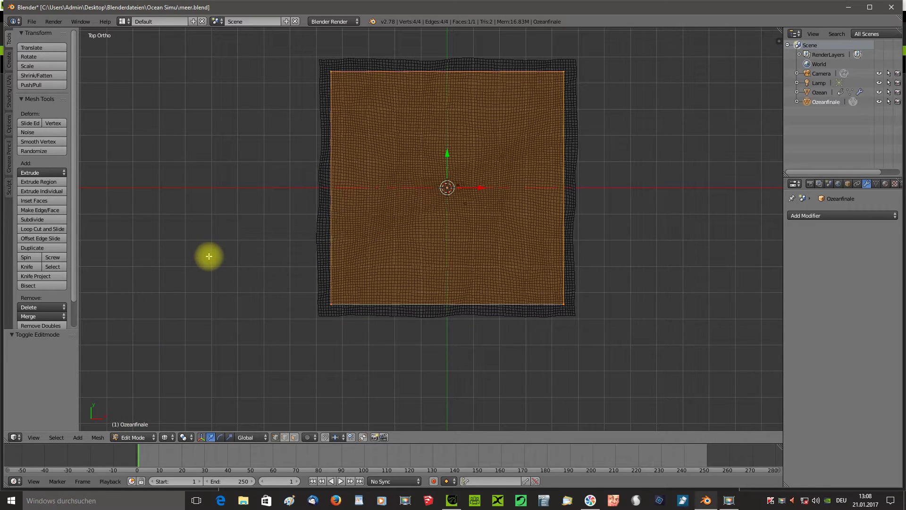
left_click(41, 221)
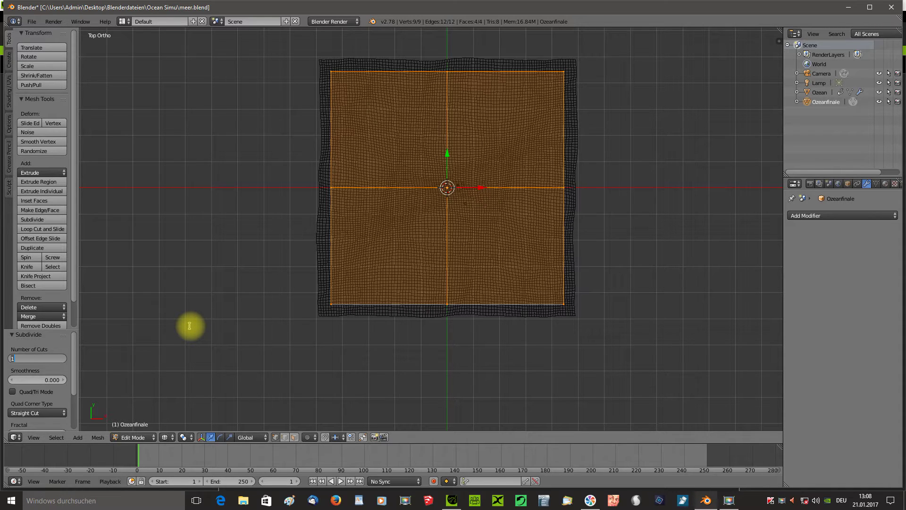
type("70")
key("Return")
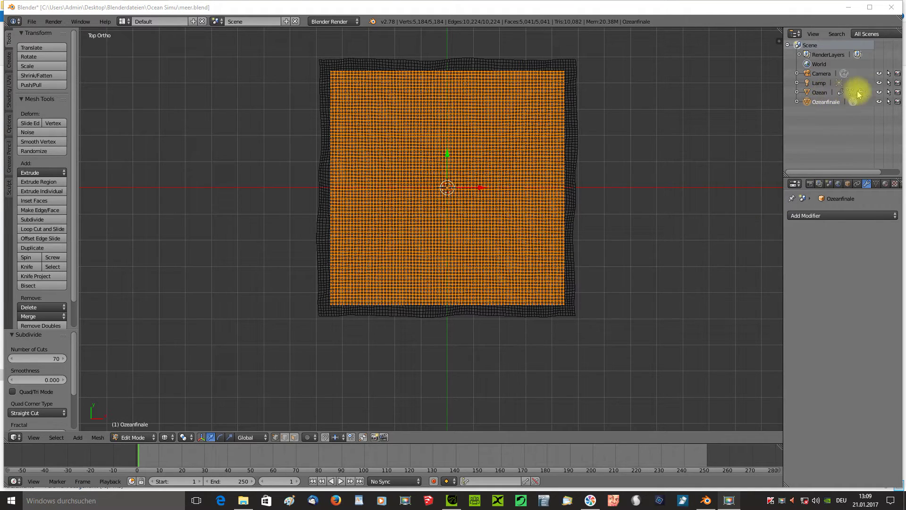
left_click(880, 93)
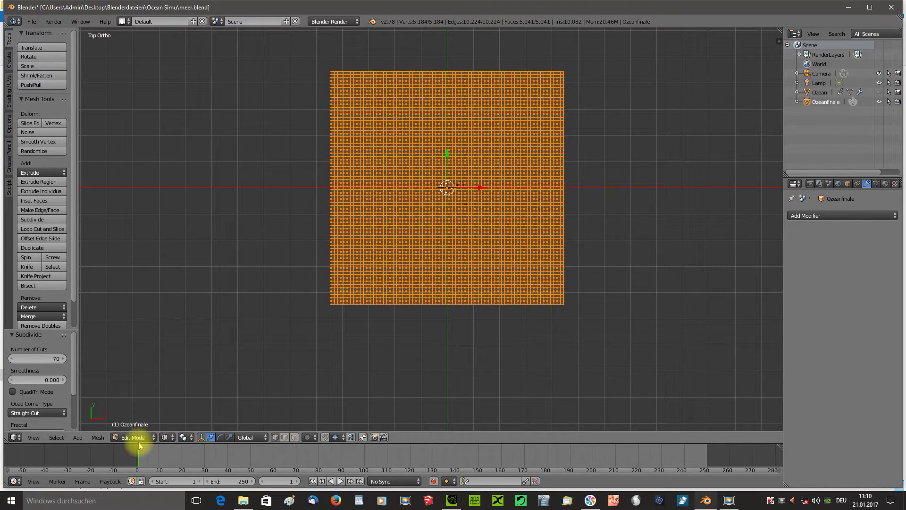
Step: Return to Object Mode and switch the viewport to Solid shading
left_click(137, 438)
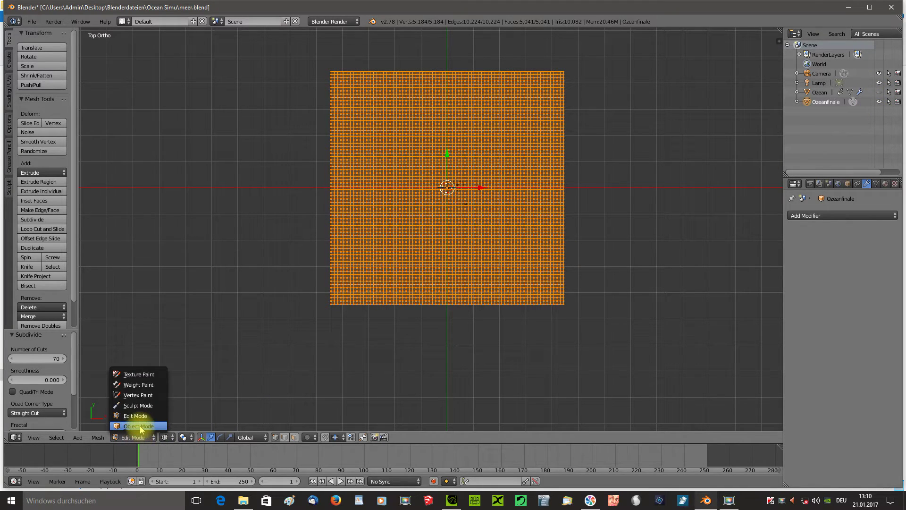
left_click(139, 427)
left_click(175, 437)
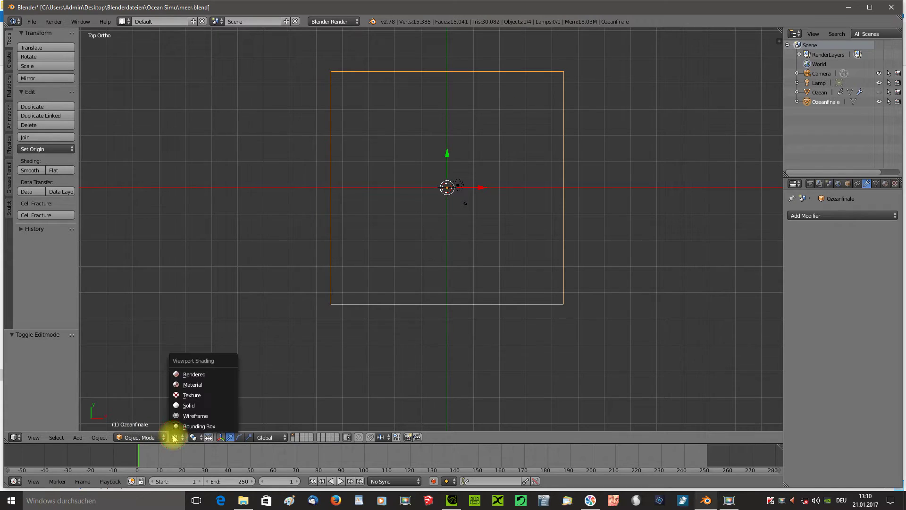
left_click(191, 407)
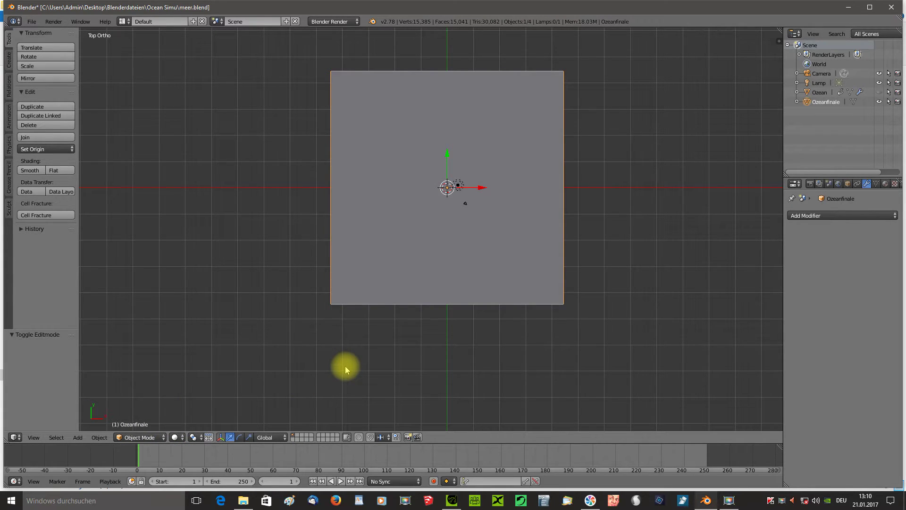
left_click(78, 438)
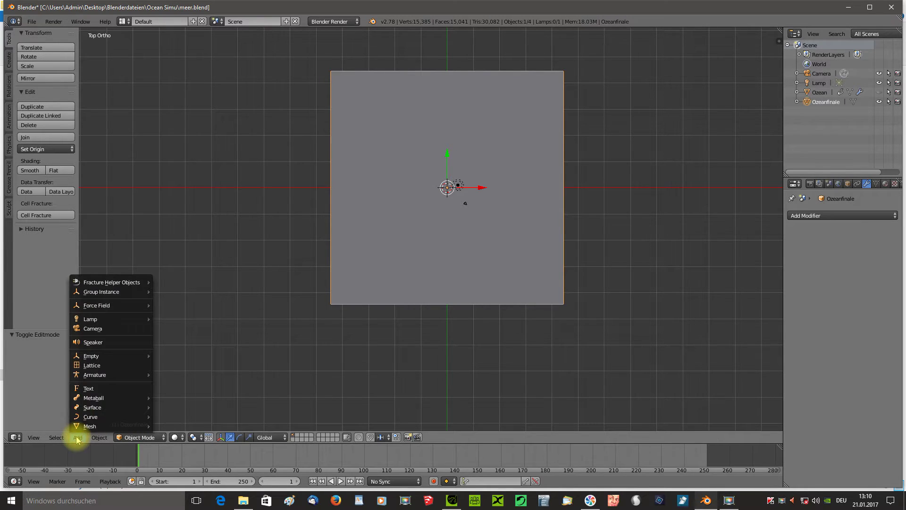
mouse_move(99, 375)
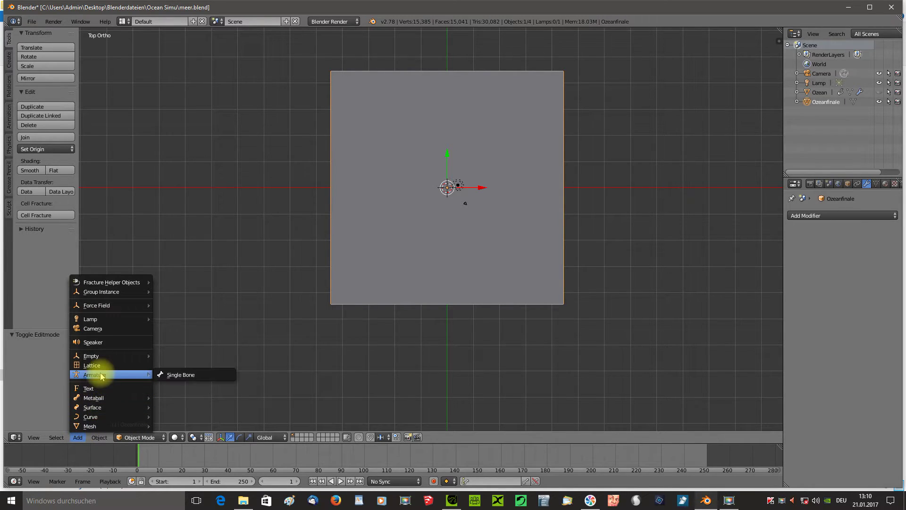
Step: Add a single-bone armature at the origin and orbit to see it tilted
left_click(174, 375)
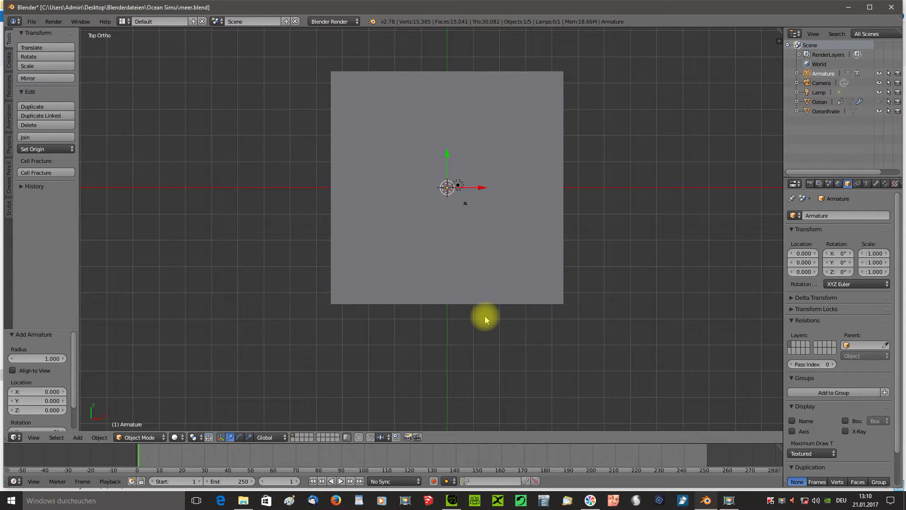
scroll(485, 316, "up", 4)
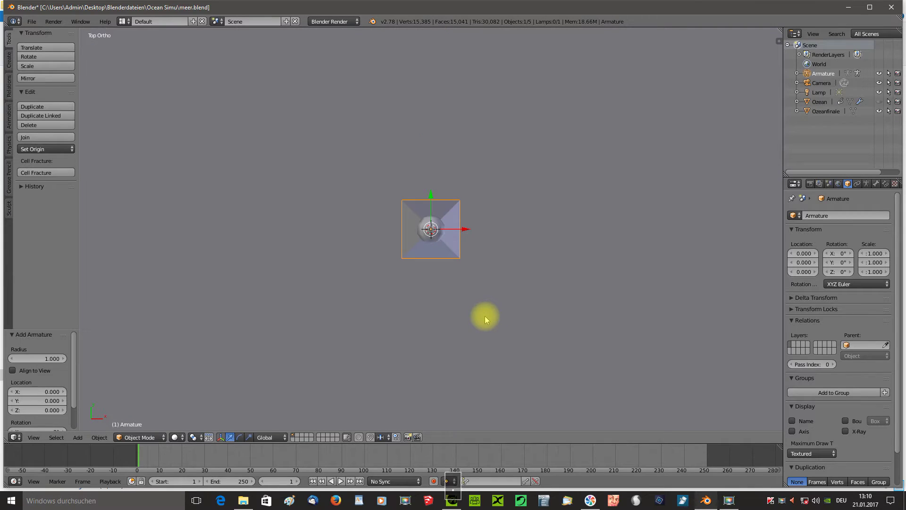
mouse_move(485, 316)
middle_mouse_down()
mouse_move(483, 297)
mouse_move(495, 300)
middle_mouse_up()
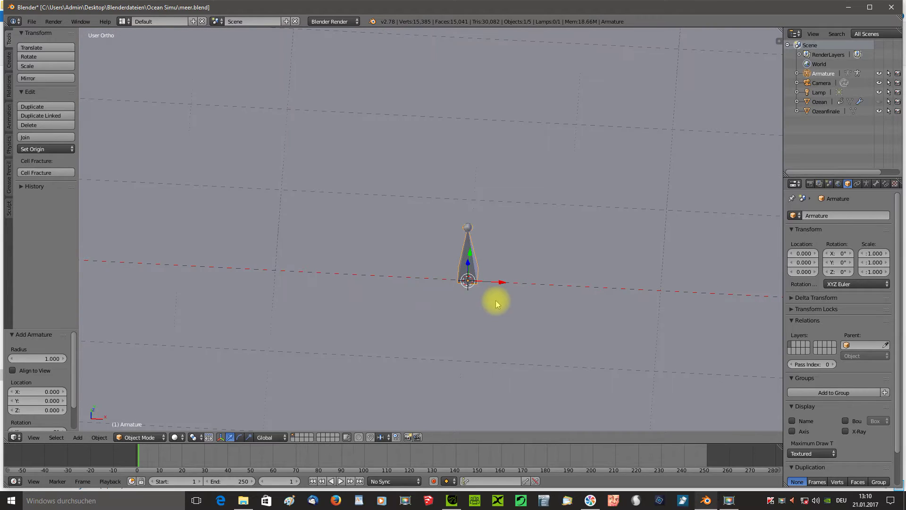
Step: Enter Edit Mode on the armature, select its bone, and switch to Wireframe shading
left_click(139, 439)
left_click(146, 418)
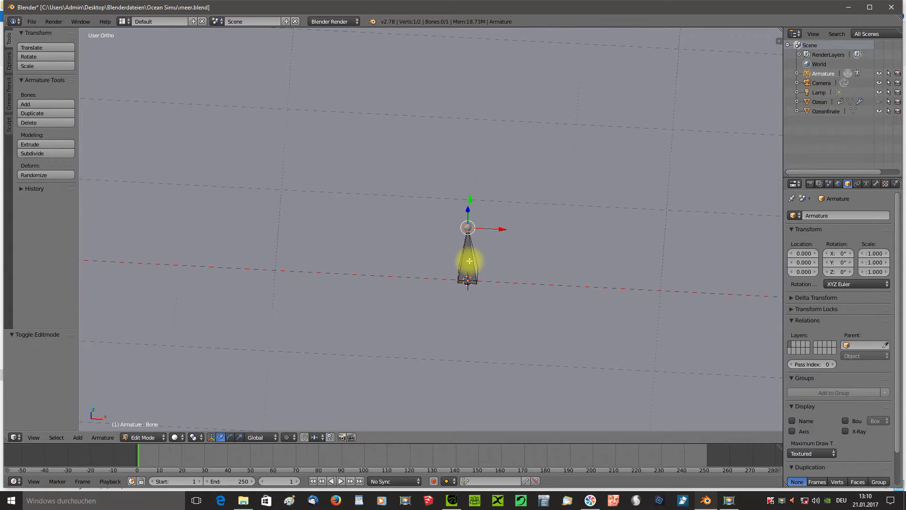
middle_click_drag(470, 261, 469, 260)
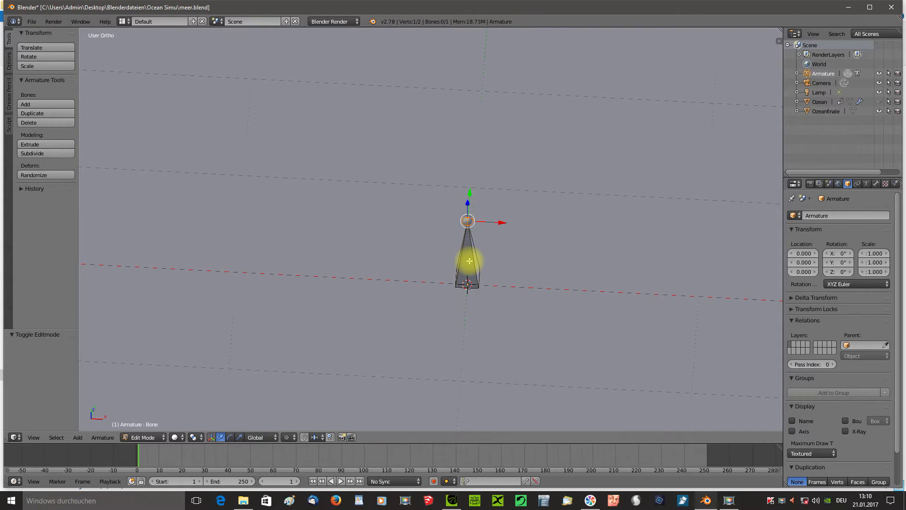
right_click(469, 261)
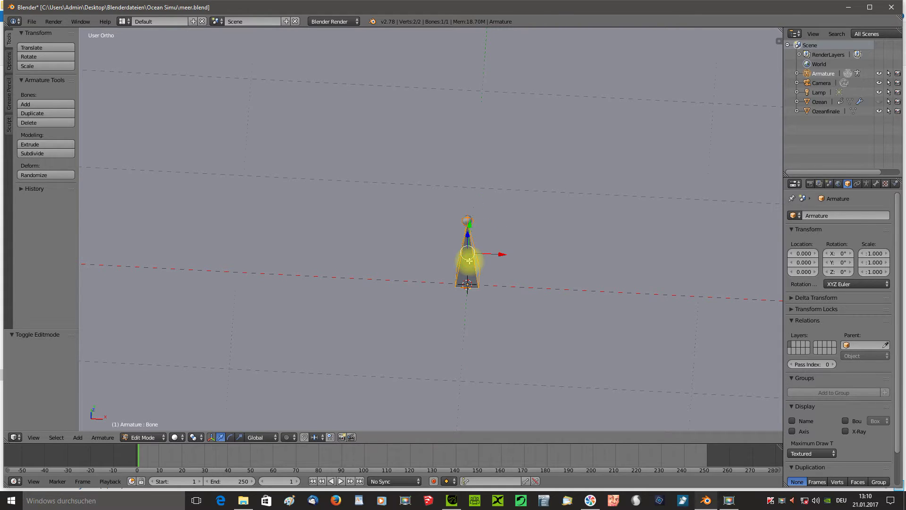
left_click(178, 438)
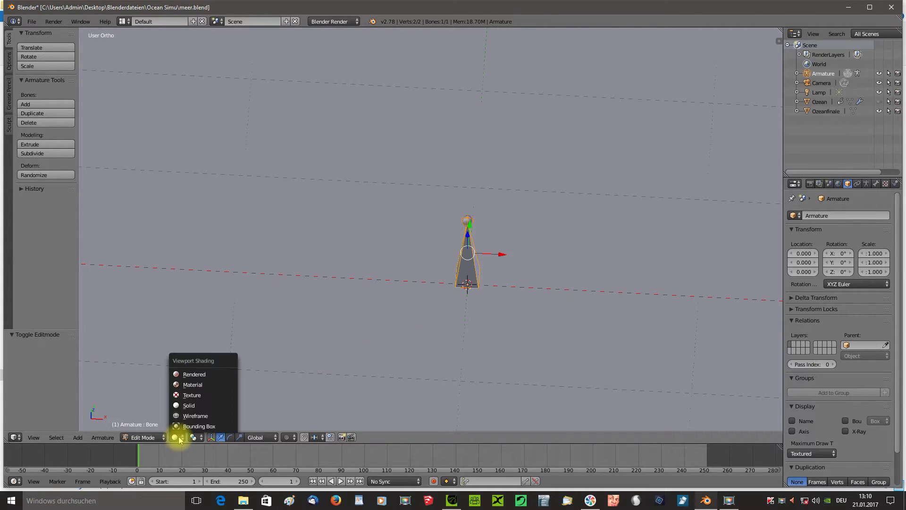
left_click(194, 419)
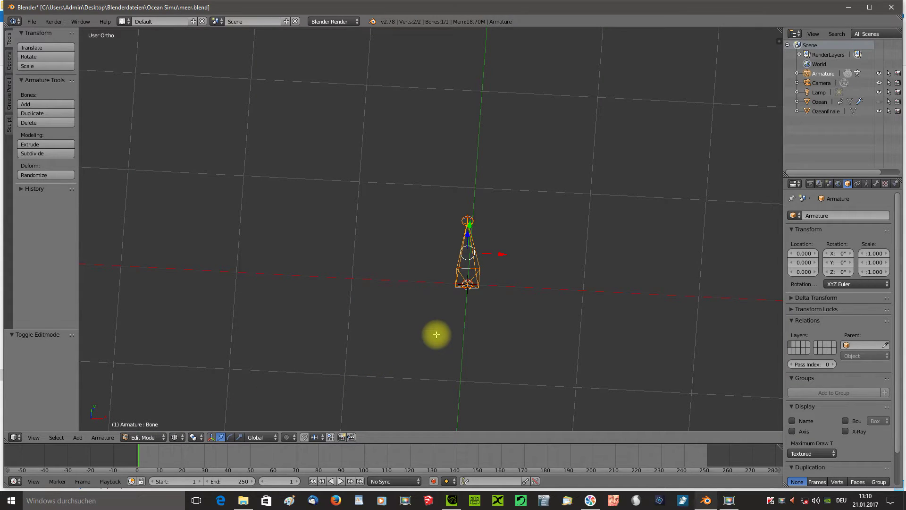
Step: Switch to Top view and zoom and pan to frame the armature within the Ozeanfinale plane
key("KP_7")
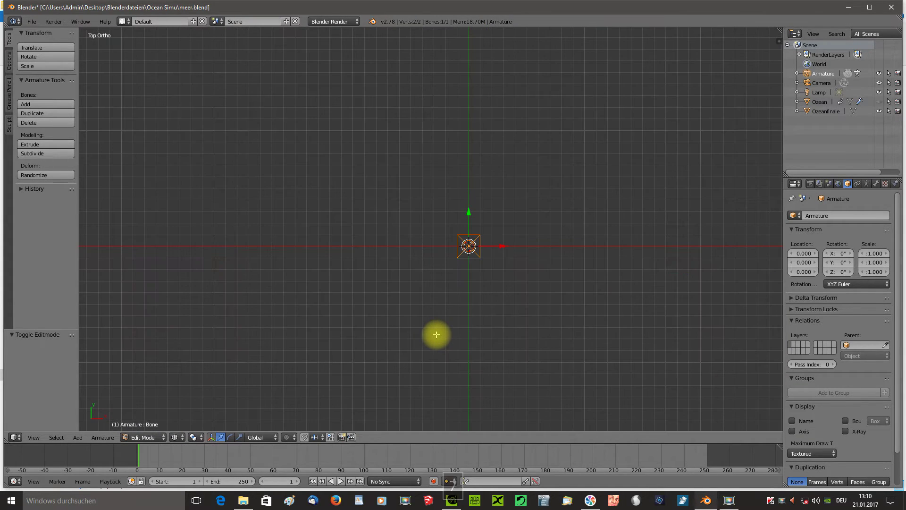
scroll(503, 271, "down", 2)
scroll(503, 270, "down", 2)
scroll(503, 270, "down", 2)
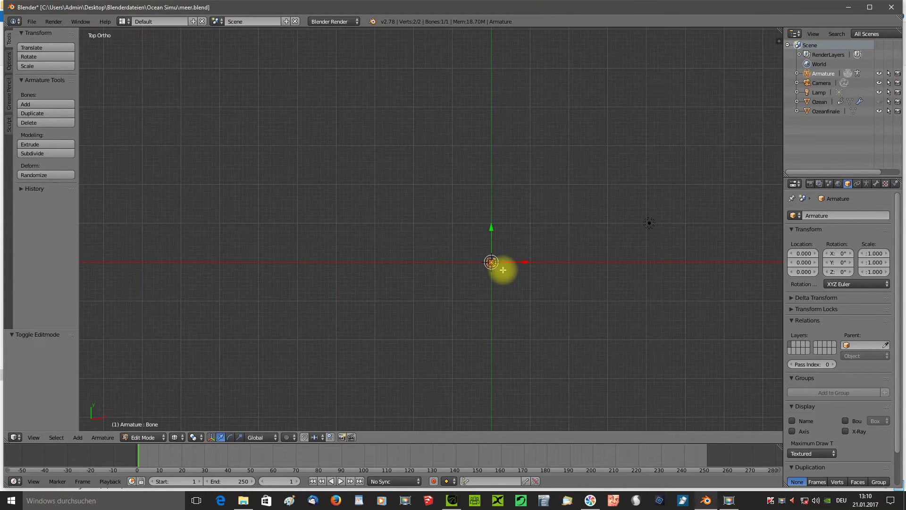
scroll(503, 270, "down", 3)
scroll(502, 269, "down", 3)
scroll(501, 269, "down", 4)
scroll(501, 269, "down", 3)
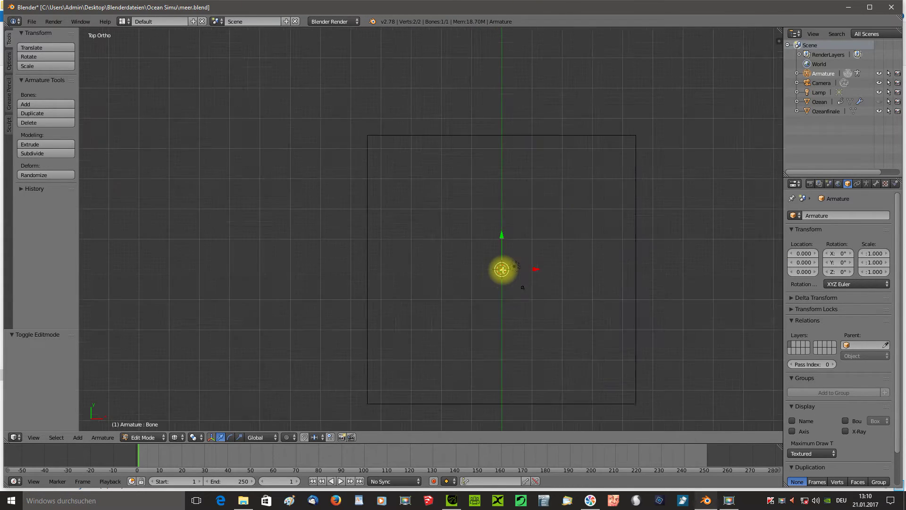
scroll(502, 269, "down", 1)
middle_click_drag(683, 214, 601, 190, "shift")
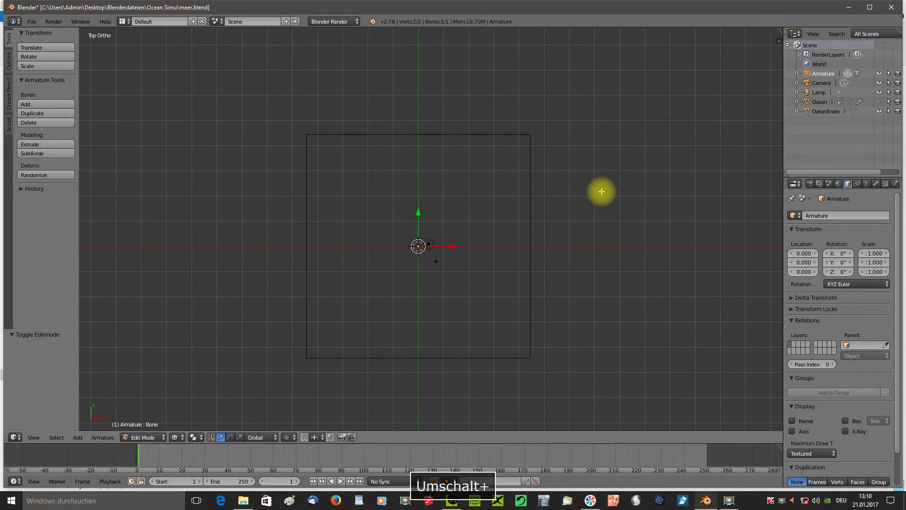
scroll(601, 190, "up", 2)
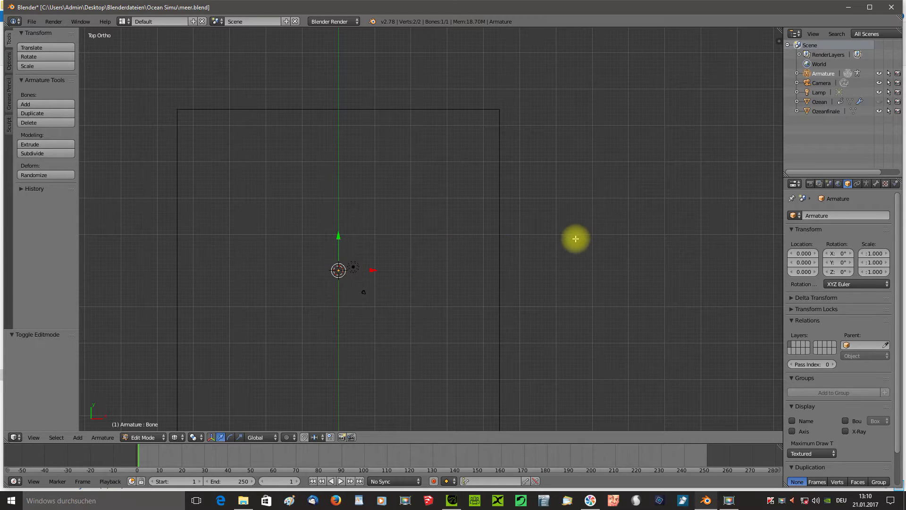
middle_click_drag(581, 239, 651, 231, "shift")
scroll(589, 181, "up", 1)
scroll(589, 181, "up", 1)
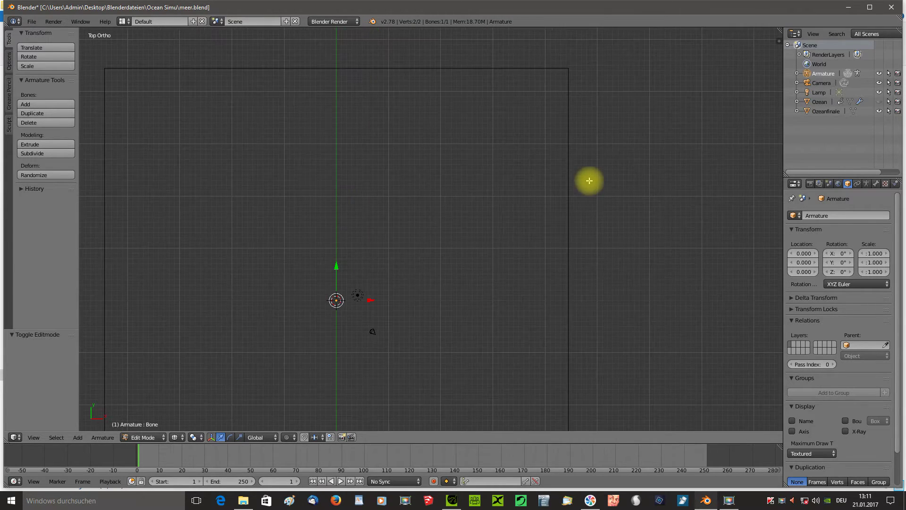
mouse_move(460, 170)
middle_mouse_down("shift")
mouse_move(510, 227)
mouse_move(543, 218)
mouse_move(552, 227)
middle_mouse_up("shift")
scroll(510, 227, "up", 1)
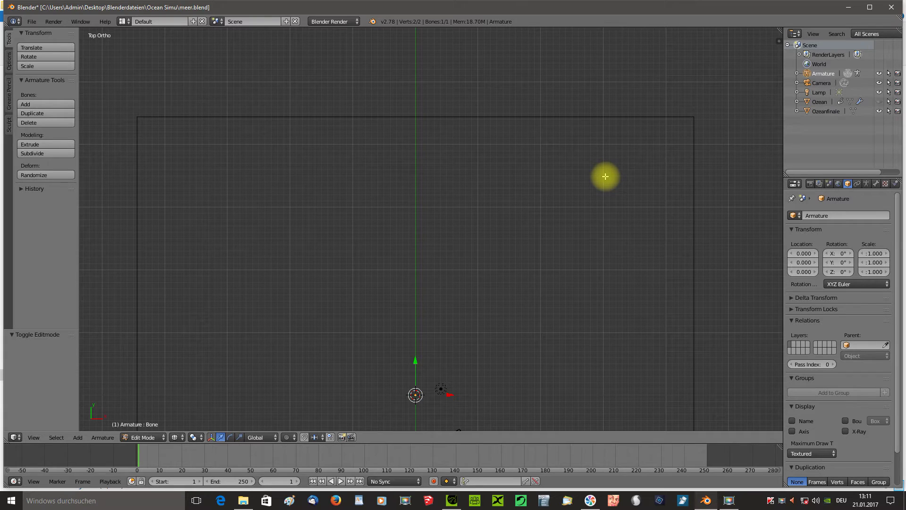
scroll(600, 180, "up", 1)
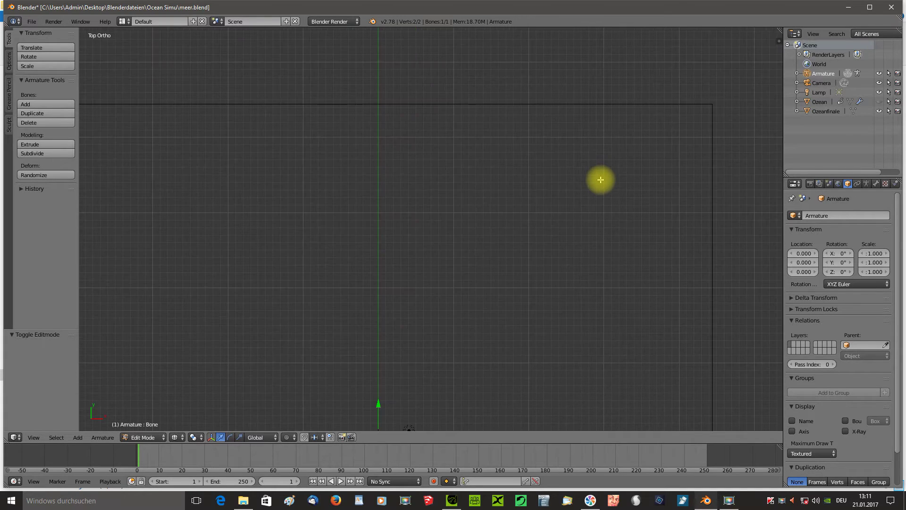
scroll(601, 180, "down", 1)
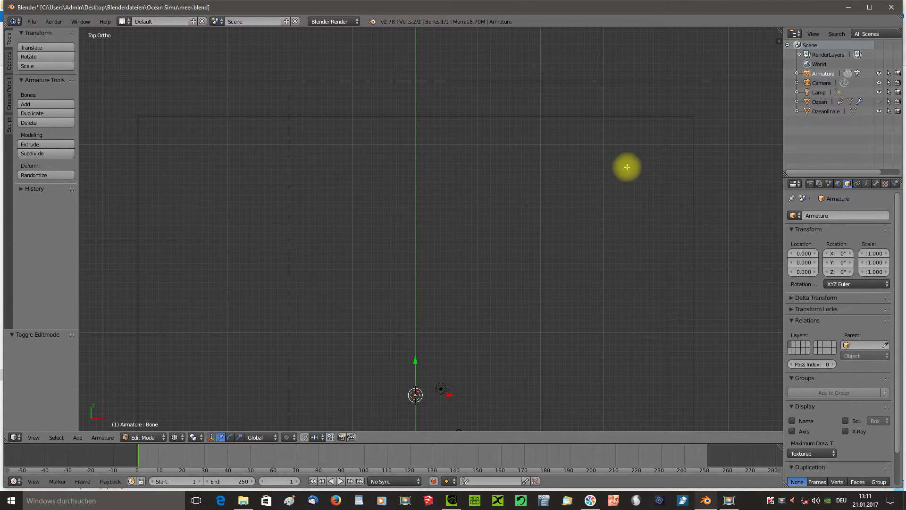
scroll(513, 148, "up", 1)
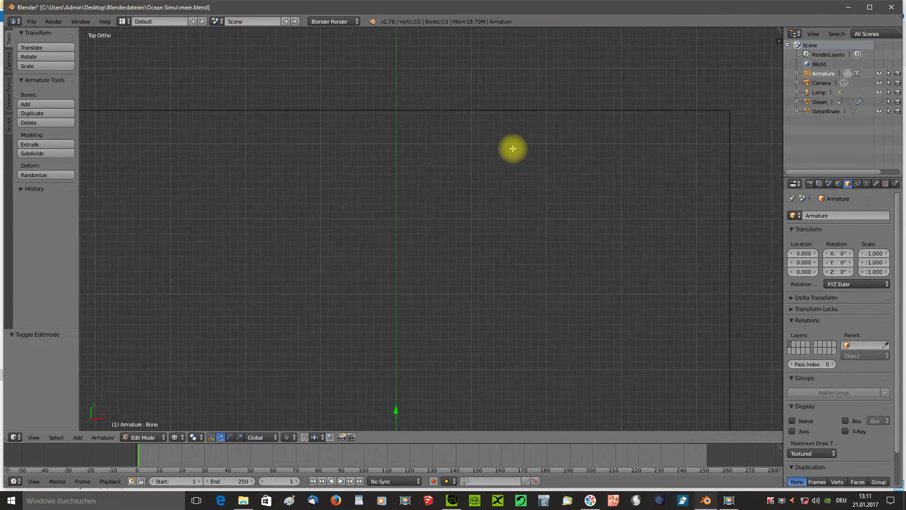
scroll(513, 148, "down", 1)
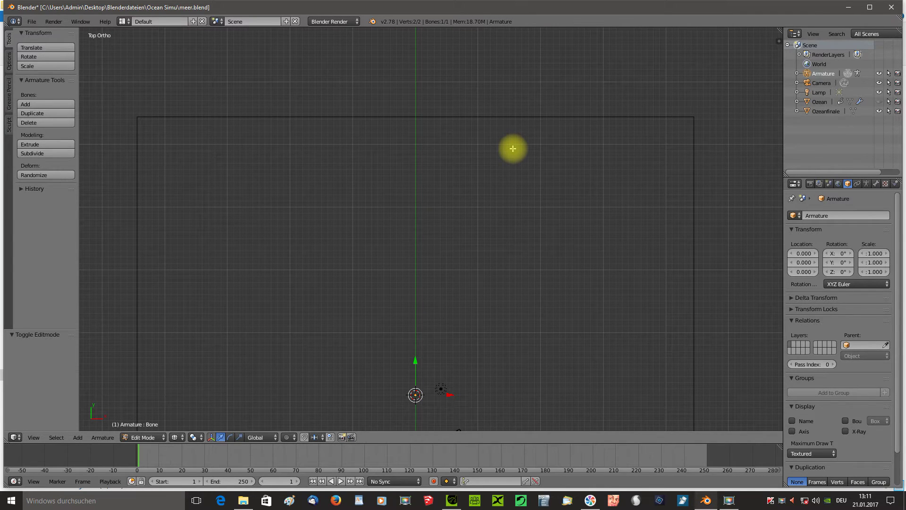
middle_click_drag(514, 148, 532, 143, "shift")
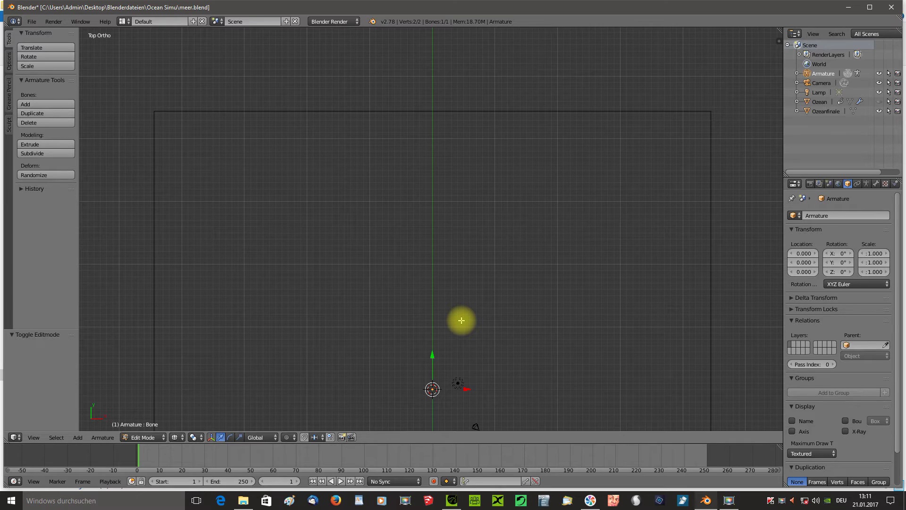
Step: Duplicate the bone repeatedly, placing copies from the plane's top-right corner leftward along its top edge
key("shift+d")
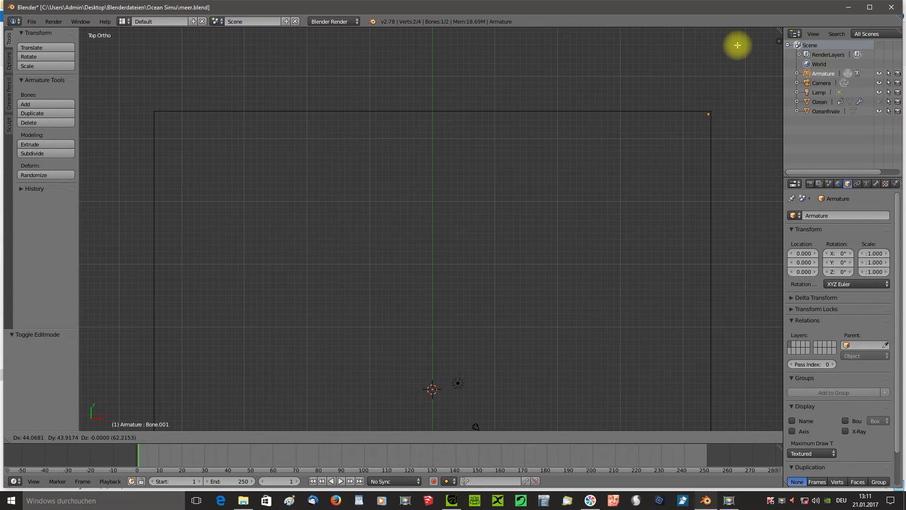
left_click(737, 45)
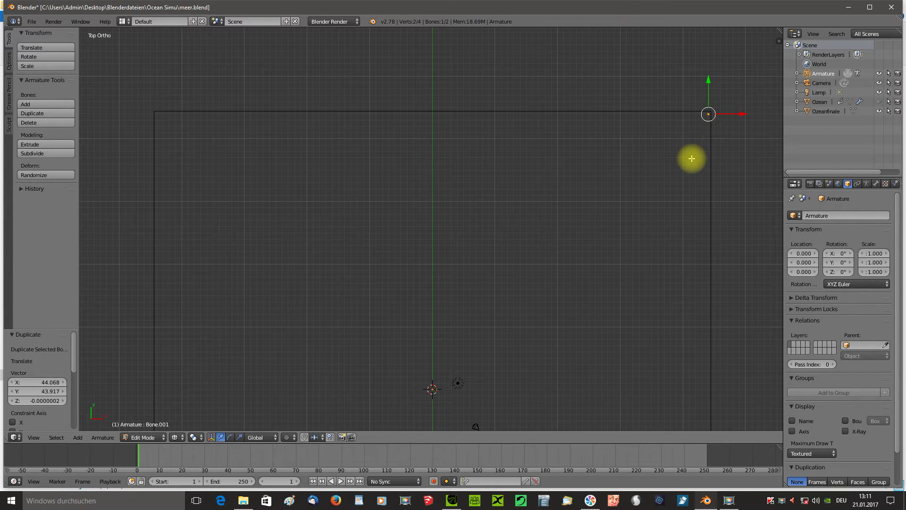
key("shift+d")
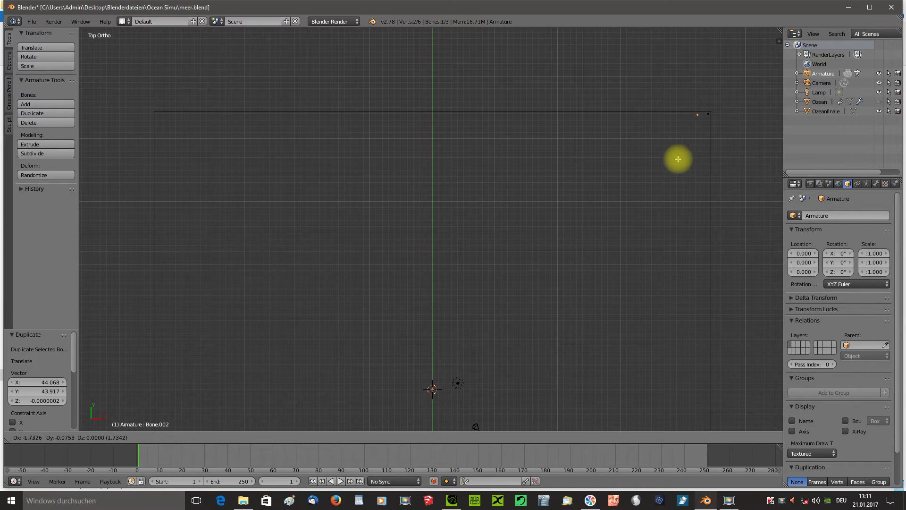
left_click(636, 159)
key("shift+d")
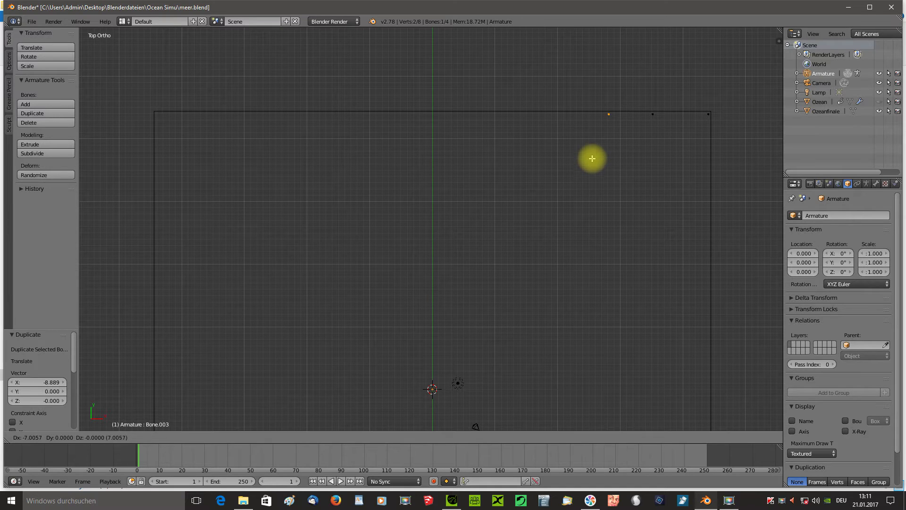
left_click(593, 159)
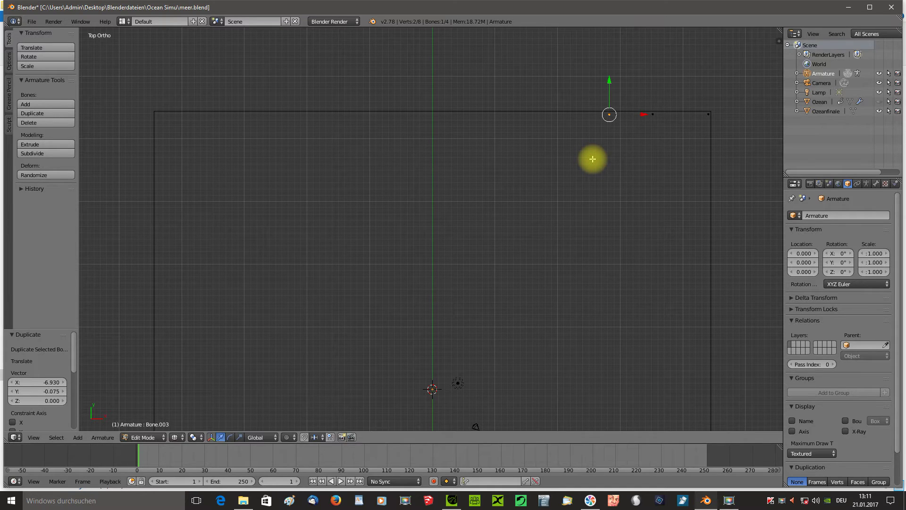
key("shift+d")
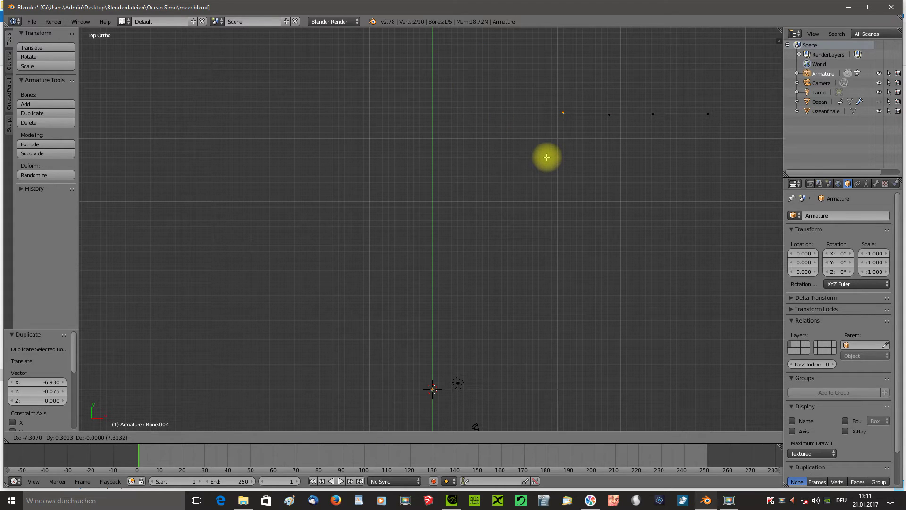
left_click(547, 158)
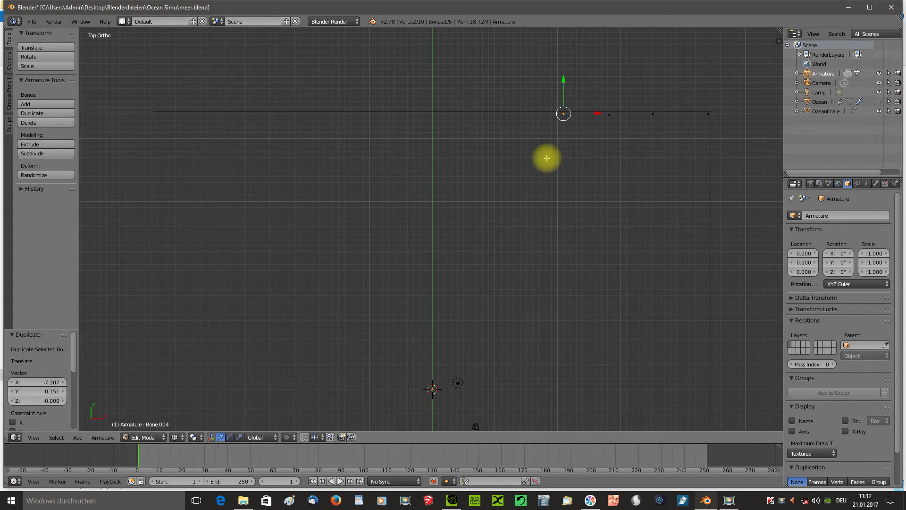
key("shift+d")
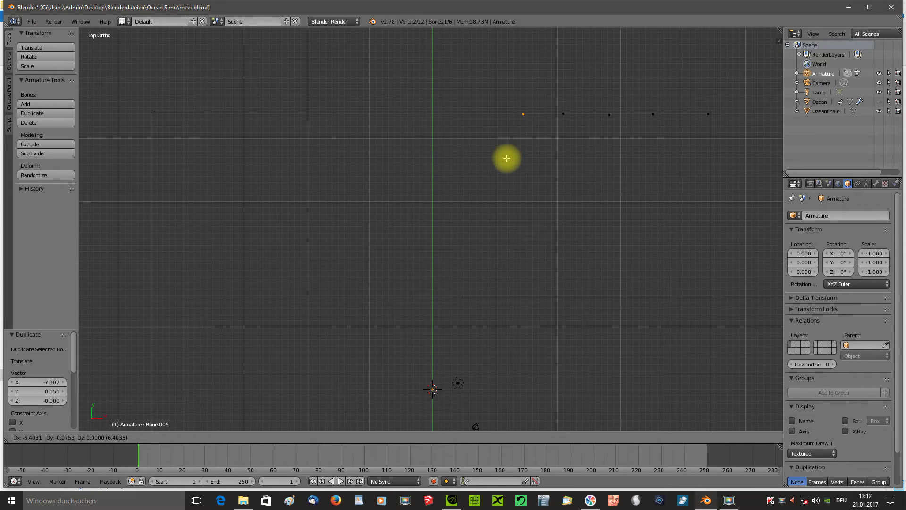
Step: Place more bone copies leftward along the top edge up to the plane's vertical centre line
left_click(506, 158)
key("shift+d")
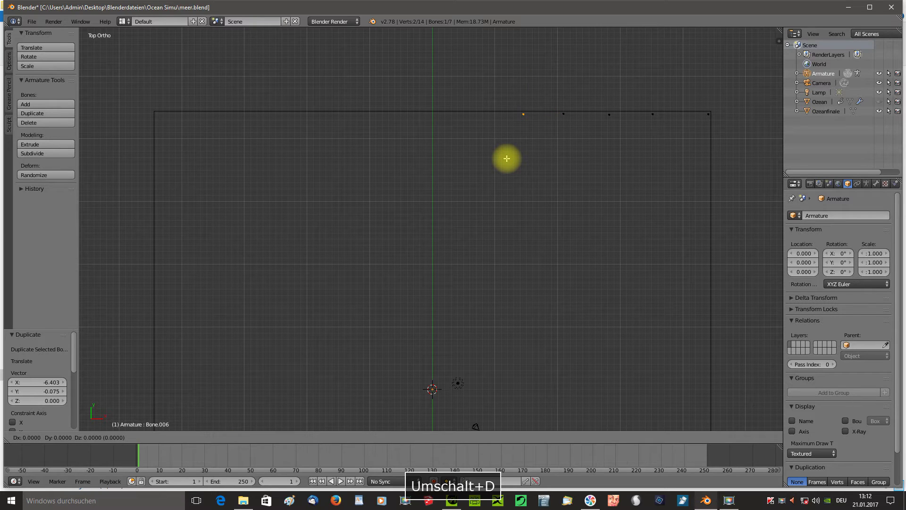
left_click(466, 157)
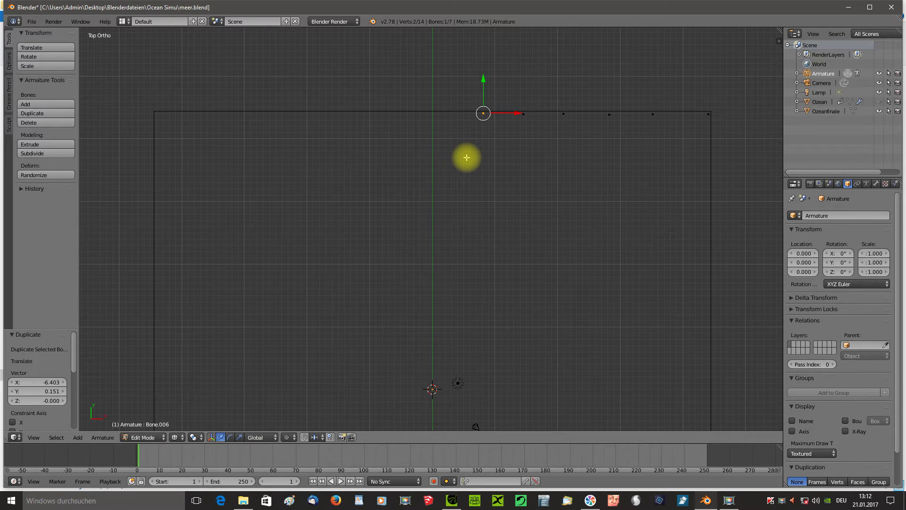
key("shift+d")
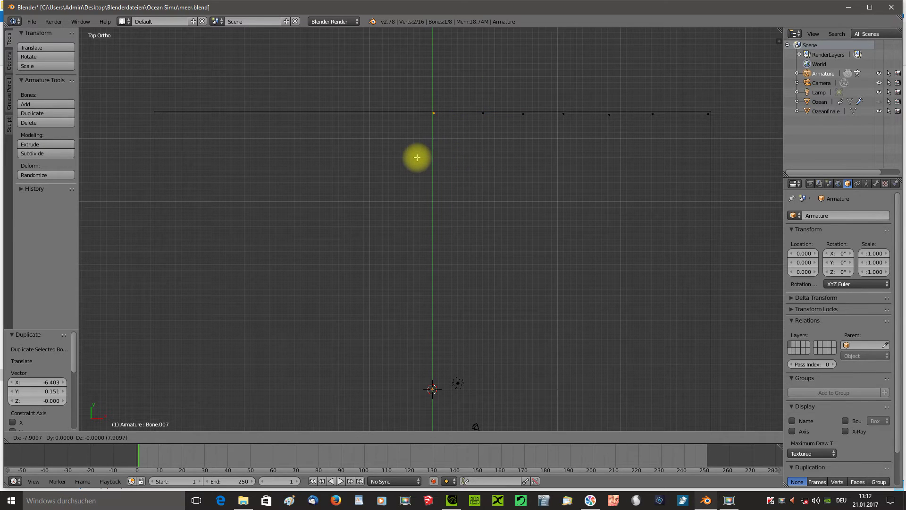
left_click(416, 157)
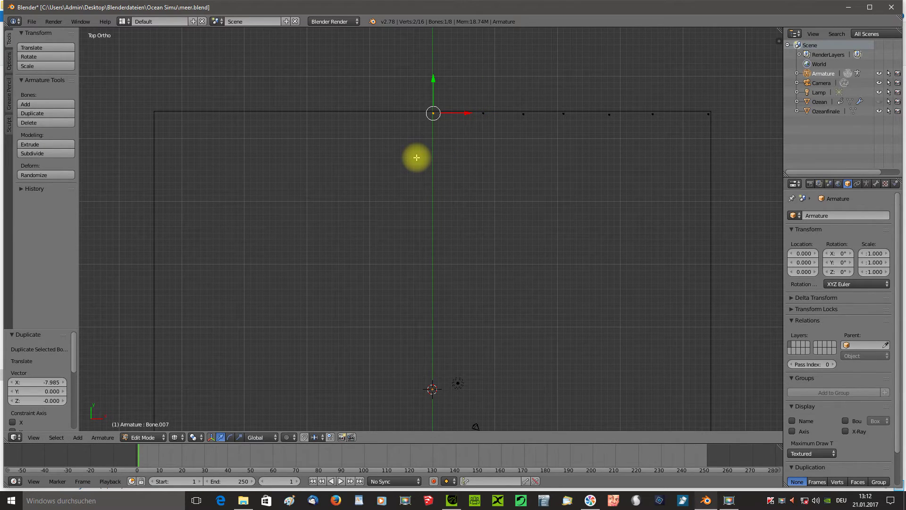
Step: Keep copying bones leftward until the last copy, Bone.013, reaches the top-left corner
key("shift+d")
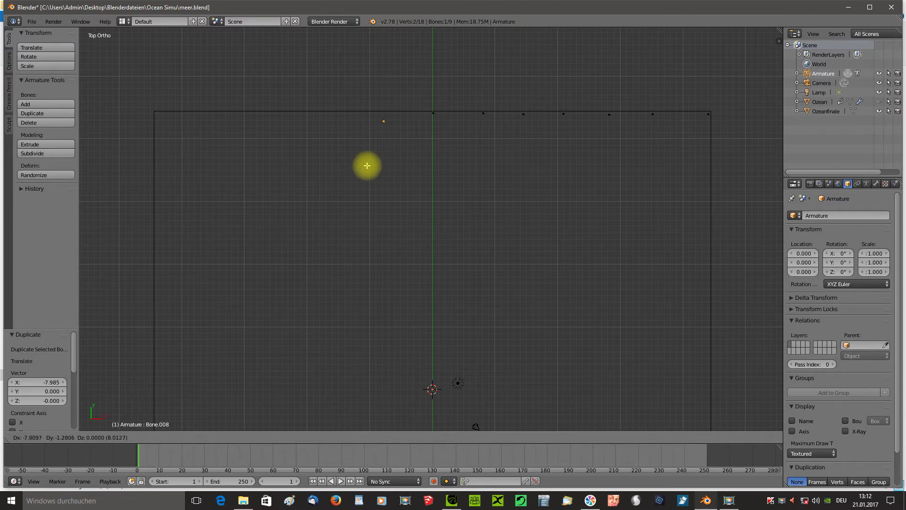
left_click(354, 157)
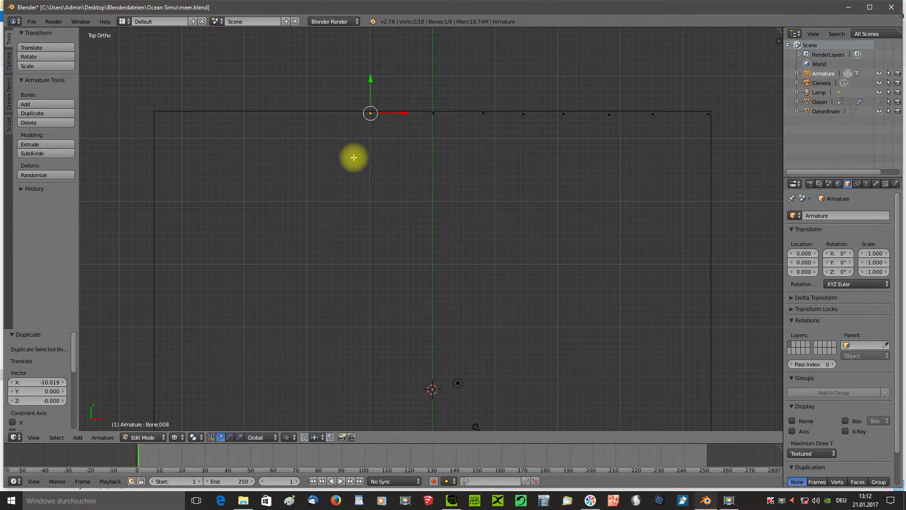
key("shift+d")
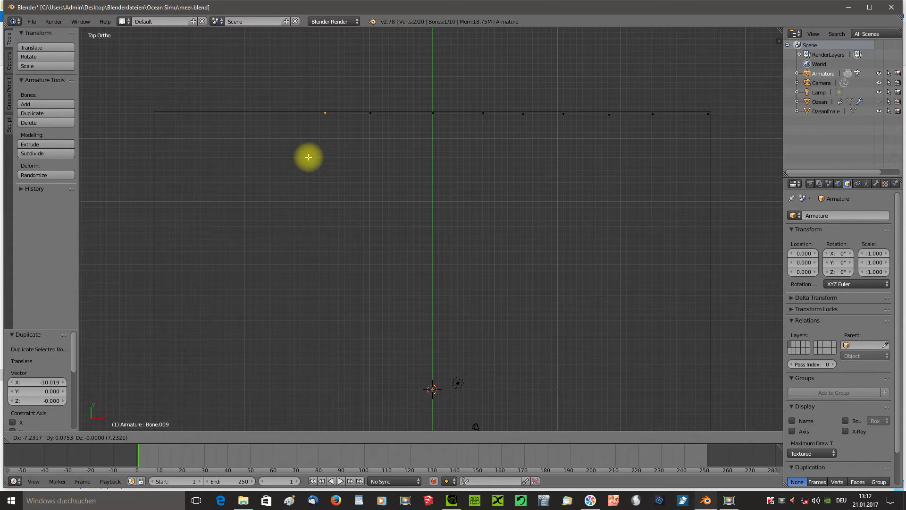
left_click(308, 157)
key("shift+d")
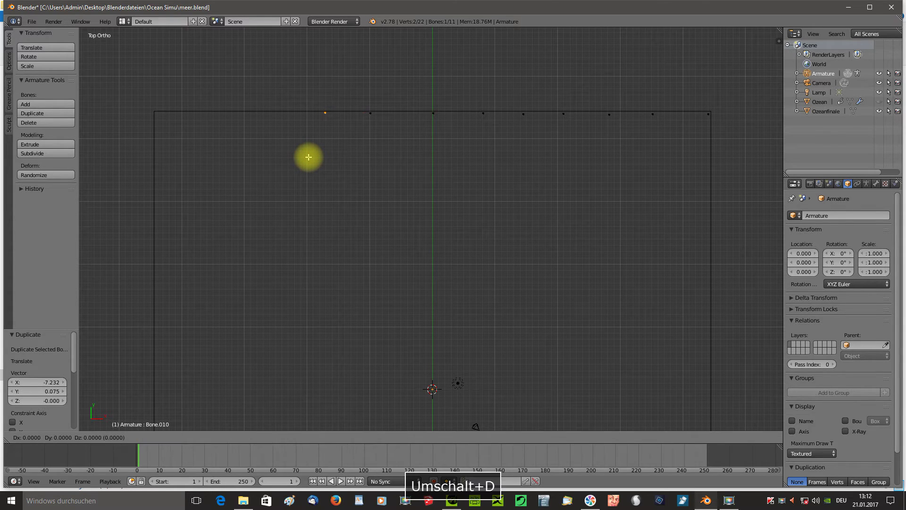
left_click(265, 158)
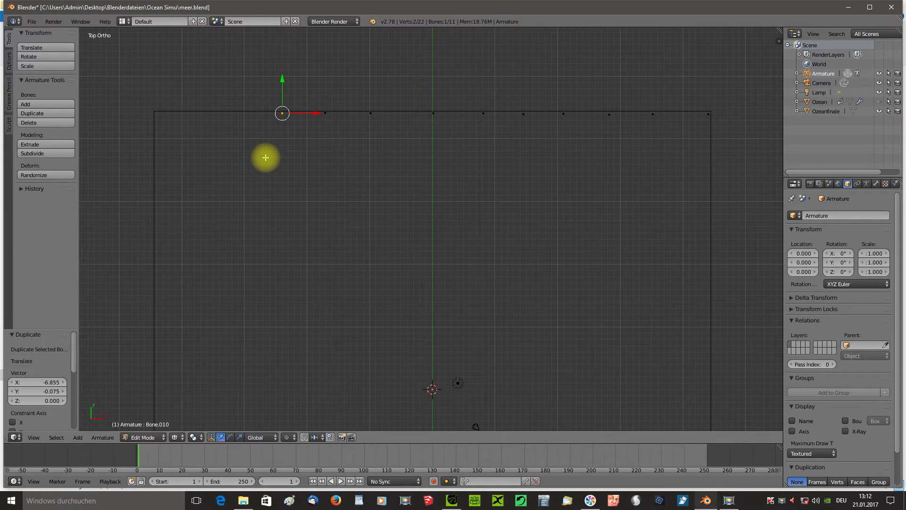
key("shift+d")
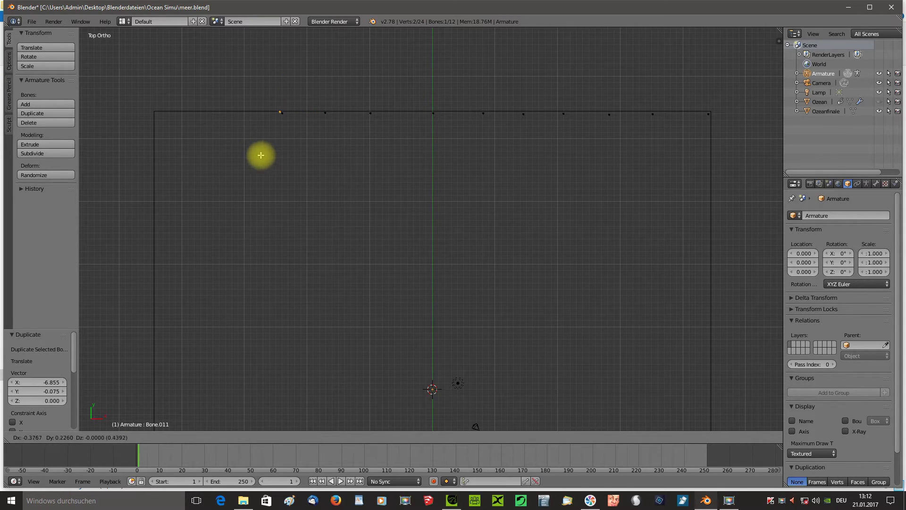
left_click(224, 157)
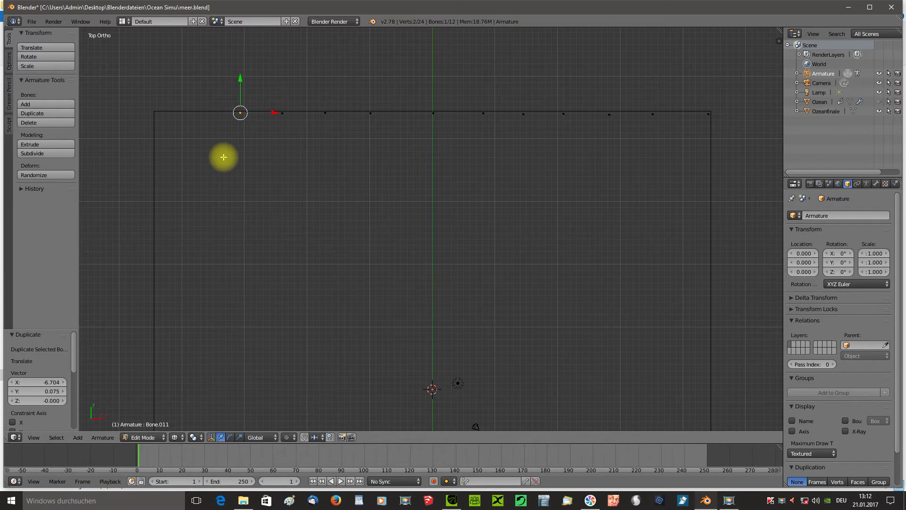
key("shift+d")
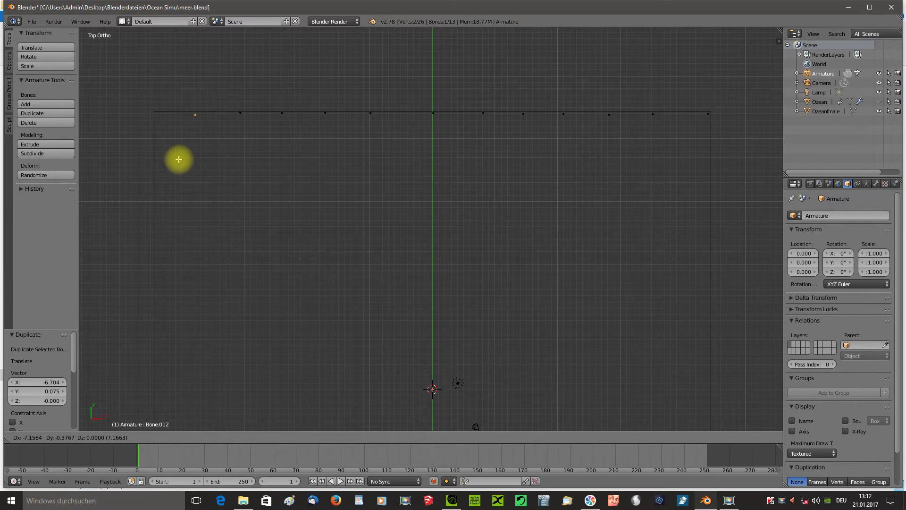
left_click(184, 157)
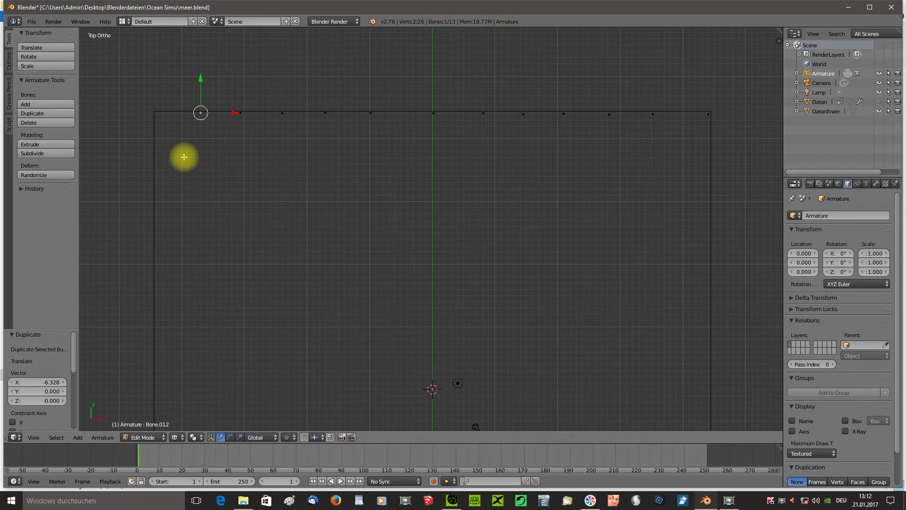
key("shift+d")
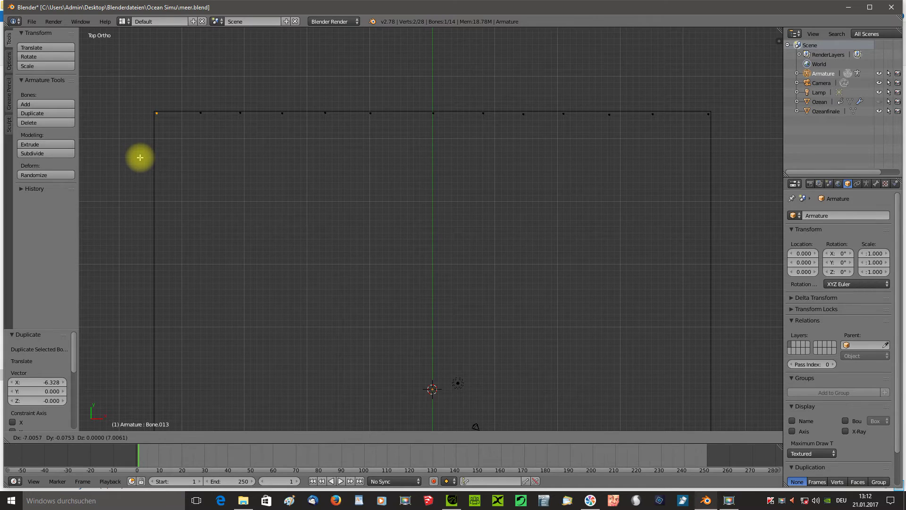
left_click(139, 157)
Step: Orbit, return to Top view, and zoom to inspect the 14-bone row along the top edge
scroll(285, 93, "up", 1)
scroll(288, 93, "up", 1)
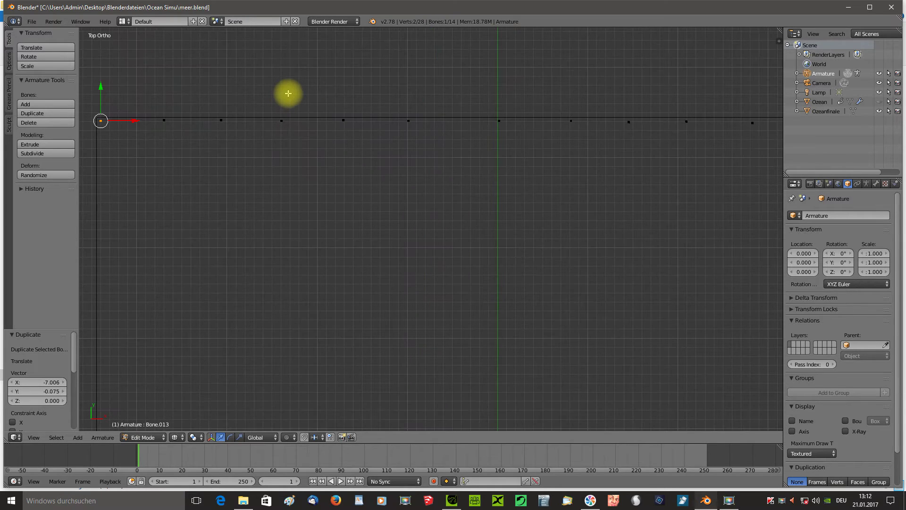
mouse_move(607, 63)
middle_mouse_down()
mouse_move(576, 65)
mouse_move(592, 68)
middle_mouse_up()
key("KP_7")
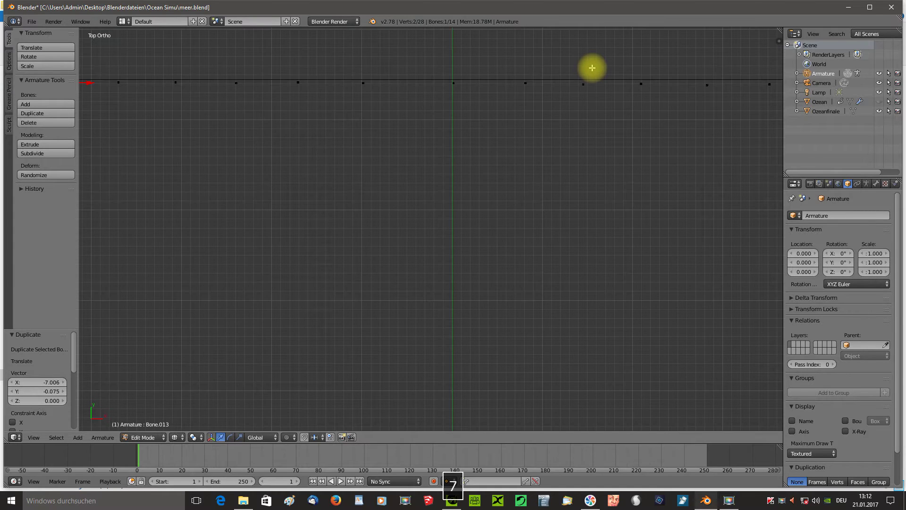
scroll(558, 89, "down", 1)
scroll(558, 92, "down", 2)
scroll(704, 85, "down", 1)
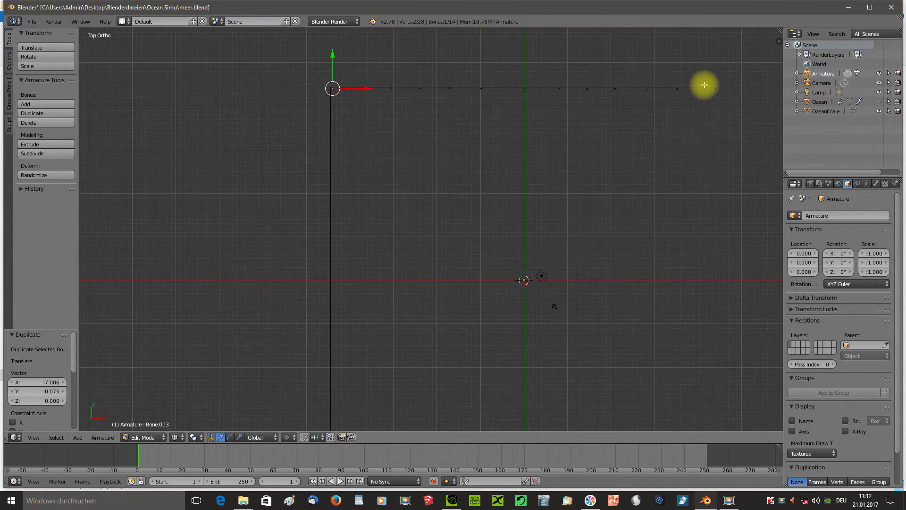
scroll(704, 84, "up", 3)
scroll(707, 84, "up", 3)
scroll(667, 107, "down", 2)
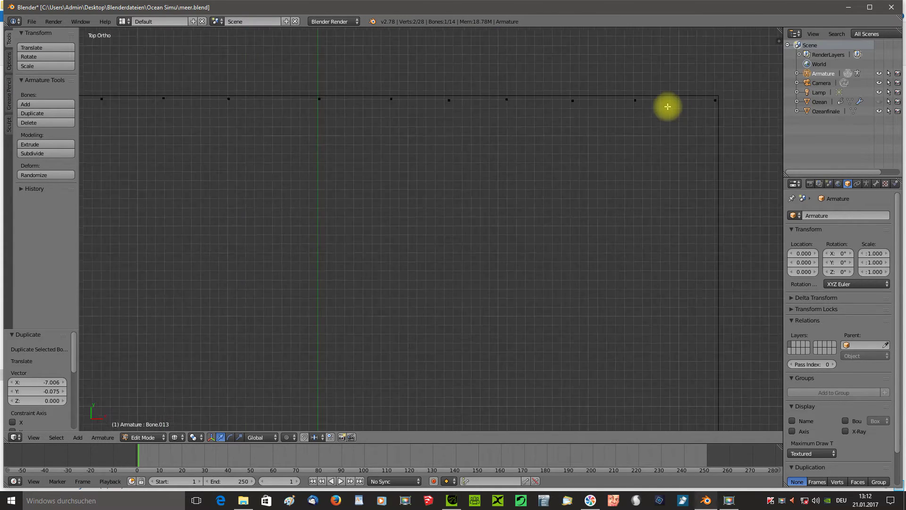
scroll(668, 107, "down", 1)
scroll(668, 106, "down", 1)
scroll(667, 107, "down", 1)
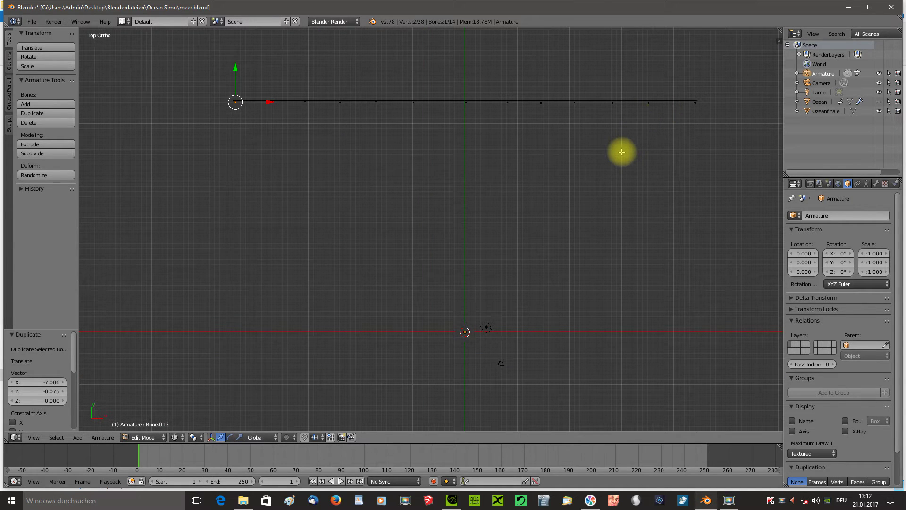
Step: Deselect all bones, then select the bone joint at the top-right corner
key("a")
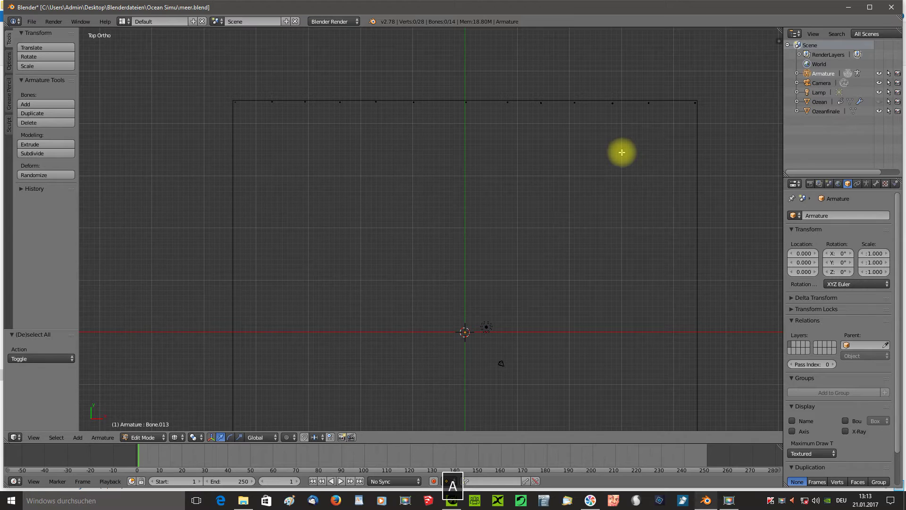
scroll(622, 152, "up", 1)
scroll(622, 152, "up", 3)
mouse_move(576, 182)
middle_mouse_down("shift")
mouse_move(538, 186)
mouse_move(585, 177)
mouse_move(477, 223)
mouse_move(528, 186)
middle_mouse_up("shift")
scroll(481, 215, "up", 4)
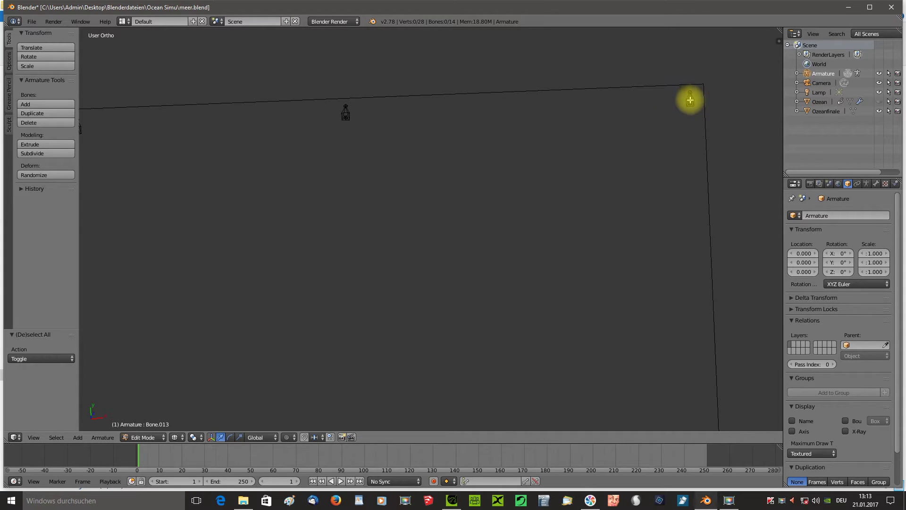
right_click(690, 100)
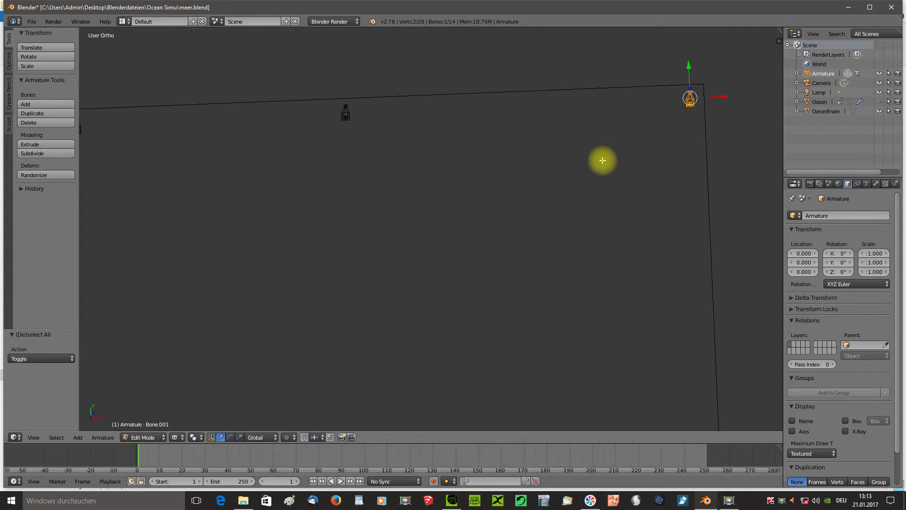
Step: Return to Top view, reframe, and box-select the whole row of bones along the top edge
key("KP_7")
scroll(603, 161, "down", 2)
scroll(602, 160, "down", 2)
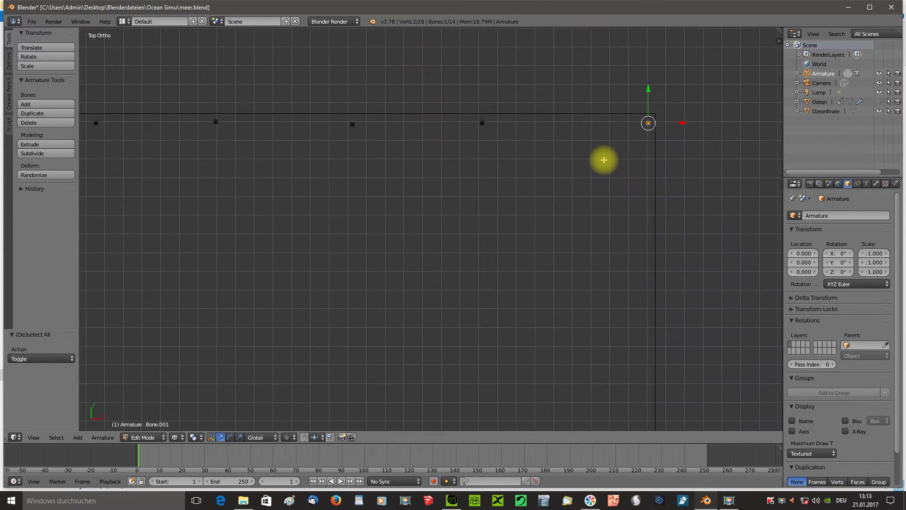
scroll(604, 161, "down", 3)
scroll(604, 160, "down", 1)
scroll(605, 160, "down", 2)
scroll(604, 159, "down", 2)
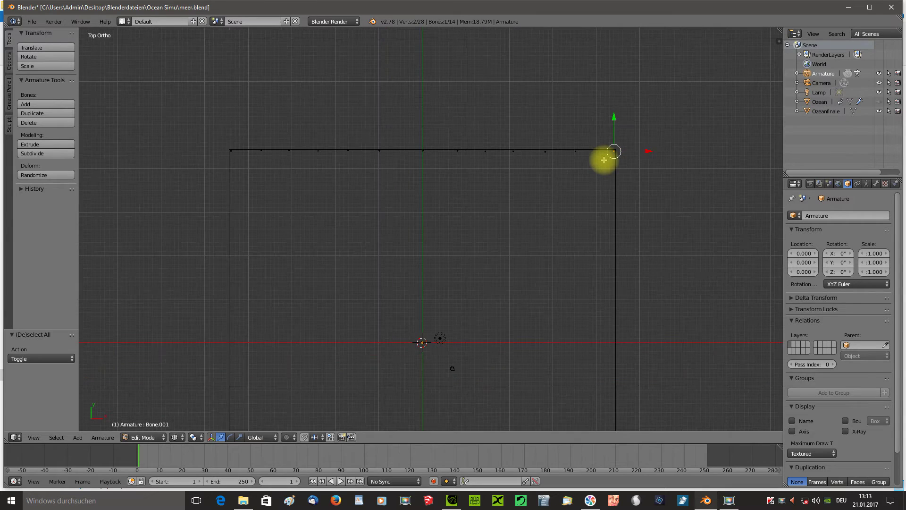
middle_click_drag(724, 244, 720, 197, "shift")
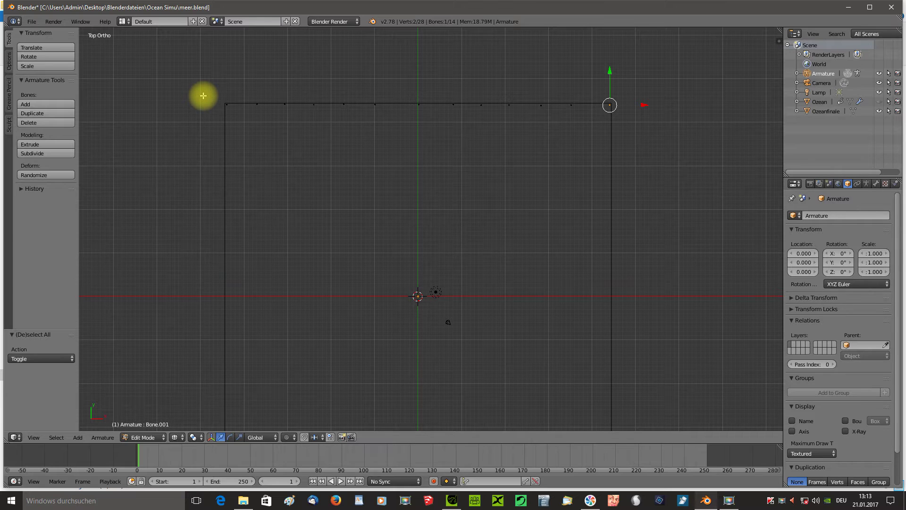
key("b")
mouse_move(203, 96)
left_mouse_down()
mouse_move(438, 117)
mouse_move(633, 117)
left_mouse_up()
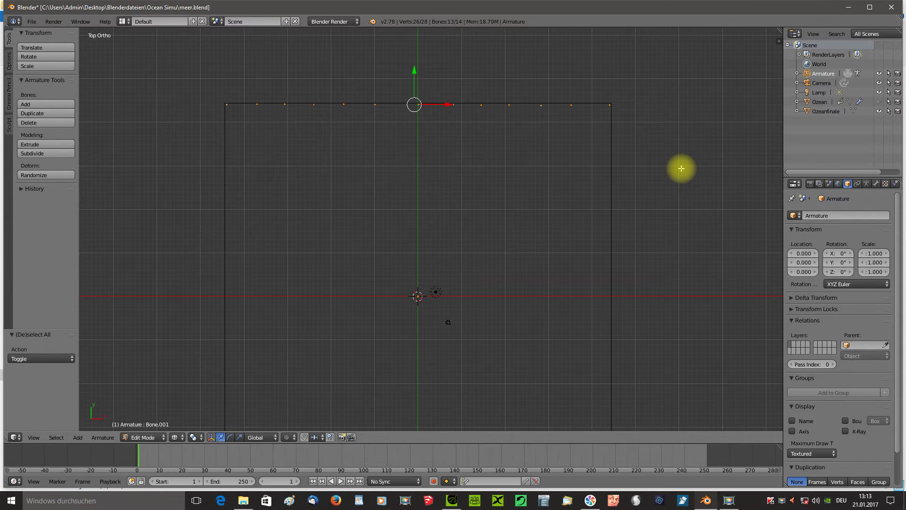
scroll(681, 168, "up", 1)
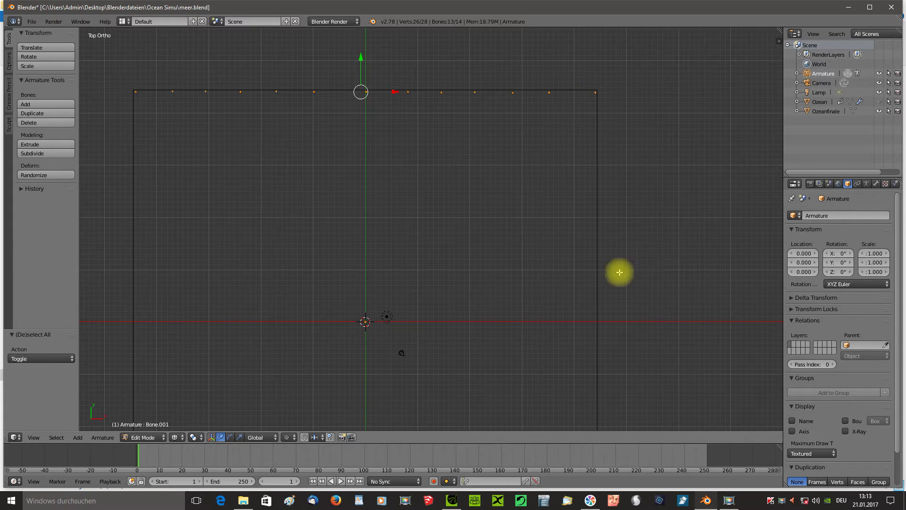
right_click(497, 308)
mouse_move(497, 309)
middle_mouse_down()
mouse_move(489, 297)
mouse_move(495, 243)
mouse_move(435, 303)
mouse_move(374, 337)
mouse_move(316, 337)
middle_mouse_up()
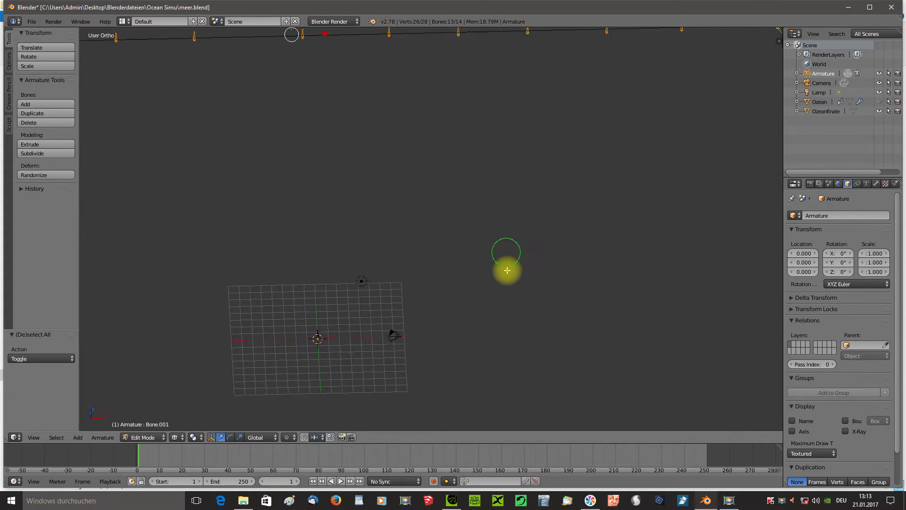
scroll(489, 270, "down", 3)
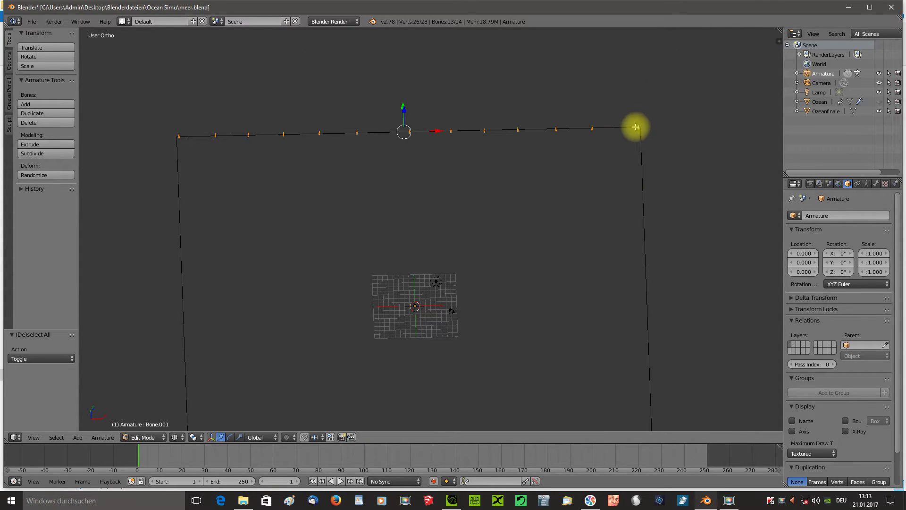
middle_click_drag(674, 137, 676, 144)
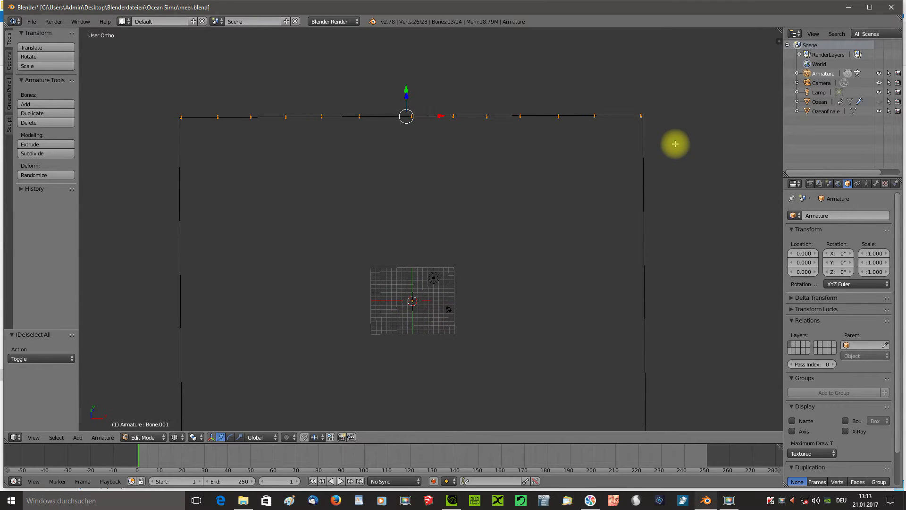
key("KP_7")
scroll(675, 143, "down", 1)
Step: Reframe the top view and duplicate the bone row twice, stacking copies below the original
scroll(671, 147, "down", 1)
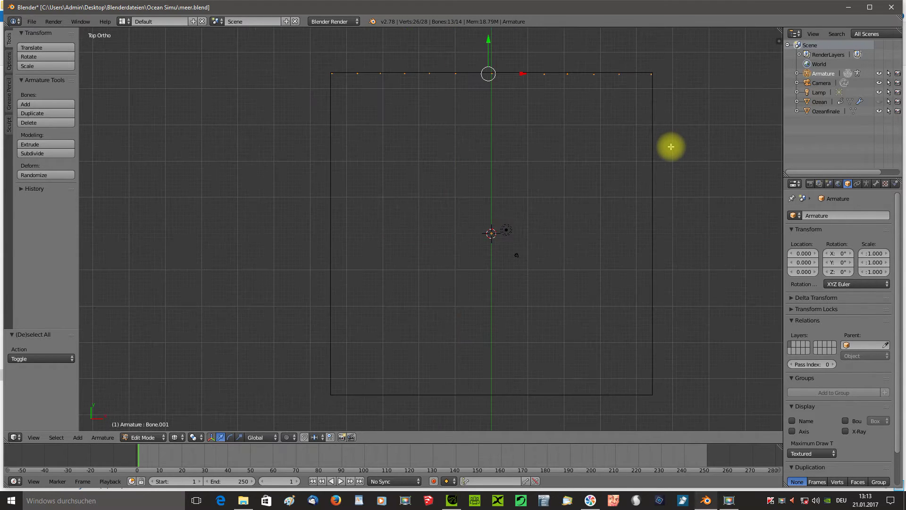
middle_click_drag(672, 147, 647, 162, "shift")
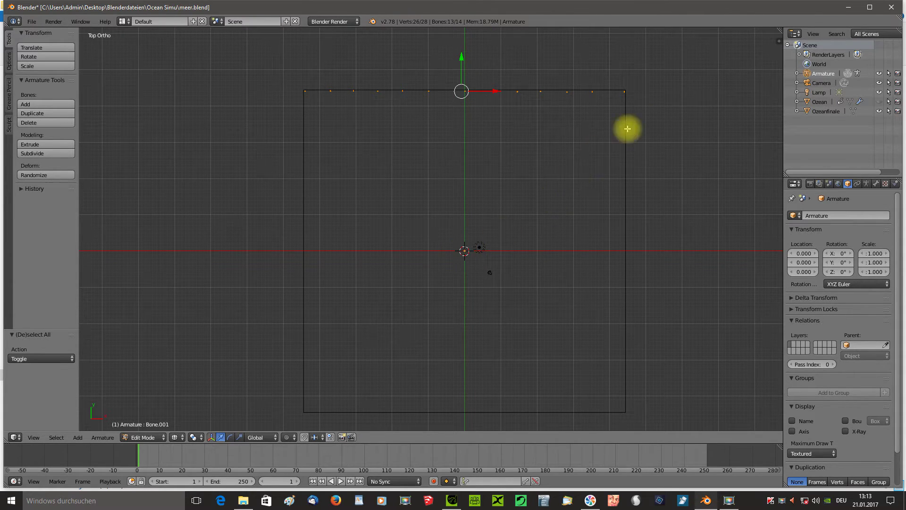
mouse_move(684, 93)
middle_mouse_down()
mouse_move(664, 112)
mouse_move(660, 241)
middle_mouse_up()
key("KP_7")
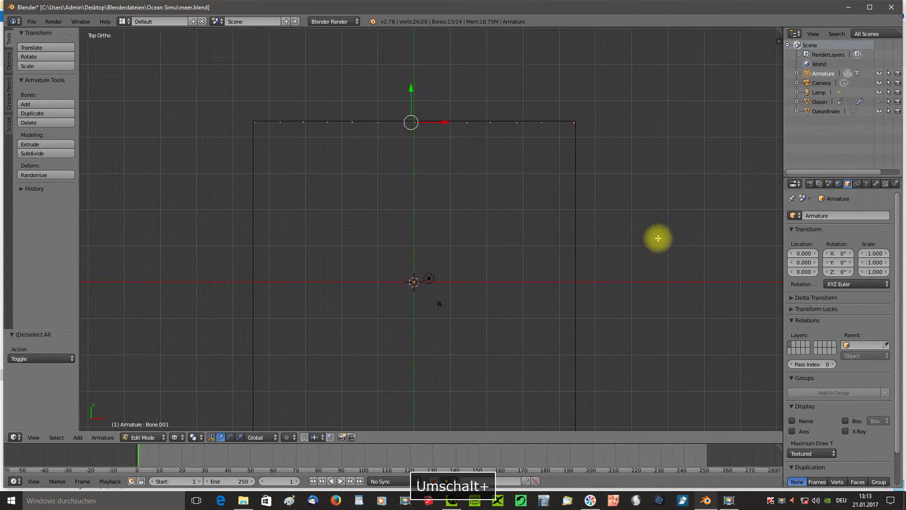
scroll(660, 241, "up", 1)
scroll(660, 241, "up", 1)
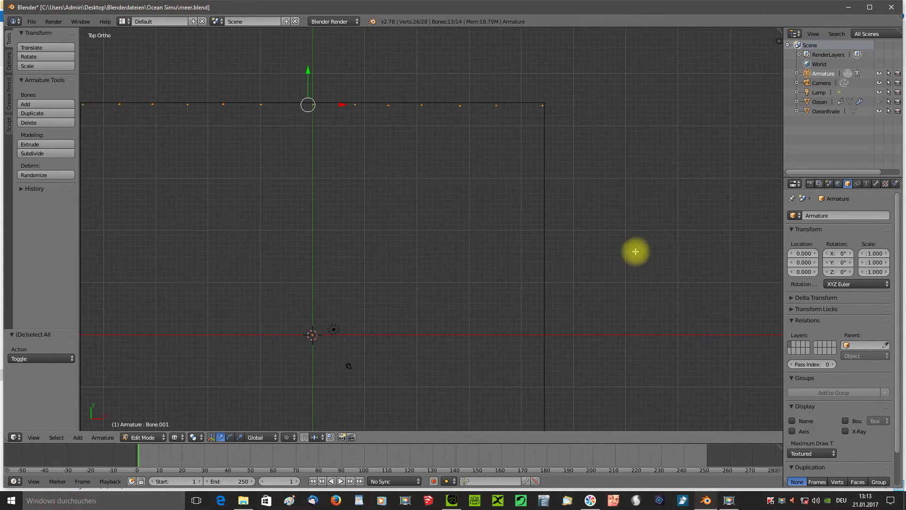
middle_click_drag(634, 251, 773, 257, "shift")
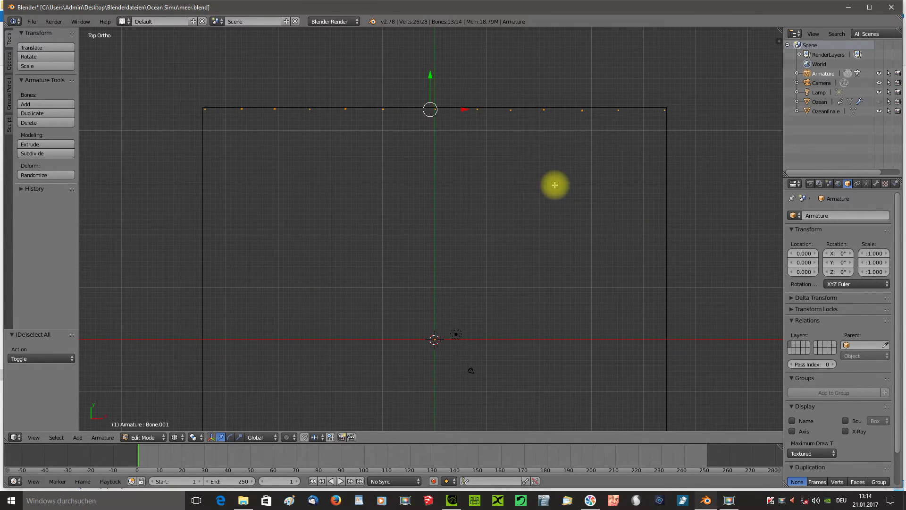
key("shift+d")
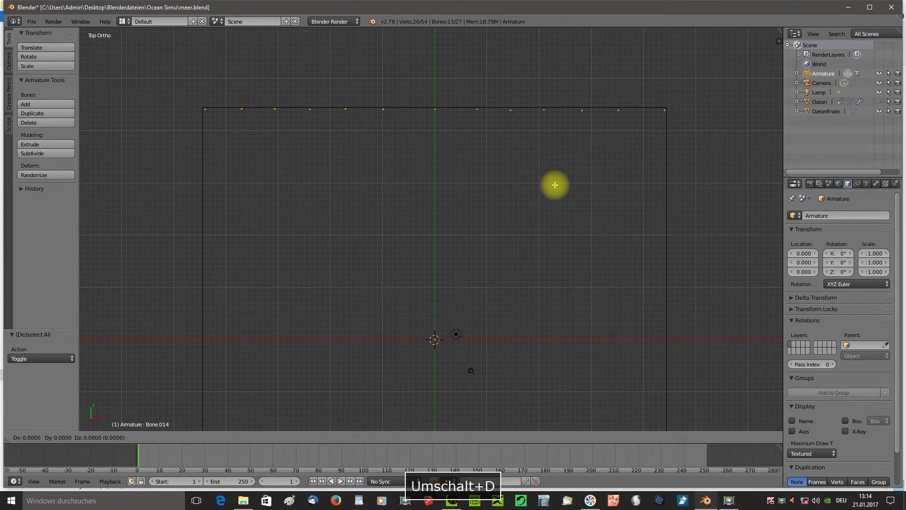
left_click(555, 221)
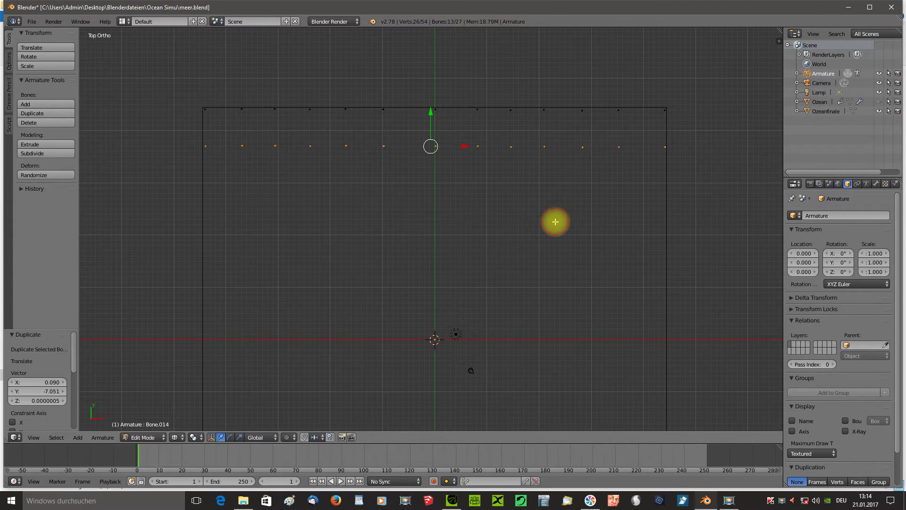
key("shift+d")
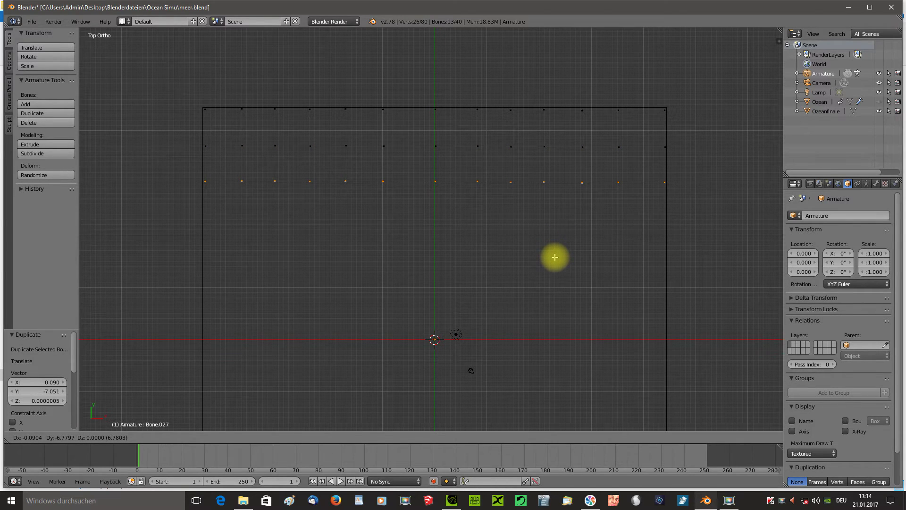
left_click(555, 257)
Step: Add four more evenly spaced row copies, the last reaching the plane's centre line
key("shift+d")
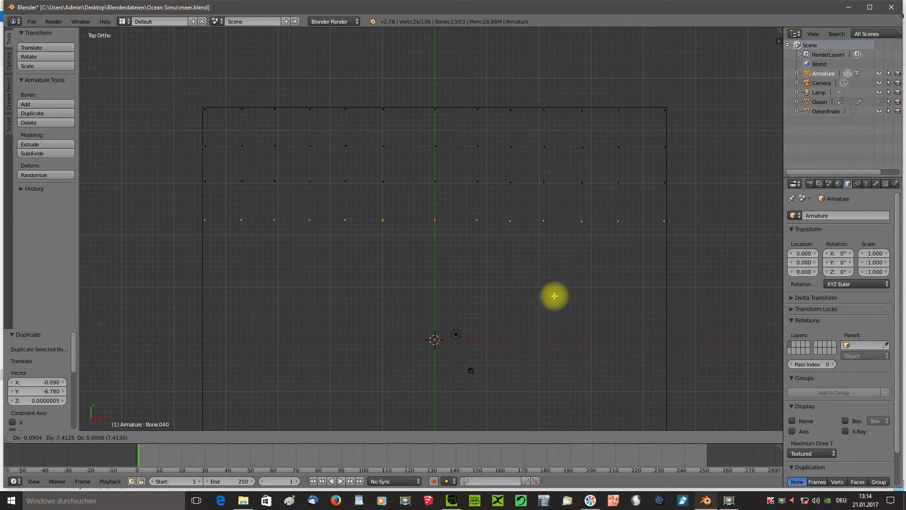
left_click(555, 296)
key("shift+d")
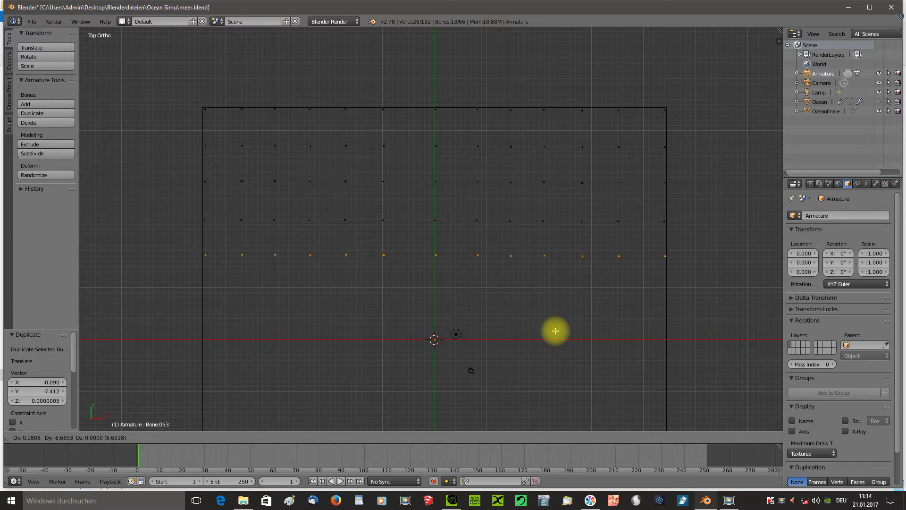
left_click(556, 331)
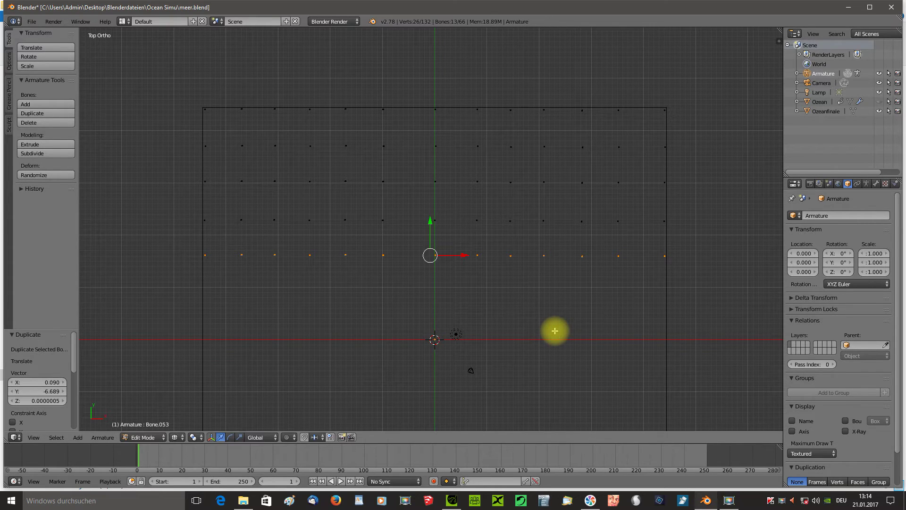
key("shift+d")
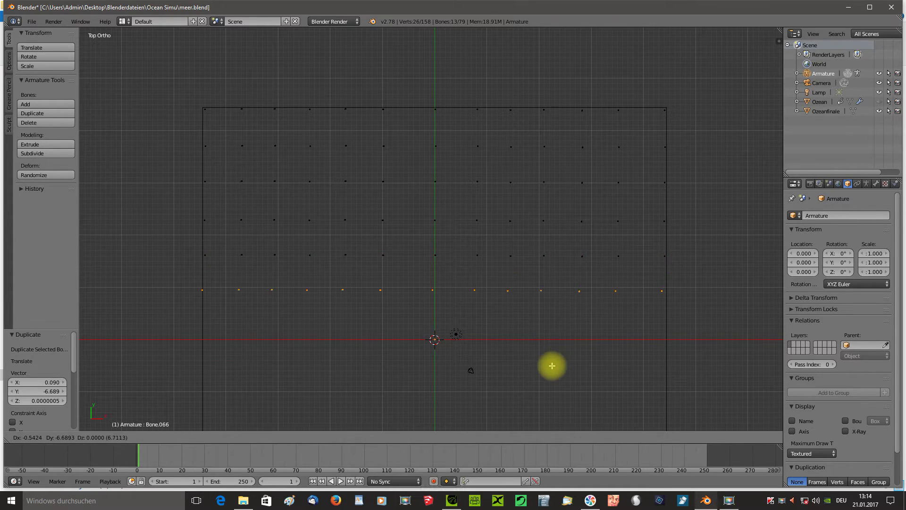
left_click(555, 371)
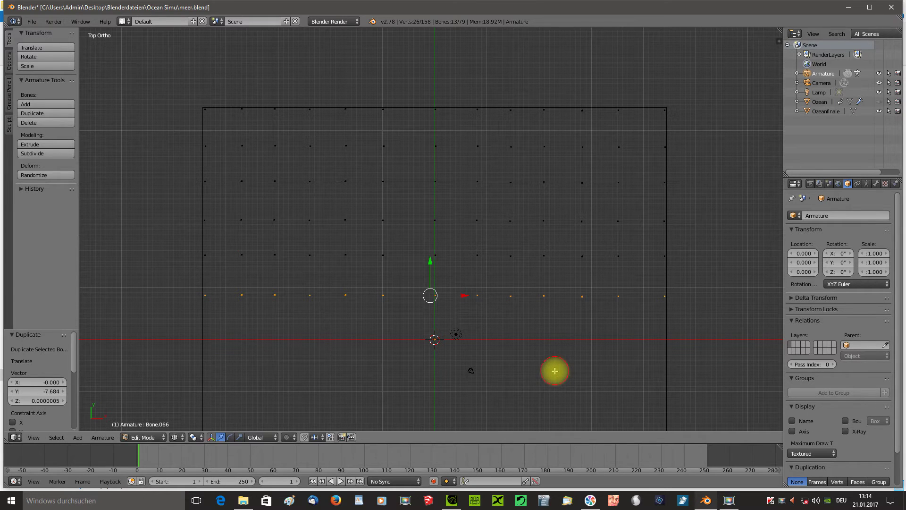
key("shift+d")
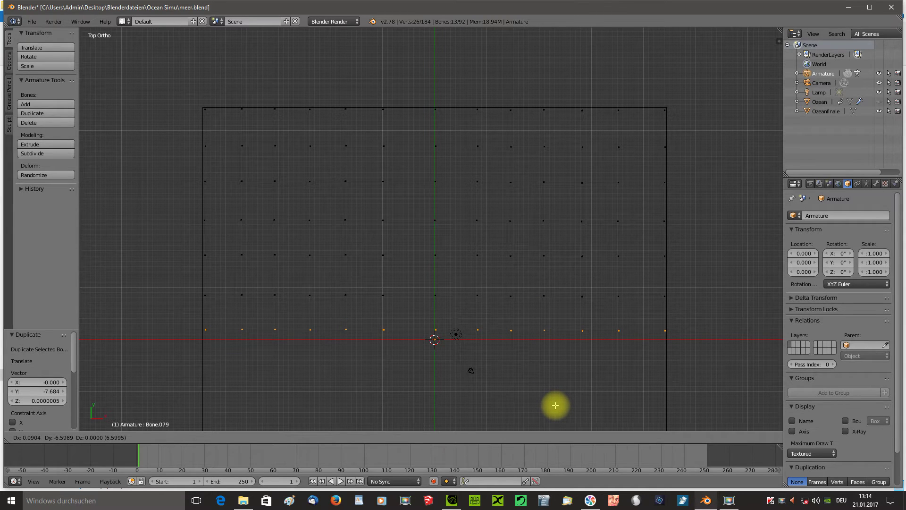
left_click(556, 405)
scroll(555, 405, "down", 1)
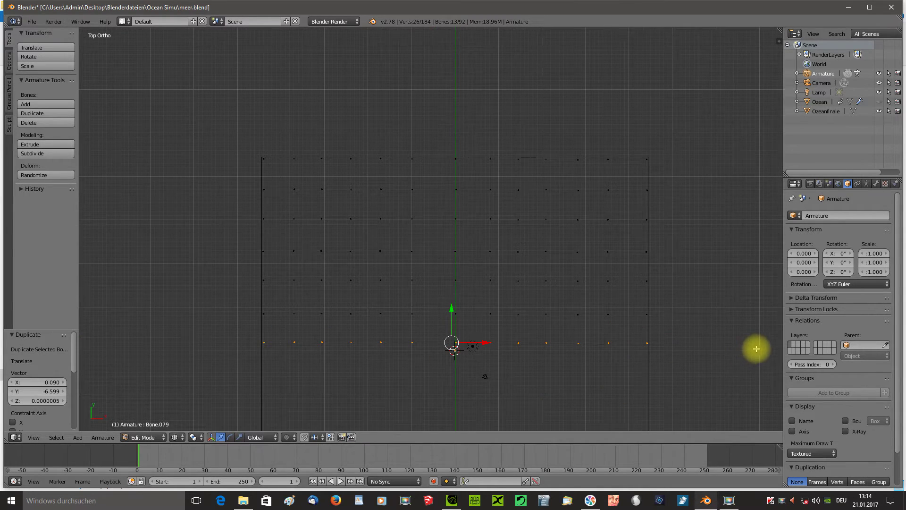
Step: Duplicate the bone row four more times, placing rows downward below the centre line
mouse_move(756, 349)
middle_mouse_down("shift")
mouse_move(751, 271)
mouse_move(732, 208)
middle_mouse_up("shift")
scroll(732, 209, "down", 1)
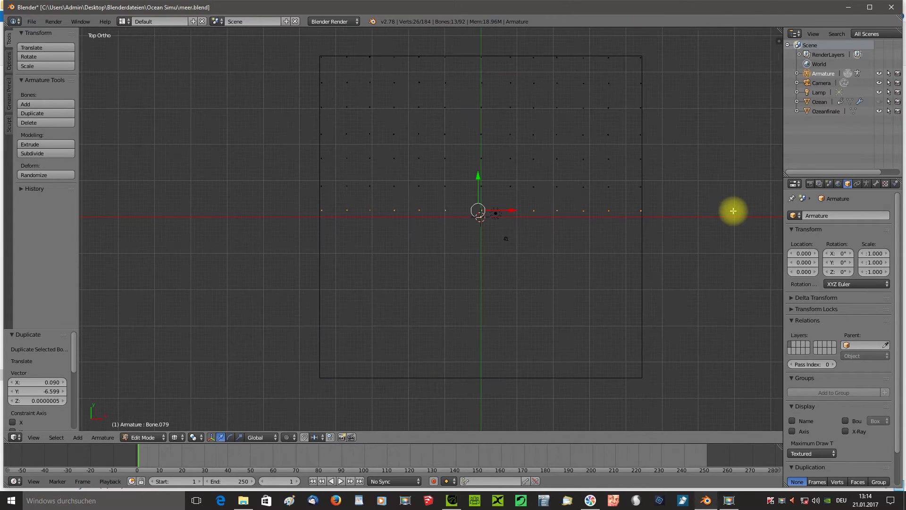
scroll(733, 211, "up", 3)
mouse_move(81, 225)
middle_mouse_down("shift")
mouse_move(110, 223)
mouse_move(94, 218)
middle_mouse_up("shift")
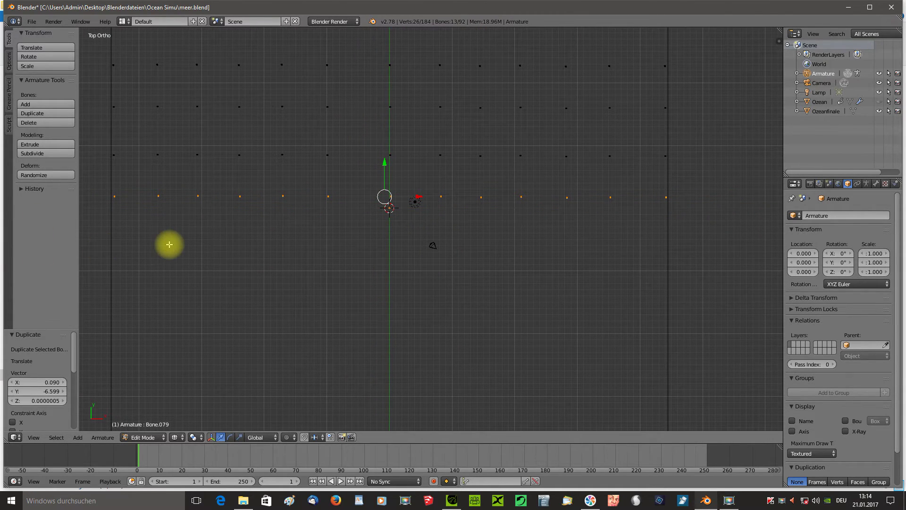
key("shift+d")
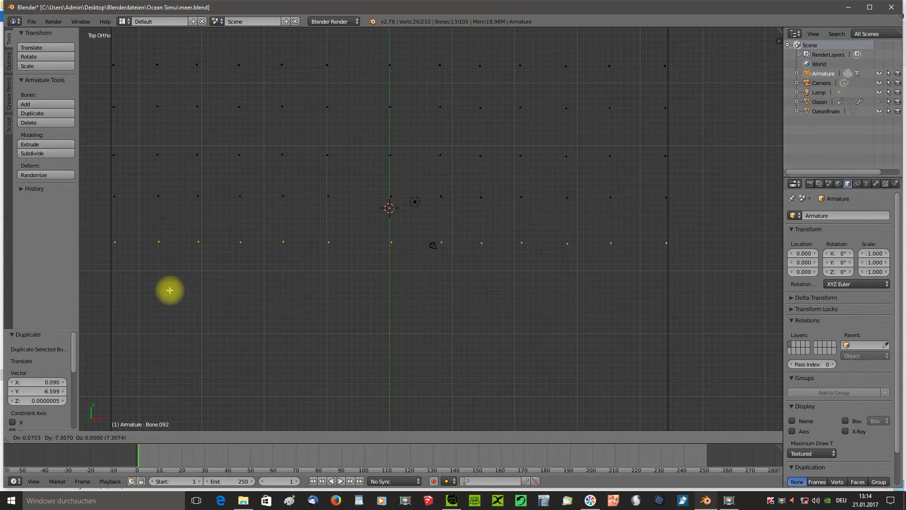
left_click(169, 289)
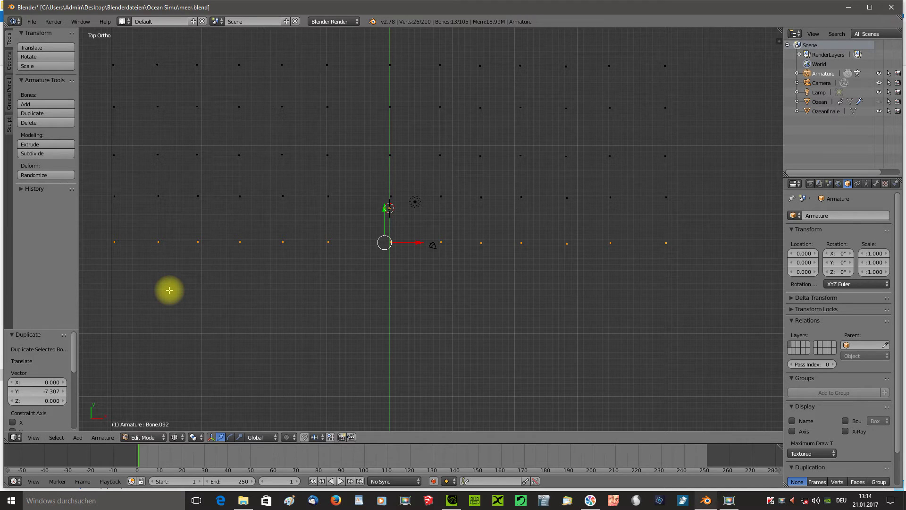
key("shift+d")
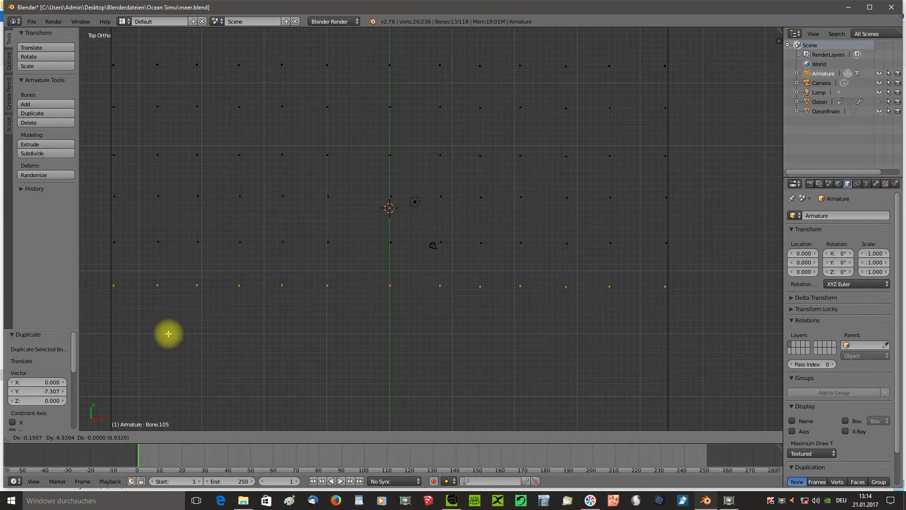
left_click(169, 333)
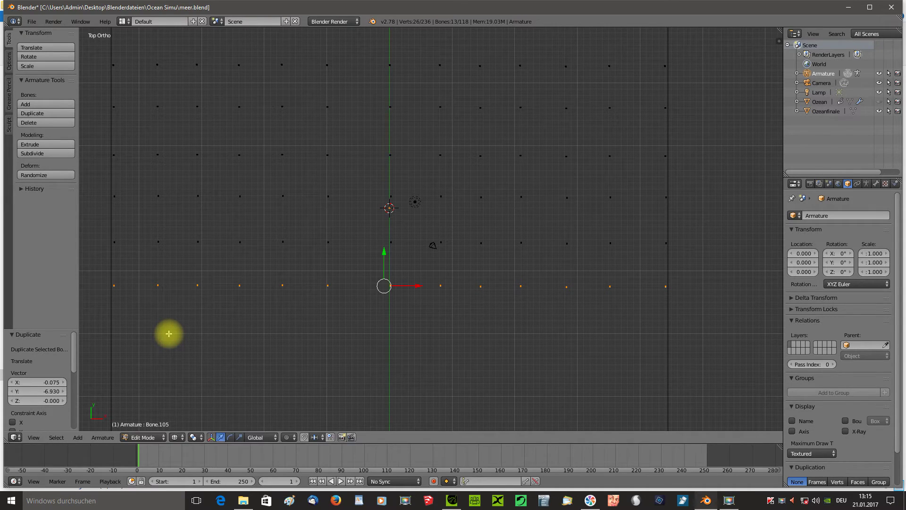
key("shift+d")
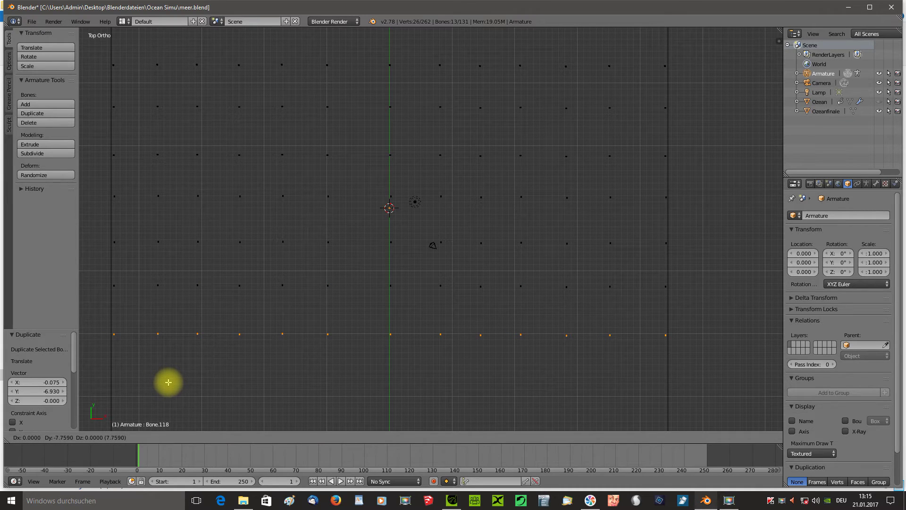
left_click(168, 382)
key("shift+d")
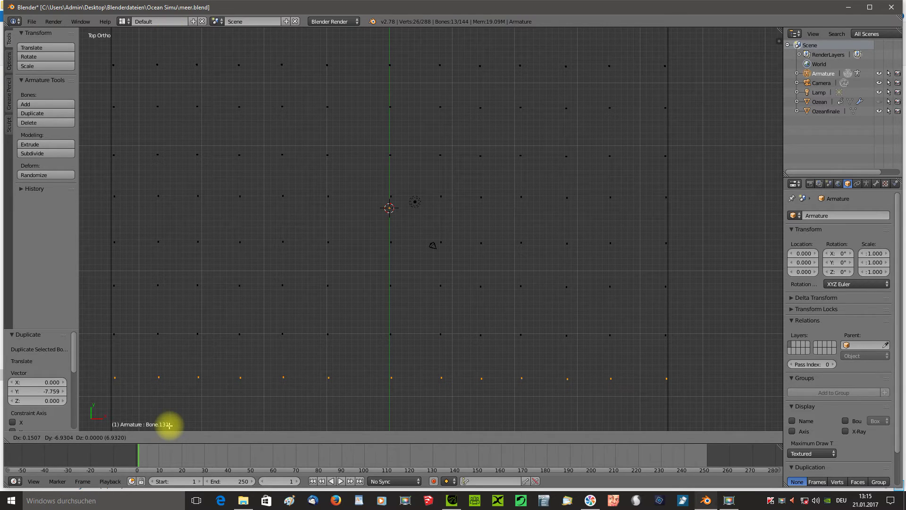
left_click(169, 425)
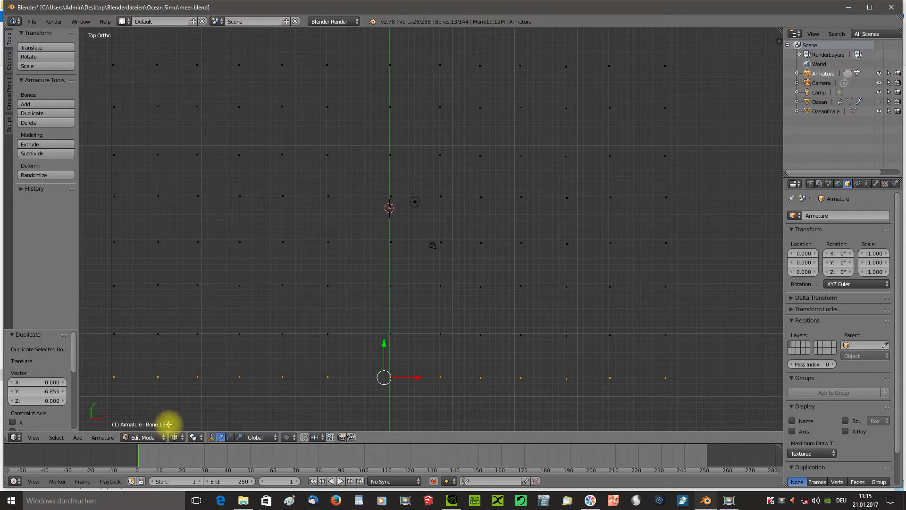
Step: Copy further rows down to the plane's bottom edge, completing the 183-bone grid
middle_click_drag(752, 285, 752, 151, "shift")
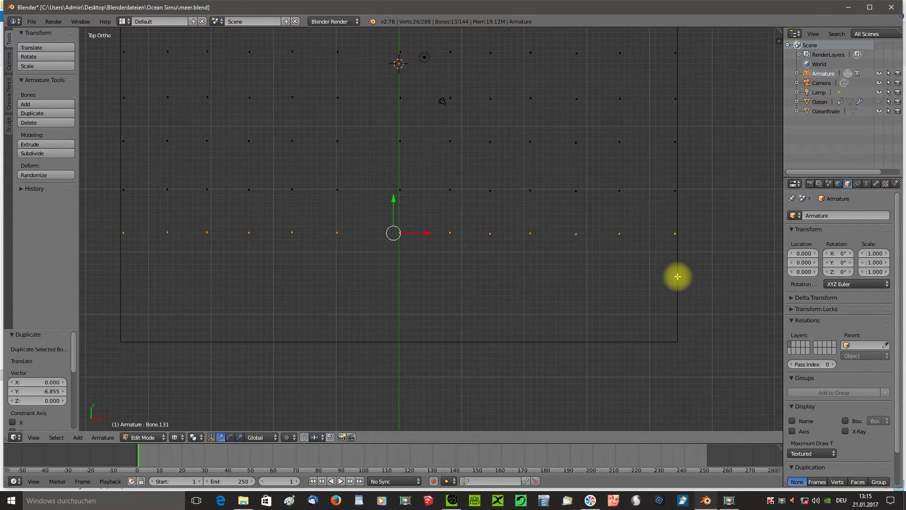
key("shift+d")
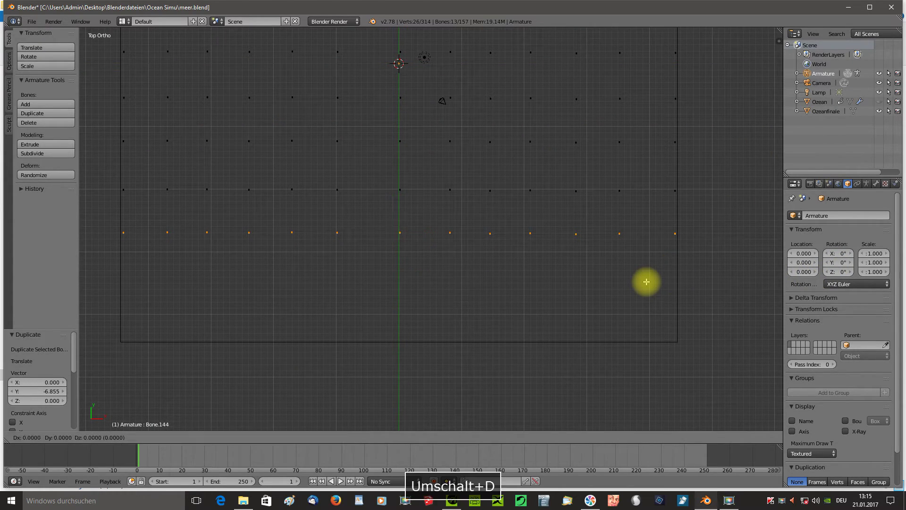
left_click(646, 327)
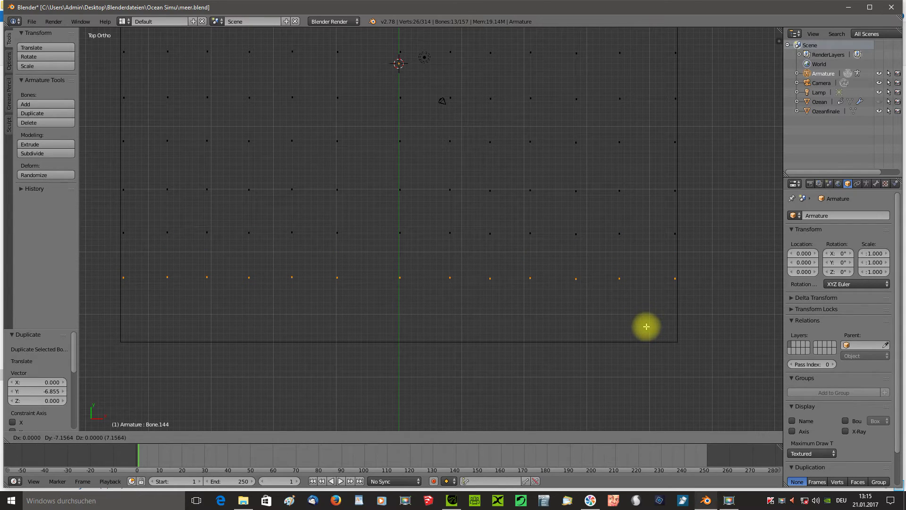
key("shift+d")
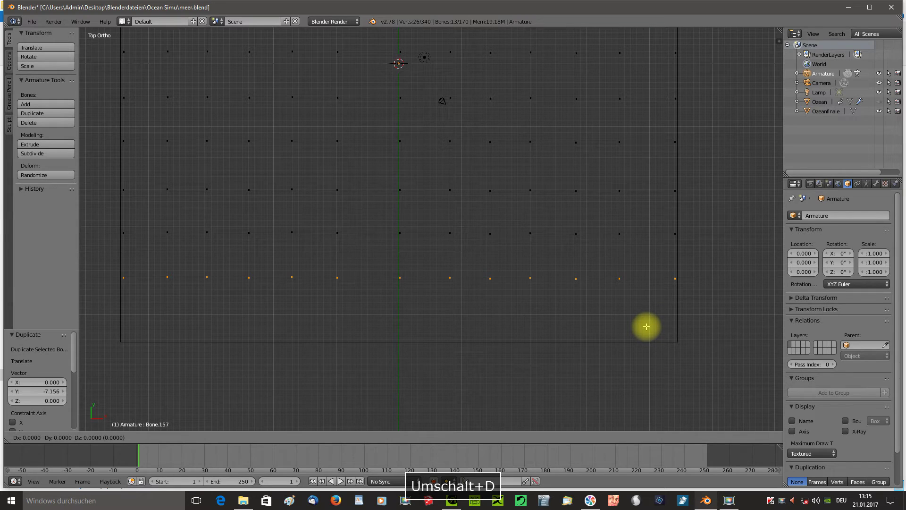
left_click(647, 356)
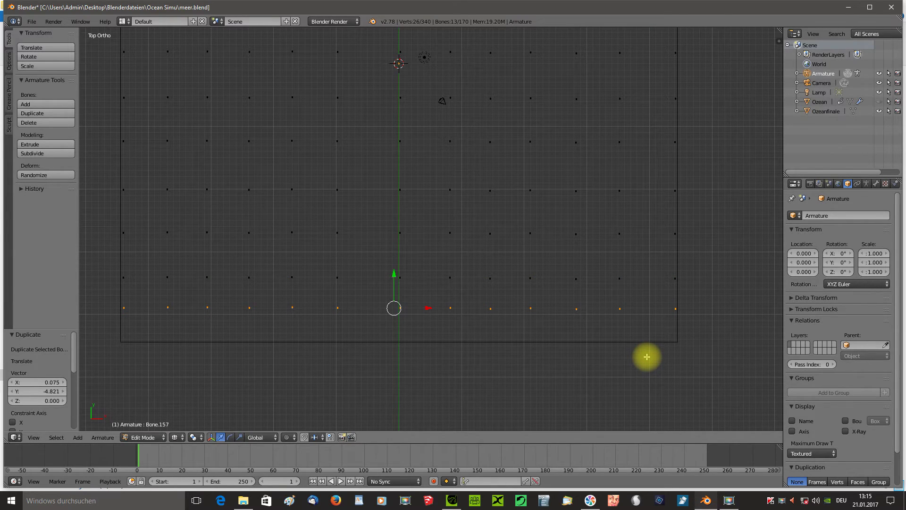
key("shift+d")
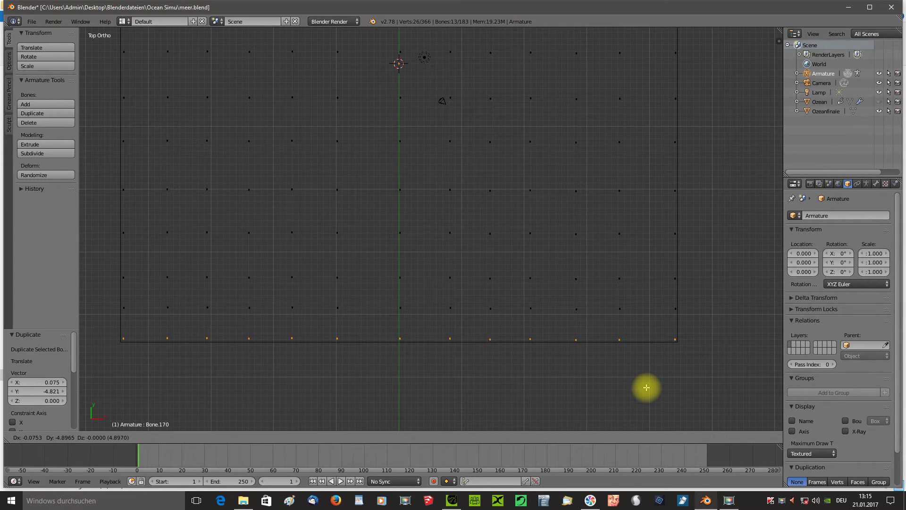
Step: Place the copied last bone row near the plane's bottom edge and inspect it end to end
left_click(647, 387)
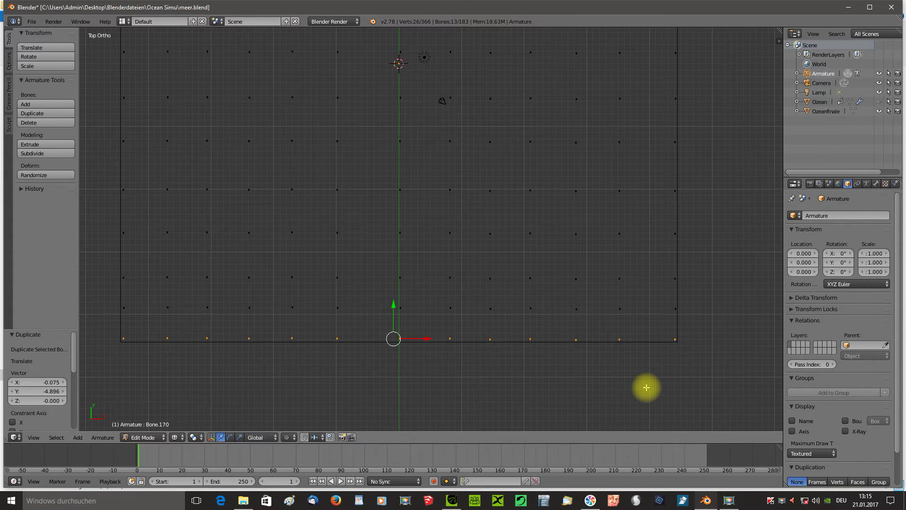
scroll(647, 387, "up", 2)
scroll(647, 387, "up", 1)
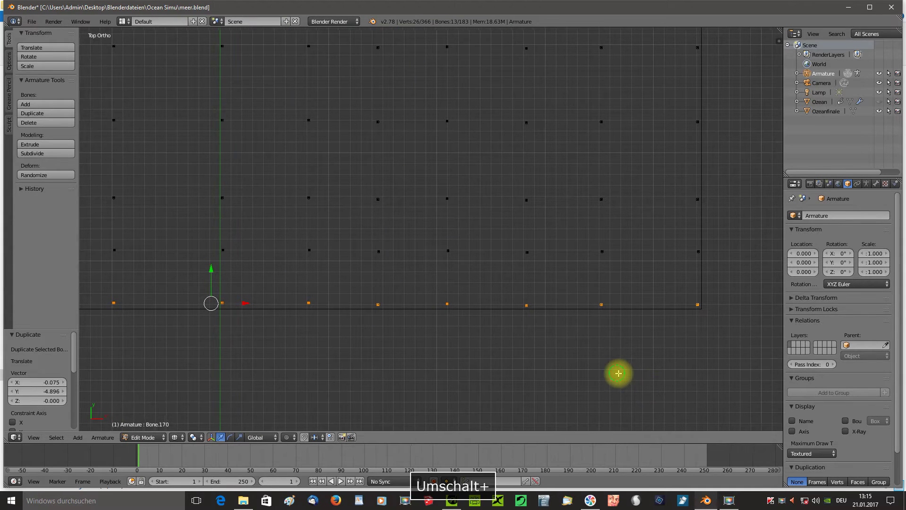
middle_click_drag(615, 370, 708, 358, "shift")
mouse_move(602, 360)
middle_mouse_down("shift")
mouse_move(759, 371)
mouse_move(132, 367)
mouse_move(163, 362)
middle_mouse_up("shift")
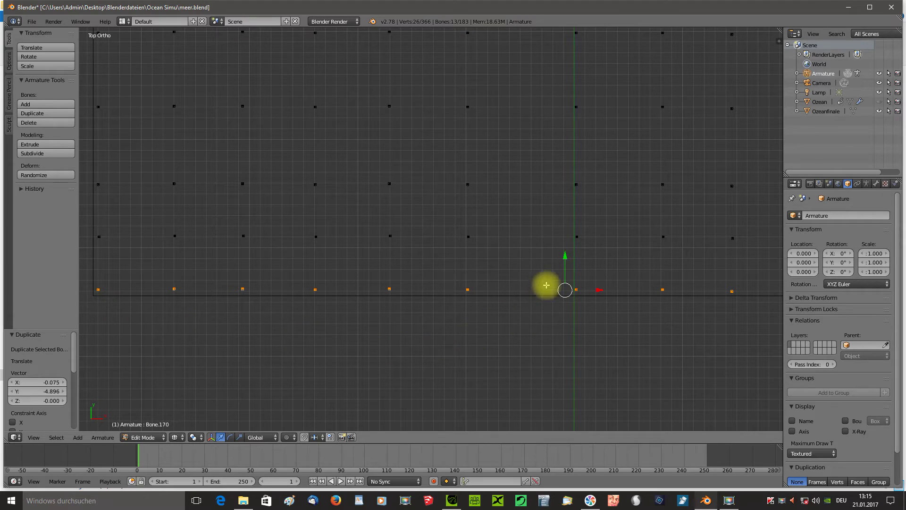
Step: Nudge the bottom bone row about -0.3 along Y onto the plane's lower edge
left_click(566, 255)
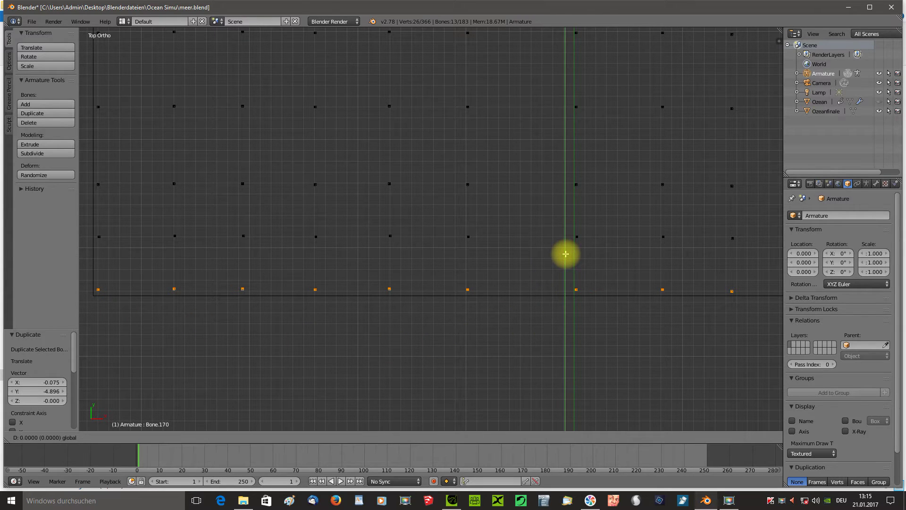
left_click_drag(565, 254, 567, 258)
scroll(571, 302, "down", 2)
scroll(570, 304, "down", 3)
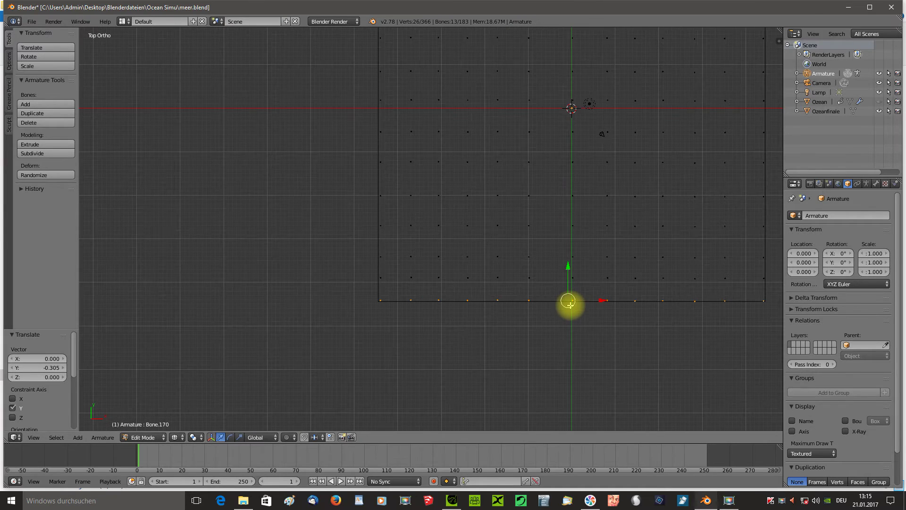
mouse_move(611, 330)
middle_mouse_down("shift")
mouse_move(515, 330)
mouse_move(538, 365)
mouse_move(530, 327)
mouse_move(540, 308)
middle_mouse_up("shift")
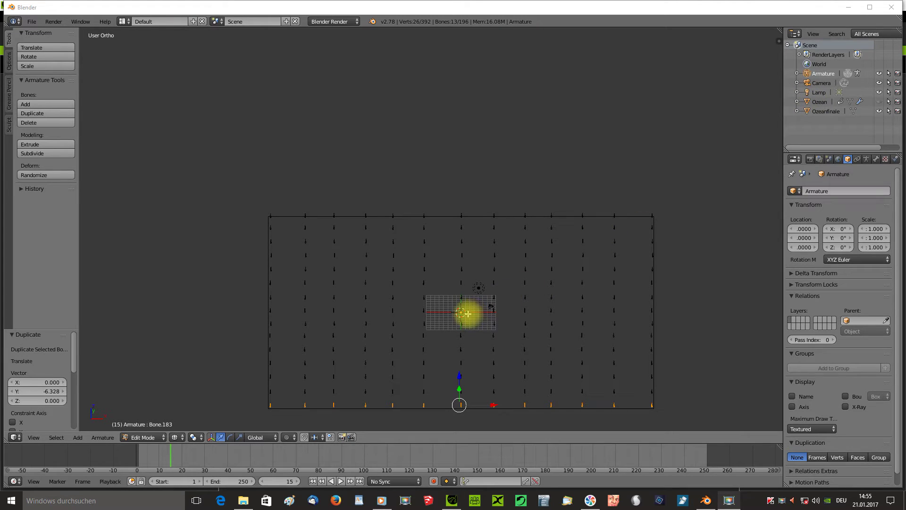
Step: Select the bone named Bone from the Armature's bone list in the Outliner
left_click(797, 73)
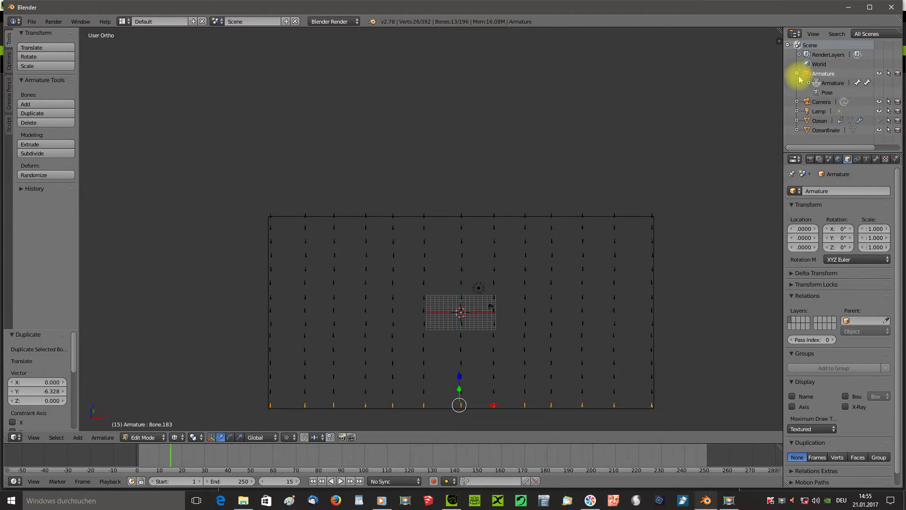
left_click(809, 83)
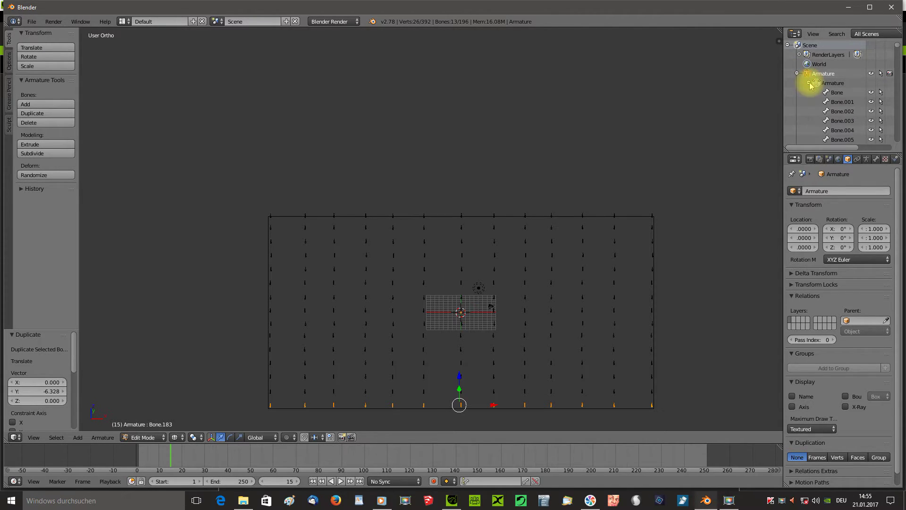
left_click(842, 94)
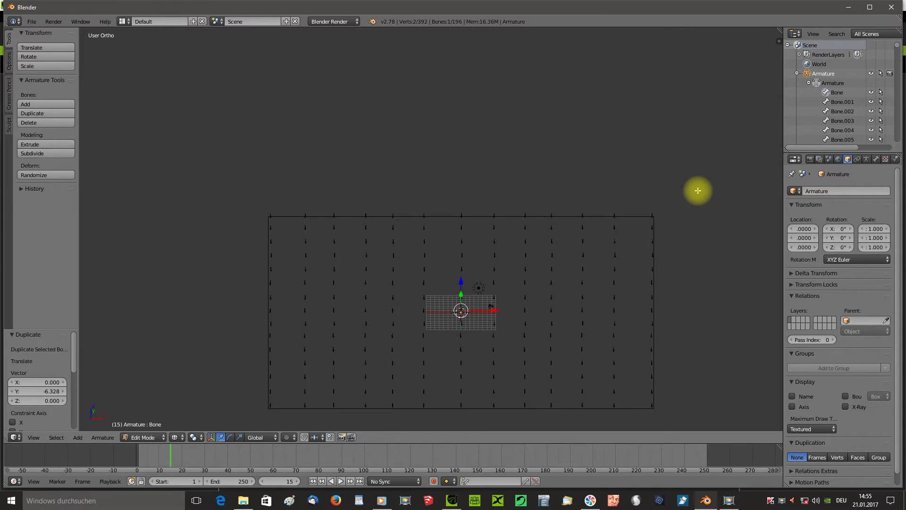
middle_click_drag(689, 316, 688, 281)
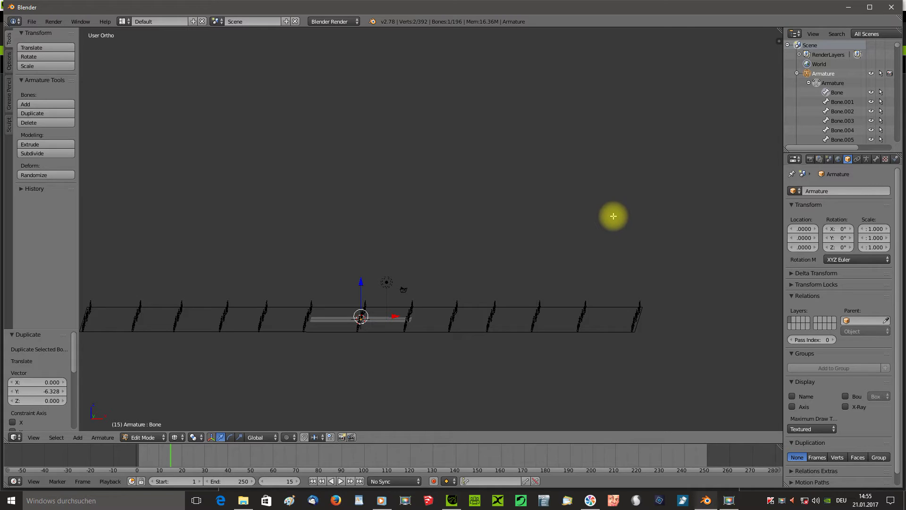
middle_click_drag(613, 216, 611, 212)
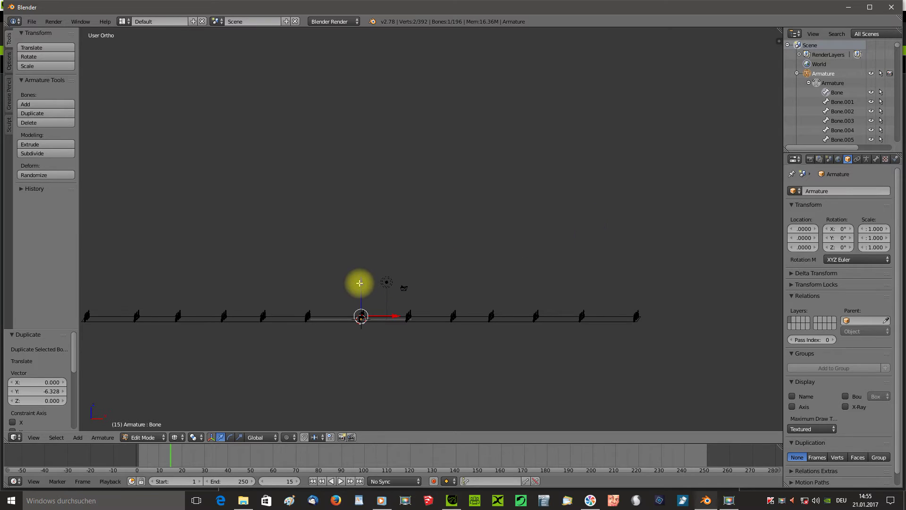
Step: In front orthographic view, raise Bone 7.232 units along Z above the grid
key("KP_1")
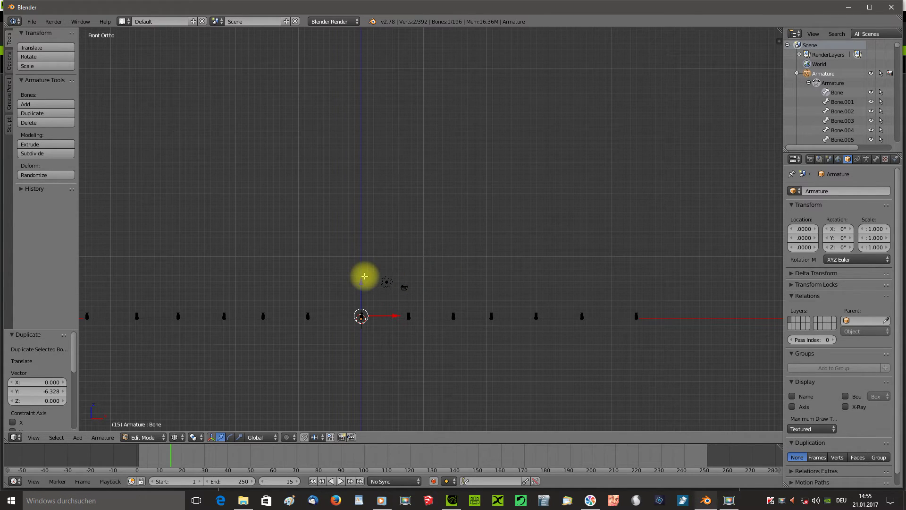
right_click_drag(362, 283, 363, 249)
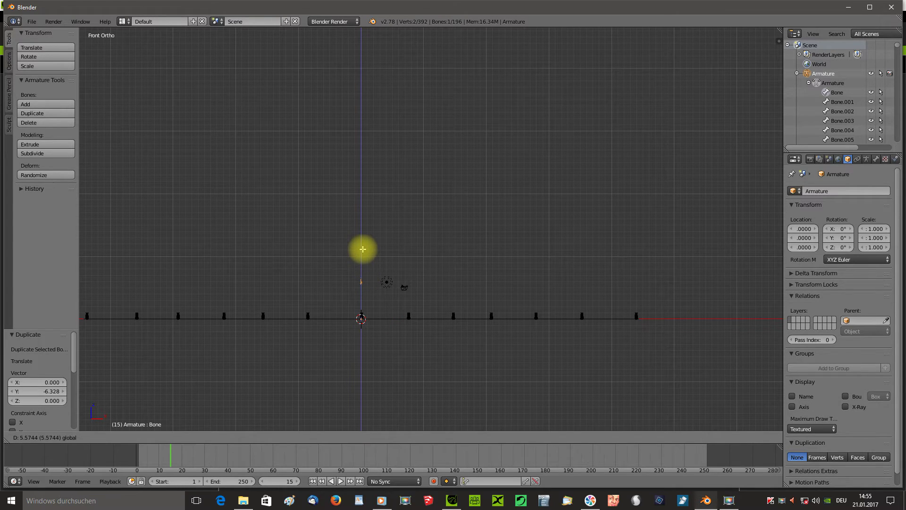
right_click_drag(363, 249, 363, 239)
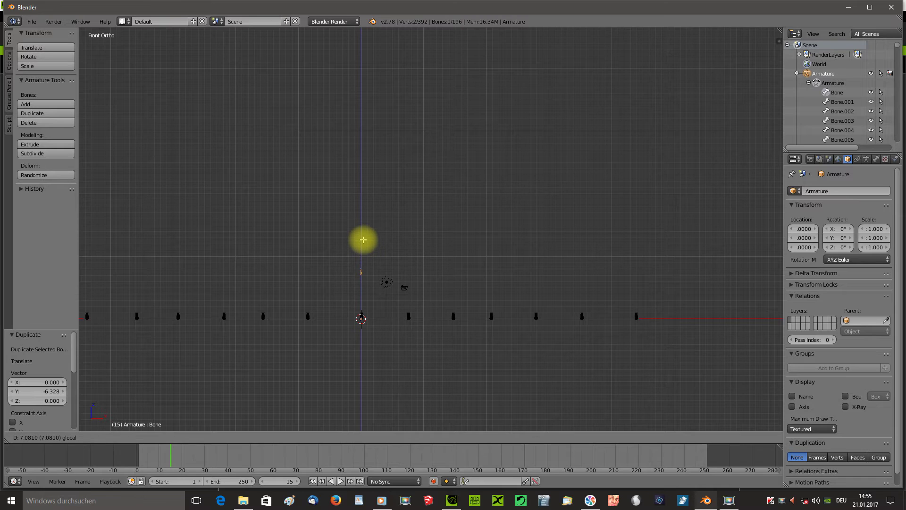
right_click_drag(363, 239, 363, 238)
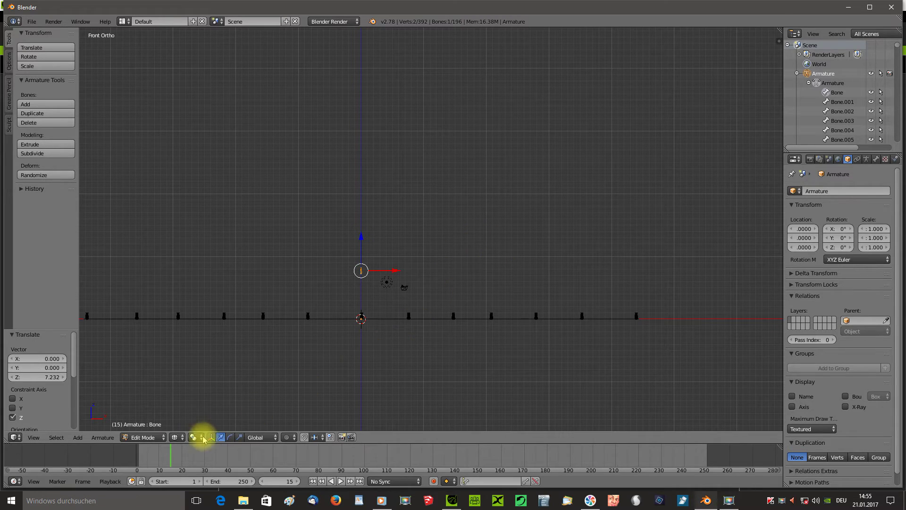
Step: Set viewport shading to Solid and return to Object Mode
left_click(176, 437)
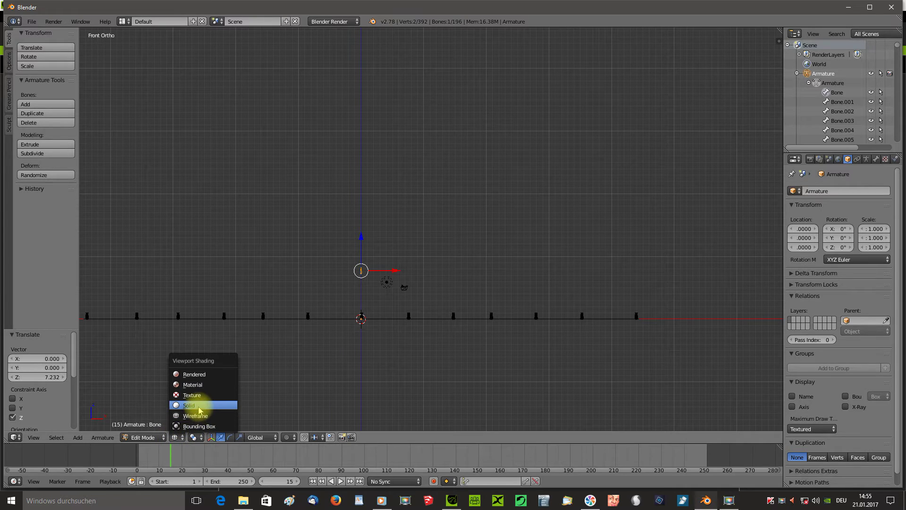
left_click(199, 406)
left_click(157, 438)
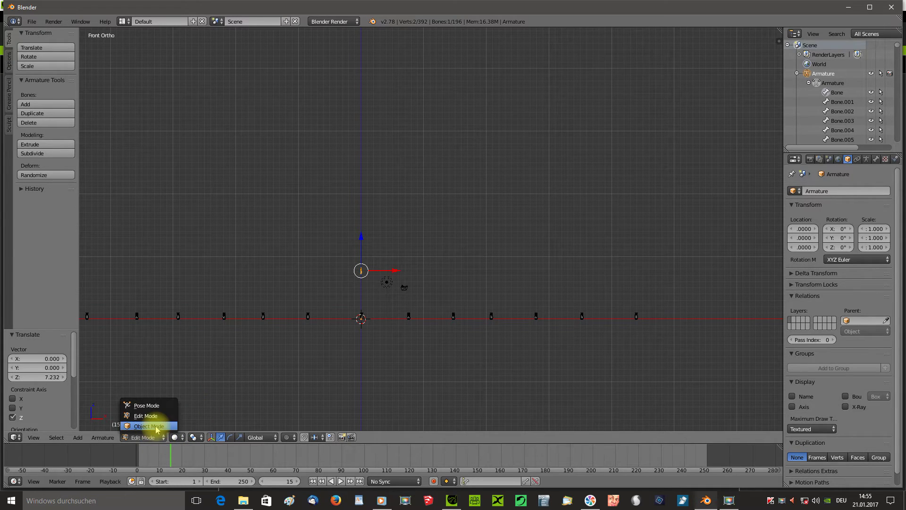
left_click(151, 426)
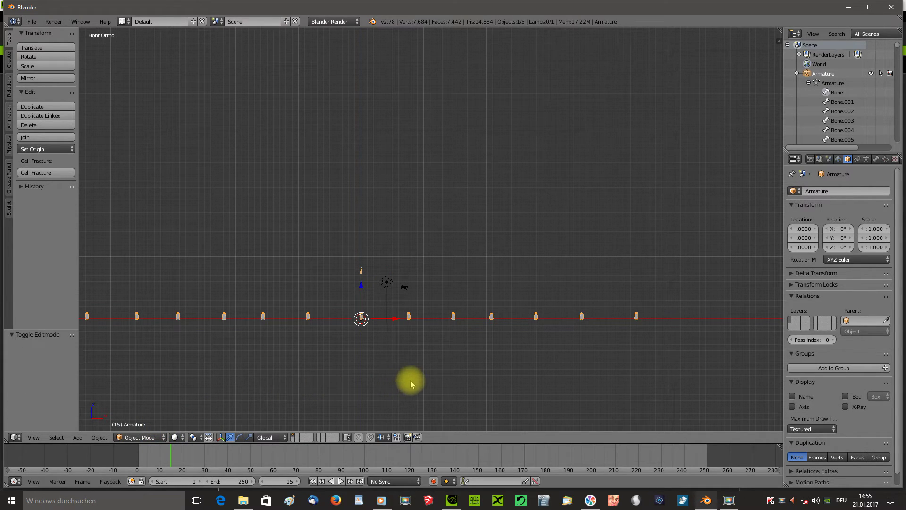
Step: Bring the whole bone-covered plane into view and deselect everything
middle_click_drag(431, 370, 425, 380)
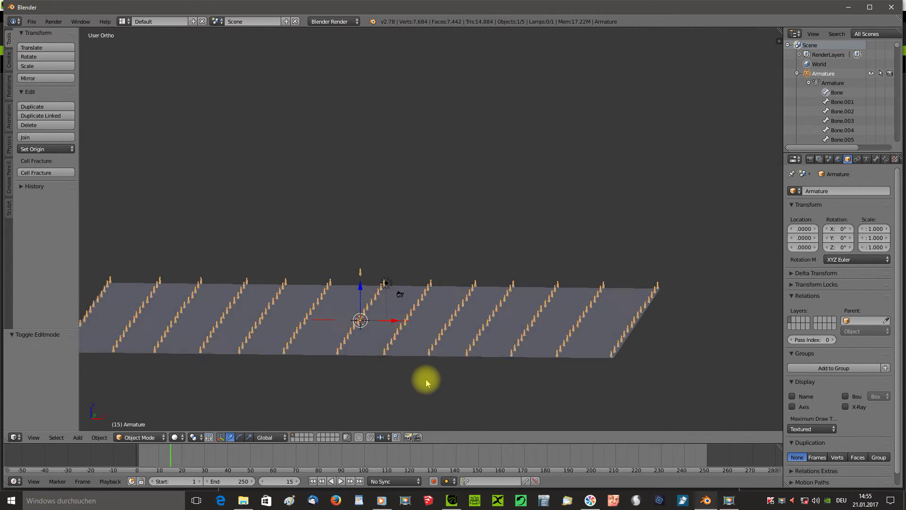
middle_click_drag(521, 265, 554, 150, "shift")
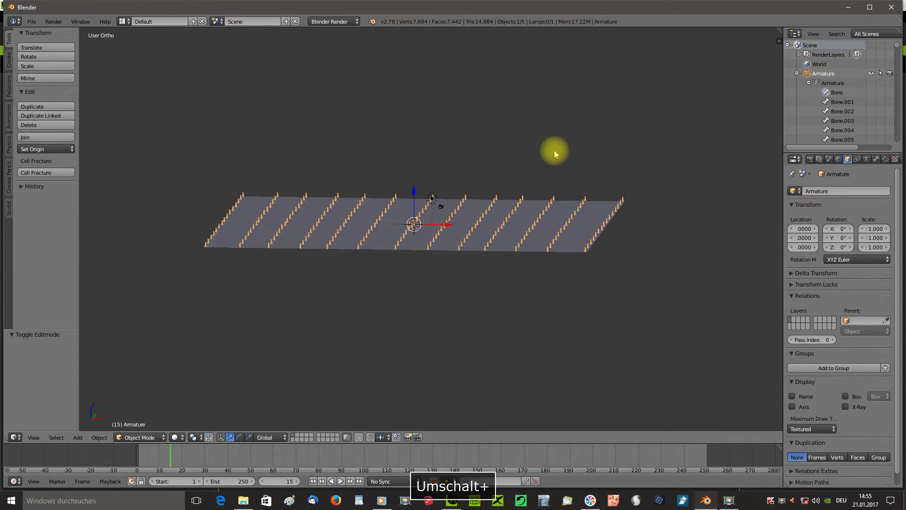
middle_click_drag(549, 279, 543, 298)
scroll(543, 298, "up", 1)
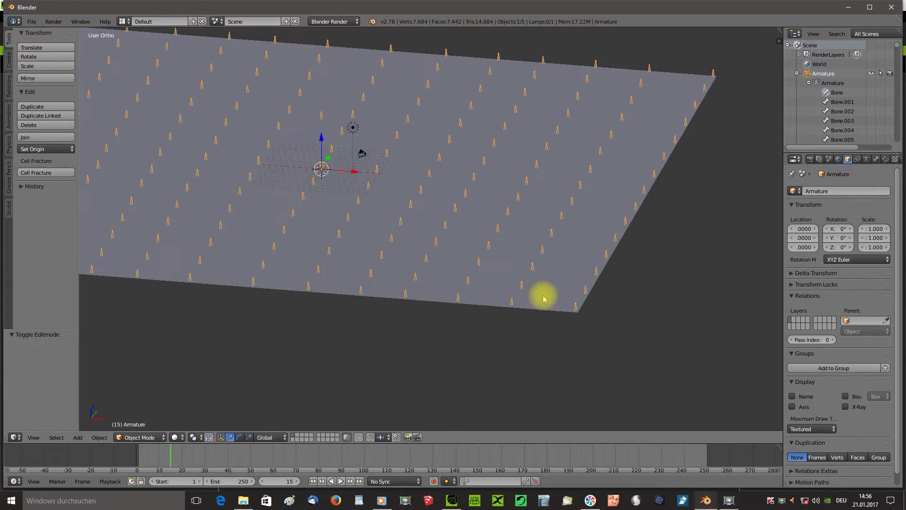
scroll(543, 299, "up", 1)
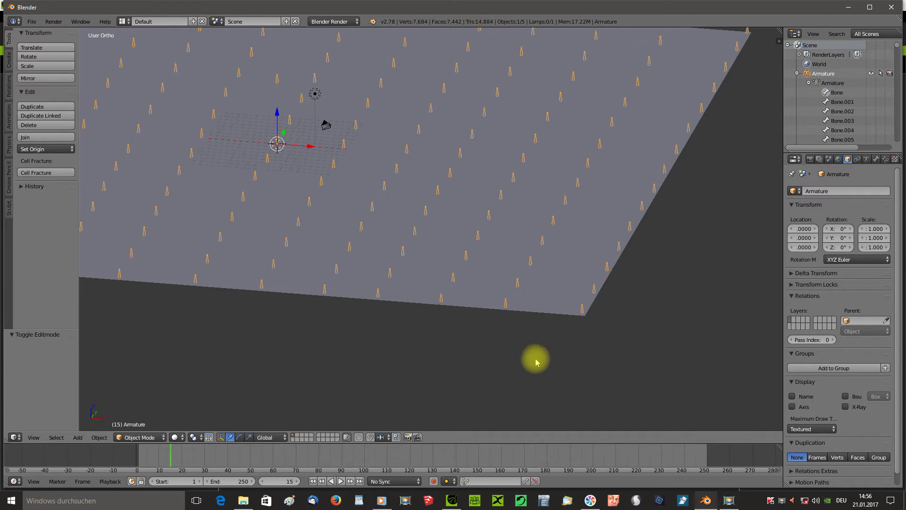
key("a")
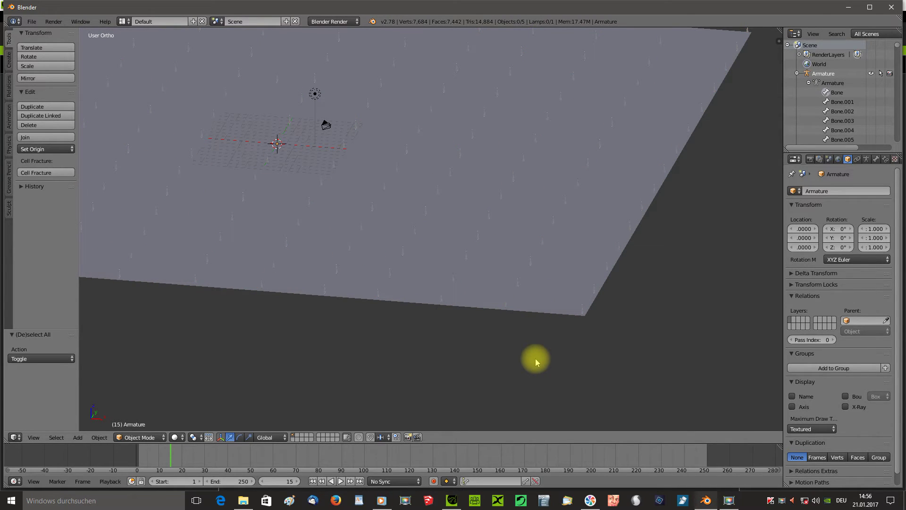
Step: Select the Ozeanfinale ocean plane
right_click(542, 308)
scroll(643, 330, "up", 2)
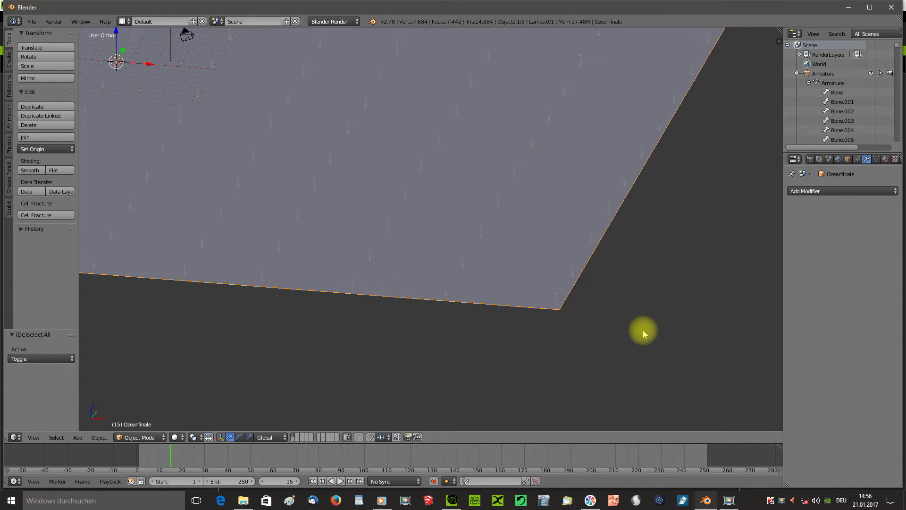
scroll(643, 330, "up", 2)
scroll(643, 330, "up", 1)
scroll(643, 330, "up", 1)
scroll(643, 330, "up", 1)
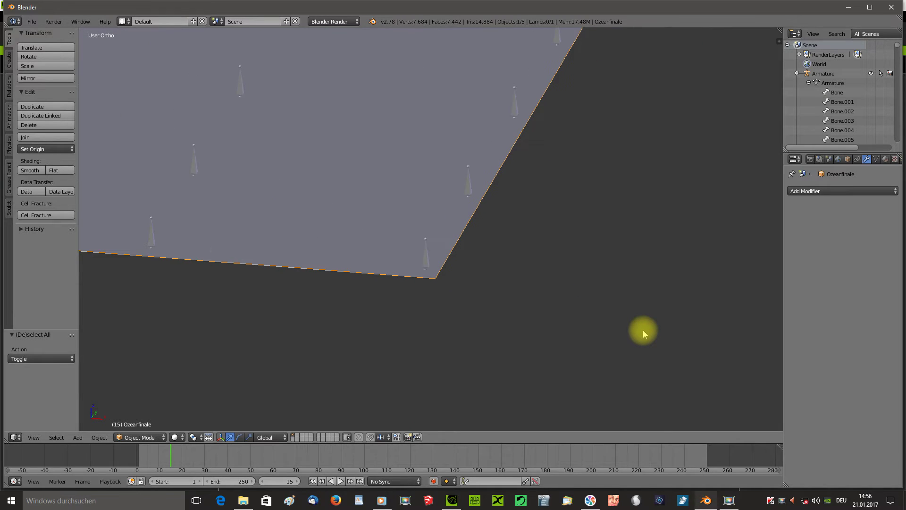
Step: Add the armature to the selection as the active object
right_click(427, 261, "shift")
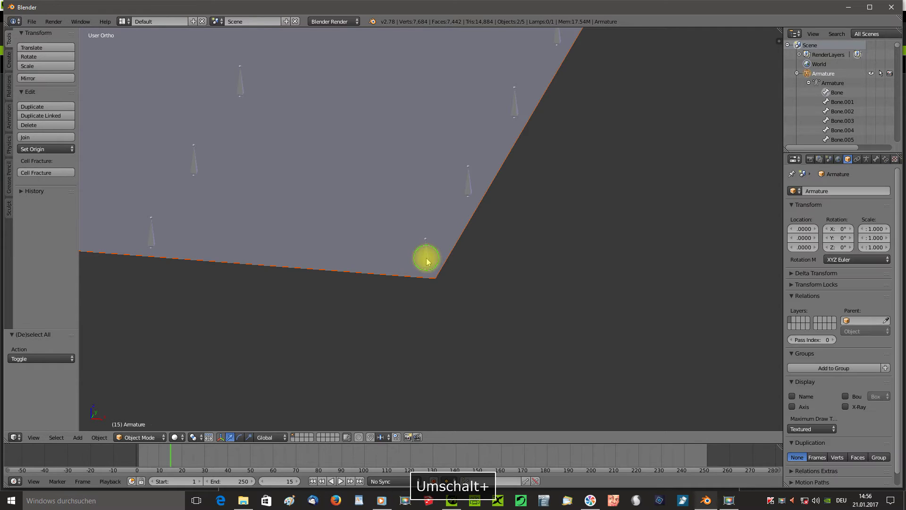
scroll(528, 261, "down", 1)
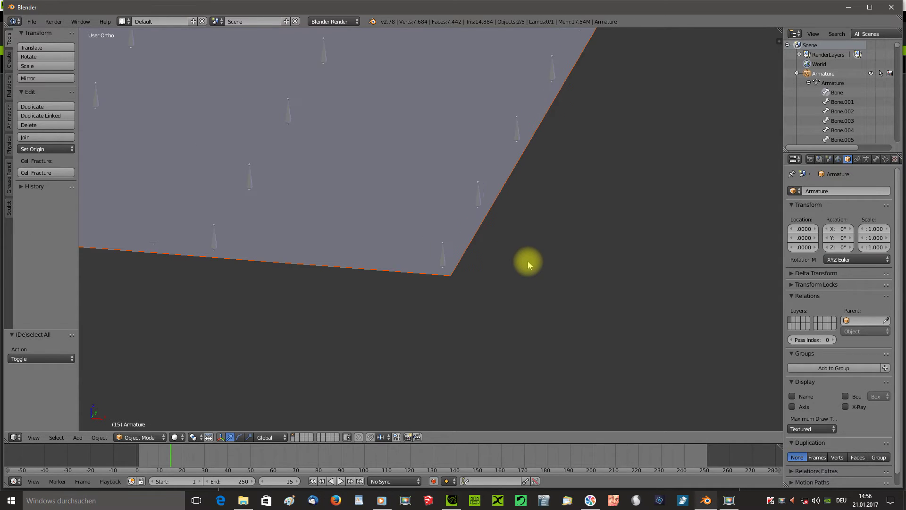
scroll(527, 261, "down", 3)
scroll(528, 261, "down", 3)
scroll(528, 262, "down", 4)
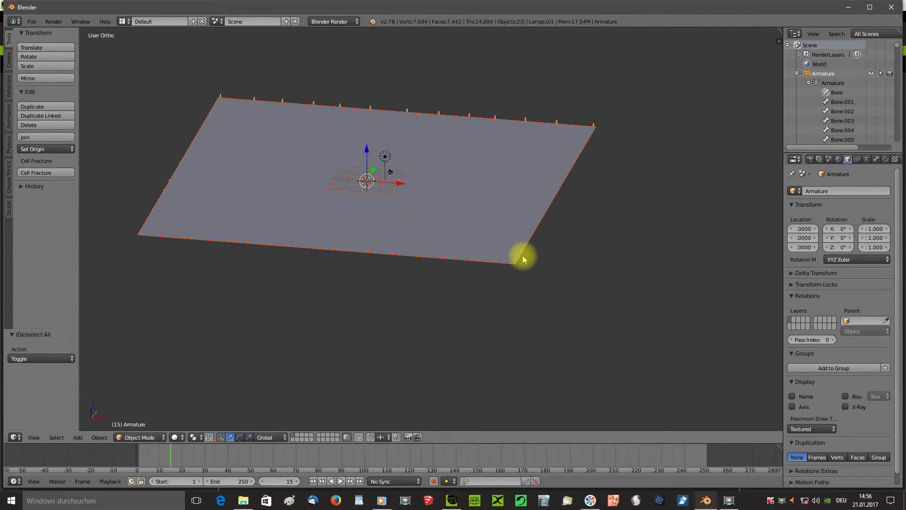
mouse_move(452, 293)
middle_mouse_down("shift")
mouse_move(478, 348)
mouse_move(490, 349)
middle_mouse_up("shift")
scroll(479, 348, "up", 2)
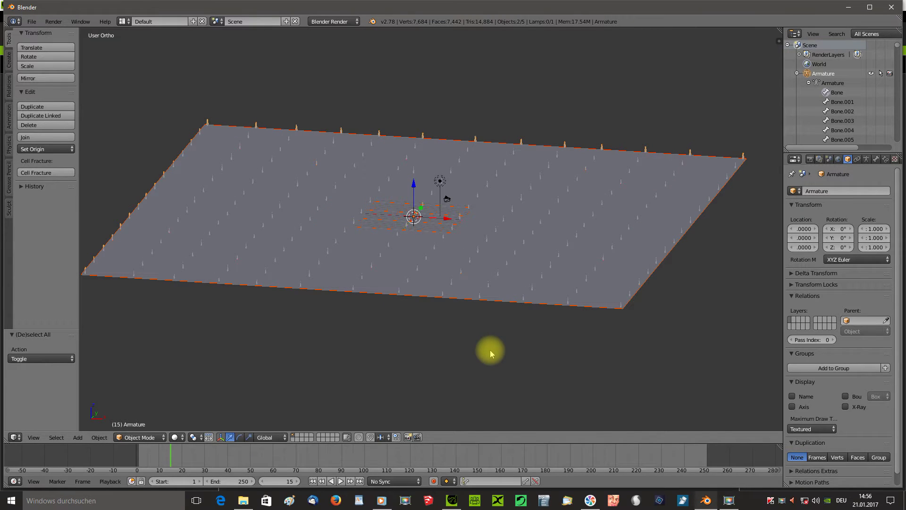
Step: Parent Ozeanfinale to the armature with automatic weights, then select the armature alone
key("ctrl+p")
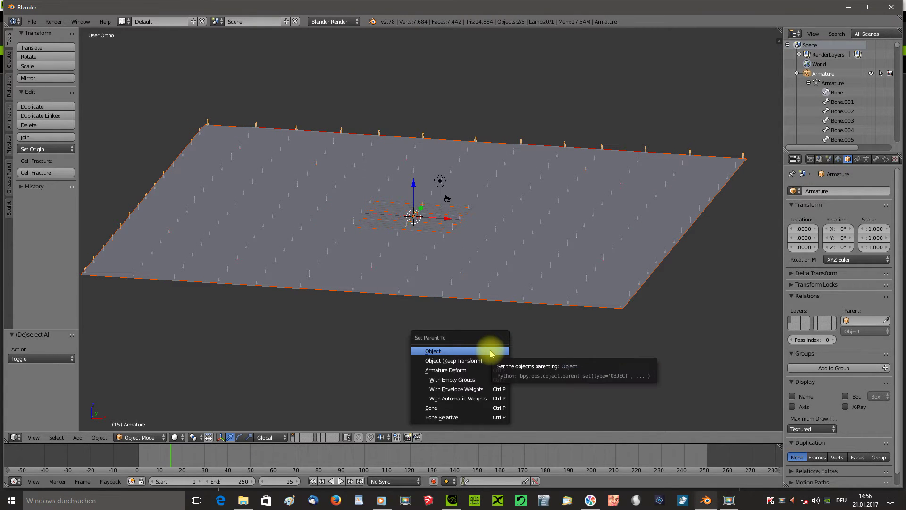
left_click(451, 398)
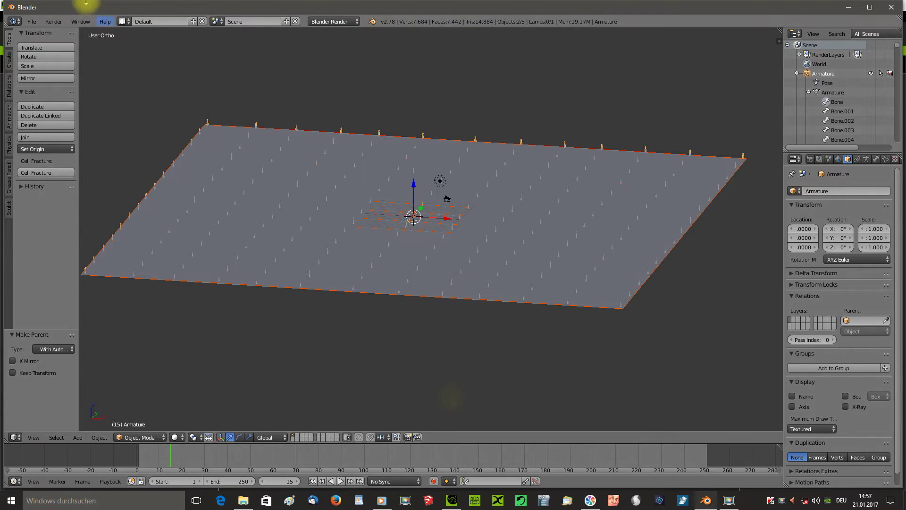
scroll(142, 93, "up", 2)
scroll(148, 96, "up", 2)
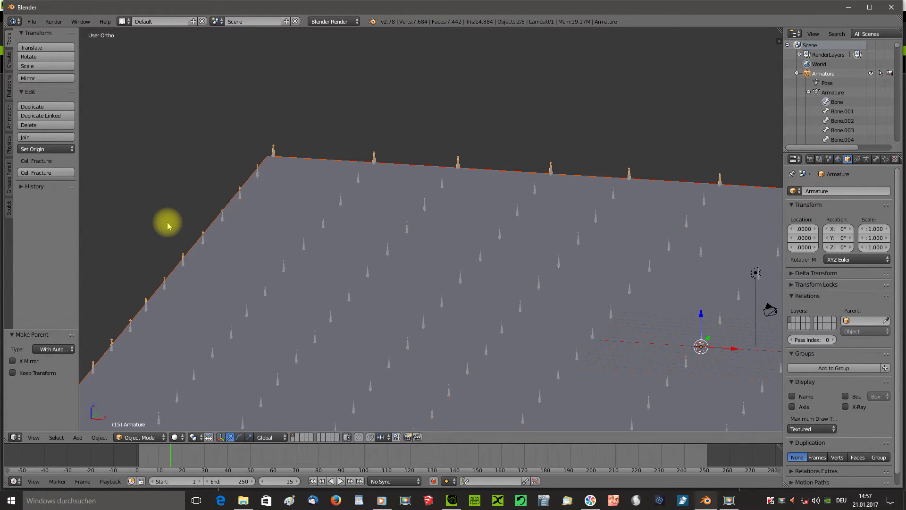
middle_click_drag(167, 222, 226, 155, "shift")
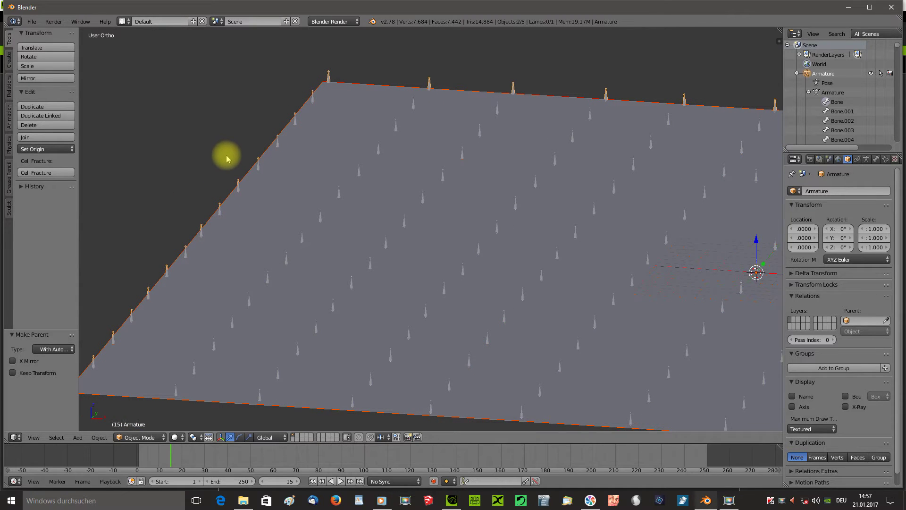
scroll(225, 155, "up", 1)
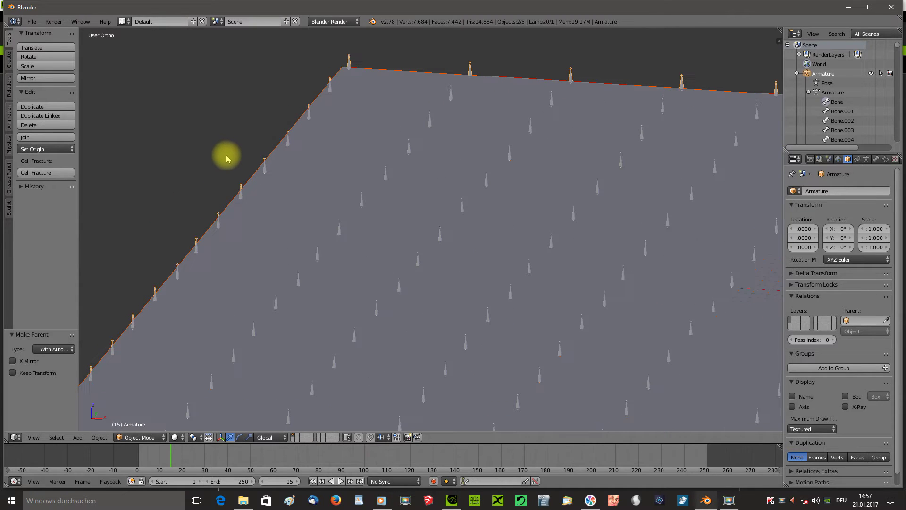
right_click(196, 248)
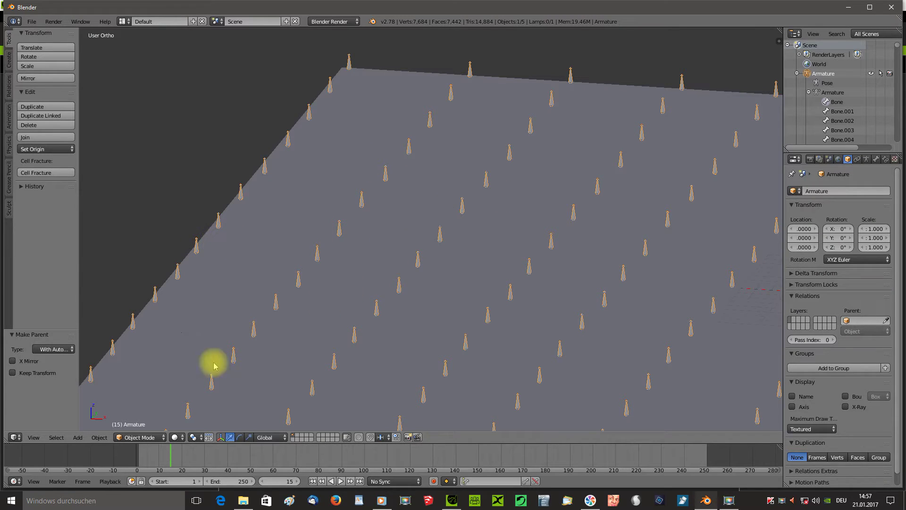
Step: In Pose Mode, raise Bone.091 to test the mesh deformation, then undo it
left_click(132, 437)
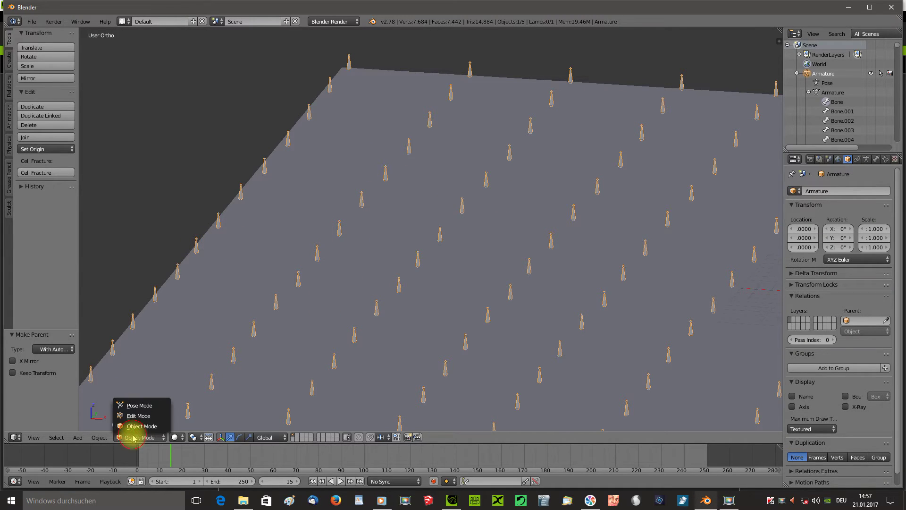
left_click(134, 406)
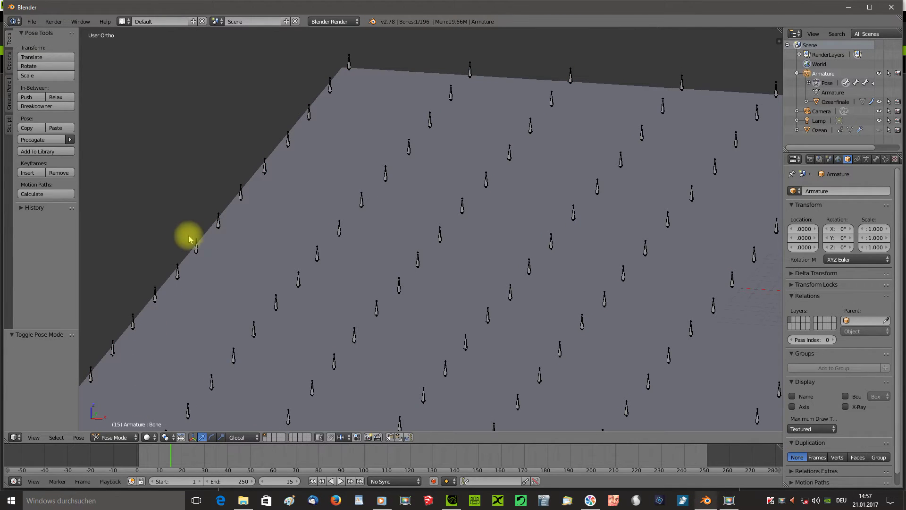
right_click(218, 225)
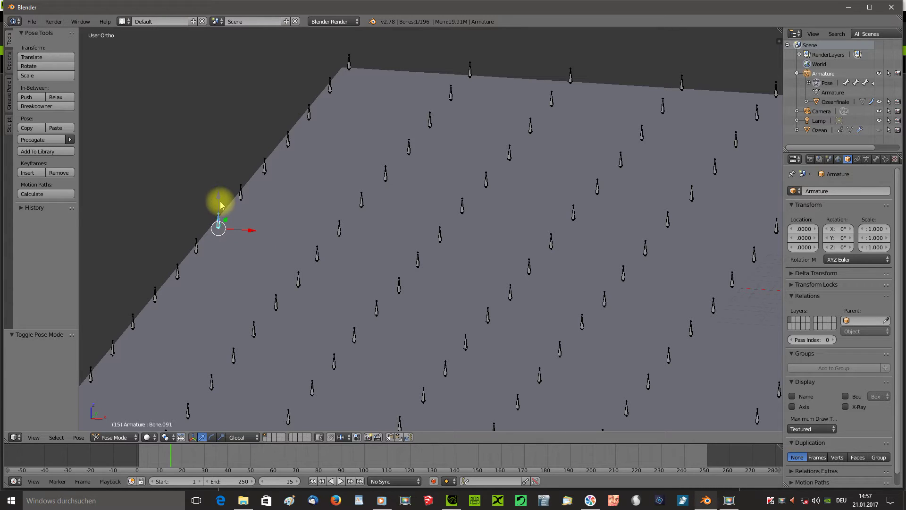
mouse_move(218, 197)
left_mouse_down()
mouse_move(234, 61)
mouse_move(231, 194)
mouse_move(235, 99)
mouse_move(236, 182)
mouse_move(237, 117)
mouse_move(225, 145)
mouse_move(224, 129)
left_mouse_up()
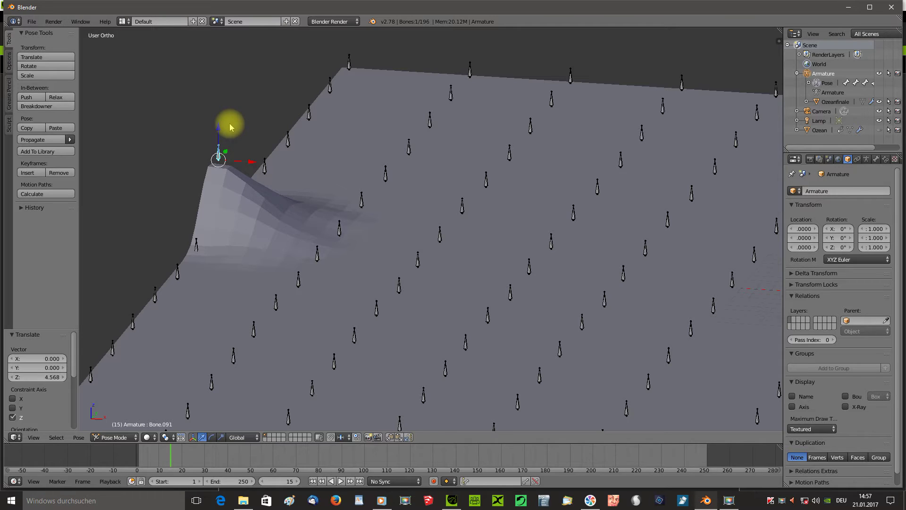
key("ctrl+z")
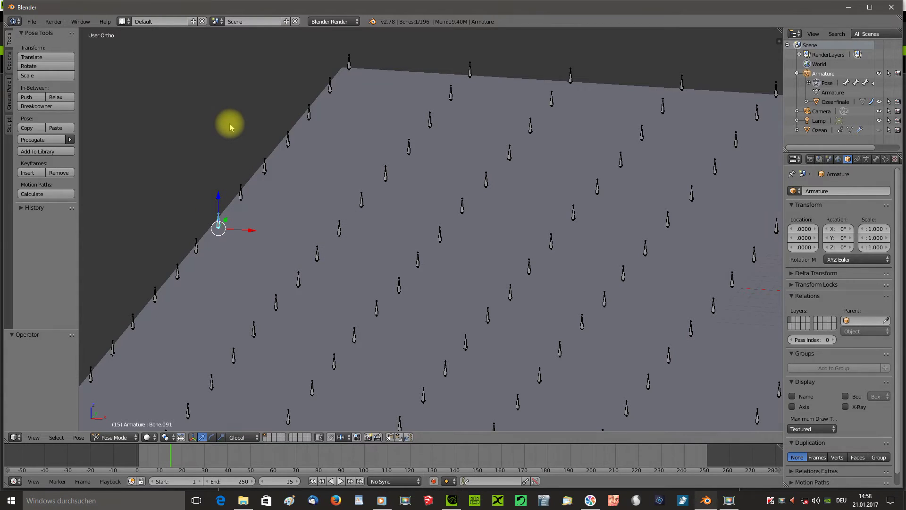
Step: Frame the scene in front view, return to Object Mode and select all objects
key("KP_1")
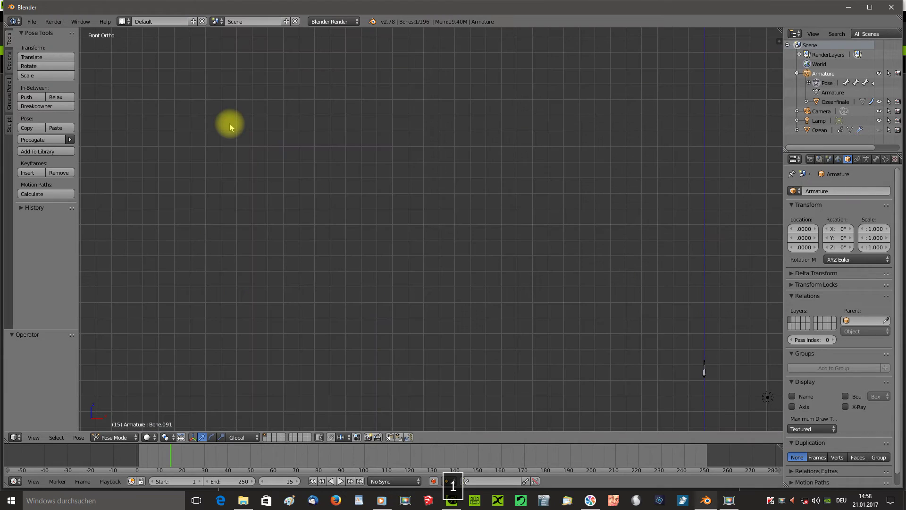
key("Home")
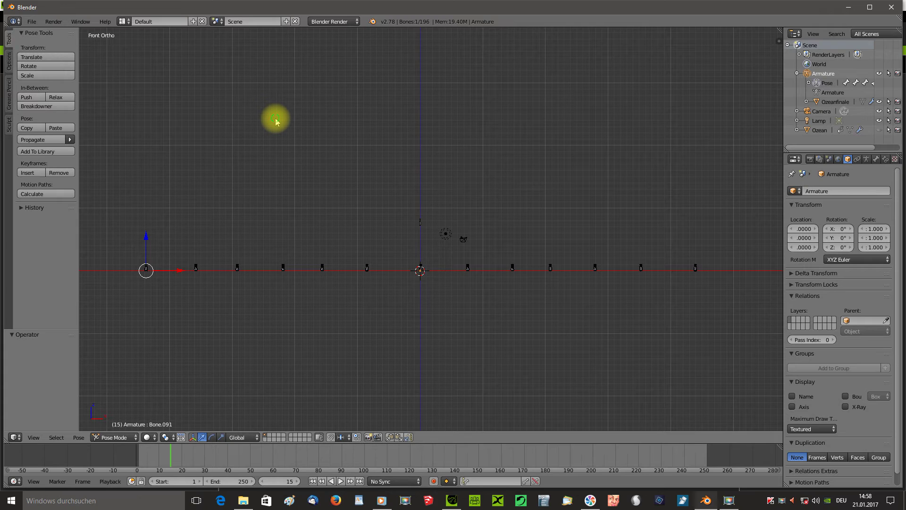
middle_click_drag(276, 121, 257, 140)
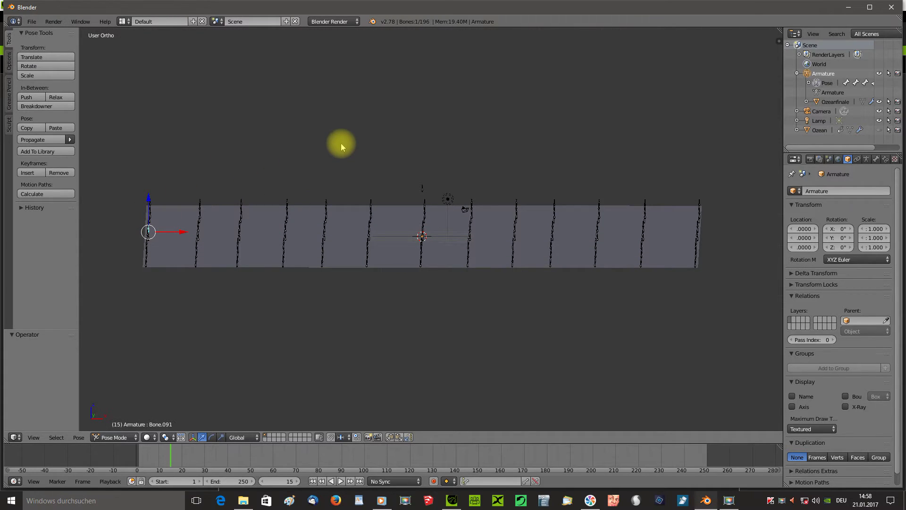
key("KP_1")
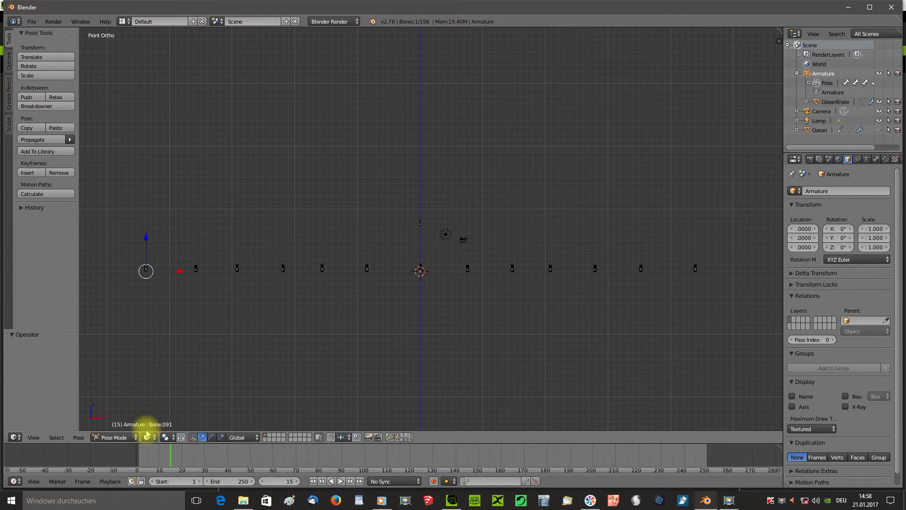
left_click(125, 438)
left_click(118, 427)
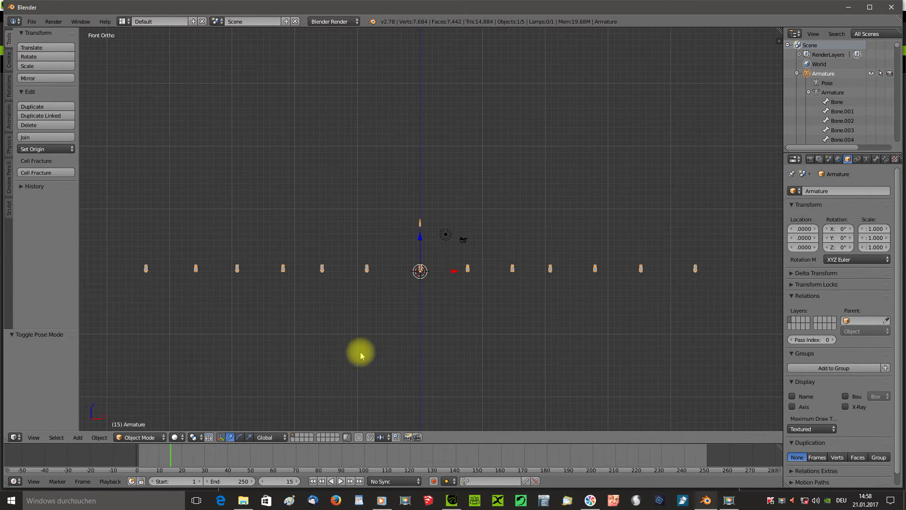
key("a")
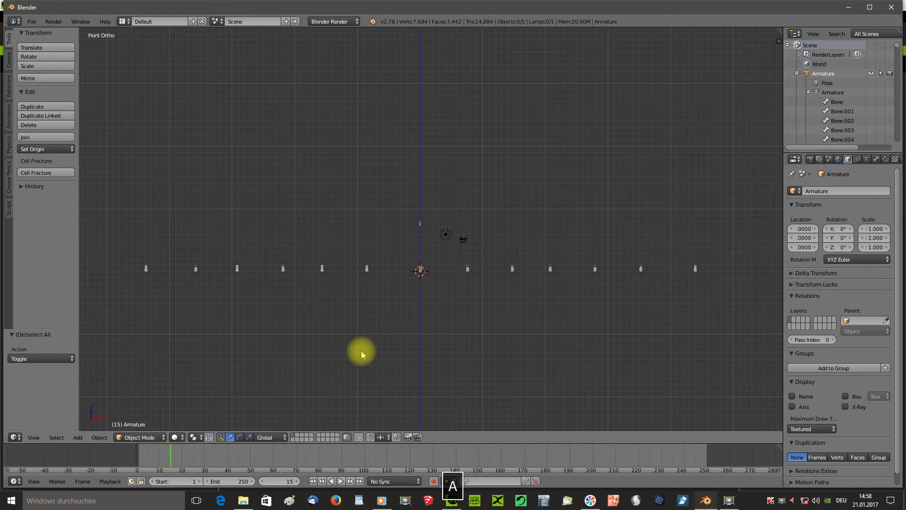
key("a")
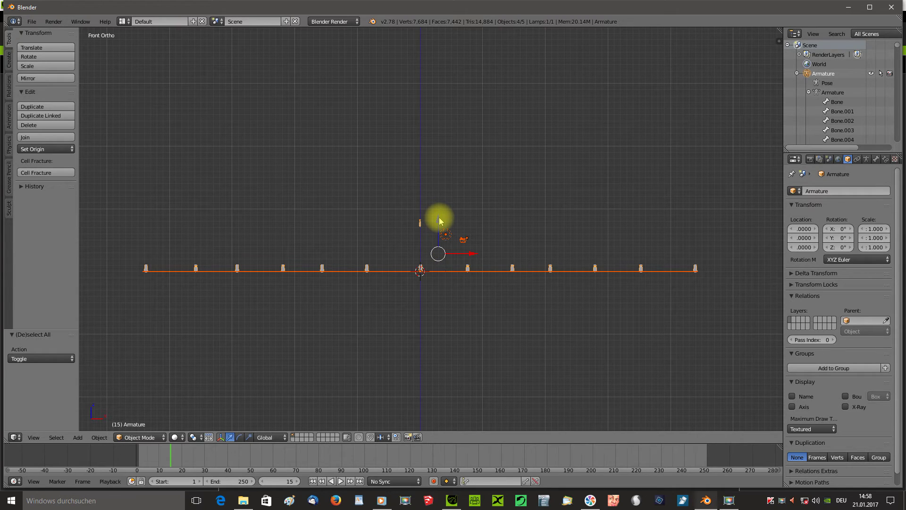
Step: Move the armature and plane 10.094 up along Z and unhide the Ozean mesh
left_click_drag(439, 220, 428, 159)
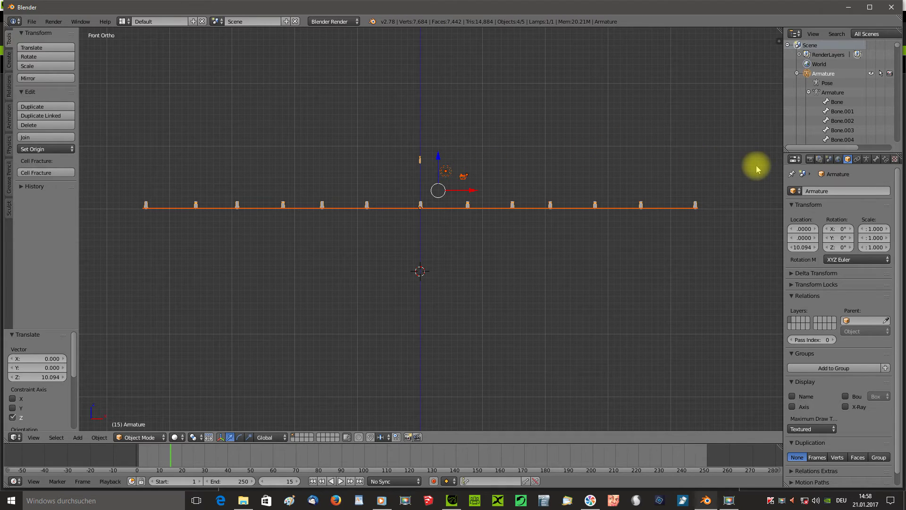
left_click(808, 93)
left_click(797, 74)
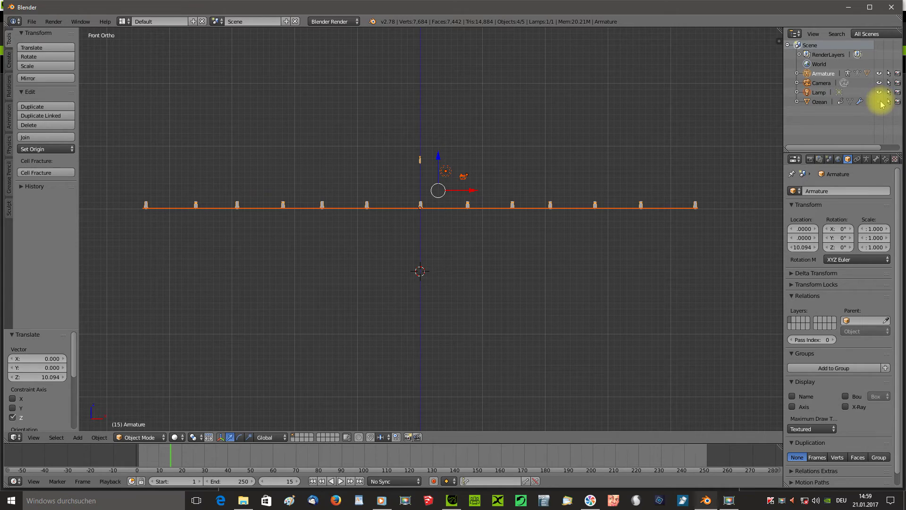
left_click(880, 102)
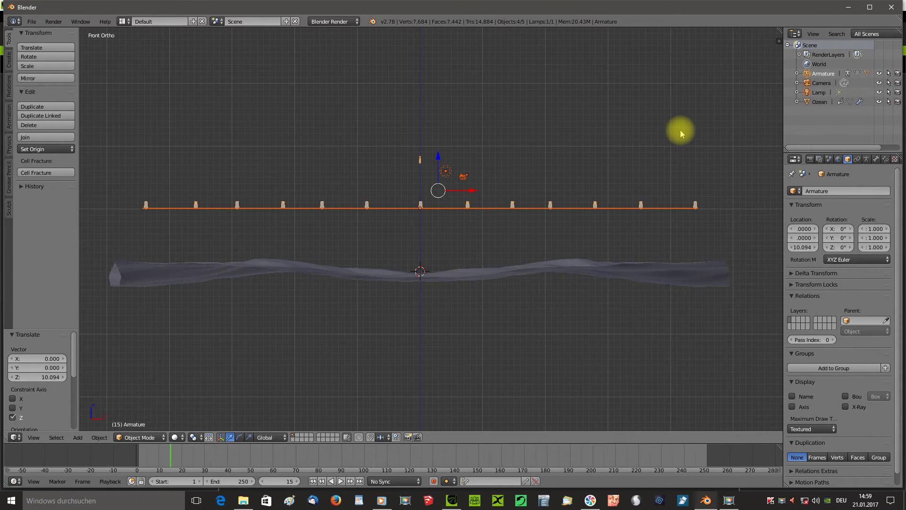
Step: Zoom onto the plane's corner and select the armature on its own
mouse_move(681, 134)
middle_mouse_down()
mouse_move(685, 104)
mouse_move(596, 116)
middle_mouse_up()
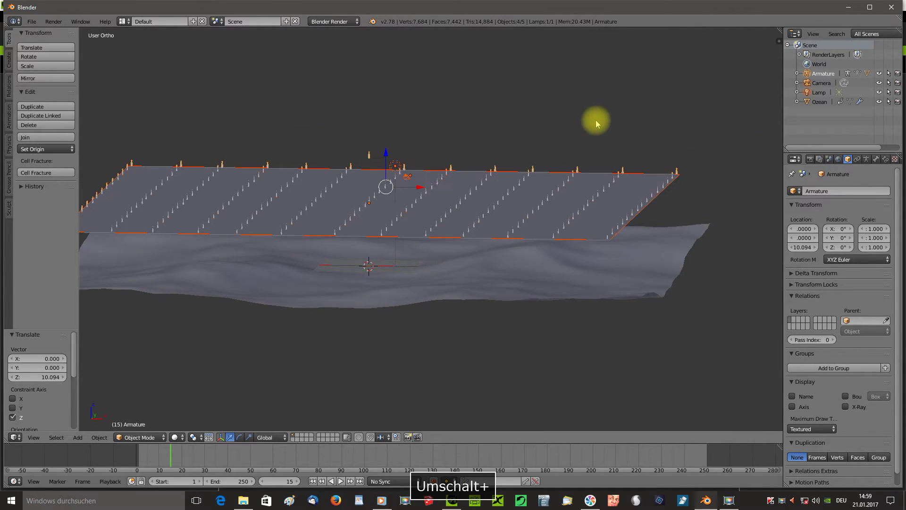
scroll(699, 189, "up", 2)
scroll(698, 189, "up", 2)
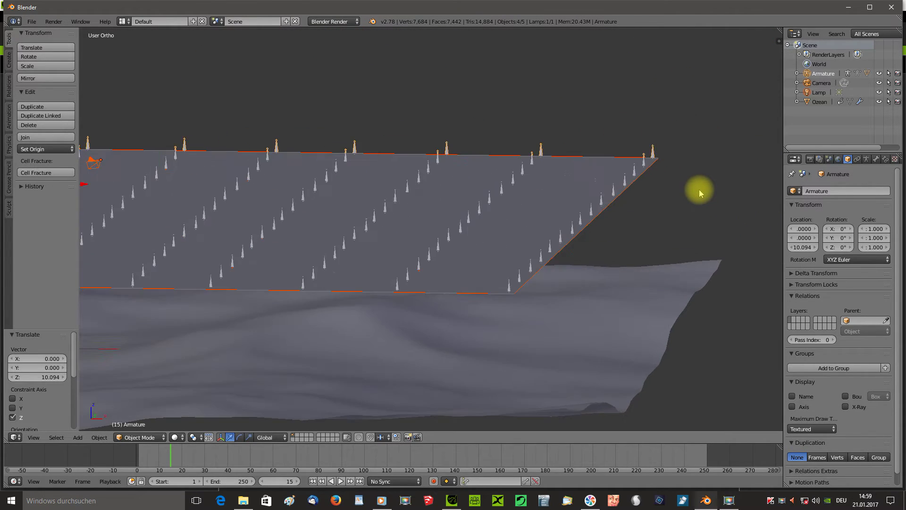
scroll(698, 189, "up", 2)
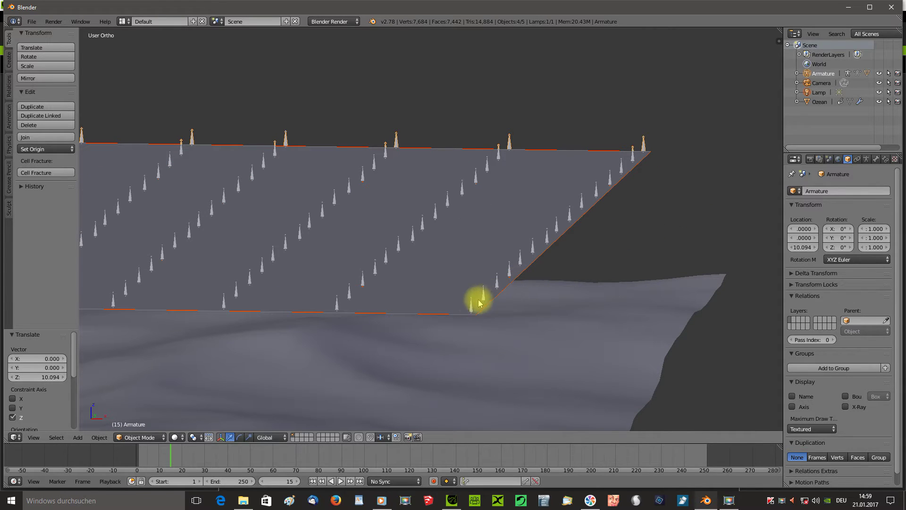
scroll(471, 310, "up", 1)
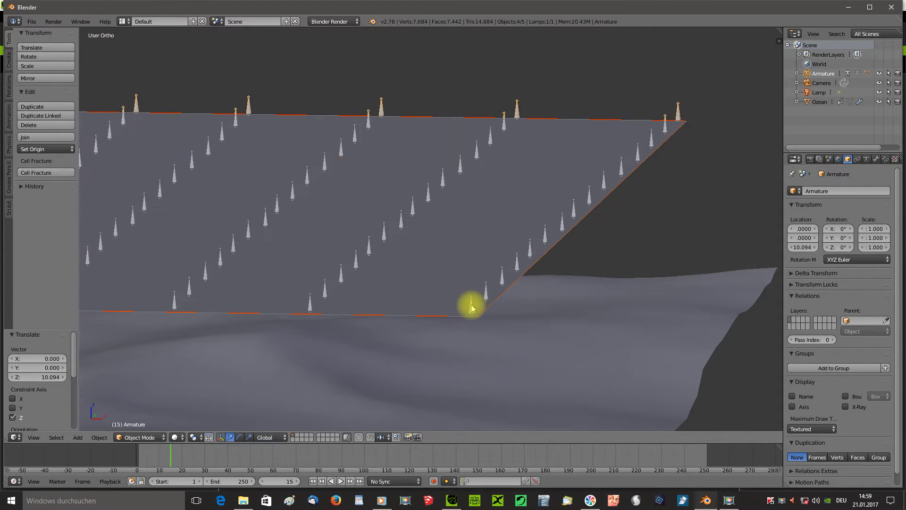
scroll(471, 309, "up", 1)
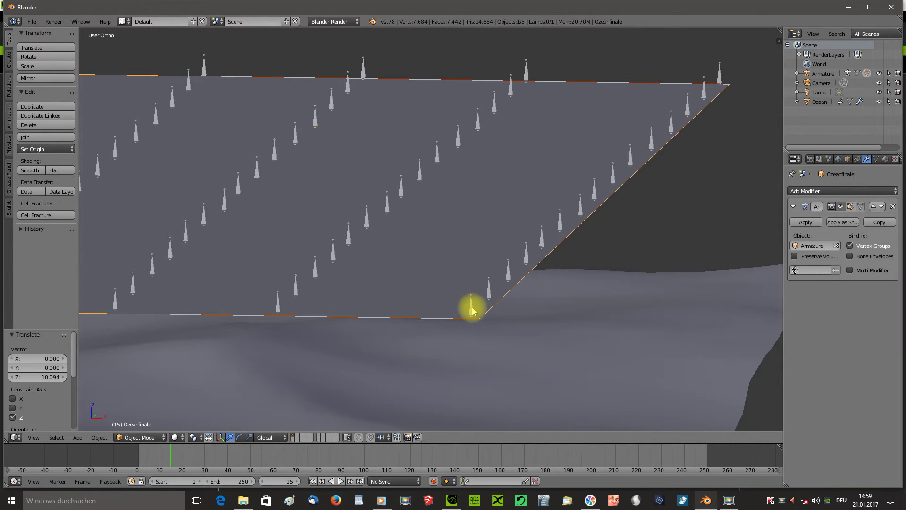
right_click(471, 310)
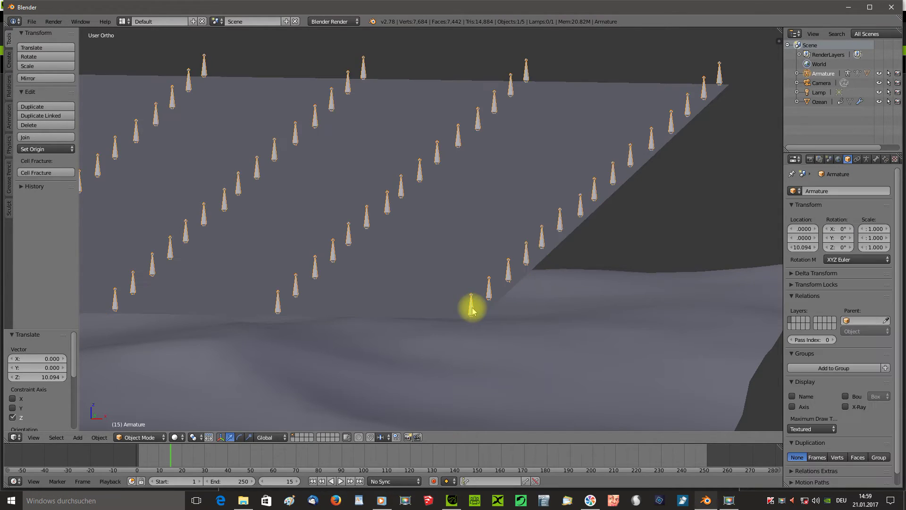
left_click(140, 438)
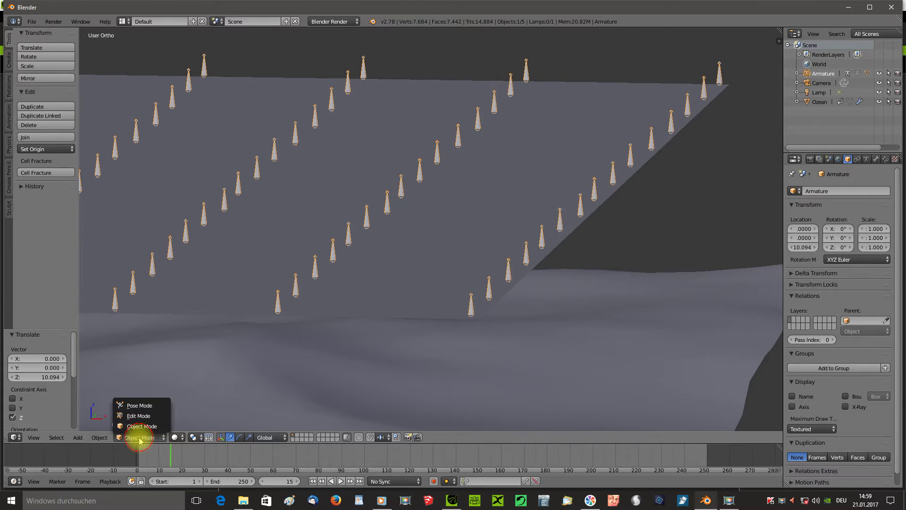
Step: Switch the armature to Pose Mode and select the bone at the plane's bottom corner
left_click(143, 406)
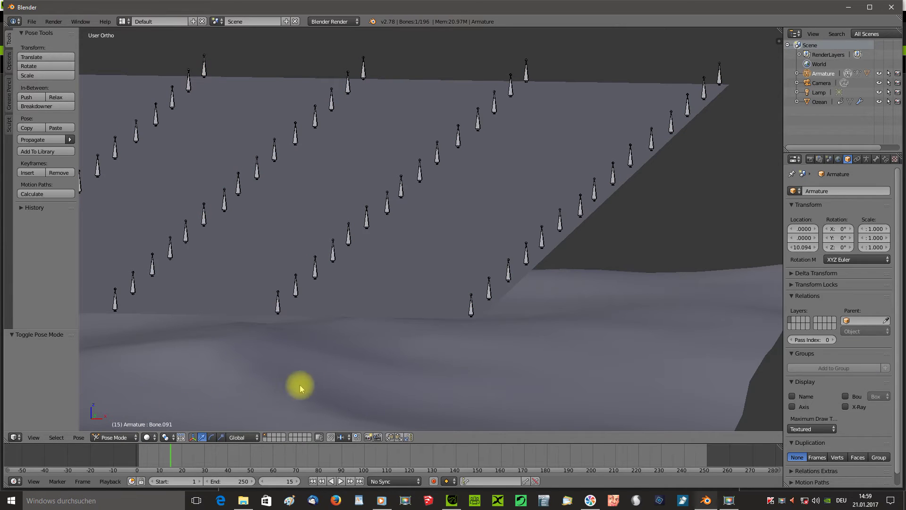
right_click(471, 308)
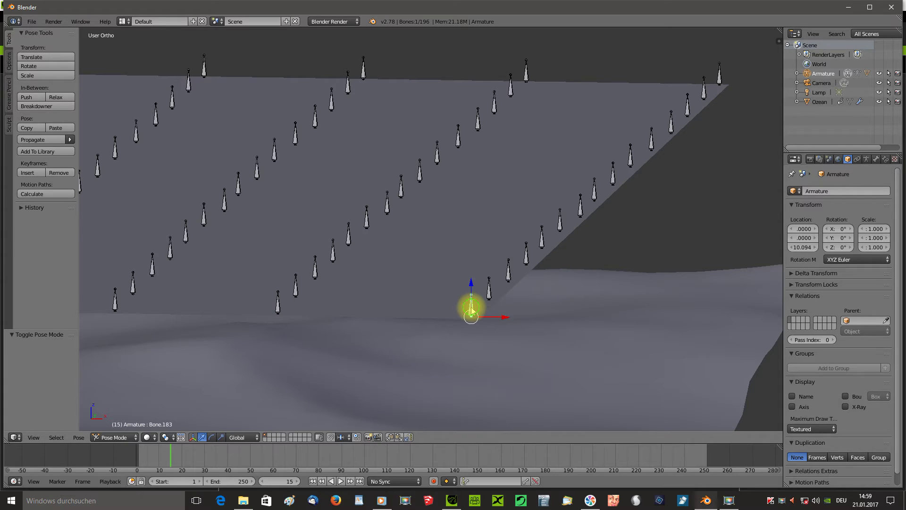
mouse_move(471, 308)
middle_mouse_down()
mouse_move(683, 225)
mouse_move(712, 307)
mouse_move(724, 376)
mouse_move(711, 373)
middle_mouse_up()
scroll(695, 221, "down", 4)
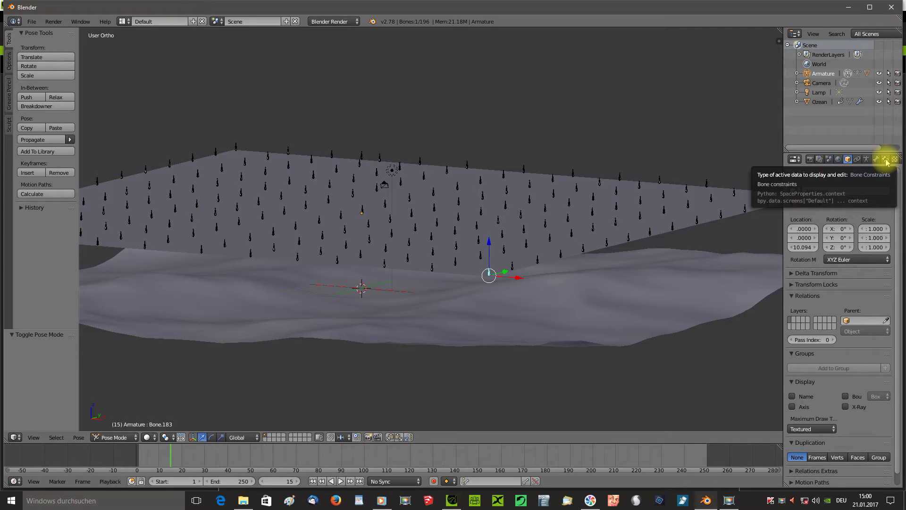
Step: Add a Shrinkwrap bone constraint to the corner bone with Ozean as target
left_click(886, 161)
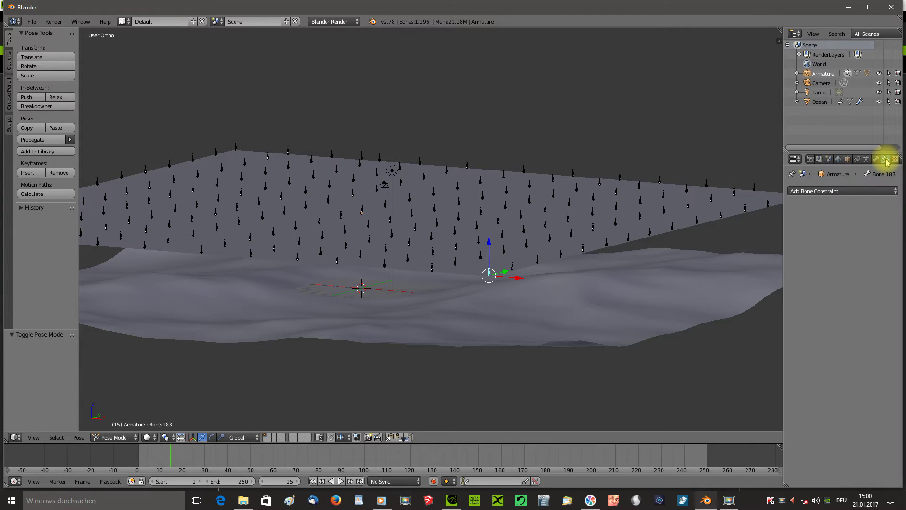
left_click(824, 191)
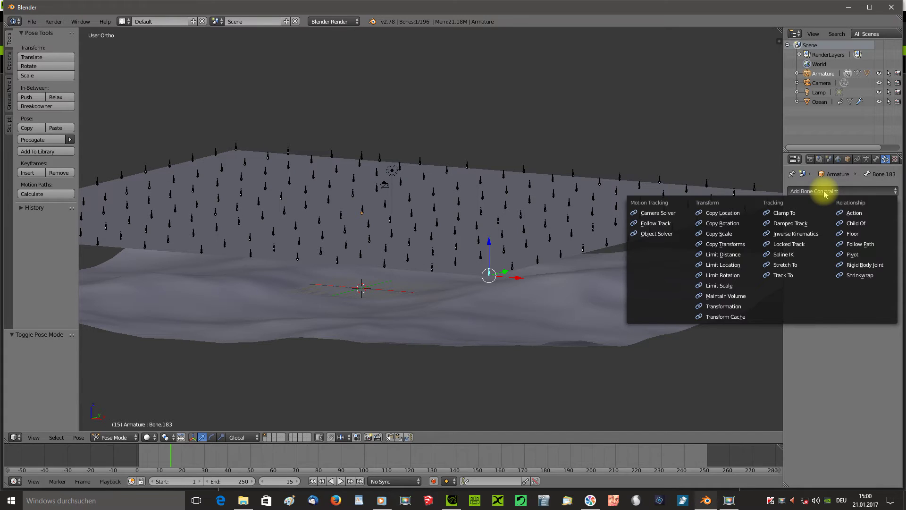
left_click(858, 276)
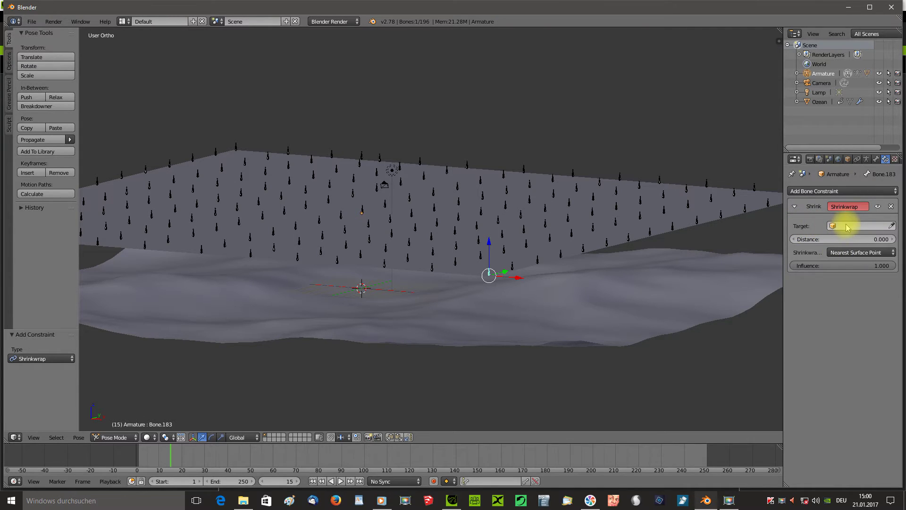
left_click(847, 227)
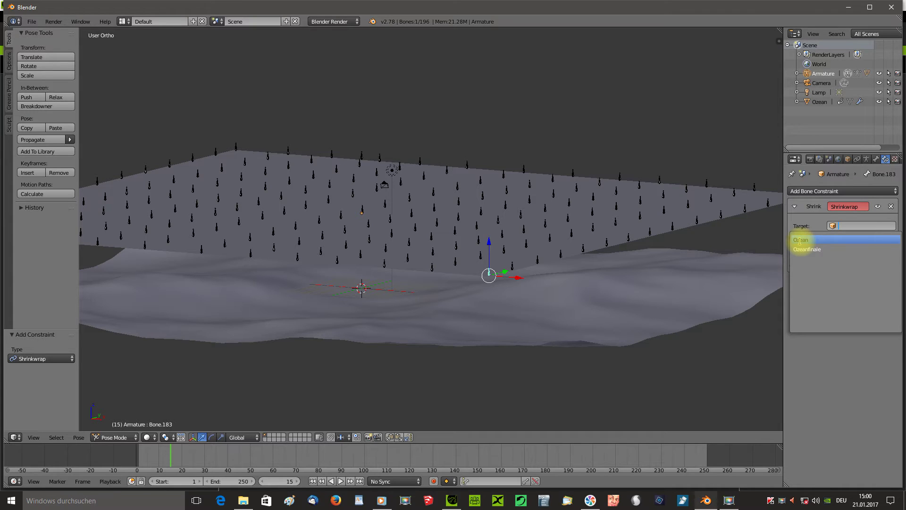
left_click(799, 240)
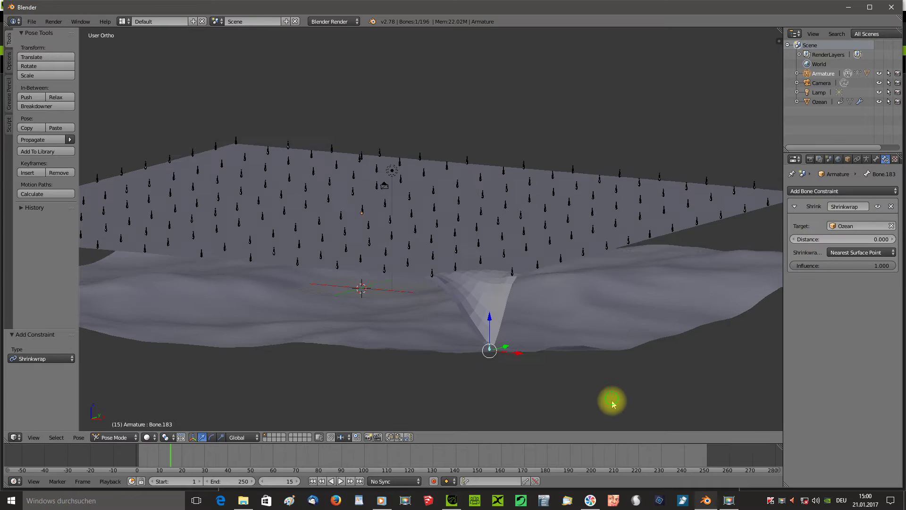
Step: Set the Shrinkwrap to Project along -Y and zoom toward the plane's pointed tip
mouse_move(609, 401)
middle_mouse_down()
mouse_move(607, 409)
mouse_move(608, 399)
middle_mouse_up()
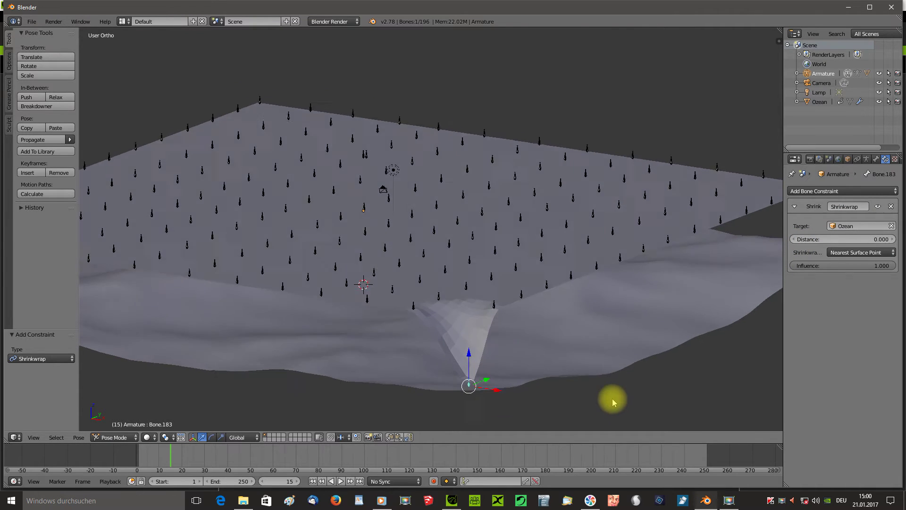
left_click(850, 254)
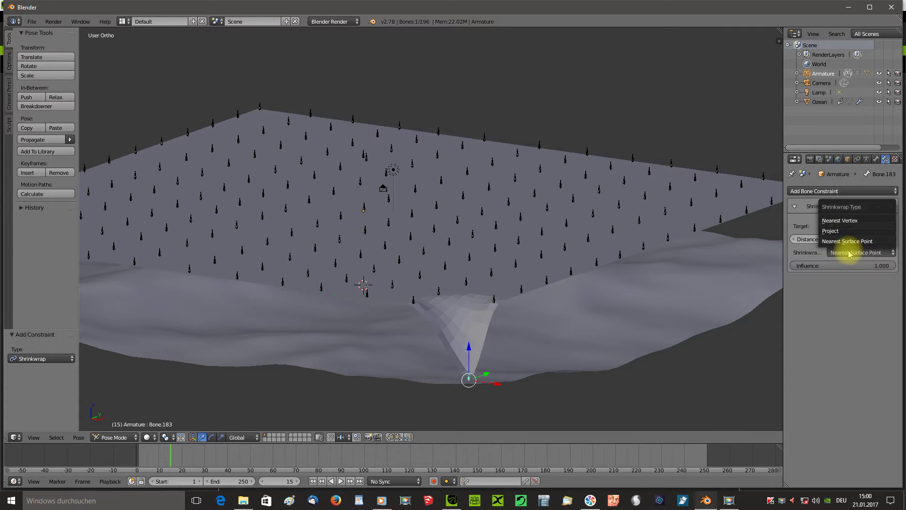
left_click(834, 231)
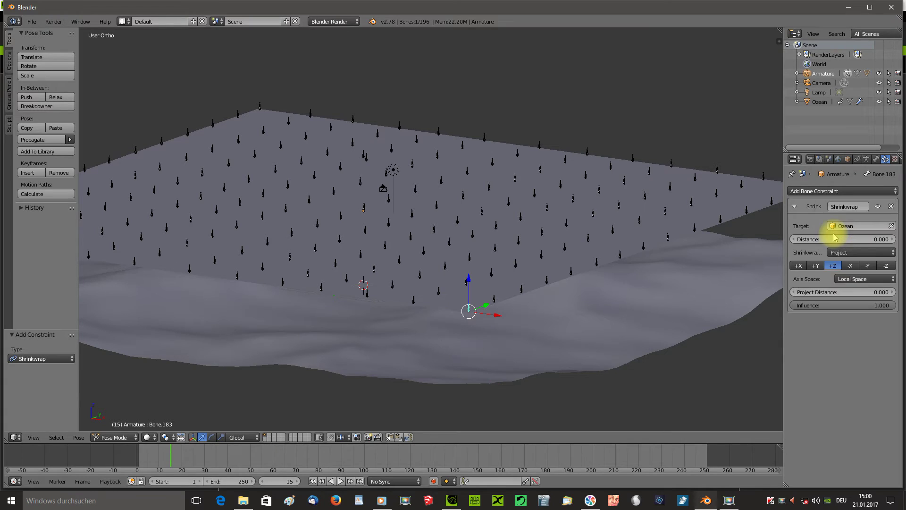
left_click(869, 267)
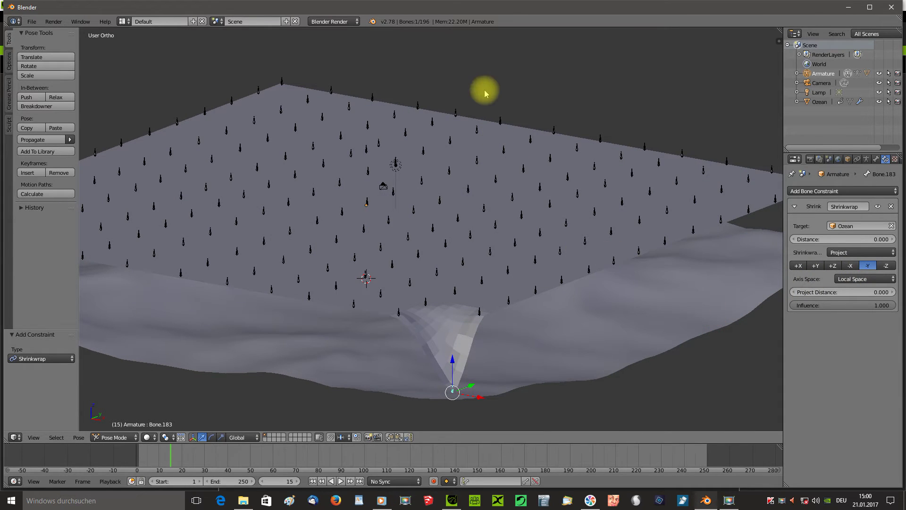
middle_click_drag(489, 62, 692, 63, "shift")
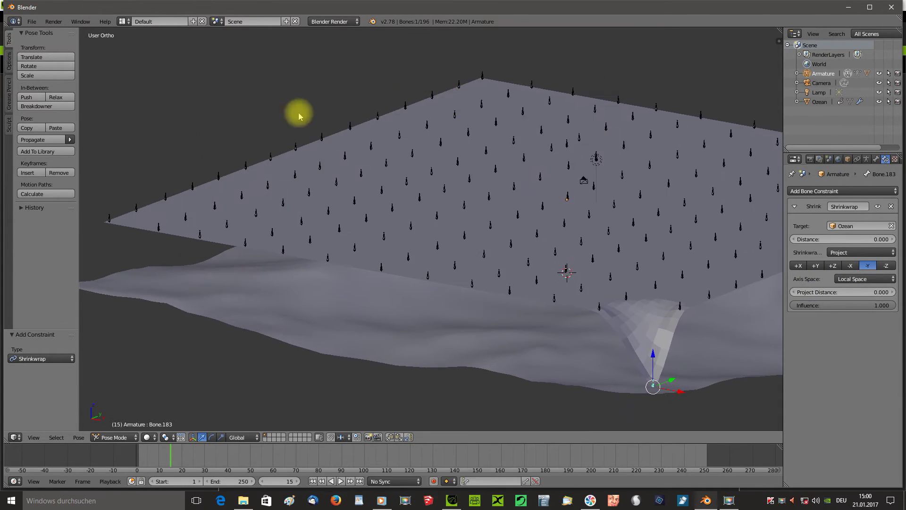
middle_click_drag(299, 111, 441, 93, "shift")
scroll(267, 112, "up", 3)
scroll(267, 112, "up", 2)
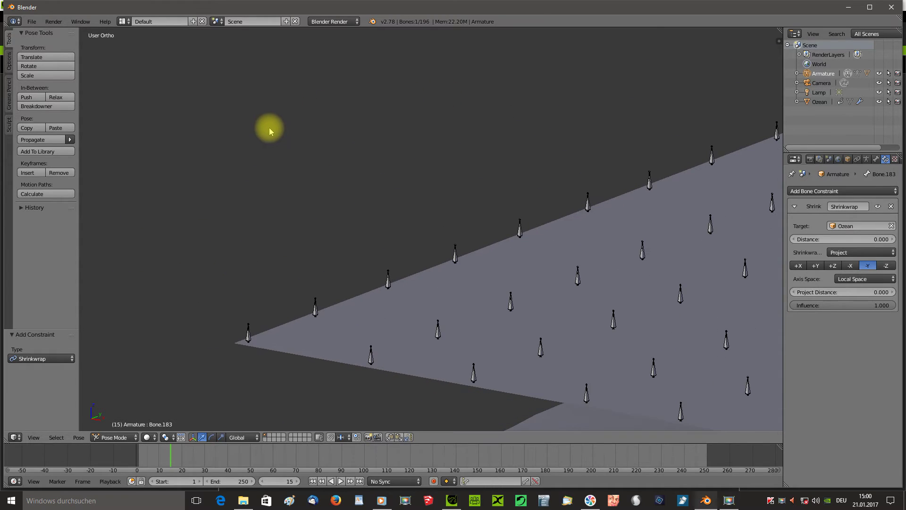
middle_click_drag(282, 184, 293, 77, "shift")
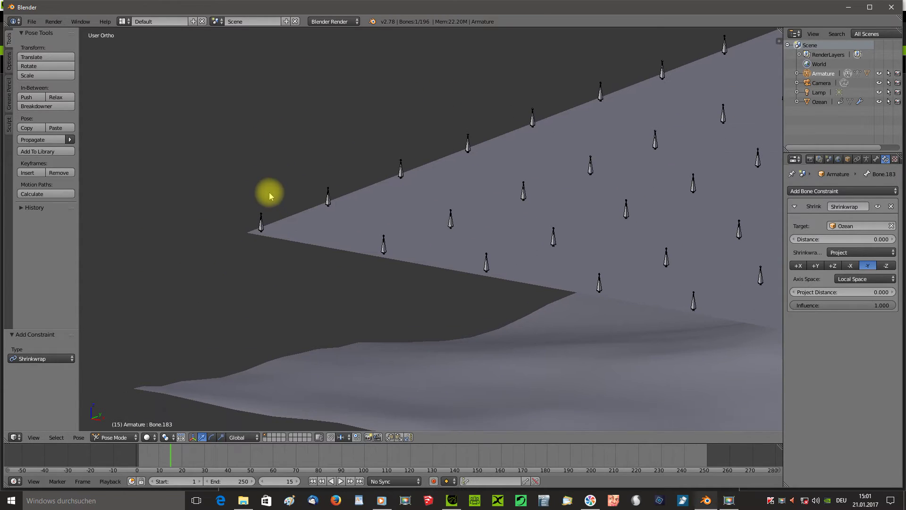
scroll(268, 191, "up", 2)
scroll(269, 194, "up", 1)
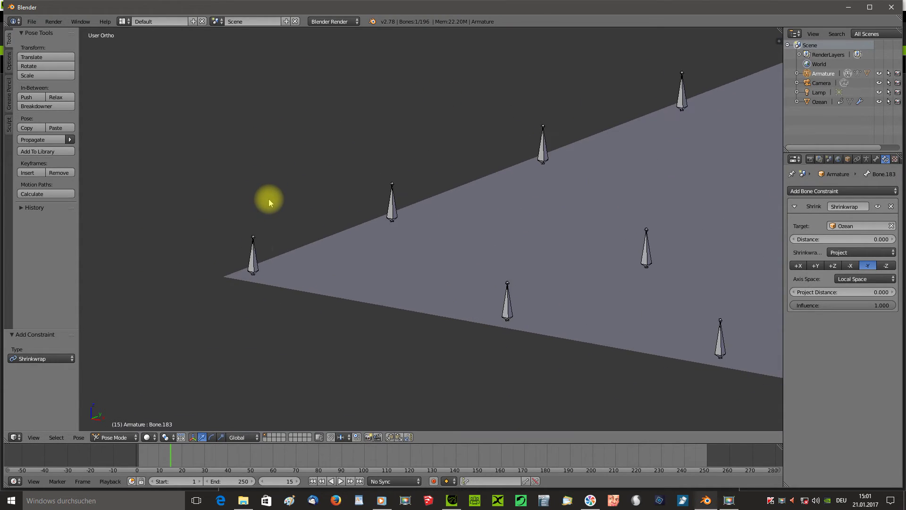
Step: Select the bone at the plane's tip and pull back to see more of the grid
right_click(253, 262)
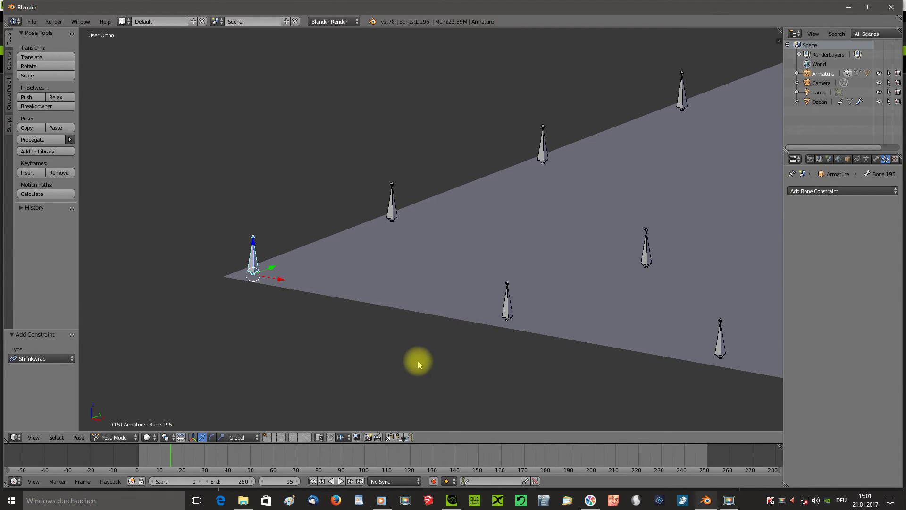
key("KP_2")
key("KP_2")
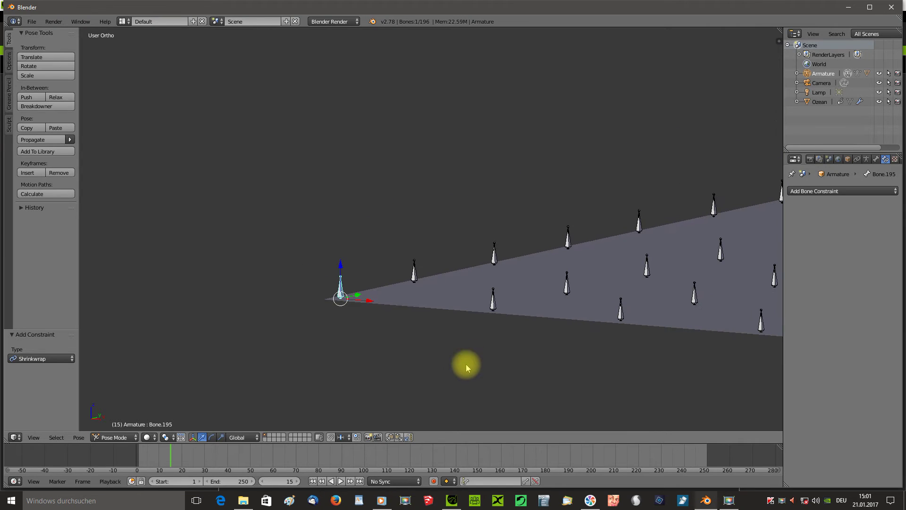
mouse_move(576, 368)
middle_mouse_down("shift")
mouse_move(387, 316)
mouse_move(532, 333)
mouse_move(529, 324)
middle_mouse_up("shift")
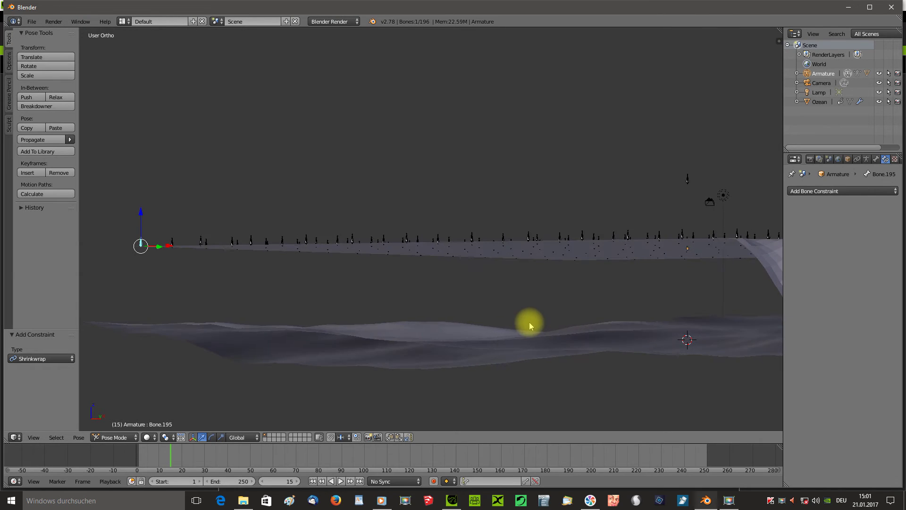
scroll(529, 324, "down", 2)
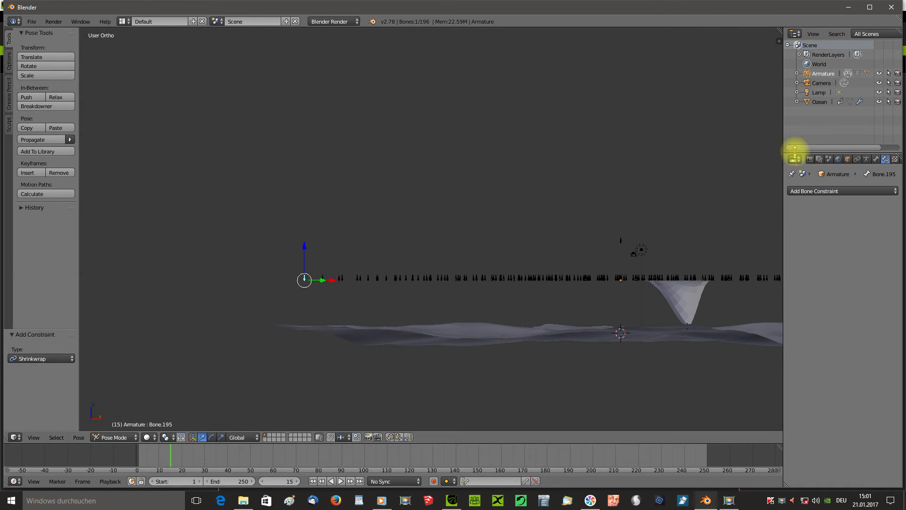
middle_click_drag(778, 142, 598, 135, "shift")
scroll(596, 134, "down", 1)
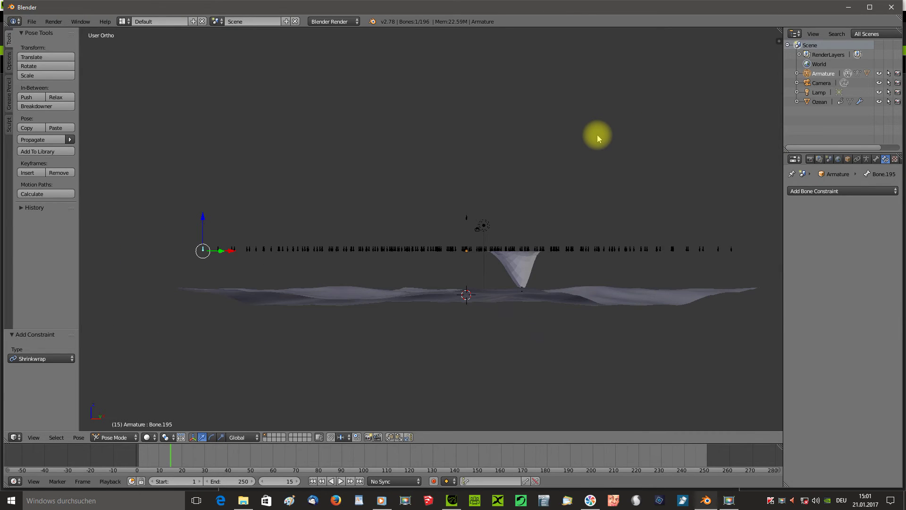
scroll(597, 134, "up", 1)
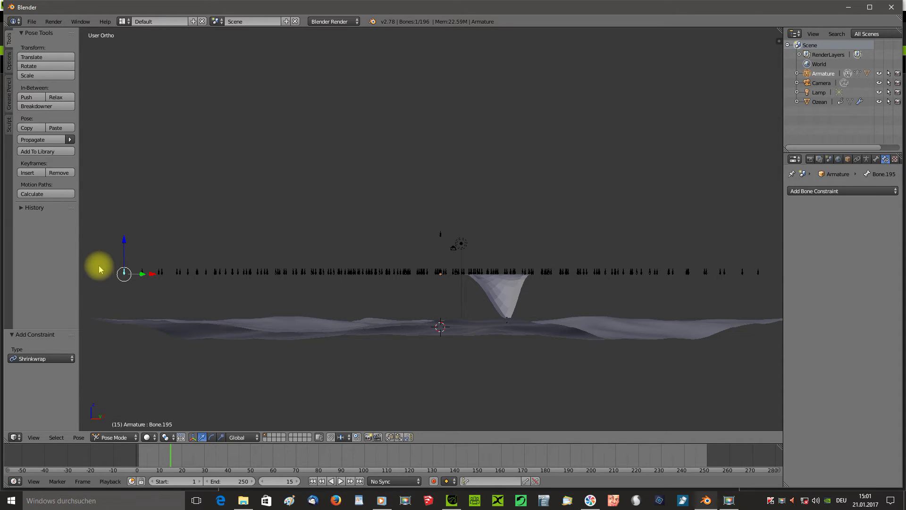
Step: Box-select almost all the bones across the grid
key("b")
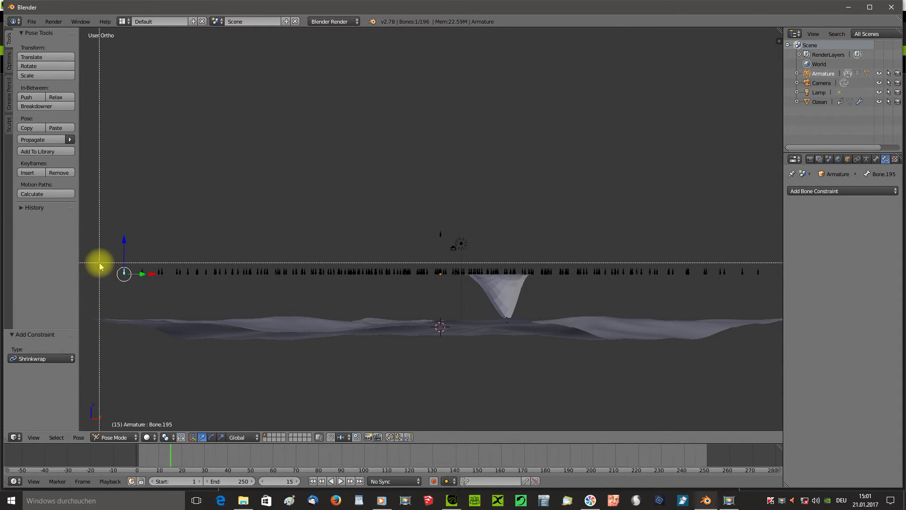
left_click_drag(100, 262, 364, 298)
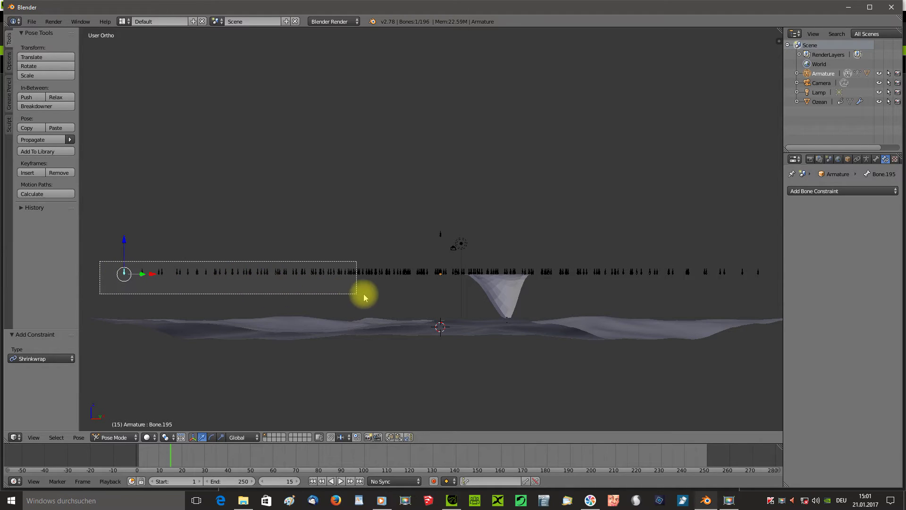
left_click_drag(364, 298, 770, 288)
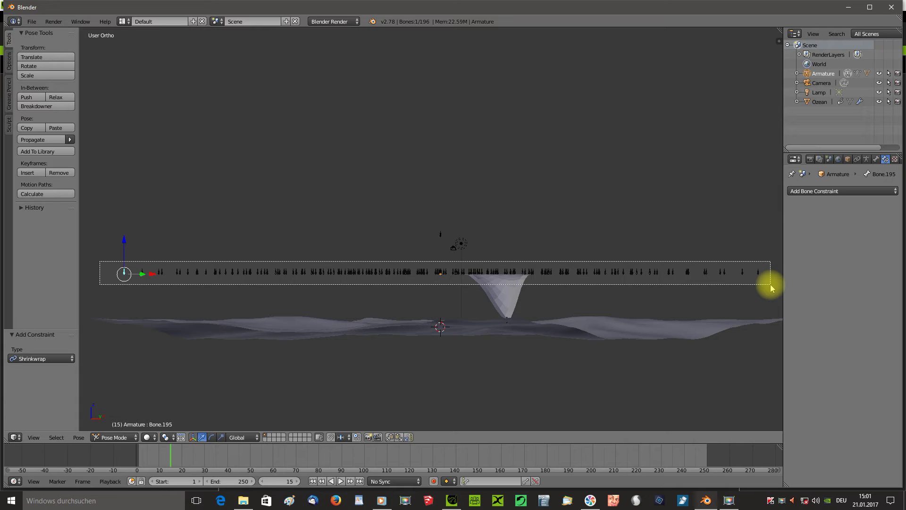
left_click_drag(771, 288, 772, 288)
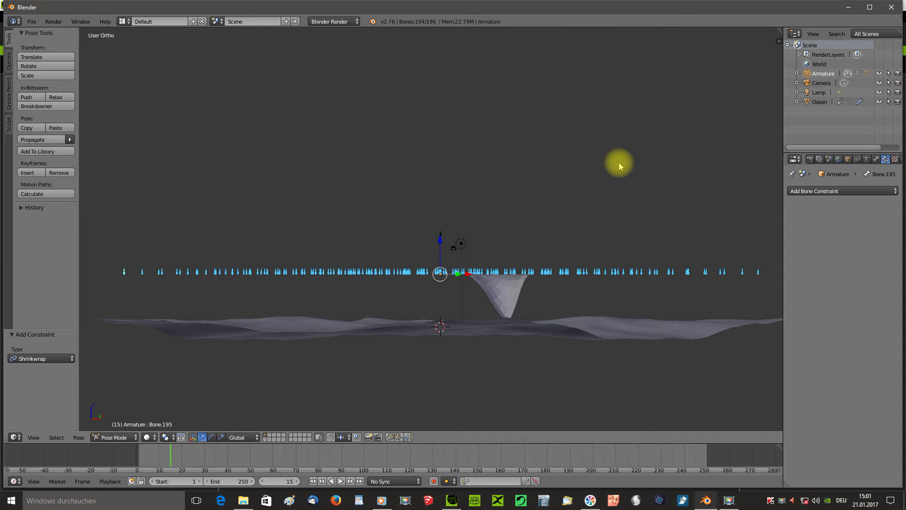
Step: Orbit above the grid and zoom in close on the funnel's bottom bone
mouse_move(619, 162)
middle_mouse_down()
mouse_move(613, 174)
mouse_move(595, 117)
middle_mouse_up()
scroll(554, 331, "up", 2)
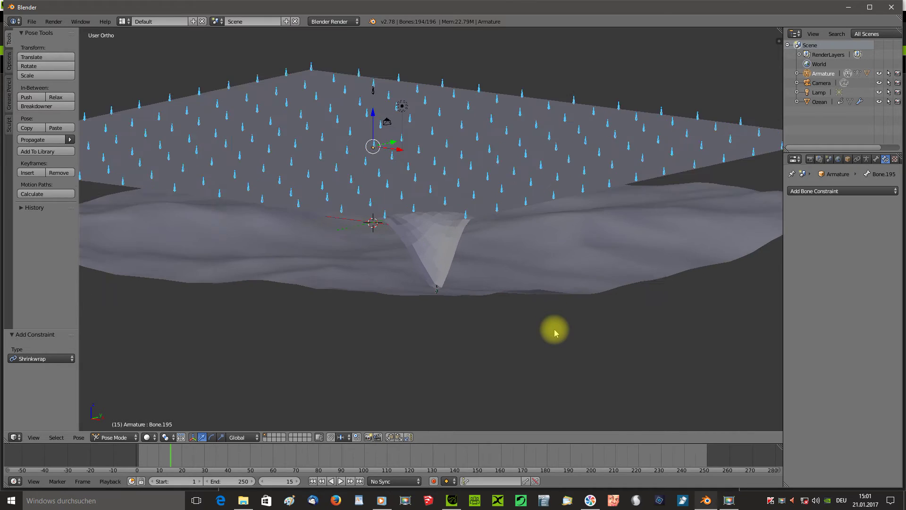
scroll(554, 333, "up", 1)
mouse_move(523, 324)
middle_mouse_down("shift")
mouse_move(583, 338)
mouse_move(537, 344)
mouse_move(560, 356)
mouse_move(555, 345)
middle_mouse_up("shift")
scroll(537, 335, "up", 1)
scroll(535, 338, "up", 1)
scroll(560, 356, "up", 1)
scroll(555, 356, "up", 1)
scroll(551, 348, "up", 1)
scroll(551, 344, "up", 1)
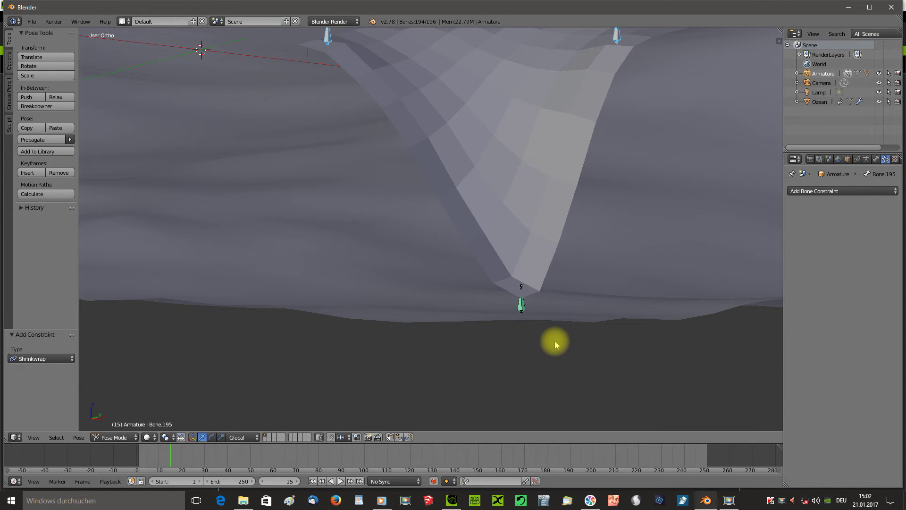
Step: Copy Bone.183's Shrinkwrap constraint to all selected grid bones and hide the Ozean object
left_click(521, 307, "shift")
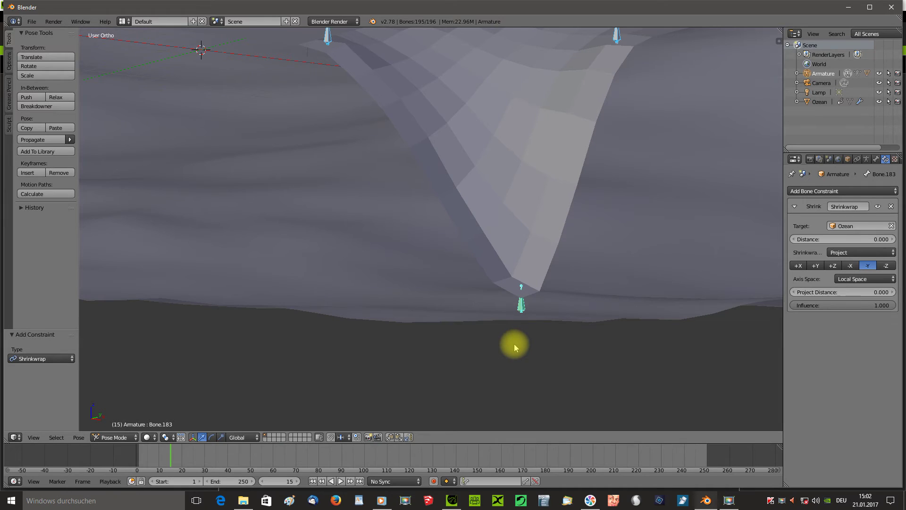
scroll(514, 347, "down", 3)
scroll(514, 347, "down", 3)
scroll(514, 348, "down", 3)
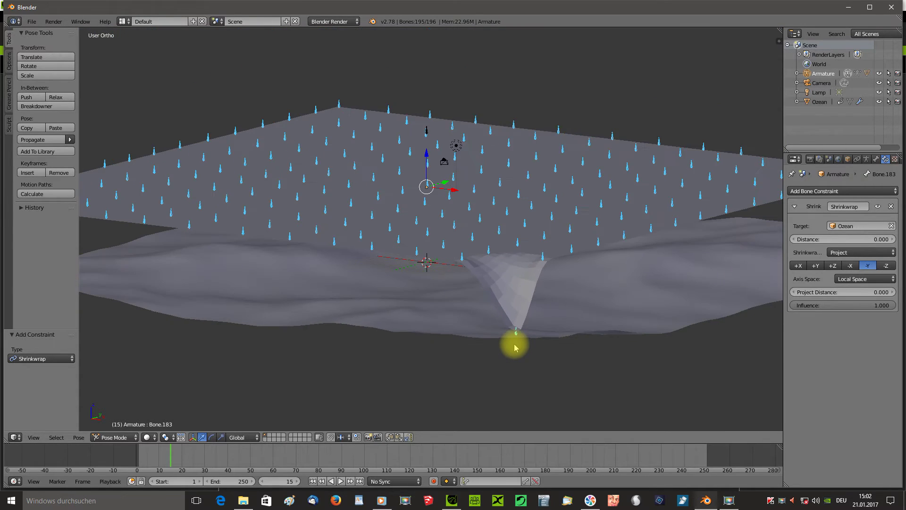
scroll(514, 347, "down", 3)
scroll(515, 348, "down", 1)
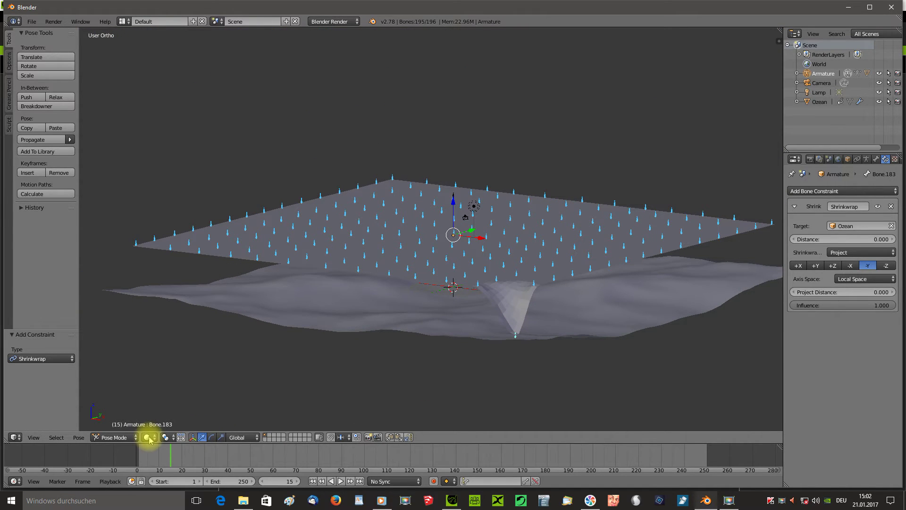
left_click(78, 438)
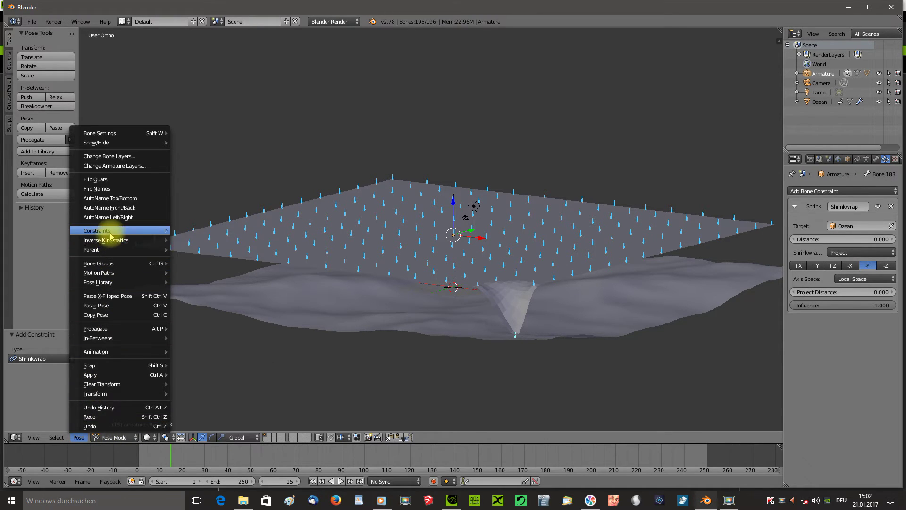
mouse_move(118, 231)
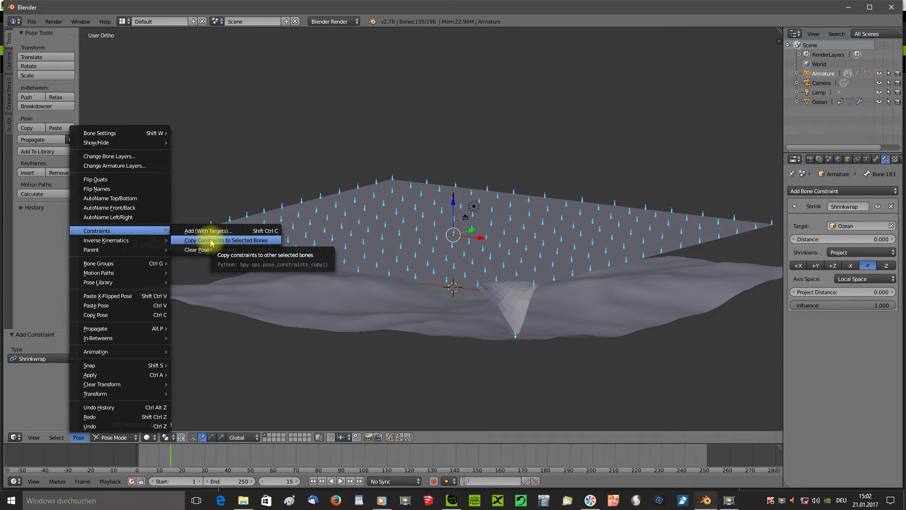
left_click(211, 241)
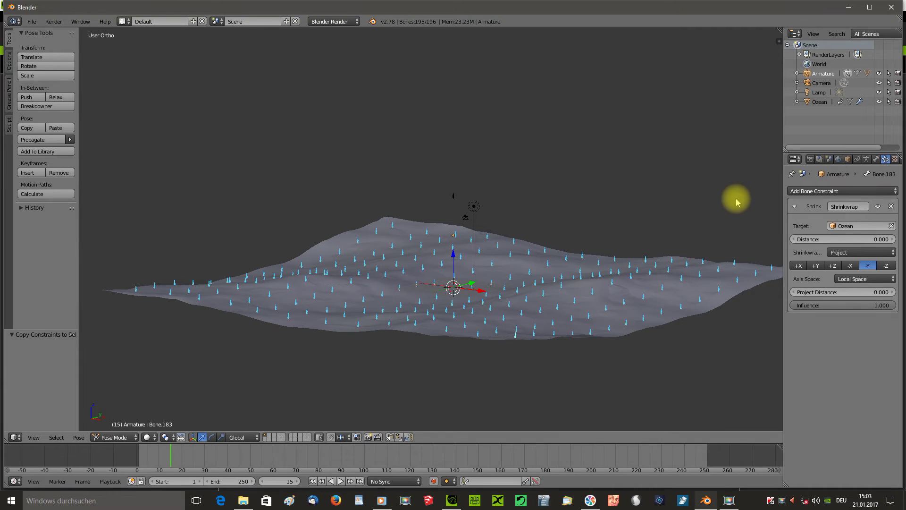
left_click(879, 102)
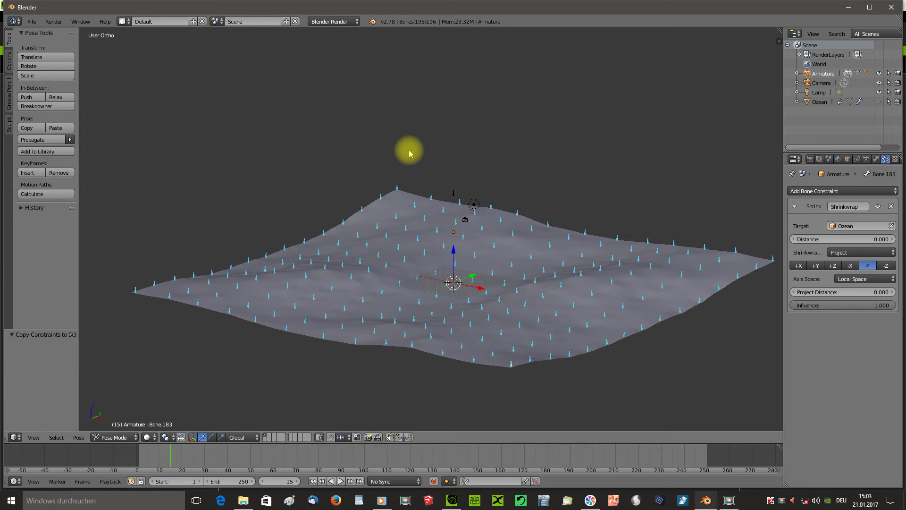
left_click(31, 21)
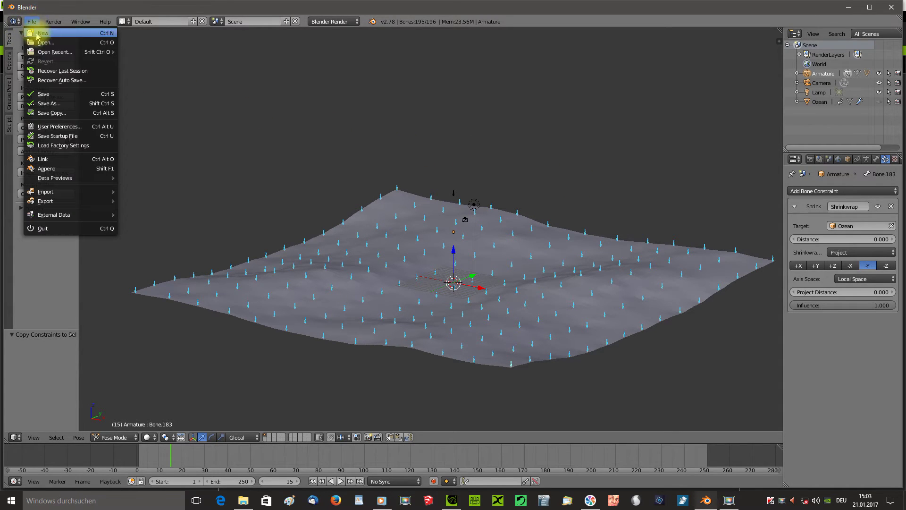
Step: Save the scene as tutorial.blend in Ocean Simu, then reselect all 196 bones
left_click(50, 103)
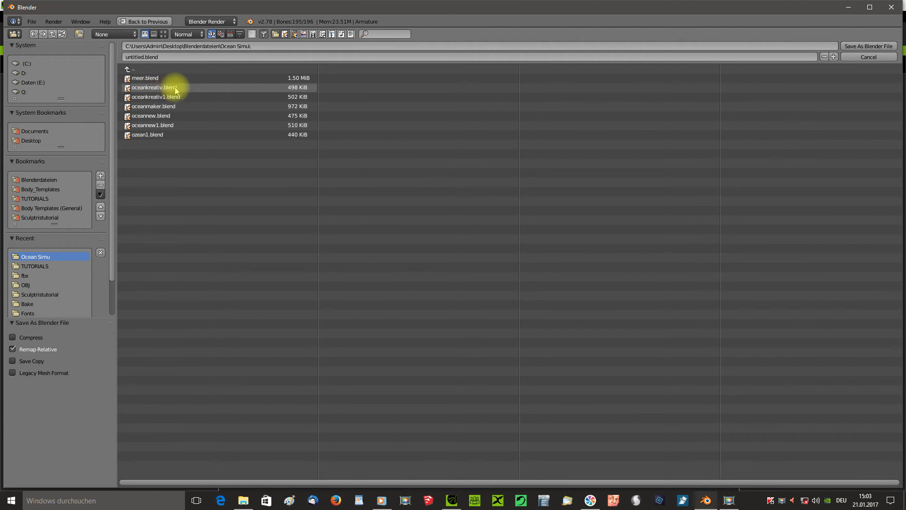
left_click(141, 58)
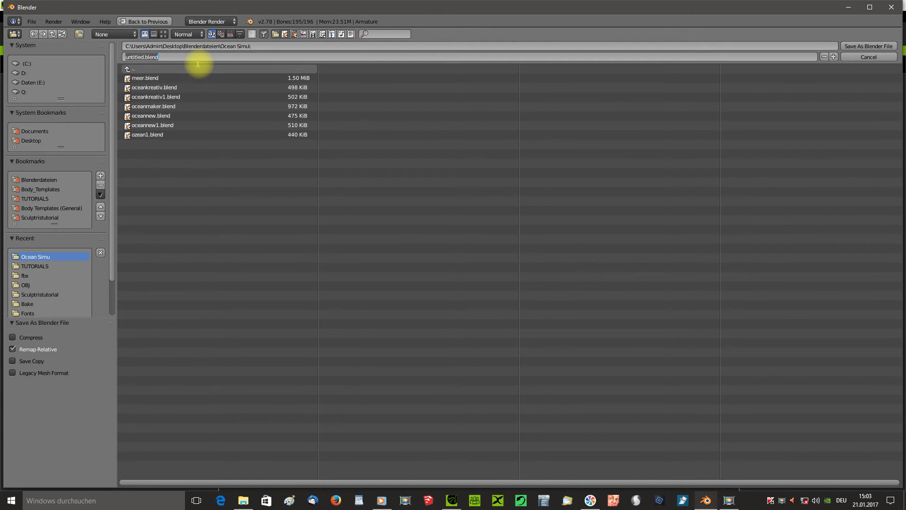
type("tutori")
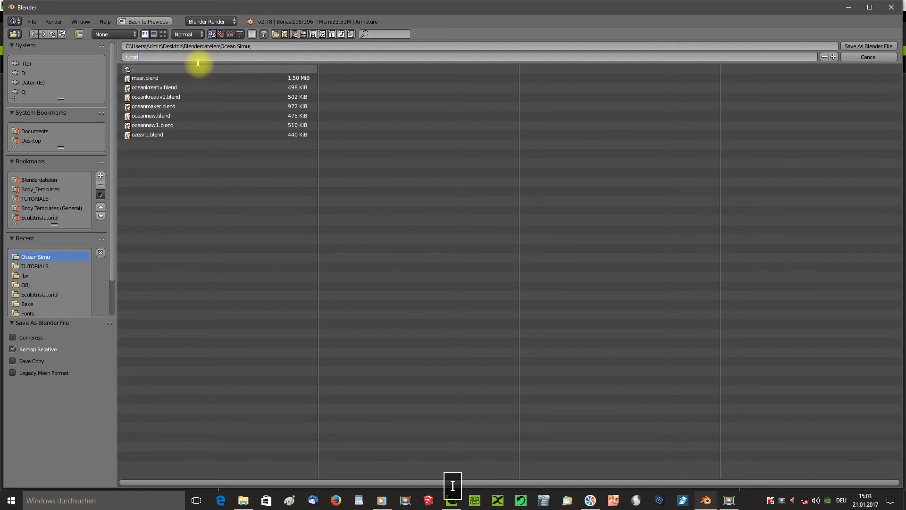
type("al.")
type("blen")
type("d")
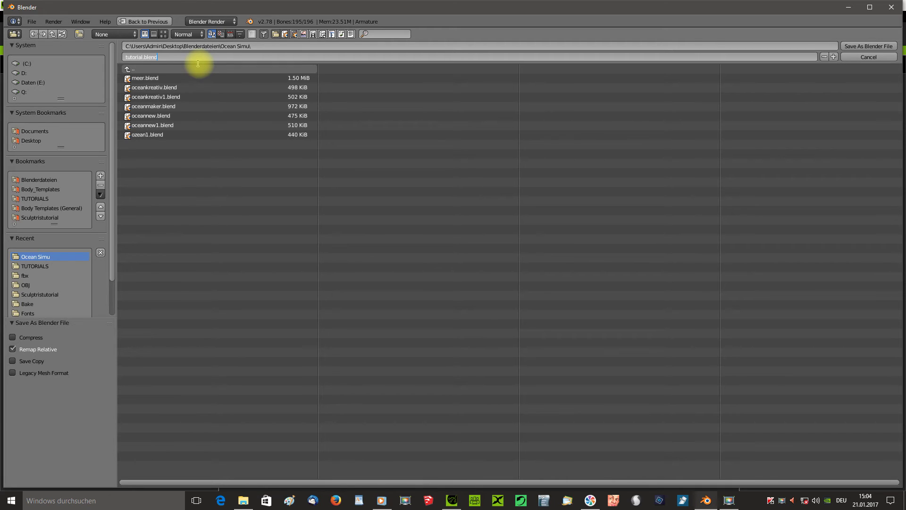
left_click(887, 47)
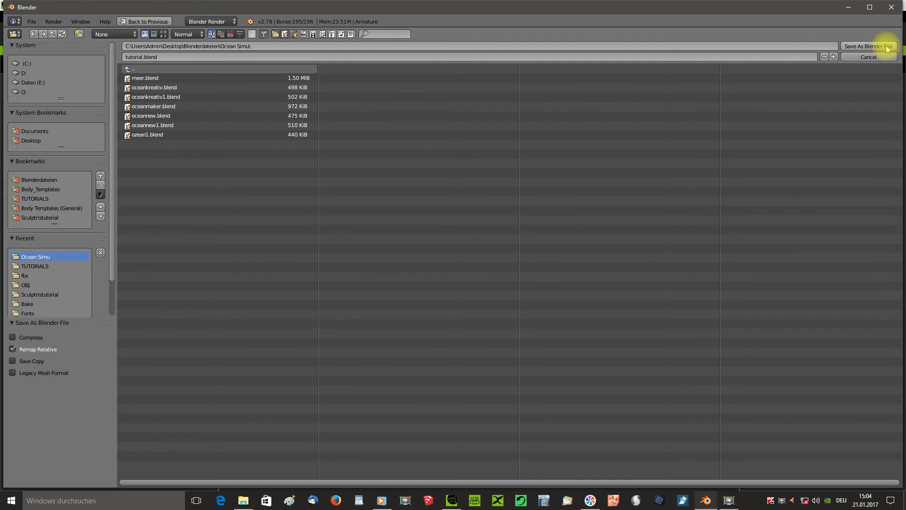
left_click(888, 47)
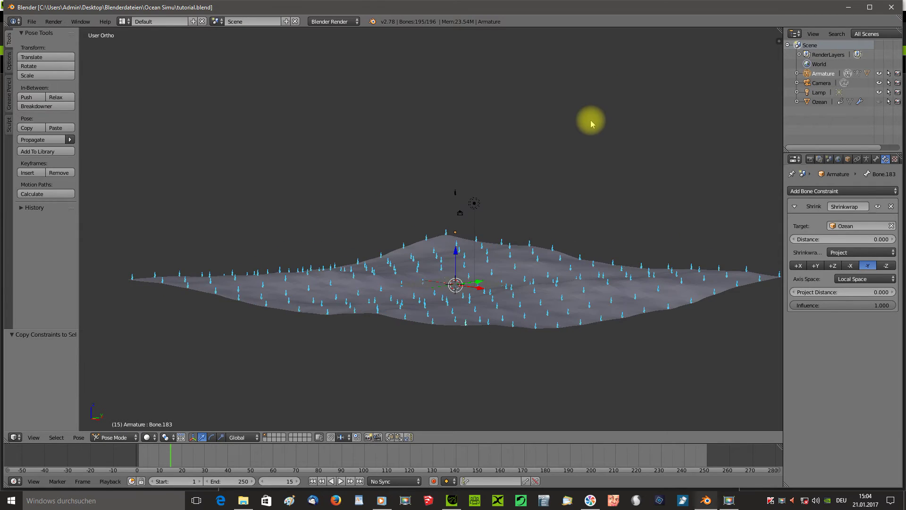
key("a")
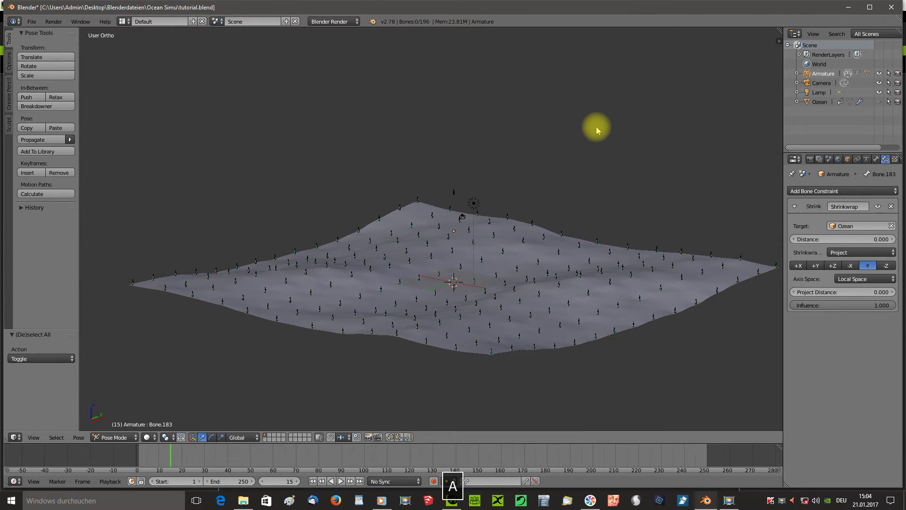
key("a")
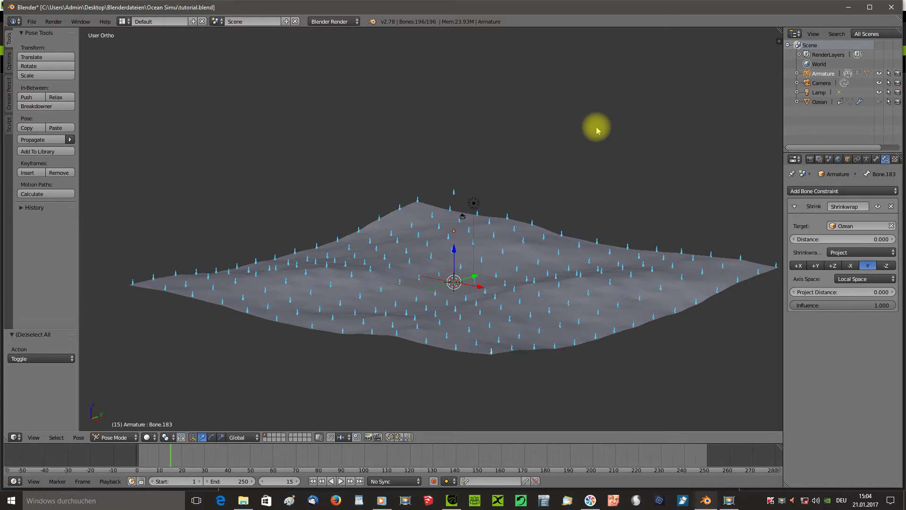
Step: Bake the pose action for frames 1–250 with Visual Keying and Clear Constraints enabled
left_click(78, 438)
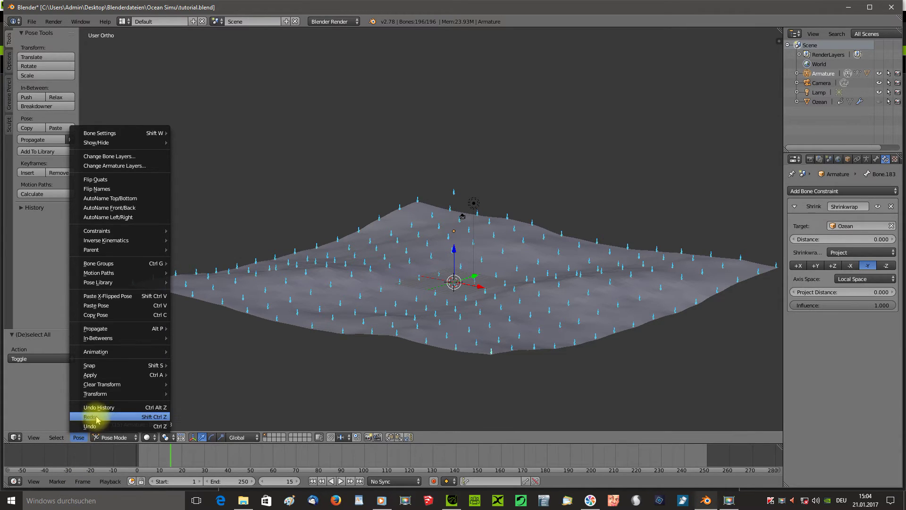
left_click(111, 353)
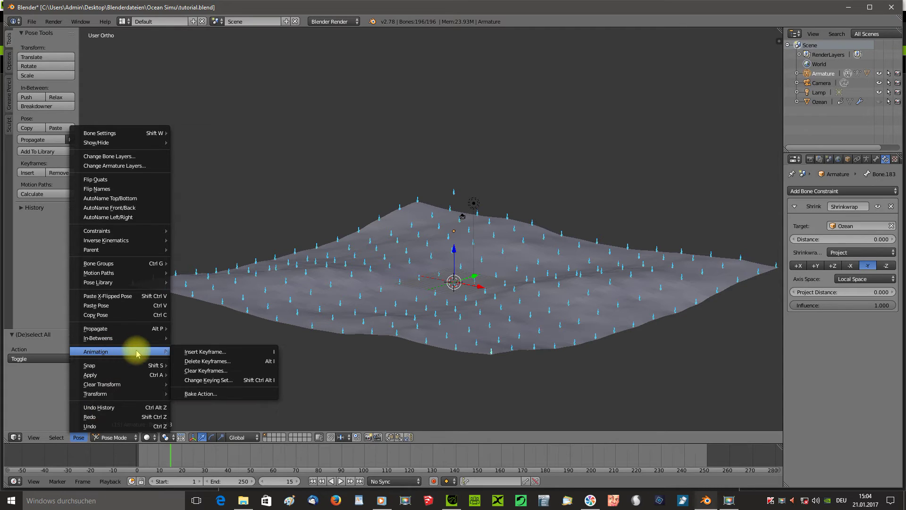
left_click(200, 394)
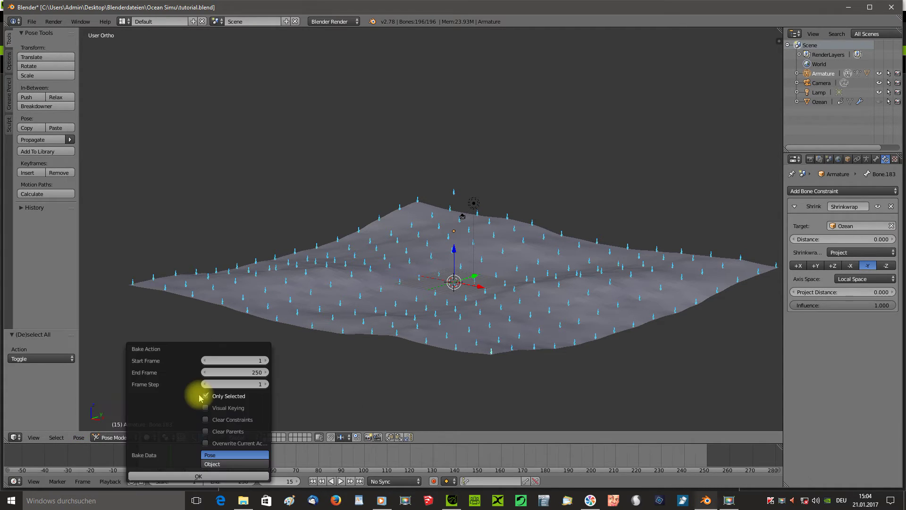
mouse_move(212, 347)
left_mouse_down()
mouse_move(232, 296)
mouse_move(226, 269)
left_mouse_up()
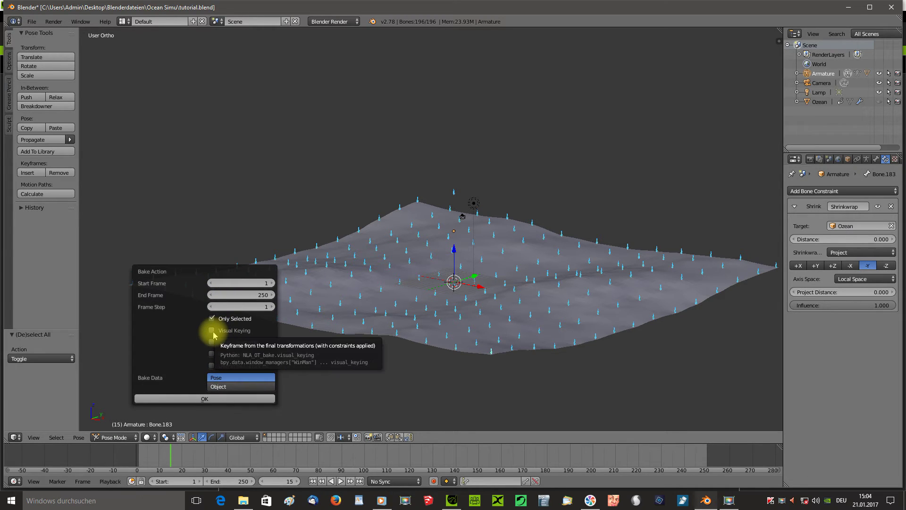
left_click(212, 331)
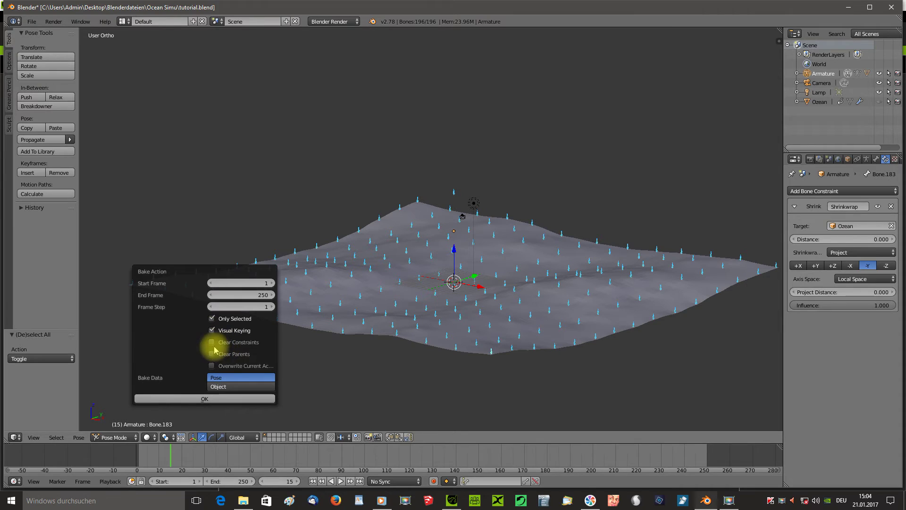
left_click(212, 343)
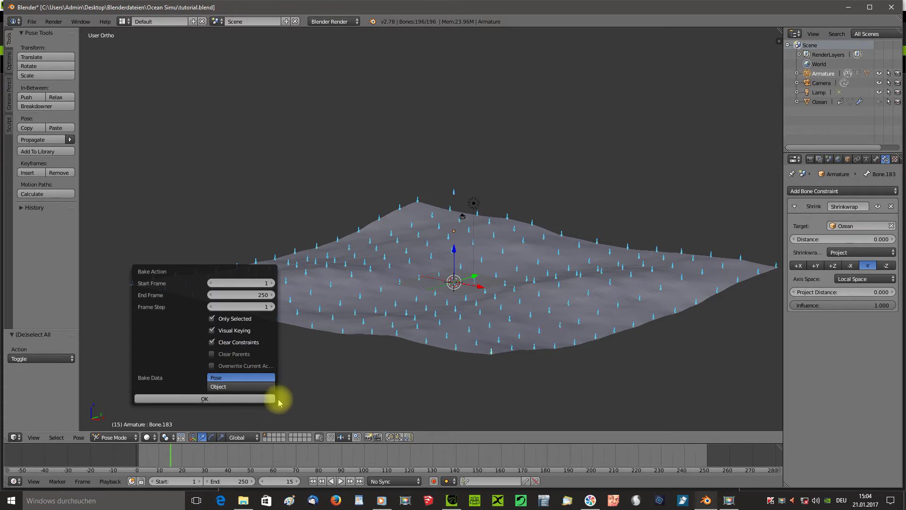
left_click(205, 401)
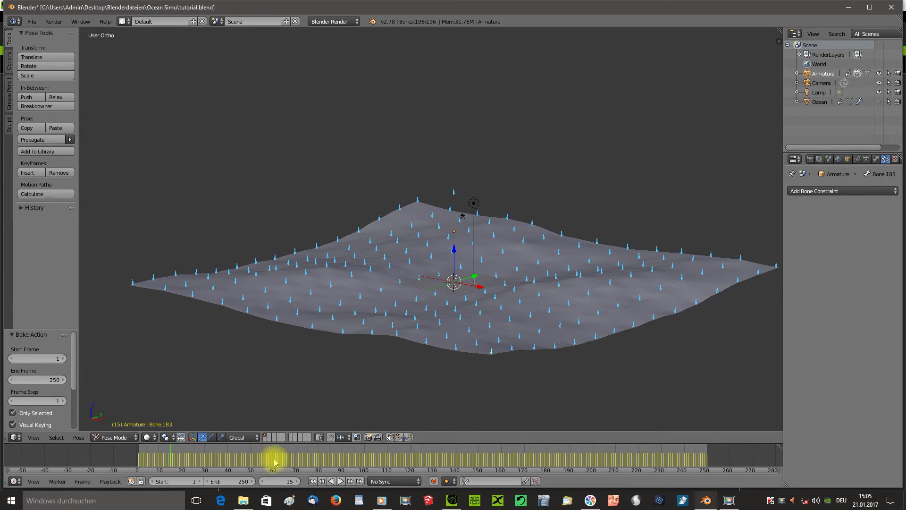
Step: Play the baked wave animation, stop it, and rewind to frame 1
left_click(341, 481)
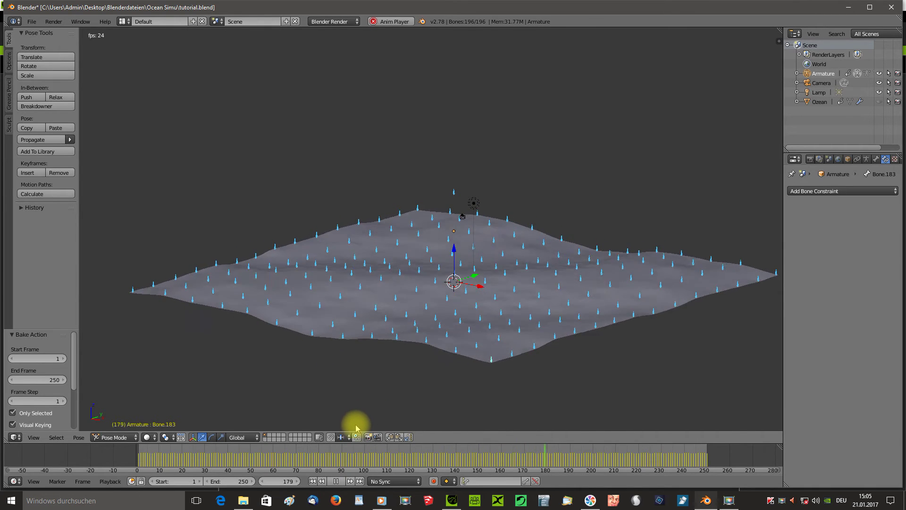
left_click(336, 481)
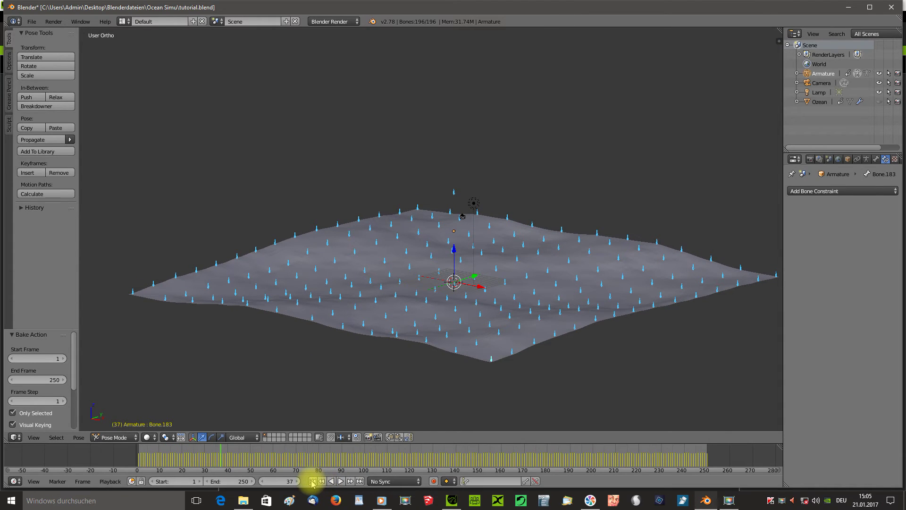
left_click(312, 481)
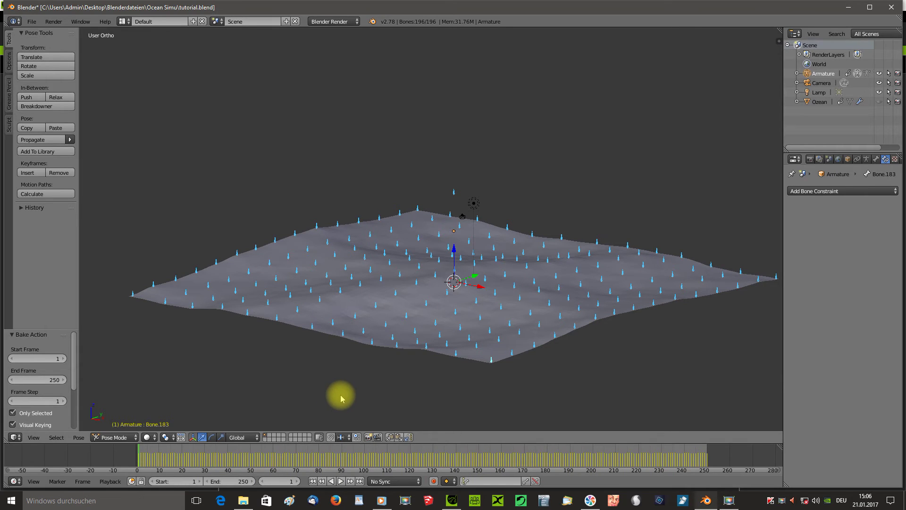
left_click(119, 440)
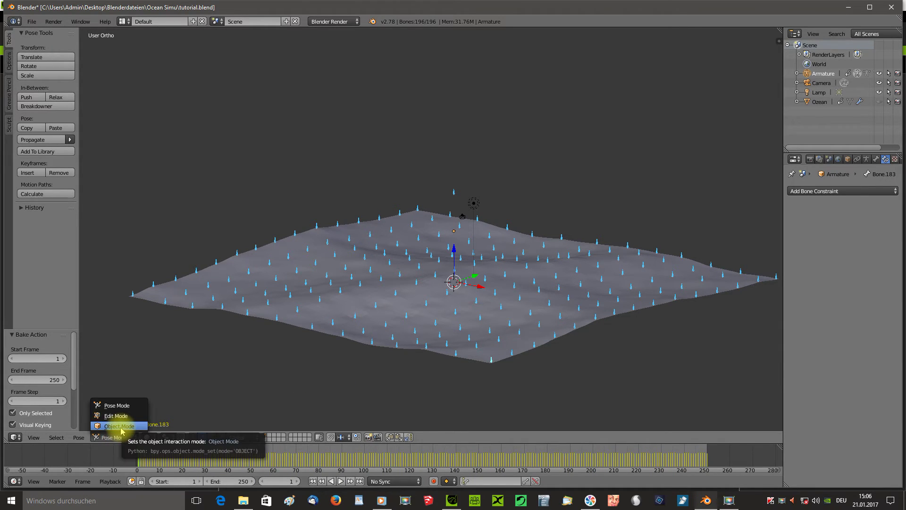
Step: Switch the armature to Object Mode, clear the selection, and select the armature again
left_click(122, 427)
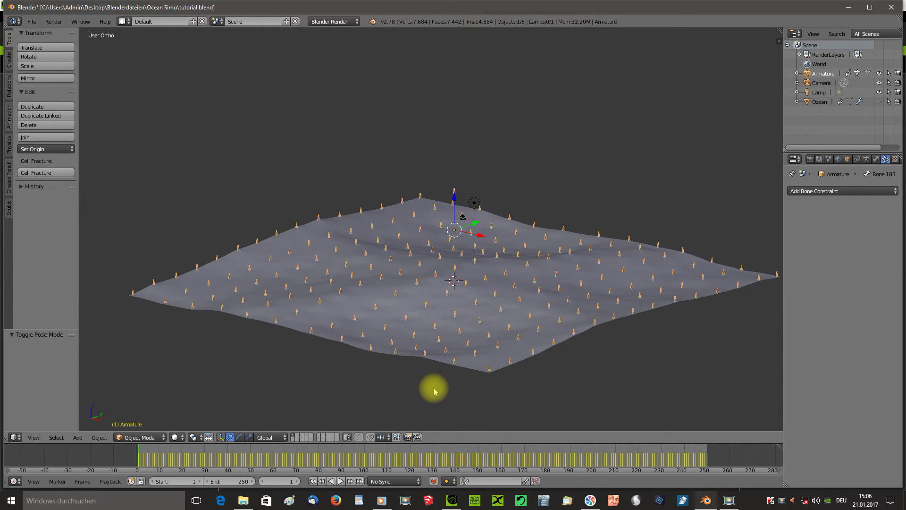
scroll(434, 391, "up", 1)
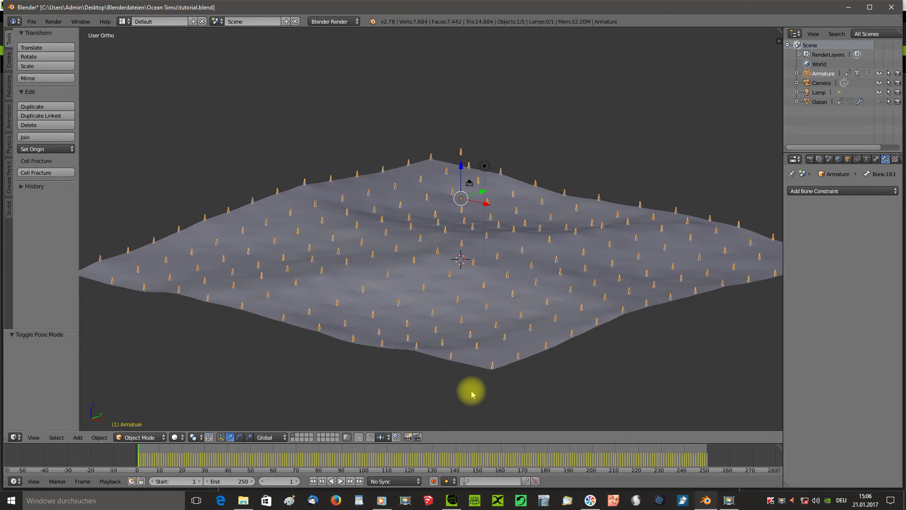
key("a")
scroll(471, 390, "up", 2)
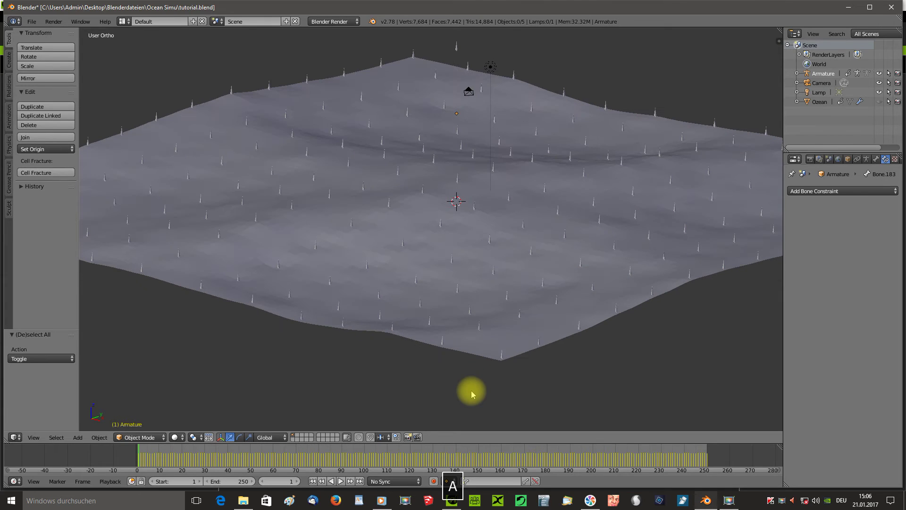
scroll(501, 370, "up", 3)
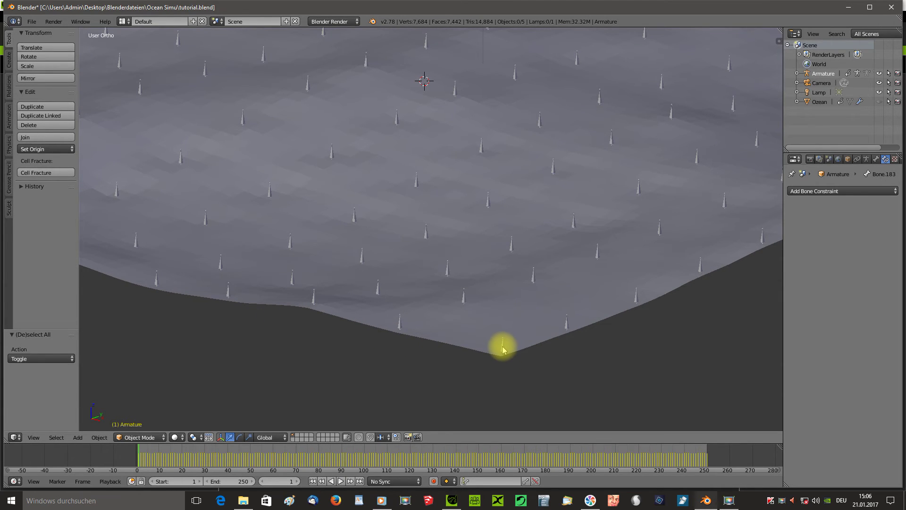
key("a")
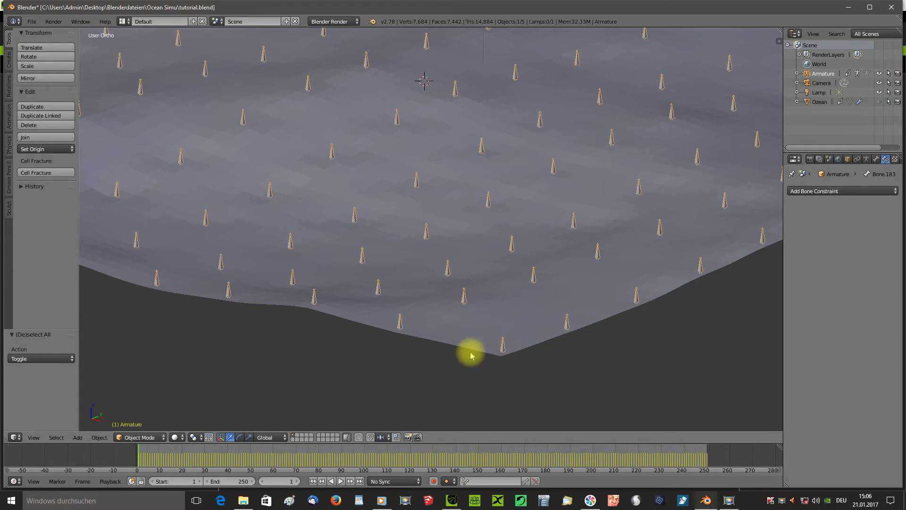
Step: Add the Ozeanfinale ocean mesh to the selection as the active object
scroll(469, 352, "down", 3)
scroll(454, 356, "down", 2)
scroll(451, 361, "up", 1)
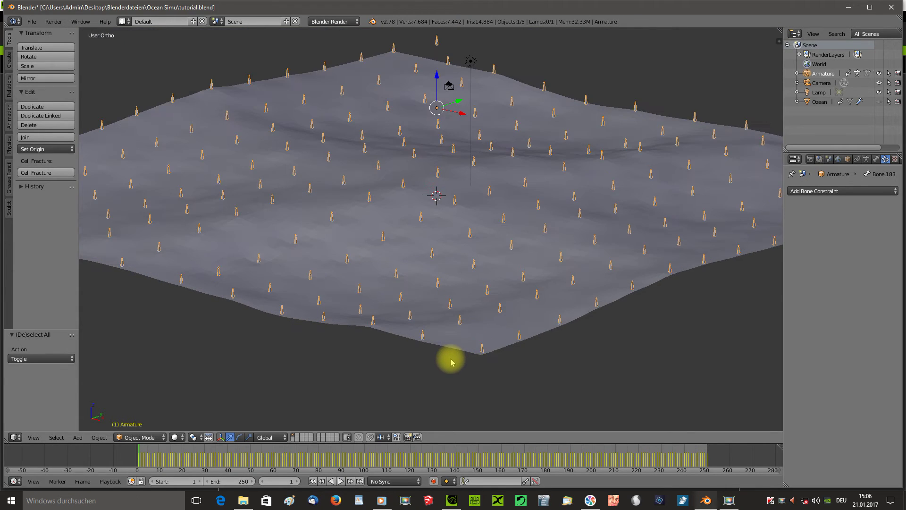
scroll(451, 362, "up", 1)
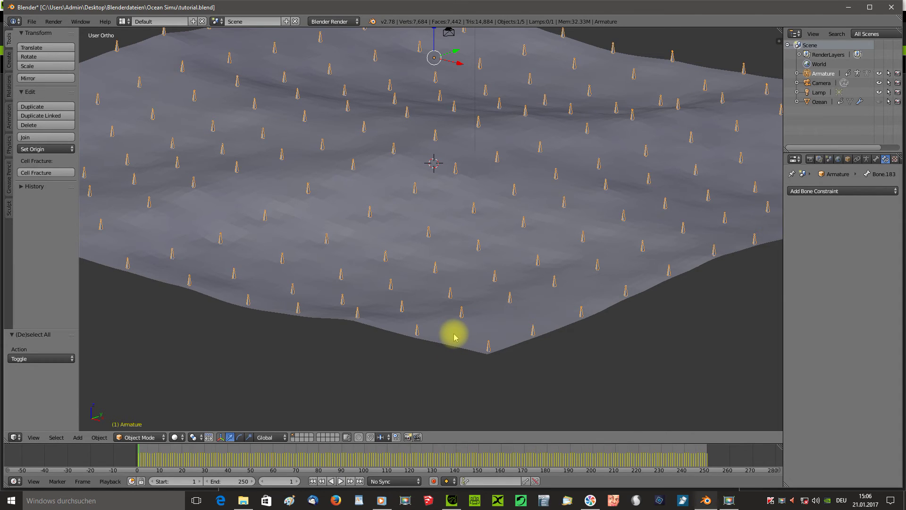
right_click(455, 336, "shift")
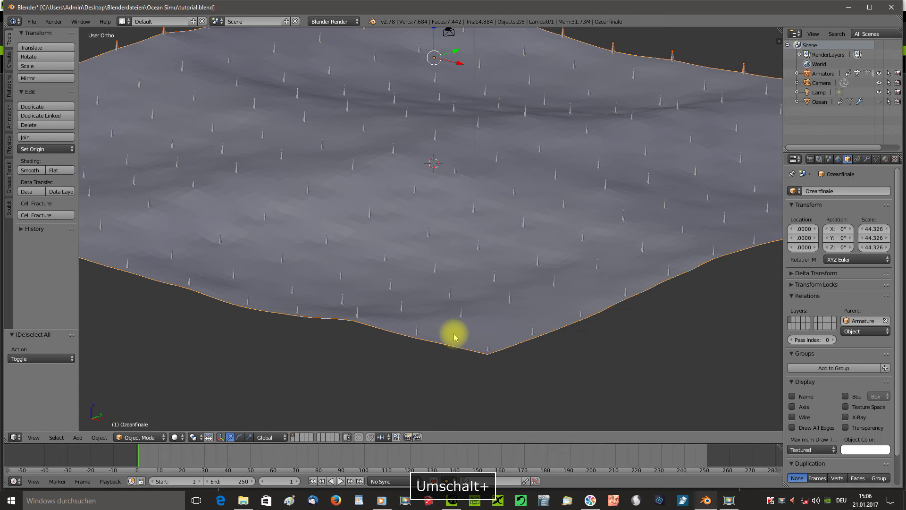
scroll(454, 336, "down", 1)
scroll(454, 337, "down", 1)
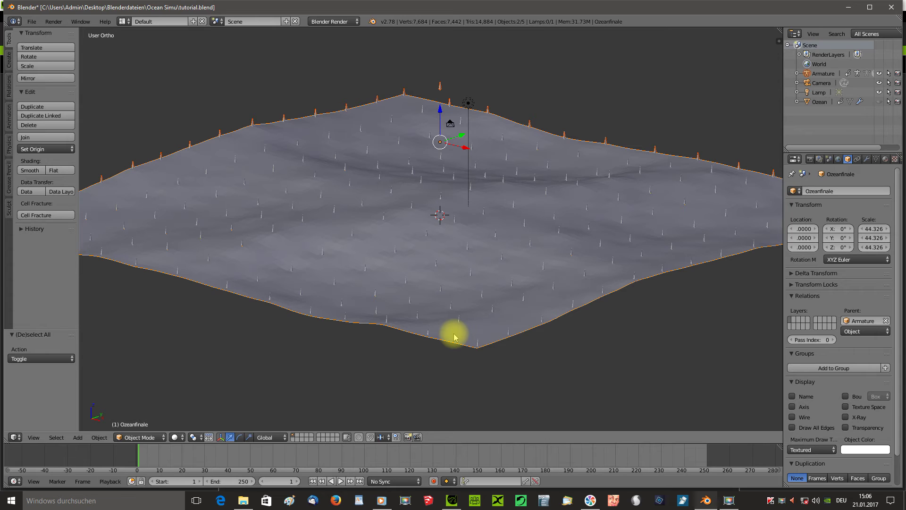
Step: Set up an FBX export of selected Armature and Mesh objects with Add Leaf Bones off
left_click(32, 22)
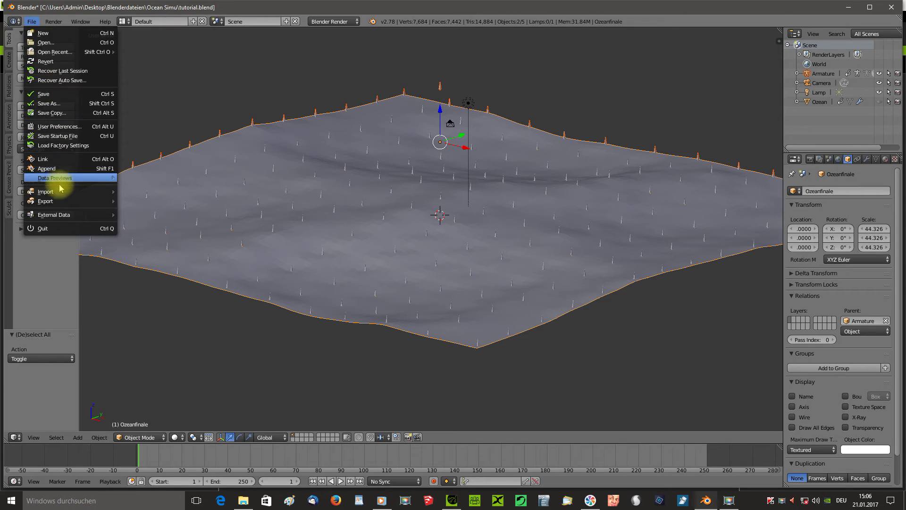
mouse_move(46, 201)
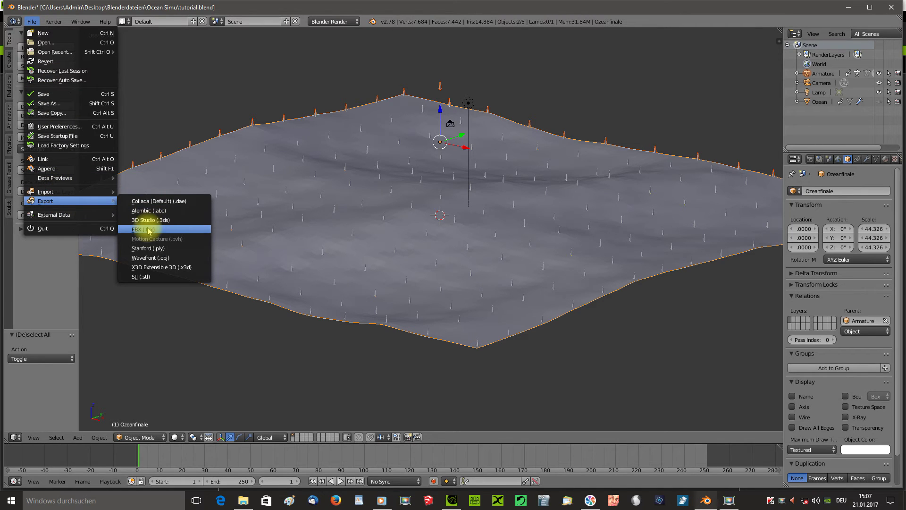
left_click(148, 230)
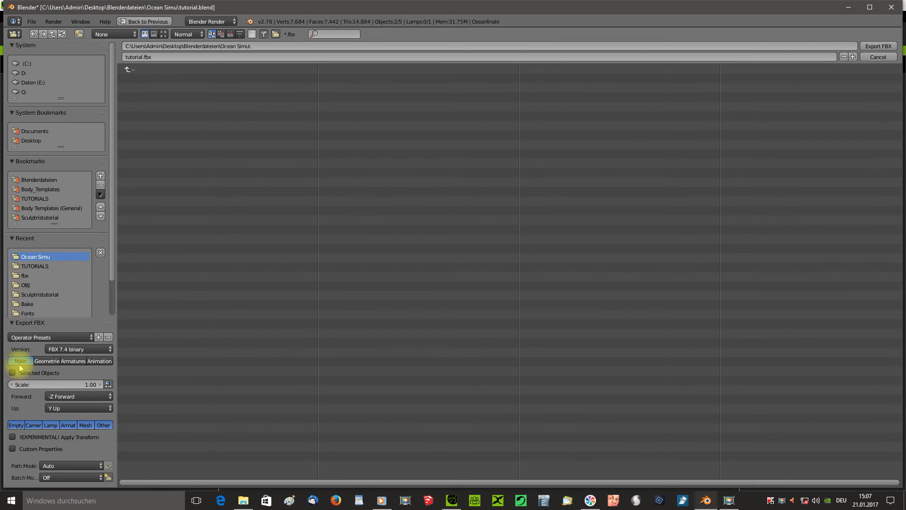
left_click(85, 427)
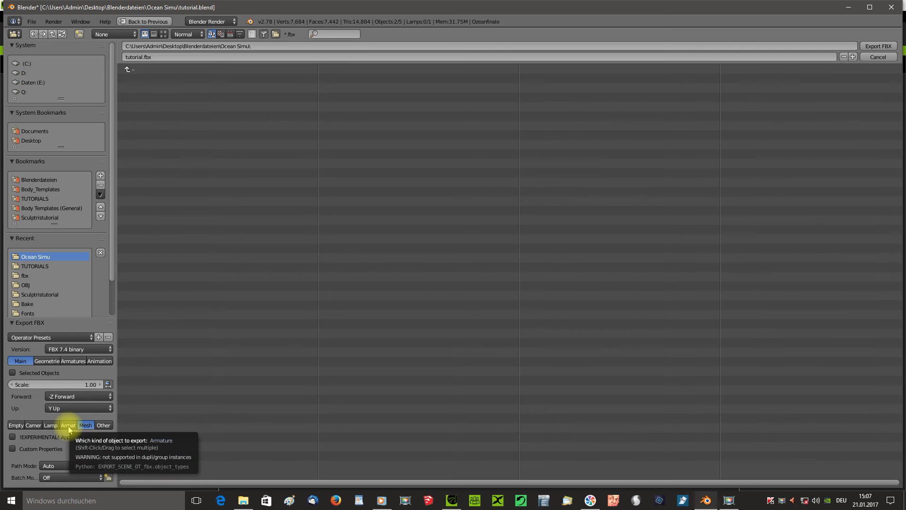
left_click(68, 426, "shift")
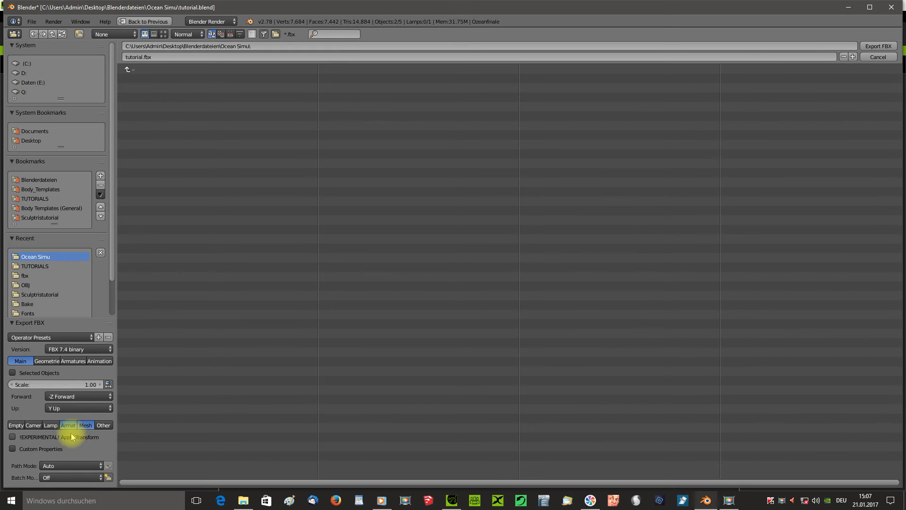
left_click(13, 373)
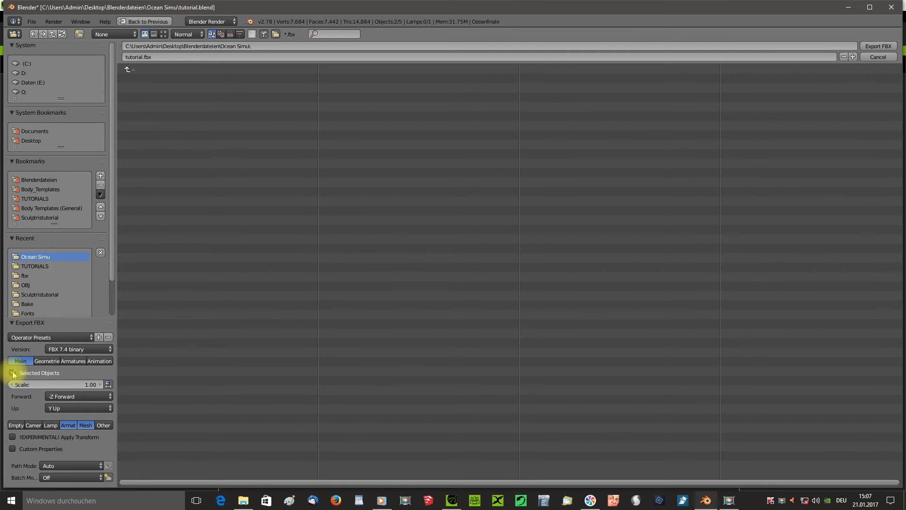
left_click(94, 364)
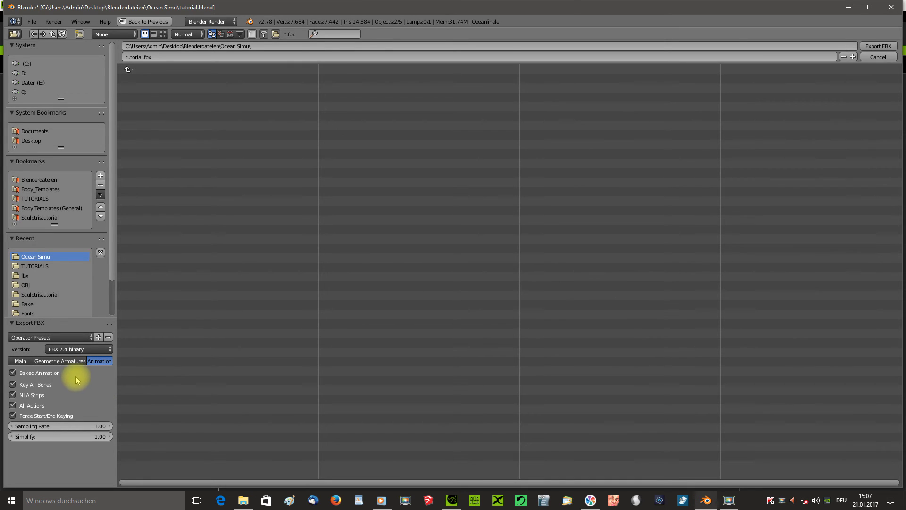
left_click(69, 361)
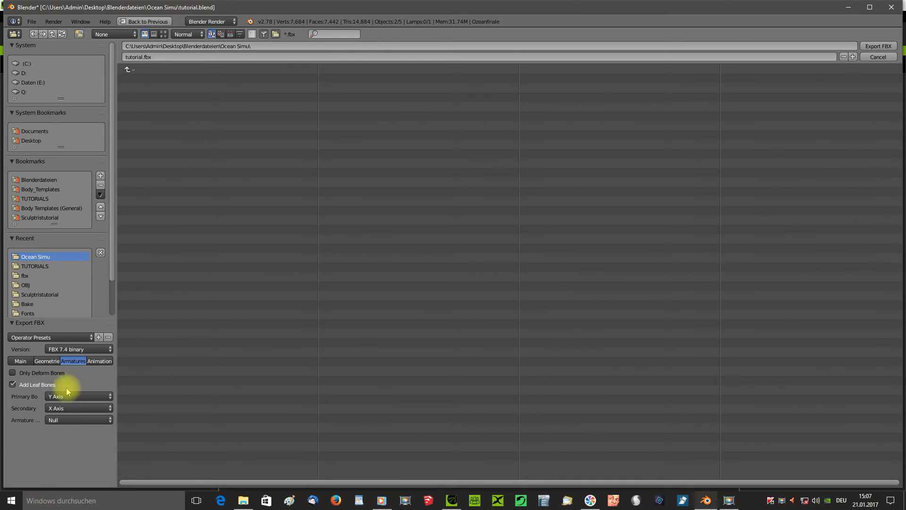
left_click(13, 385)
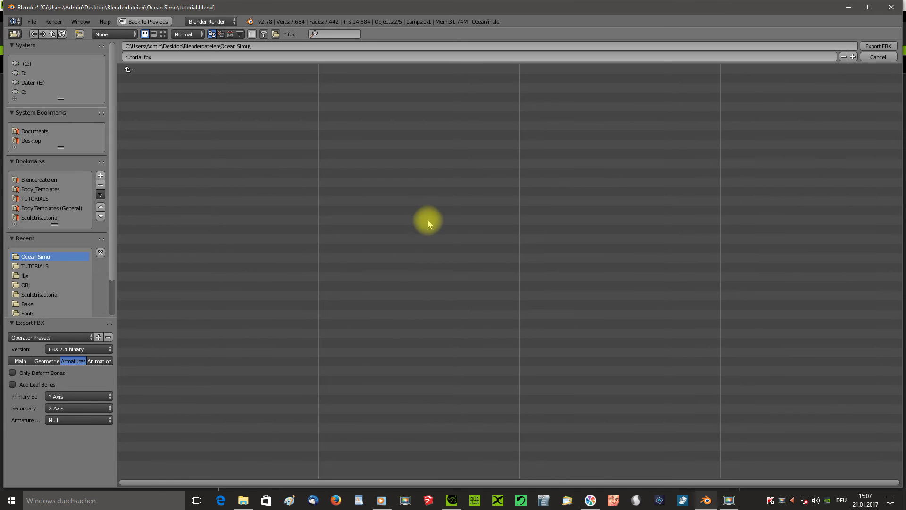
Step: Export tutorial.fbx into the TUTORIALS\fbx folder
left_click(40, 200)
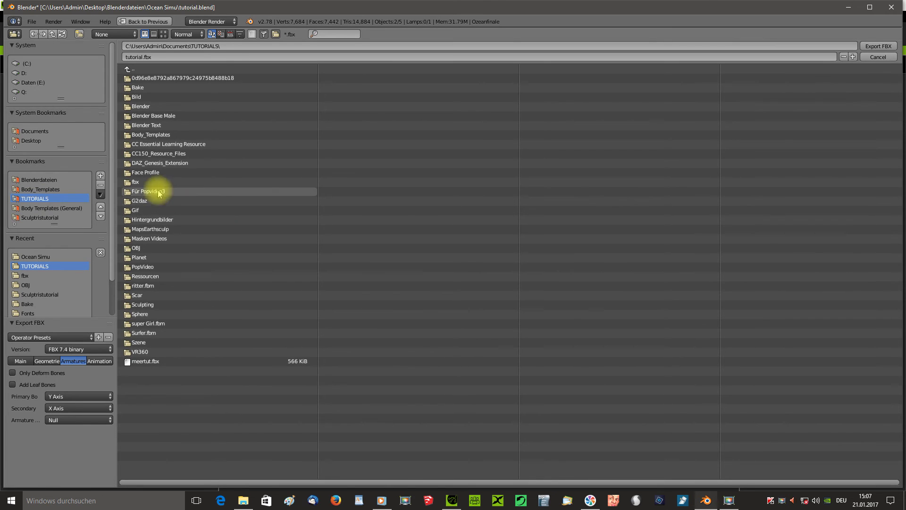
left_click(146, 182)
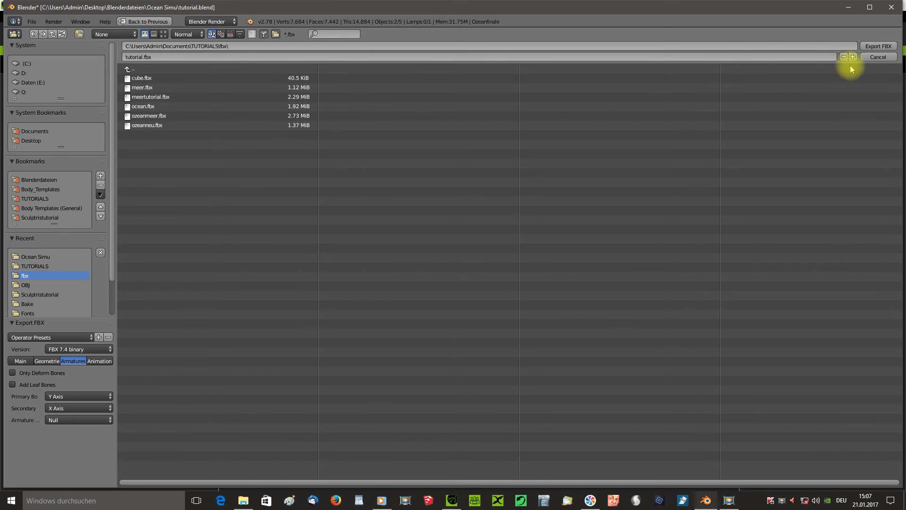
left_click(879, 49)
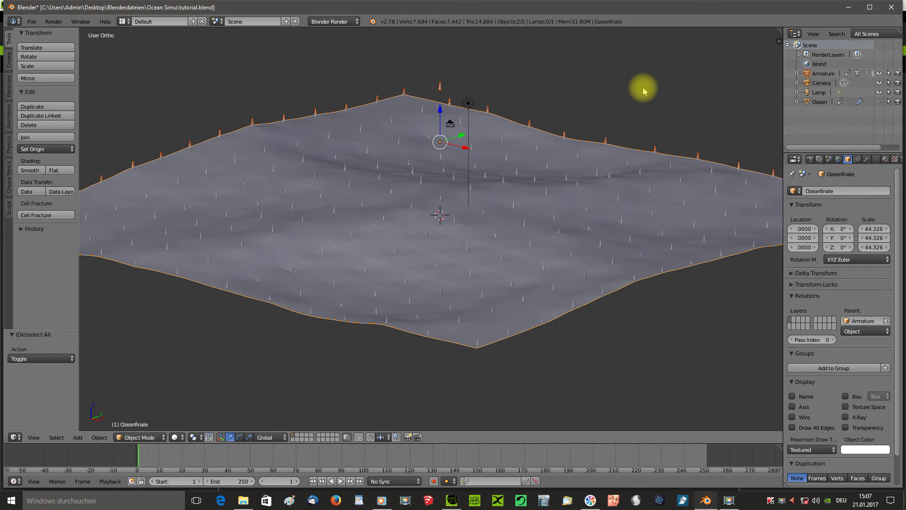
Step: Save the Blender file and start opening a file in iClone 3DXchange
key("ctrl+s")
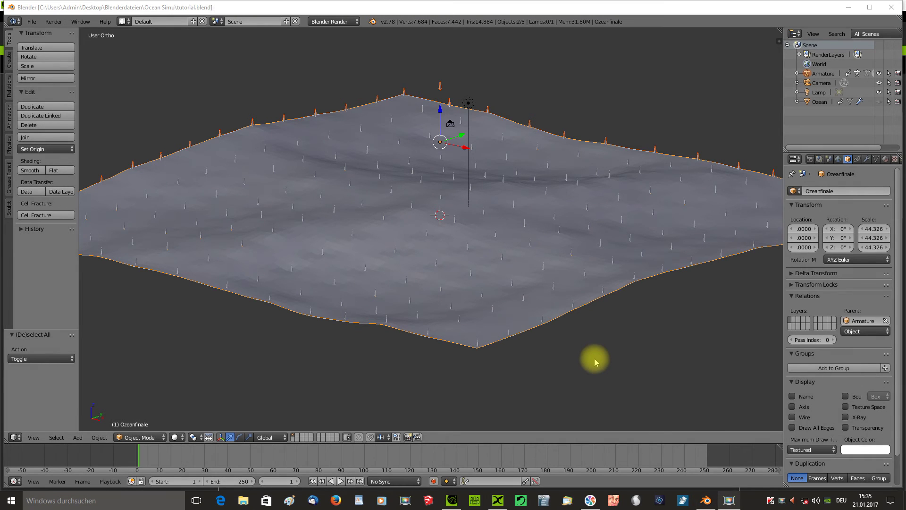
left_click(501, 496)
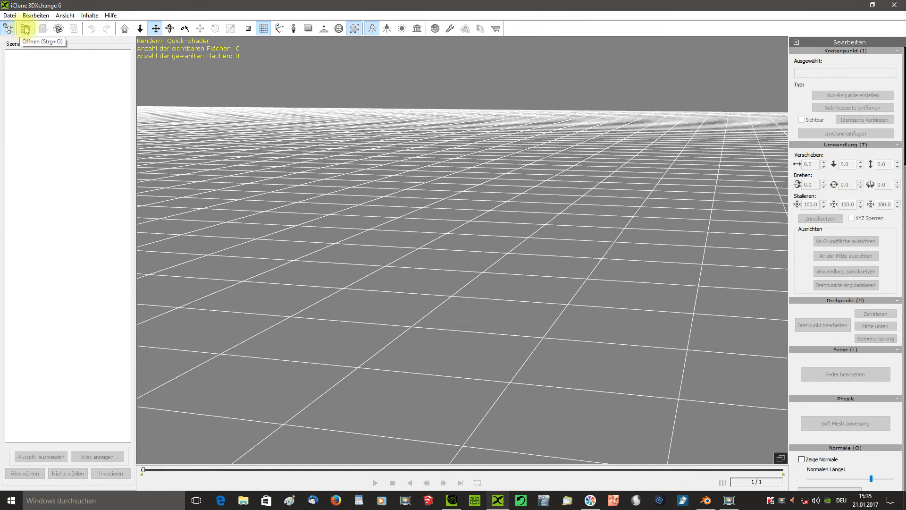
left_click(26, 29)
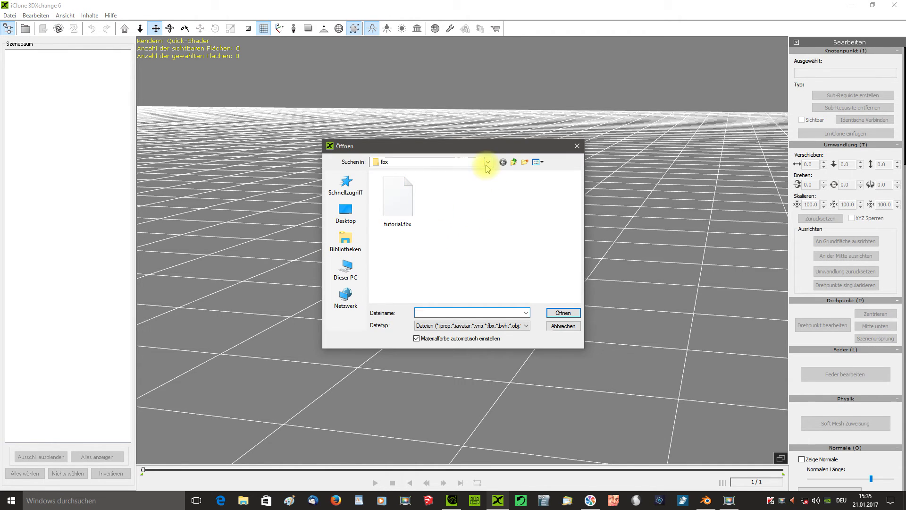
Step: Browse to TUTORIALS\fbx and open tutorial.fbx for import
left_click(488, 162)
left_click_drag(488, 249, 488, 222)
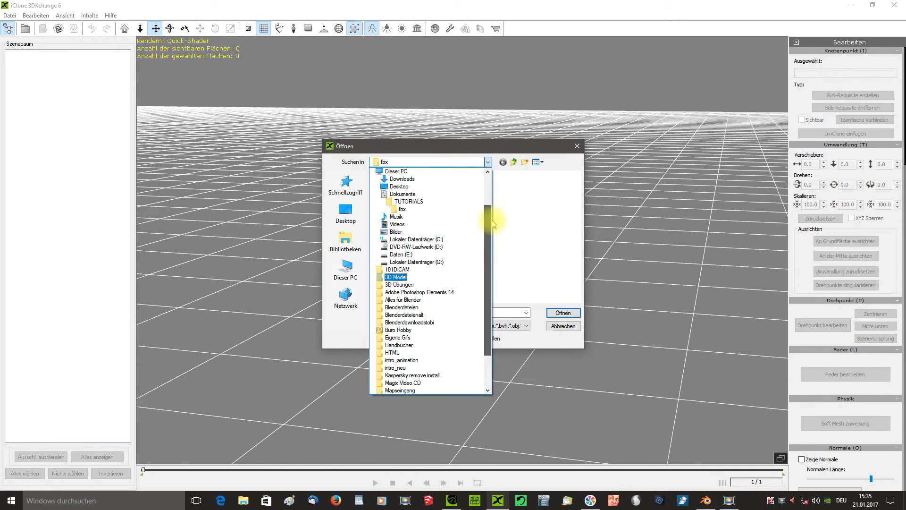
left_click(441, 203)
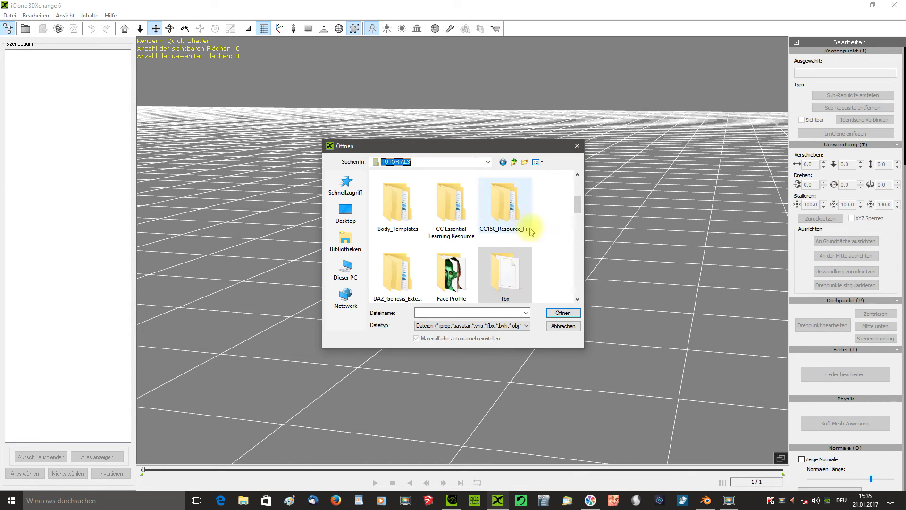
scroll(577, 206, "down", 1)
double_click(521, 256)
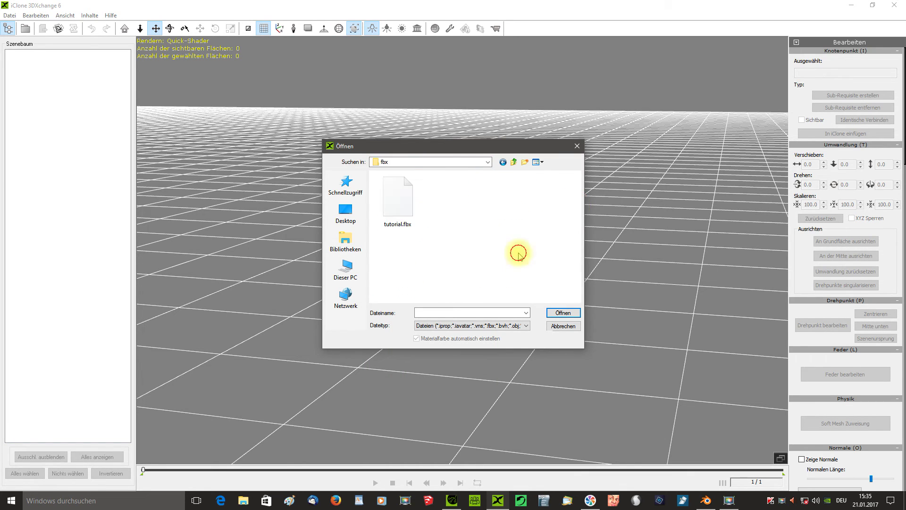
left_click(399, 207)
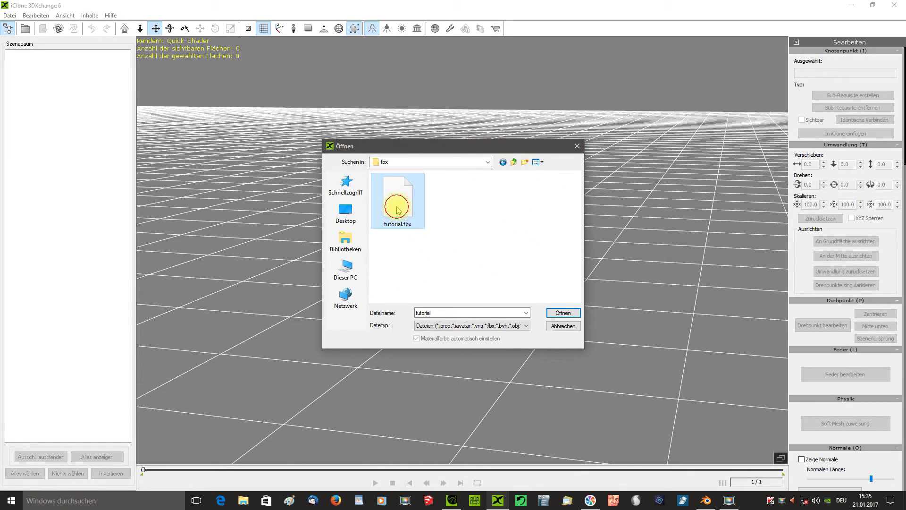
left_click(559, 313)
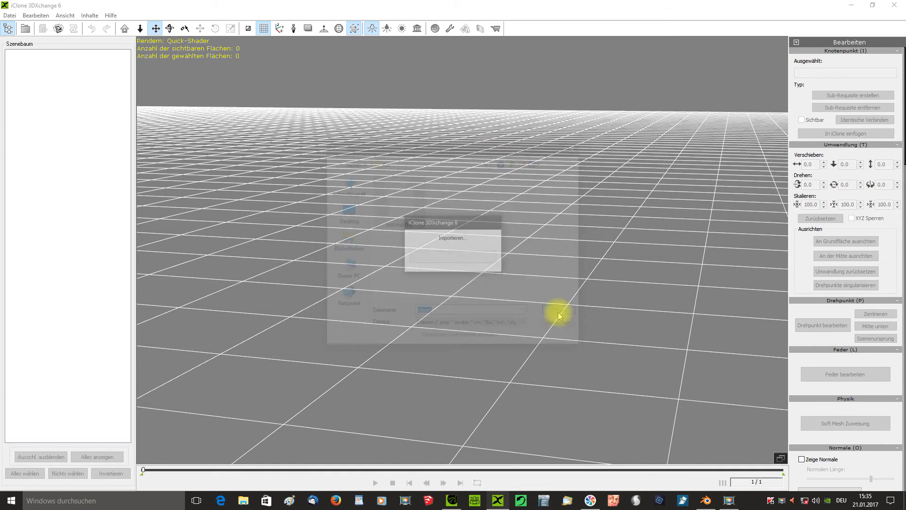
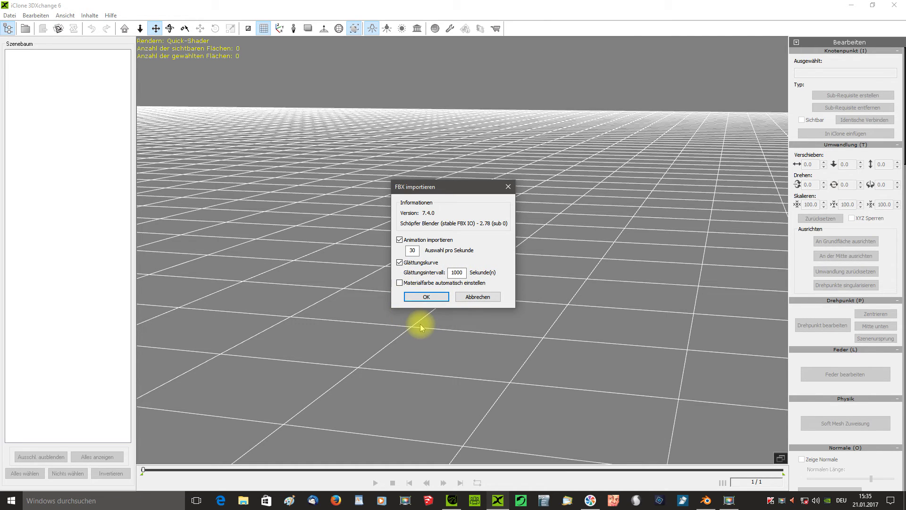
Step: Import the Blender ocean FBX together with its animation
left_click(427, 297)
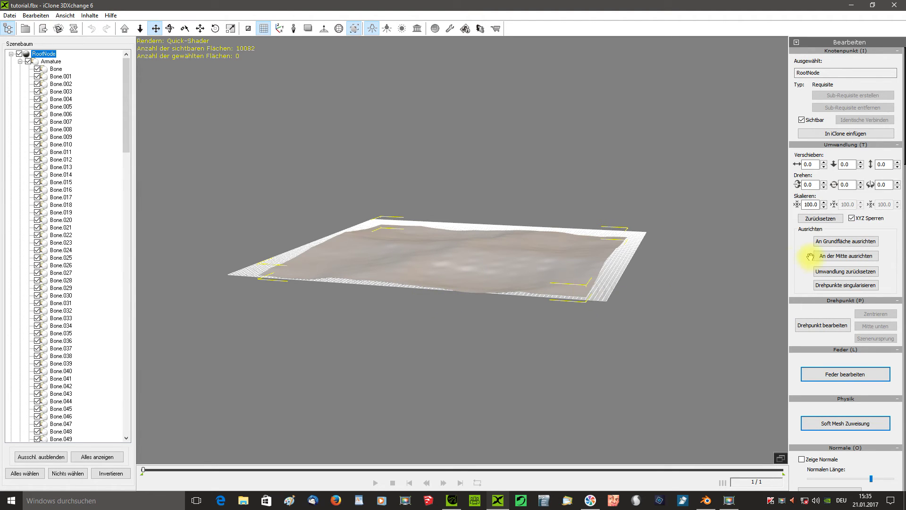
scroll(806, 258, "down", 5)
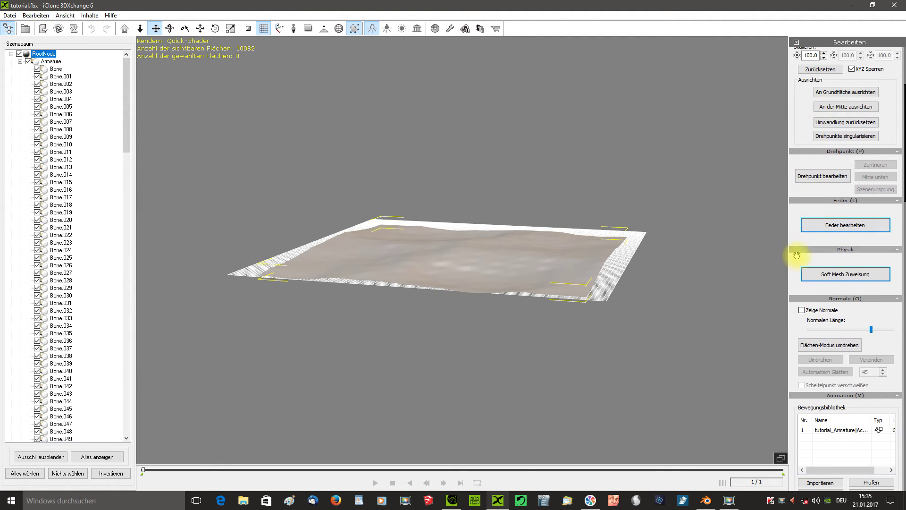
scroll(798, 259, "down", 3)
scroll(799, 172, "down", 2)
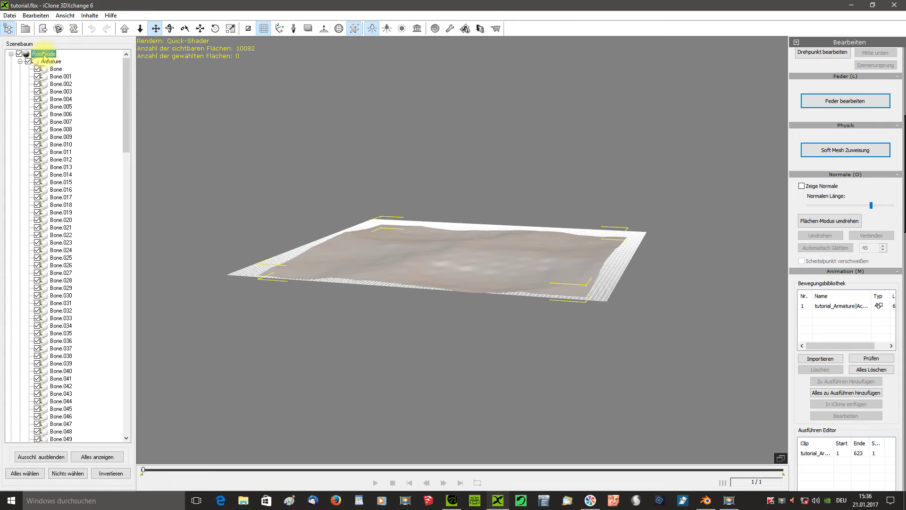
Step: Rename the scene's root node to 'Ozean'
key("F2")
left_click(44, 54)
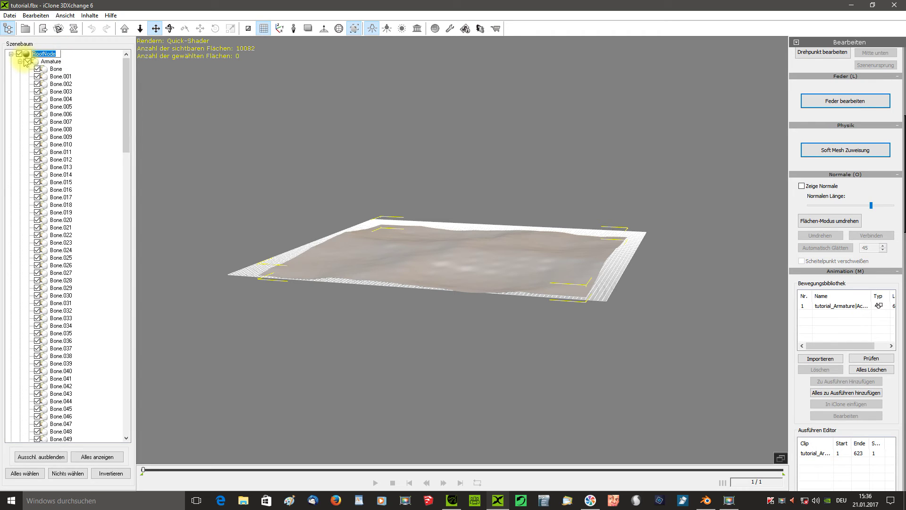
type("Ozea")
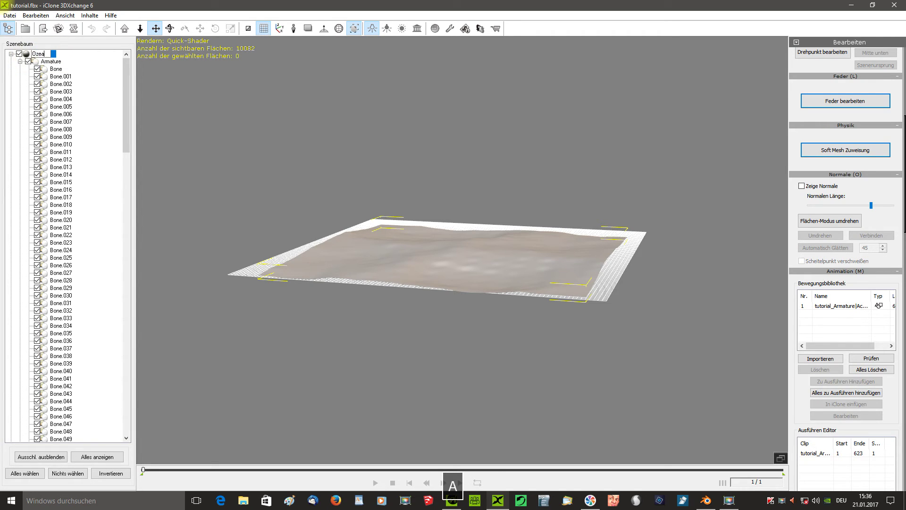
type("n")
key("Return")
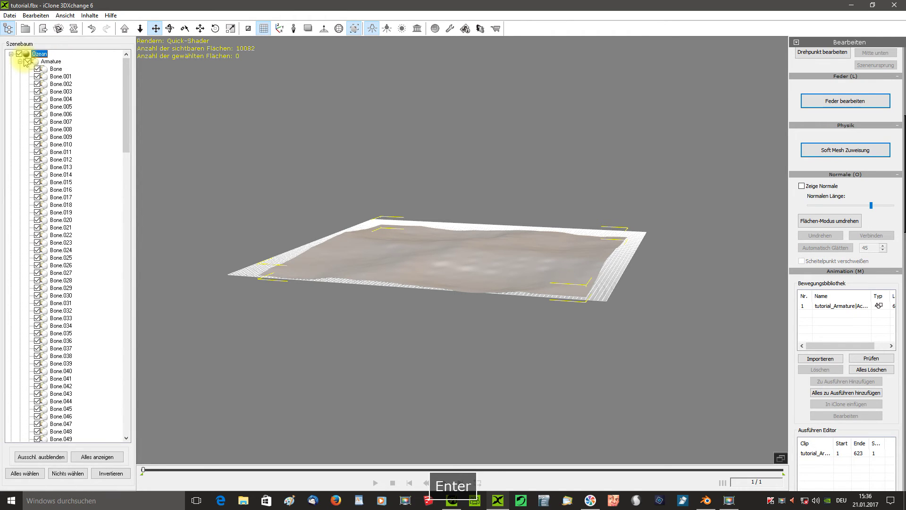
scroll(796, 194, "down", 1)
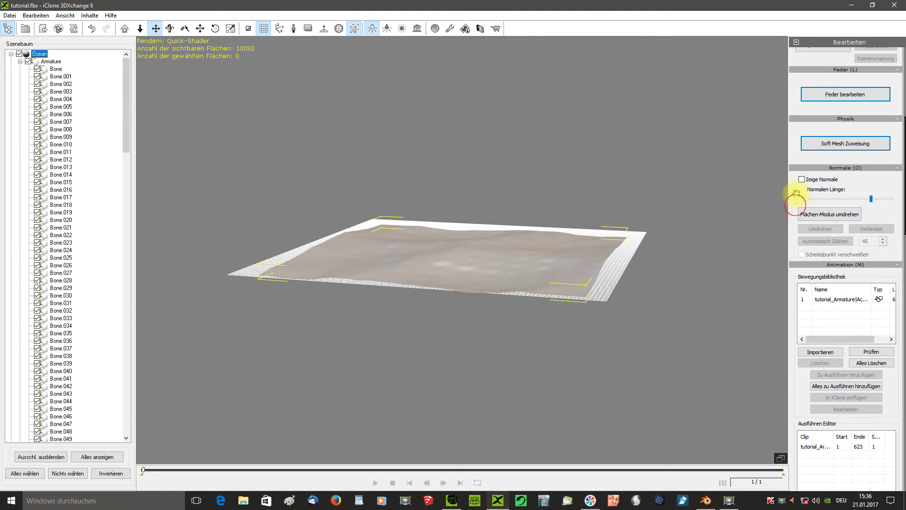
left_click_drag(796, 195, 780, 85)
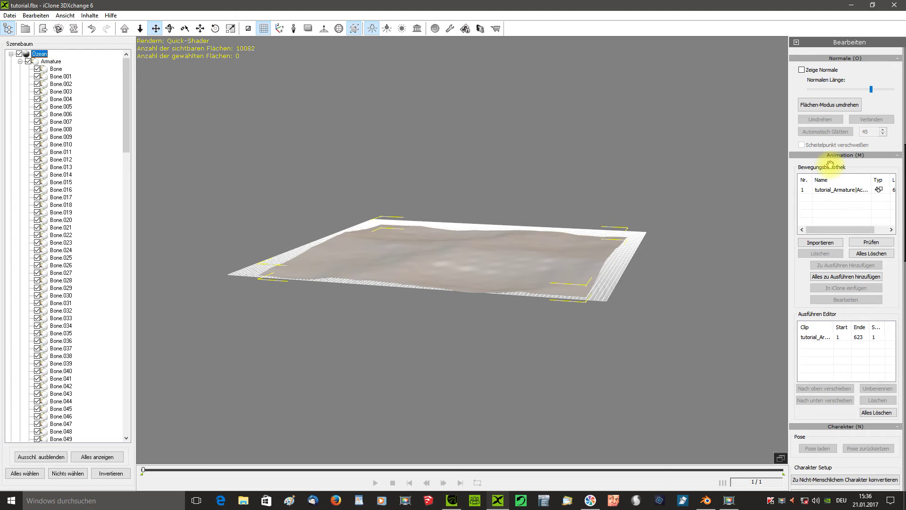
left_click(827, 191)
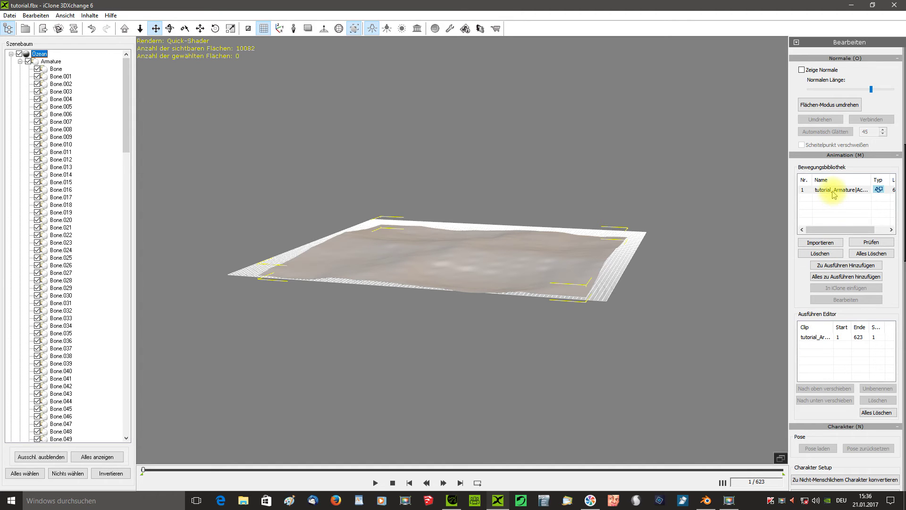
left_click(375, 483)
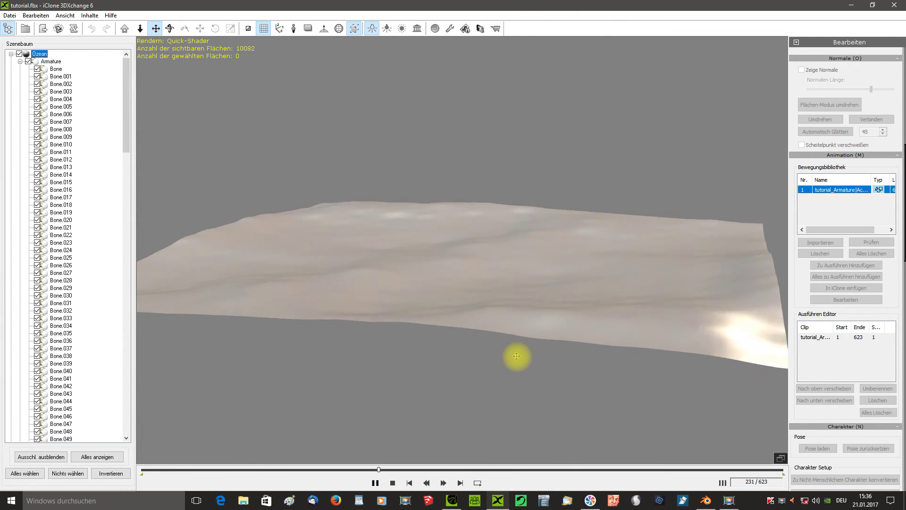
left_click(392, 483)
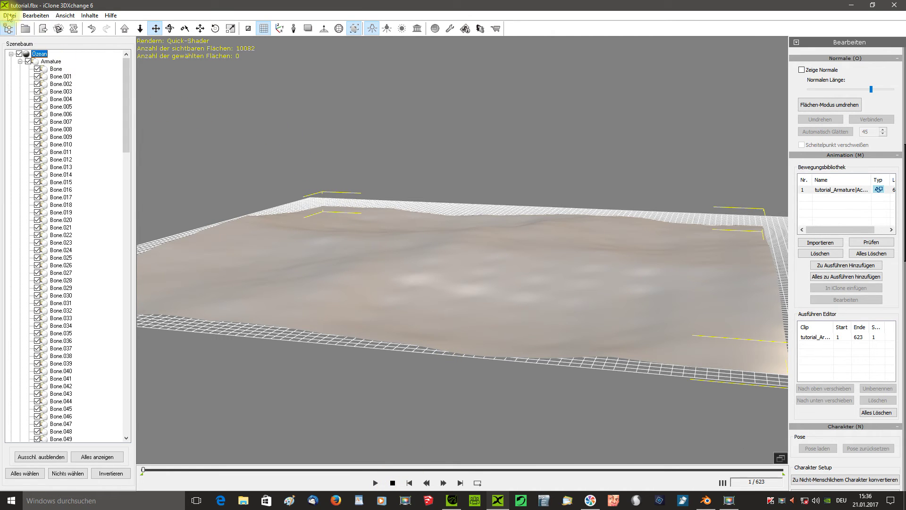
Step: Export iClone content with geometry file name 'Ozean' and animation export kept on
left_click(8, 16)
left_click(21, 45)
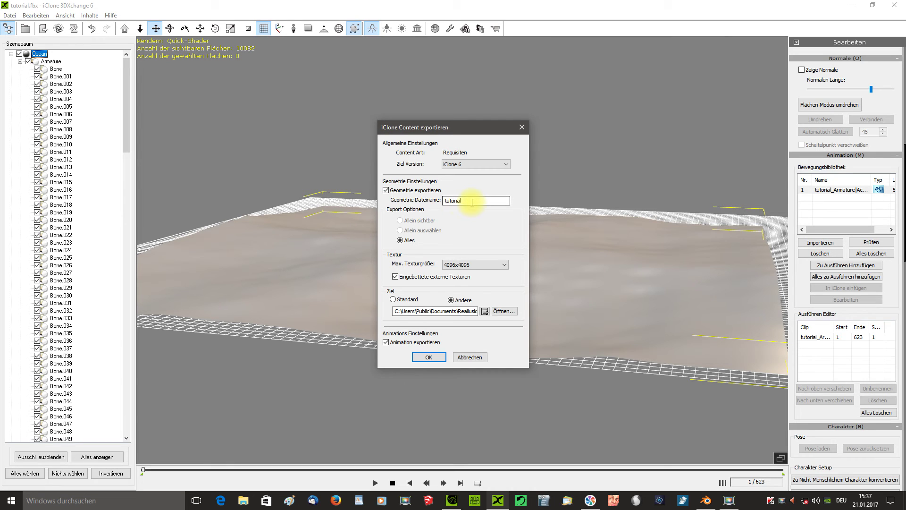
left_click_drag(472, 202, 435, 204)
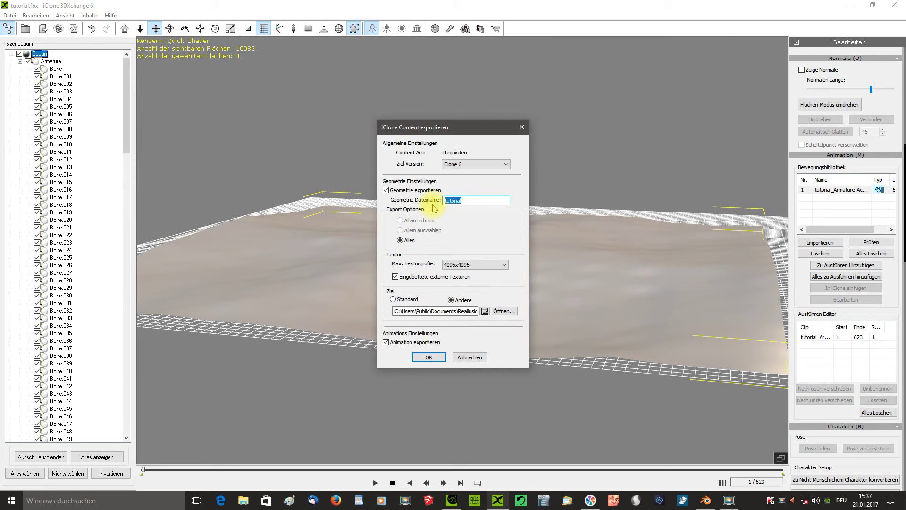
type("O")
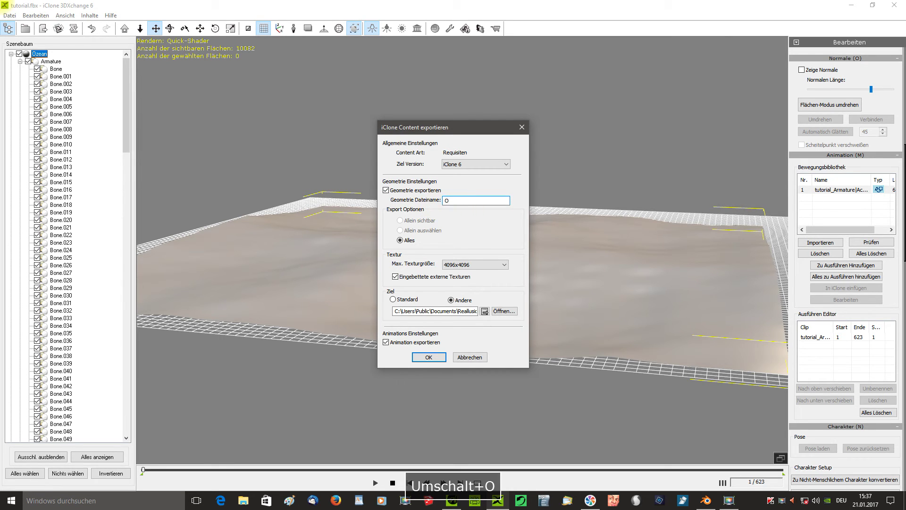
type("zean")
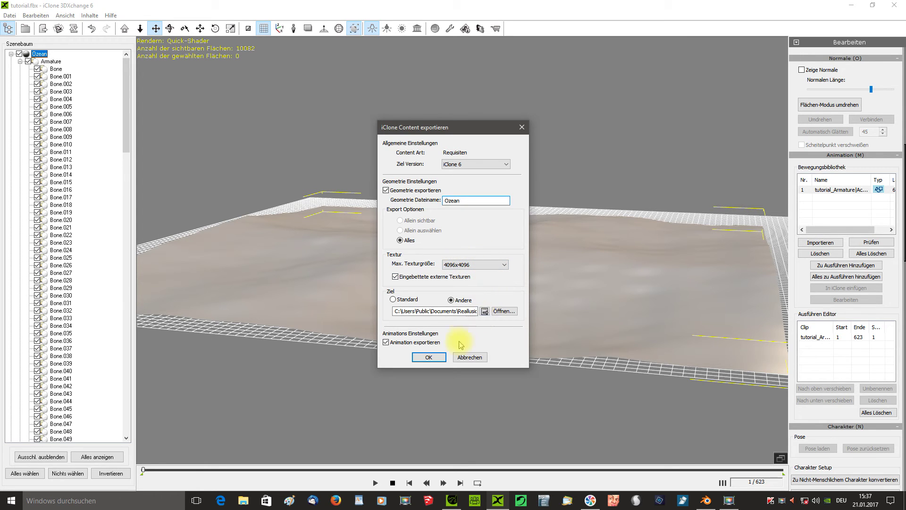
left_click(435, 358)
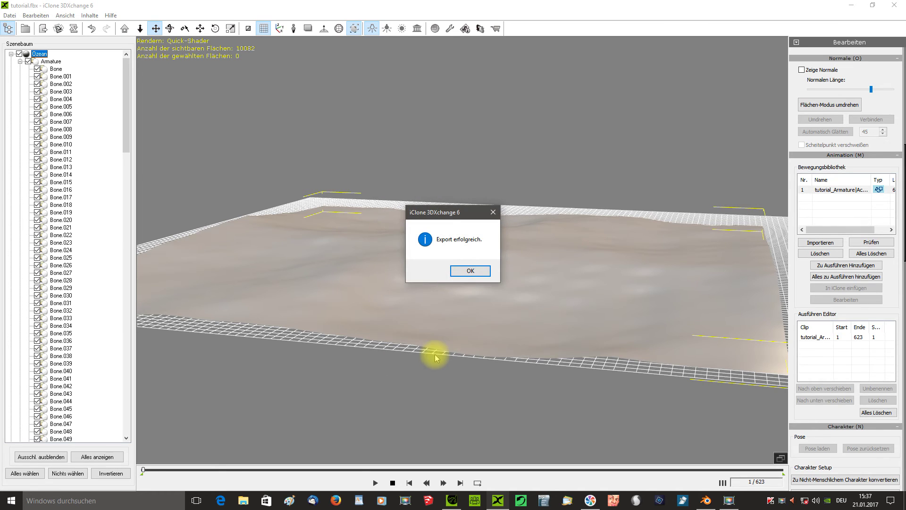
left_click(467, 273)
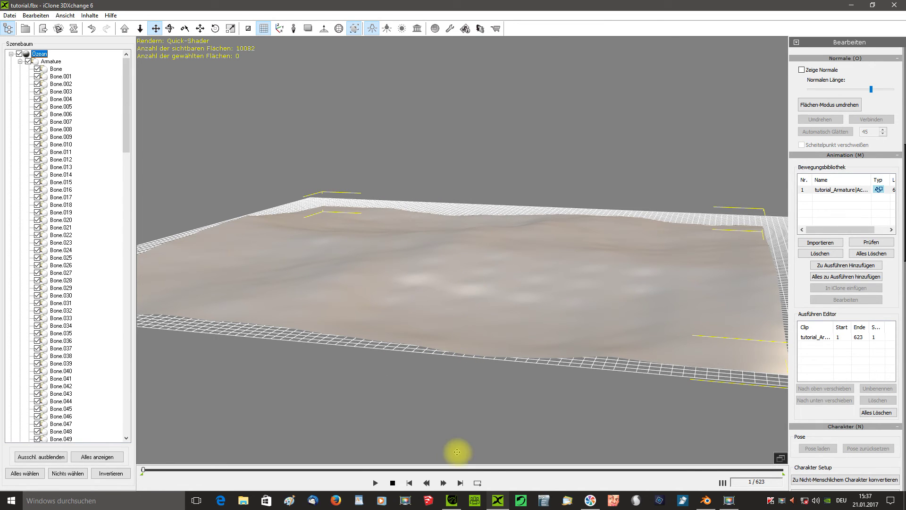
Step: In iClone 6 Pro, preview the existing ocean animation and stop it
left_click(453, 501)
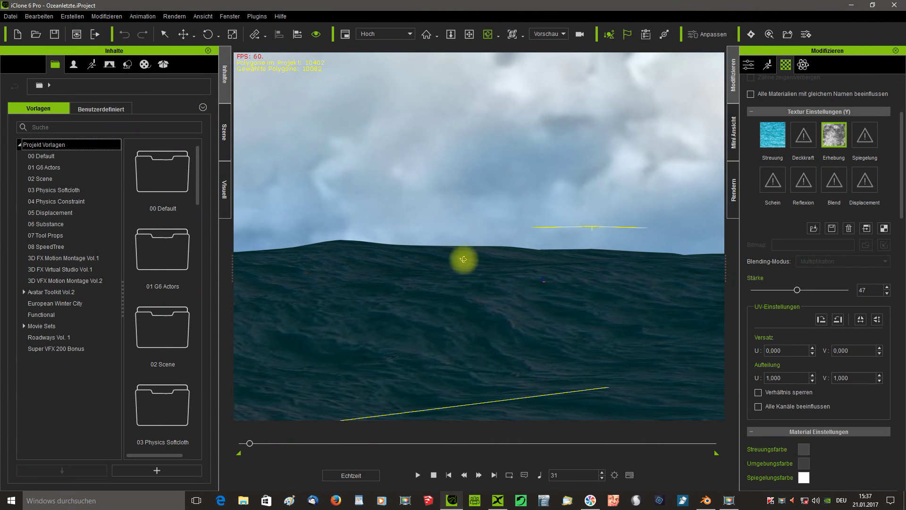
left_click(418, 475)
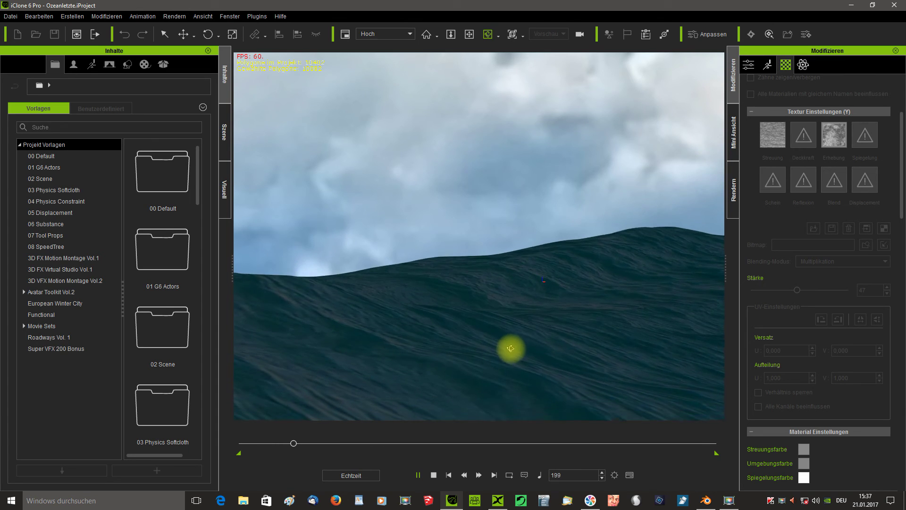
left_click(434, 475)
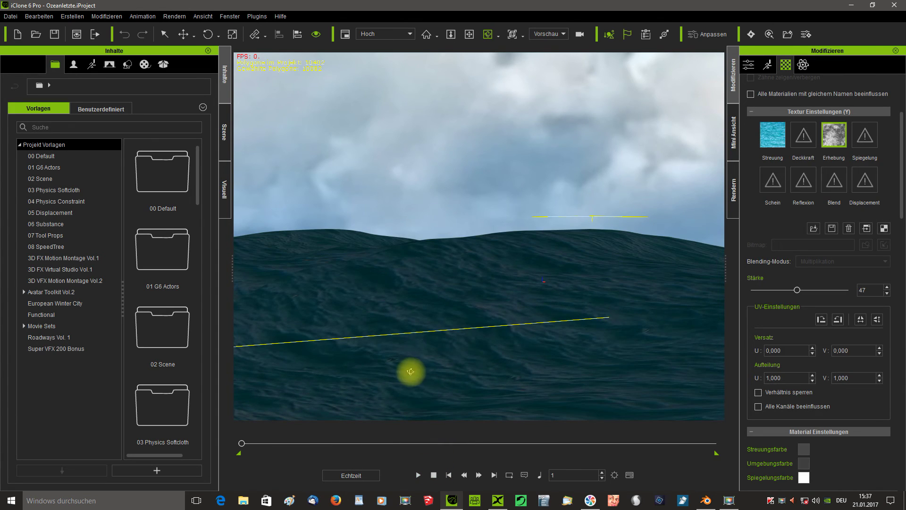
Step: Start a new project and drag the Ozean prop from the Mesh props folder into it
left_click(18, 35)
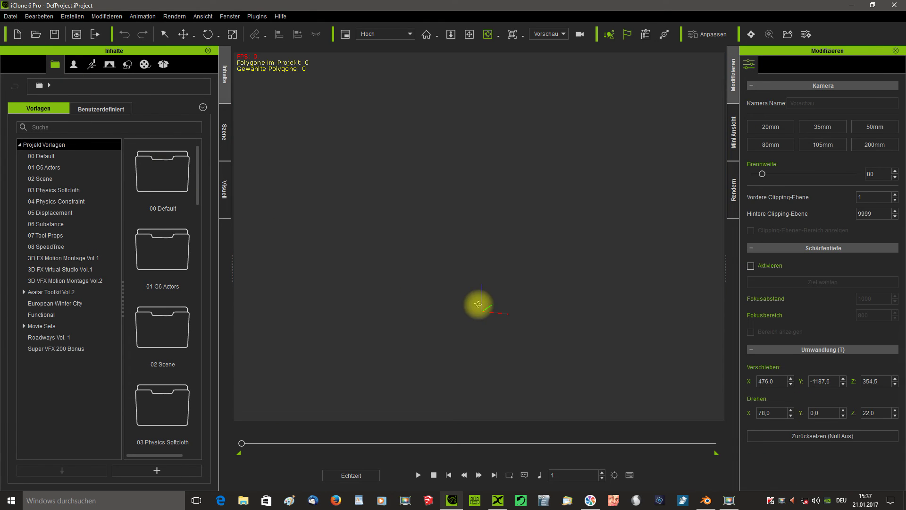
left_click(128, 65)
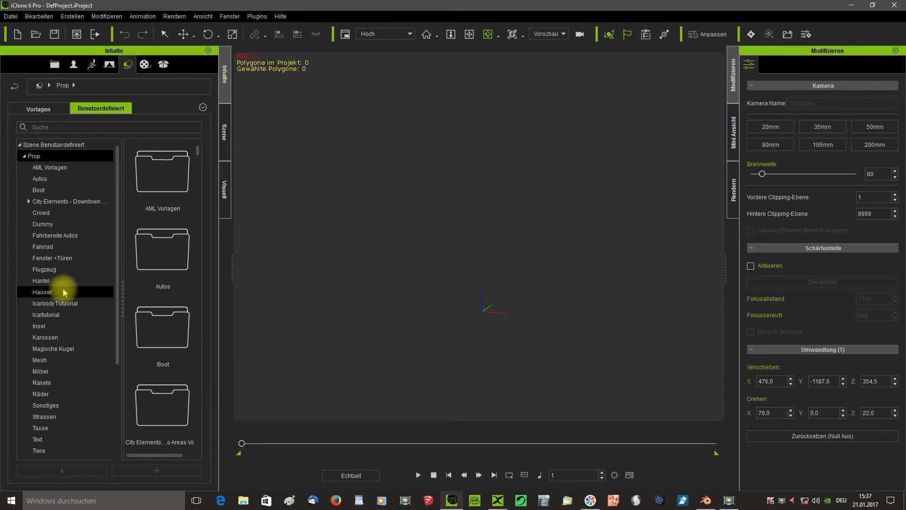
left_click(57, 363)
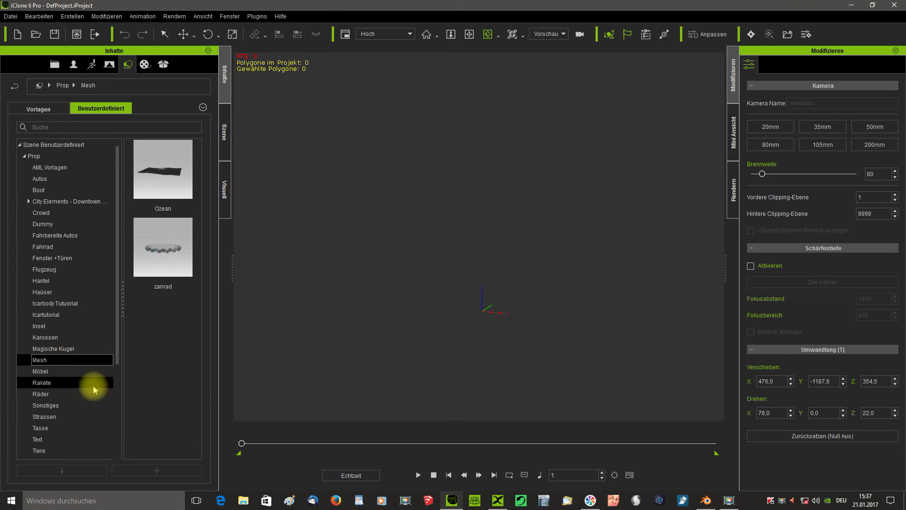
left_click(167, 173)
left_click_drag(167, 172, 434, 145)
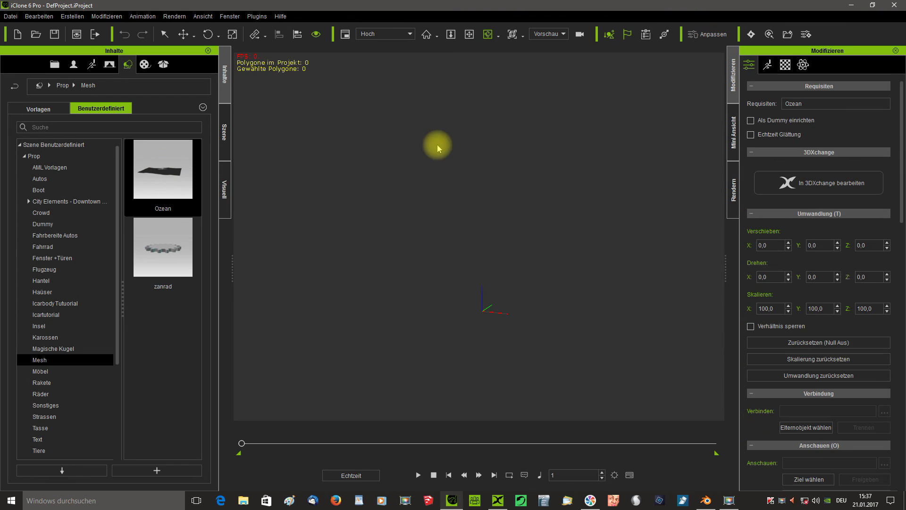
scroll(535, 193, "down", 2)
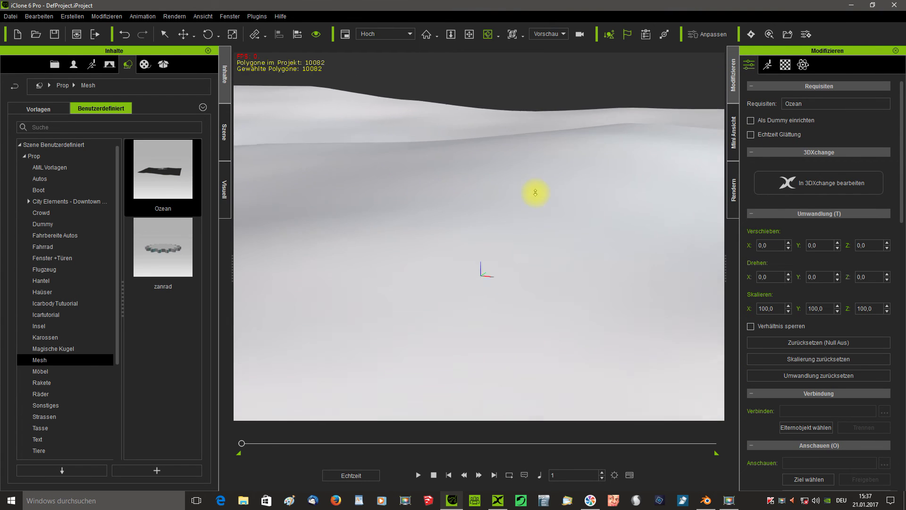
scroll(535, 193, "down", 2)
scroll(535, 192, "down", 2)
scroll(535, 192, "down", 2)
scroll(536, 192, "down", 2)
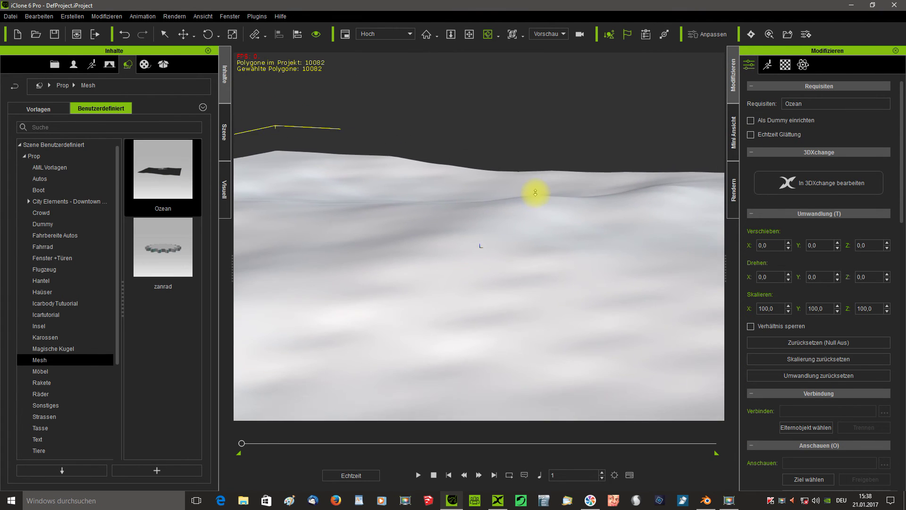
scroll(536, 191, "down", 2)
Step: Play and stop the ocean animation, then show the Szene object list
left_click(489, 34)
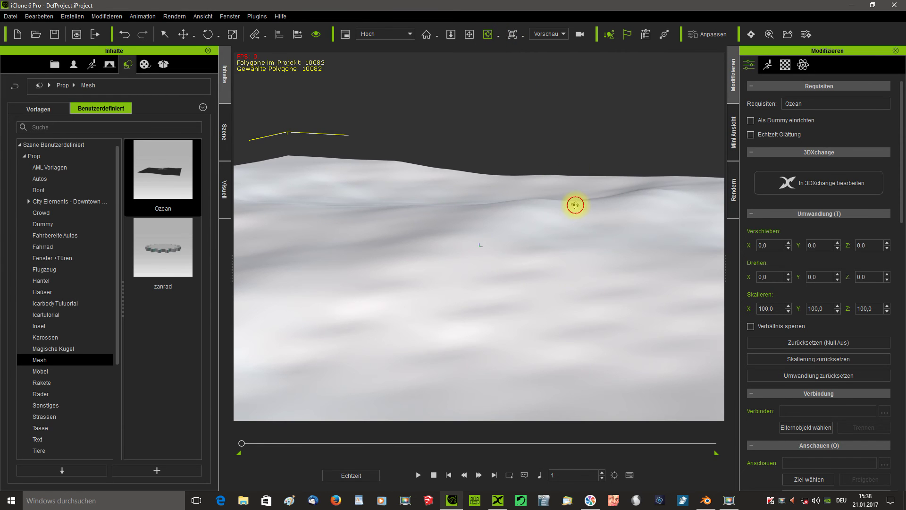
left_click_drag(575, 205, 504, 182)
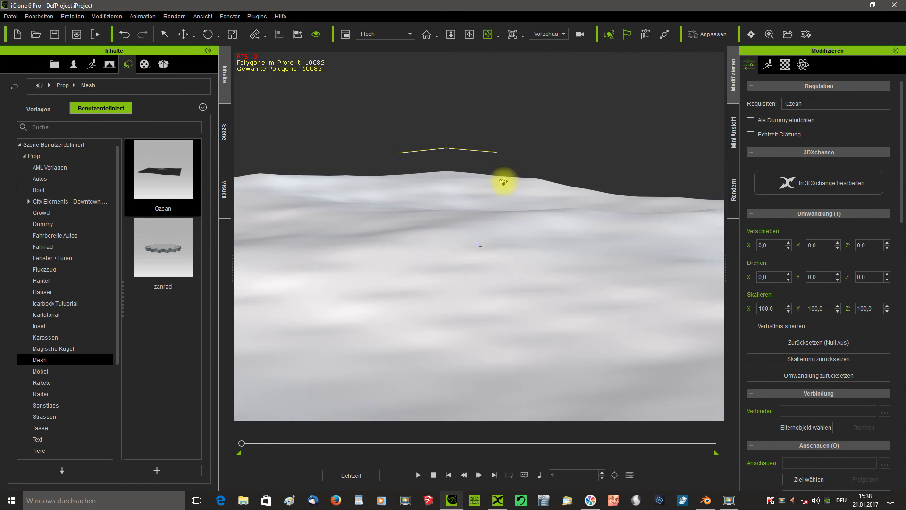
left_click(418, 475)
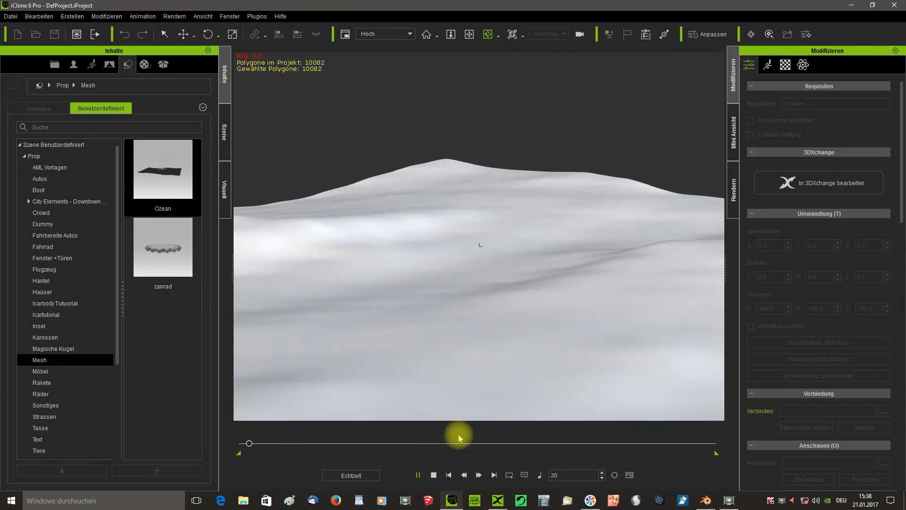
left_click(434, 475)
left_click(226, 132)
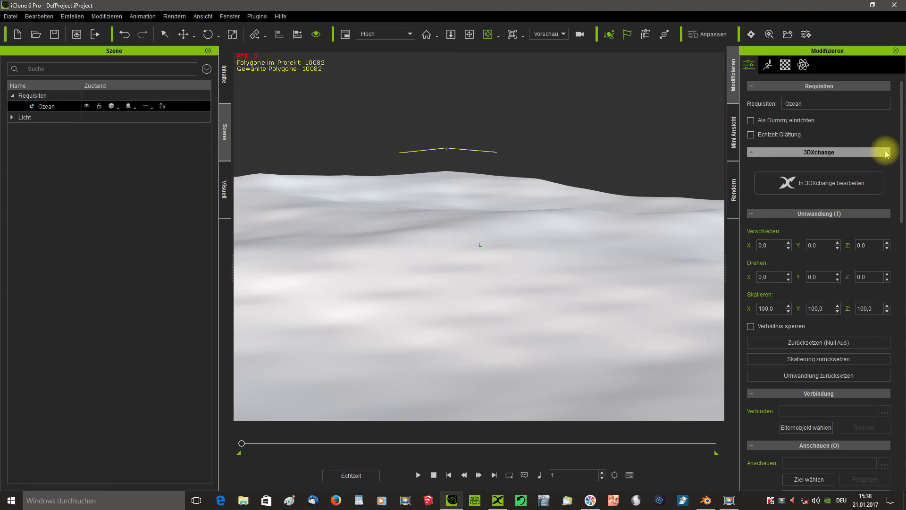
Step: Set the ocean material's UV alignment to Z and apply it
left_click(786, 67)
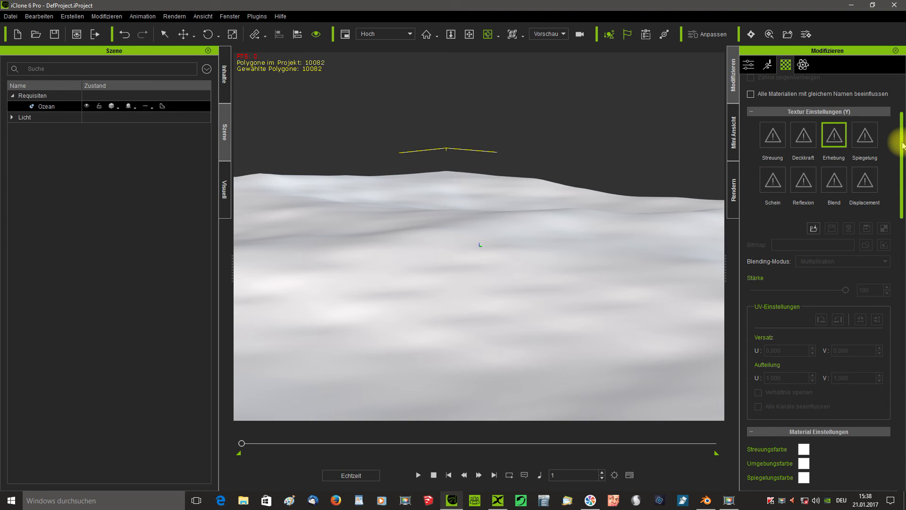
left_click_drag(902, 145, 902, 416)
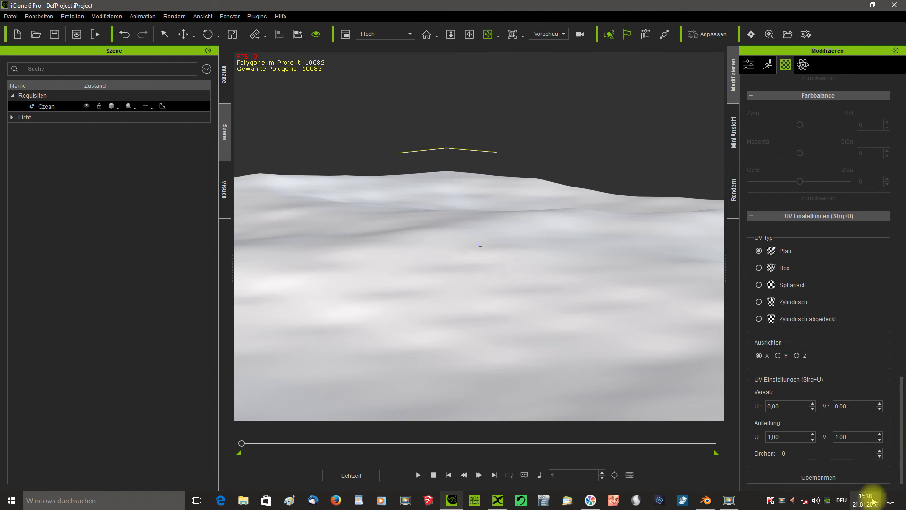
left_click(797, 356)
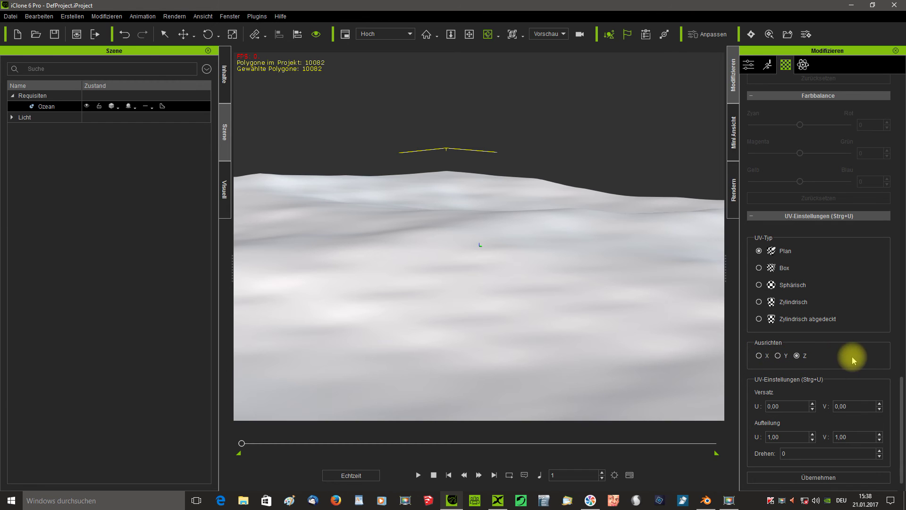
left_click(821, 477)
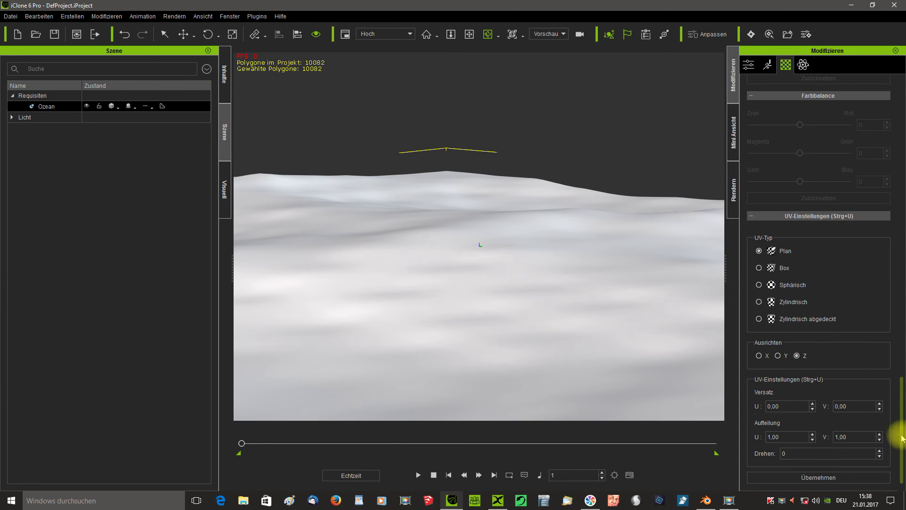
left_click_drag(902, 438, 905, 130)
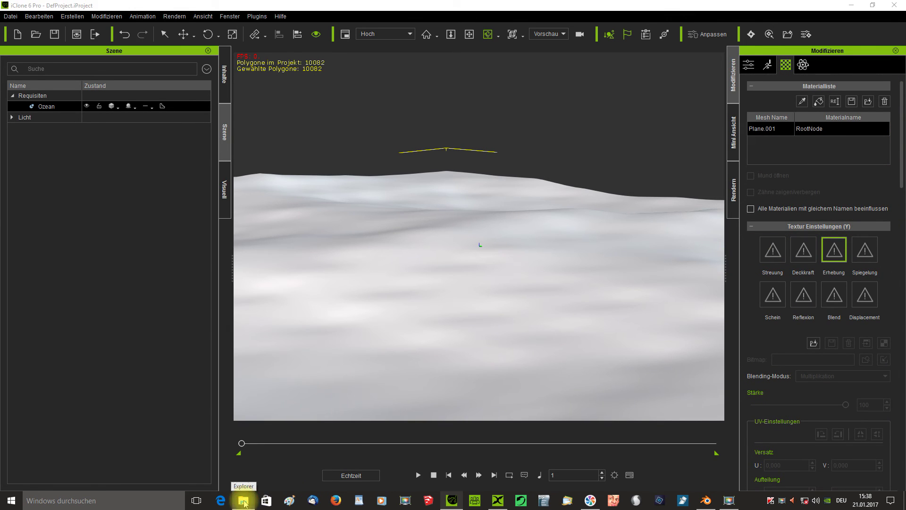
left_click(244, 501)
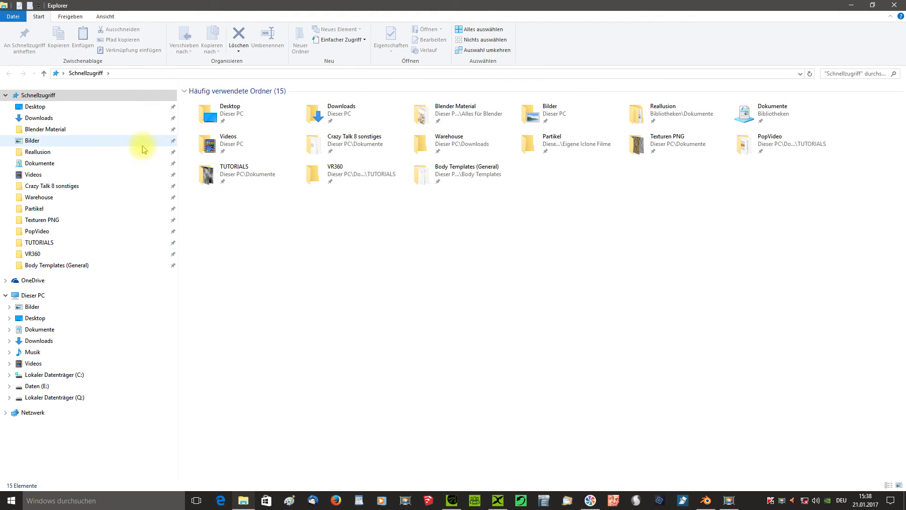
Step: Drag TexturesCom_WaterPlain0025_M from the Blender Material folder onto the ocean's diffuse slot
left_click(134, 135)
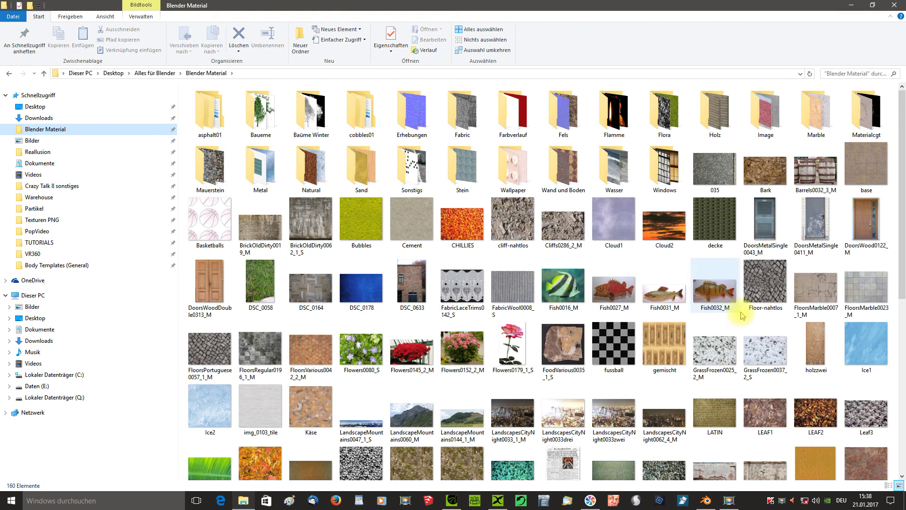
left_click_drag(902, 227, 902, 391)
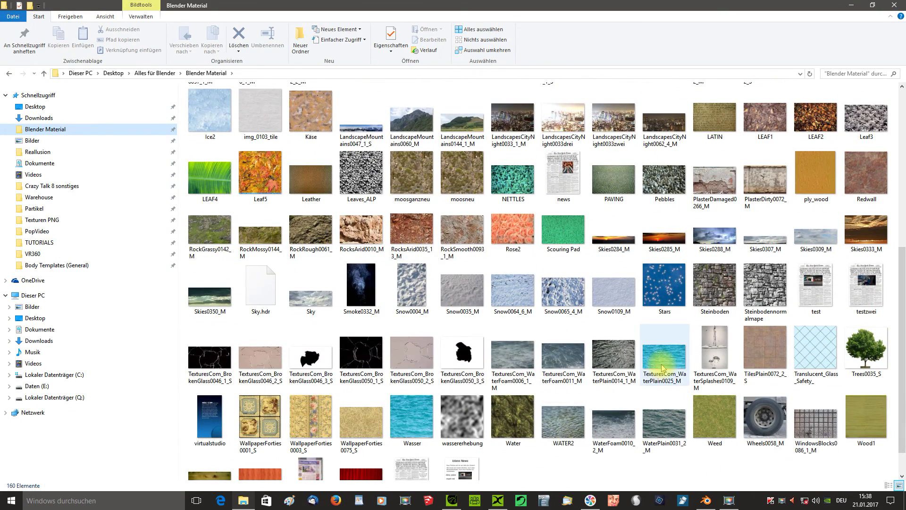
left_click_drag(662, 368, 499, 461)
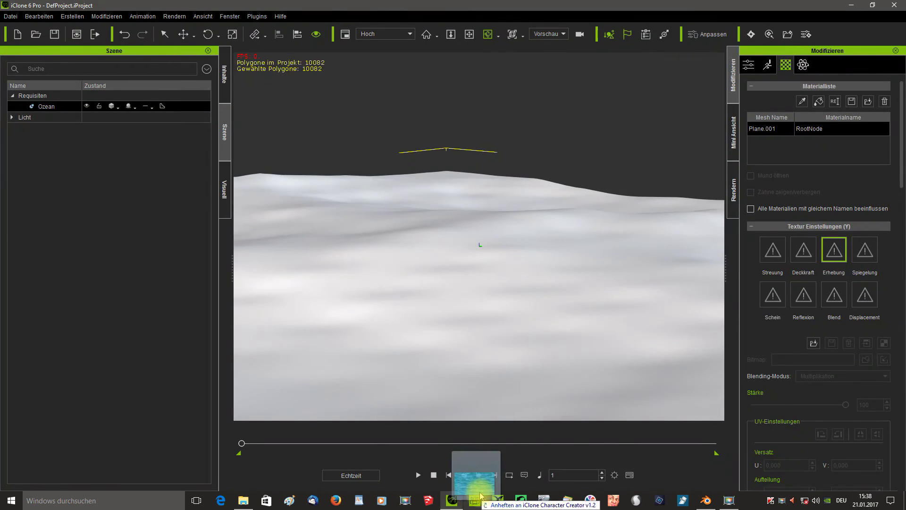
mouse_move(500, 461)
left_mouse_down()
mouse_move(786, 333)
mouse_move(775, 259)
left_mouse_up()
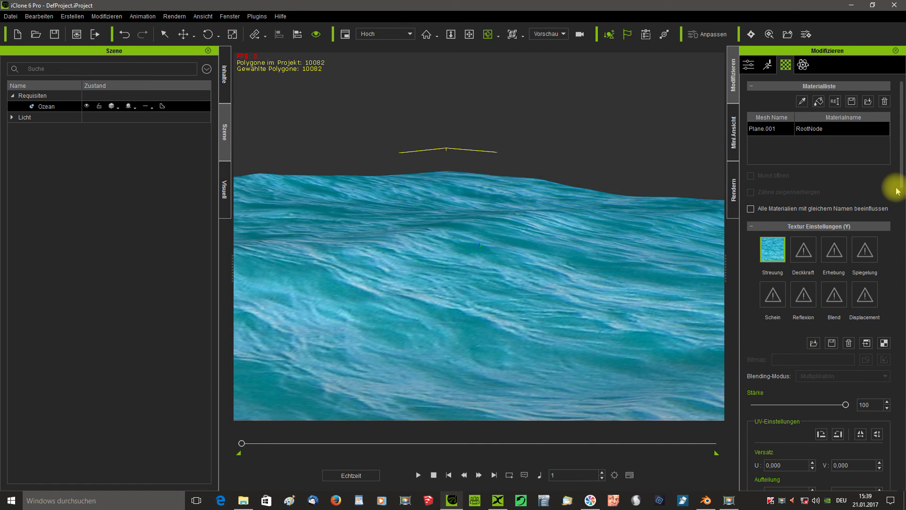
Step: Tile the water texture at 2 in both U and V
left_click_drag(902, 182, 903, 232)
left_click_drag(790, 312, 725, 317)
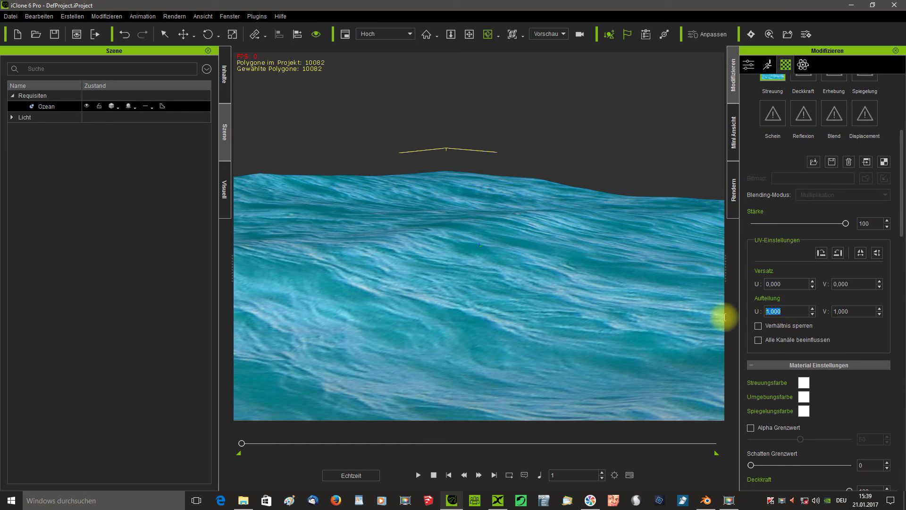
type("2")
key("Return")
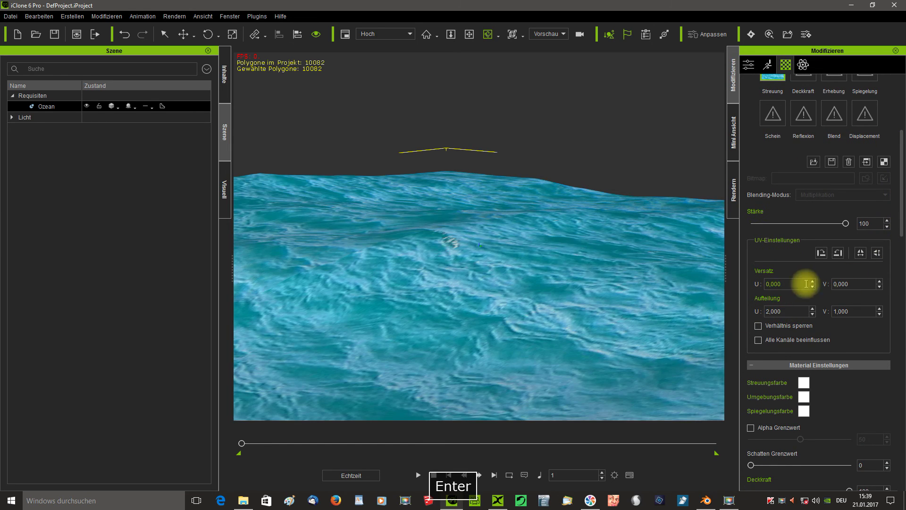
type("2")
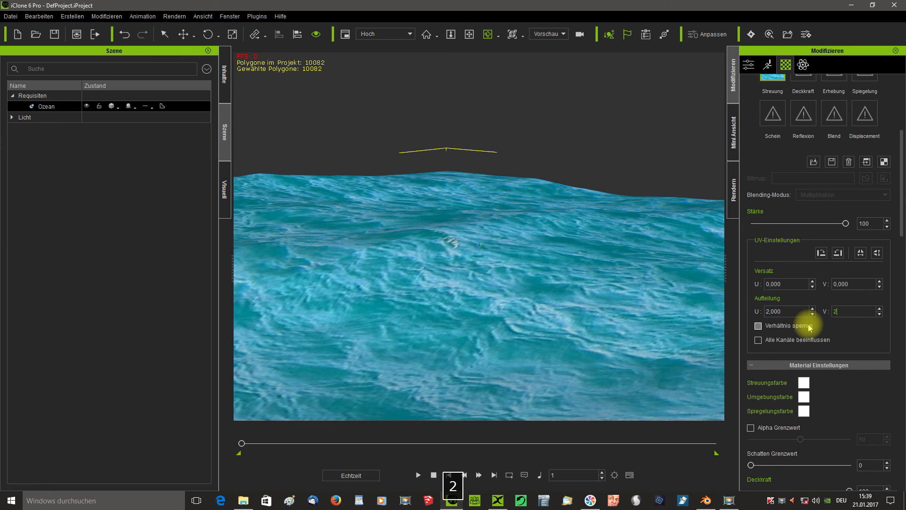
key("Return")
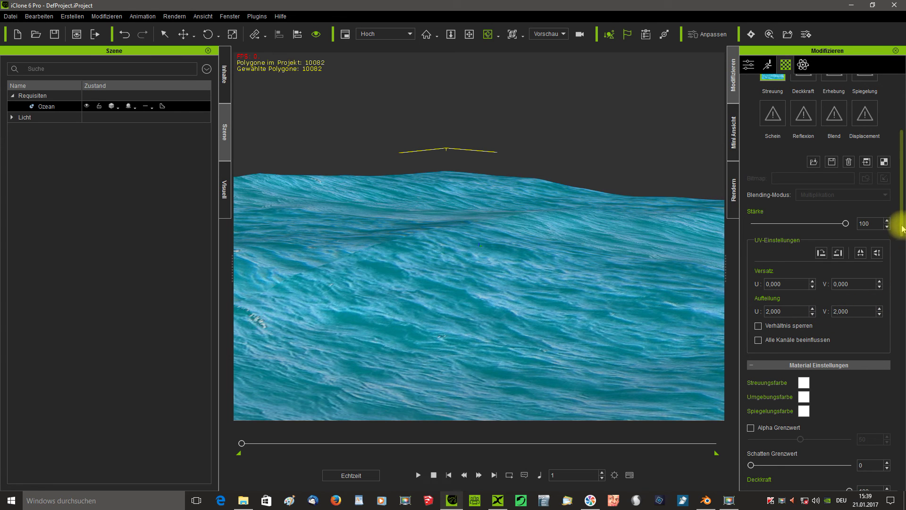
left_click_drag(903, 226, 902, 283)
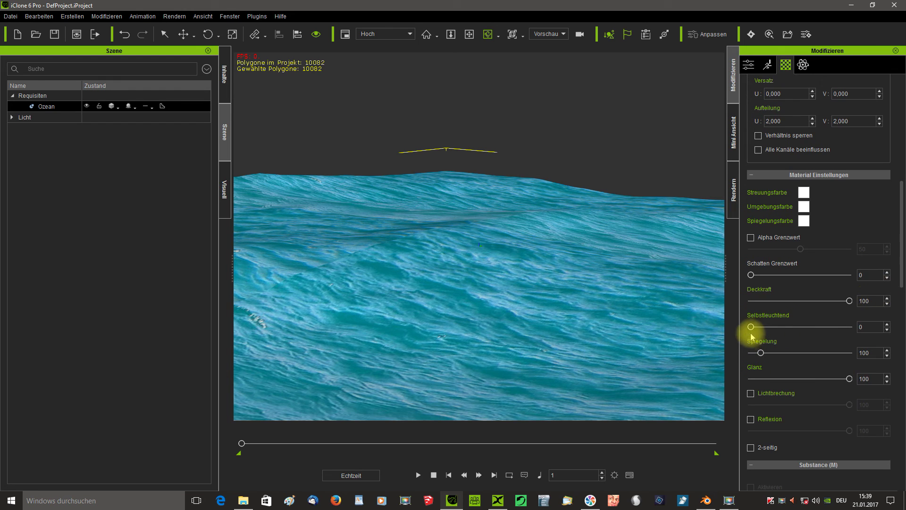
Step: Raise the ocean's self-illumination to 74 and specular to 576
left_click_drag(751, 327, 824, 339)
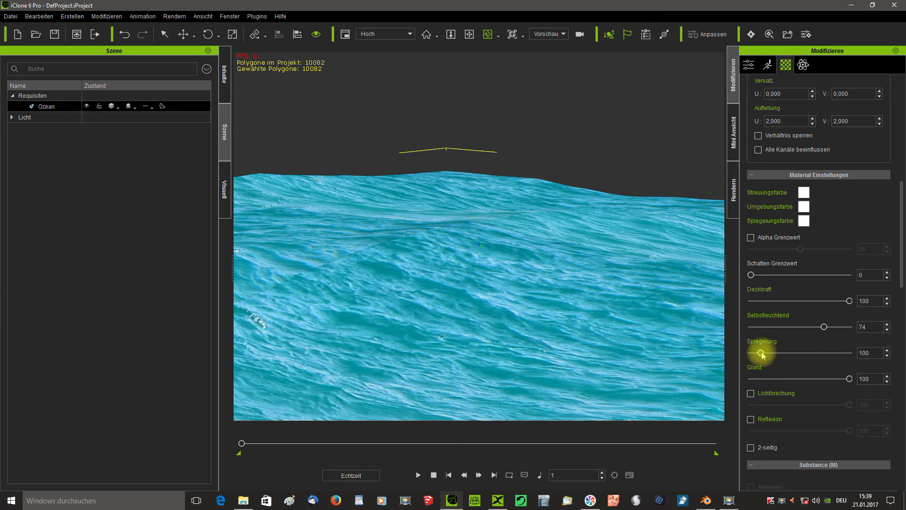
left_click_drag(761, 353, 809, 355)
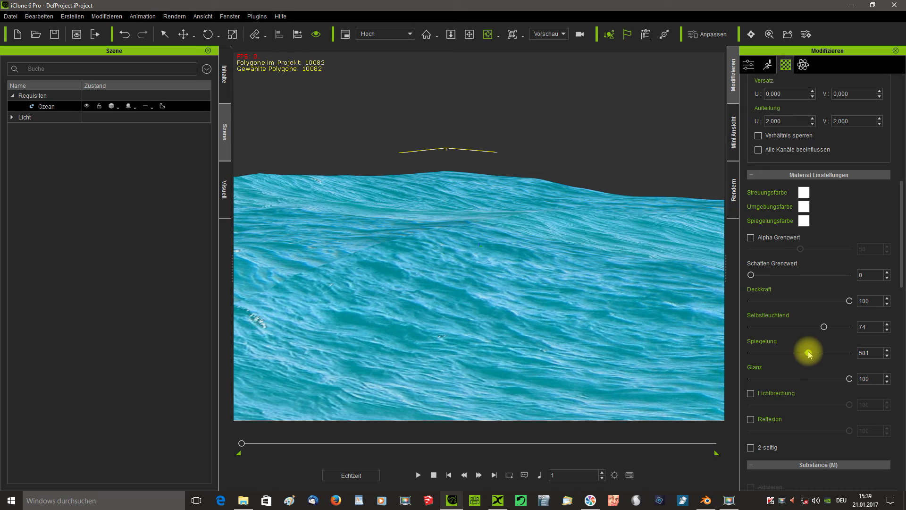
left_click(811, 355)
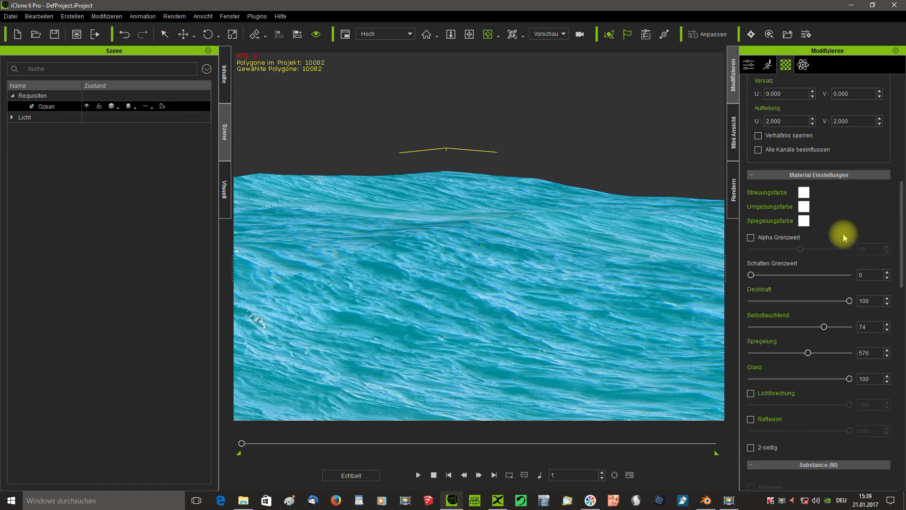
Step: Set the diffuse colour to grey 115 and the ambient colour to grey 117
left_click(804, 193)
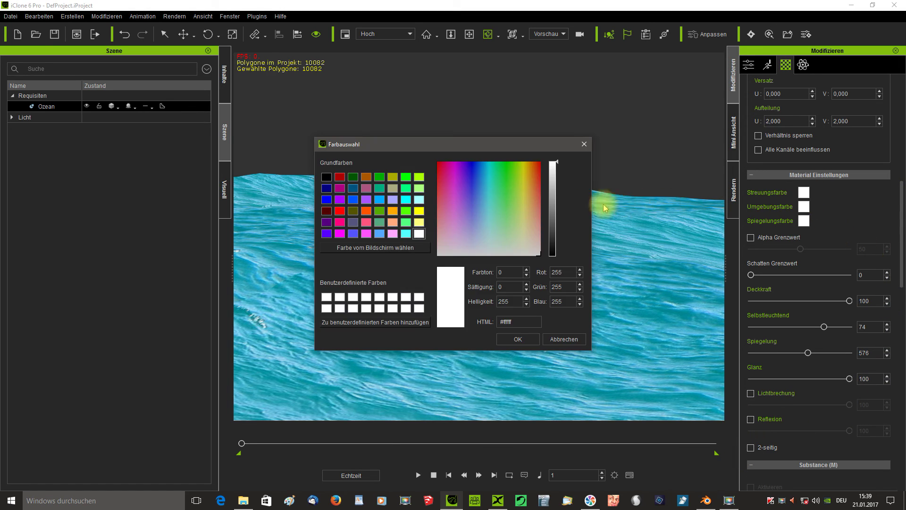
left_click(553, 213)
left_click(519, 338)
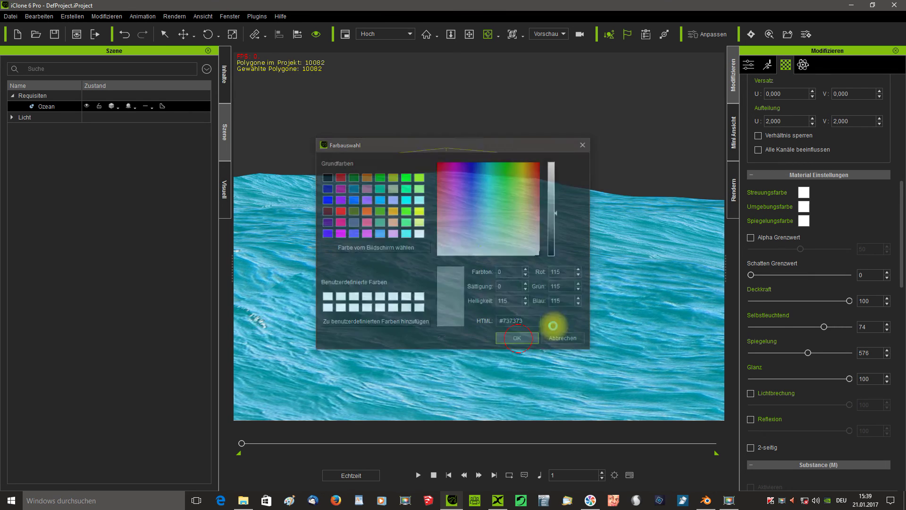
left_click(804, 206)
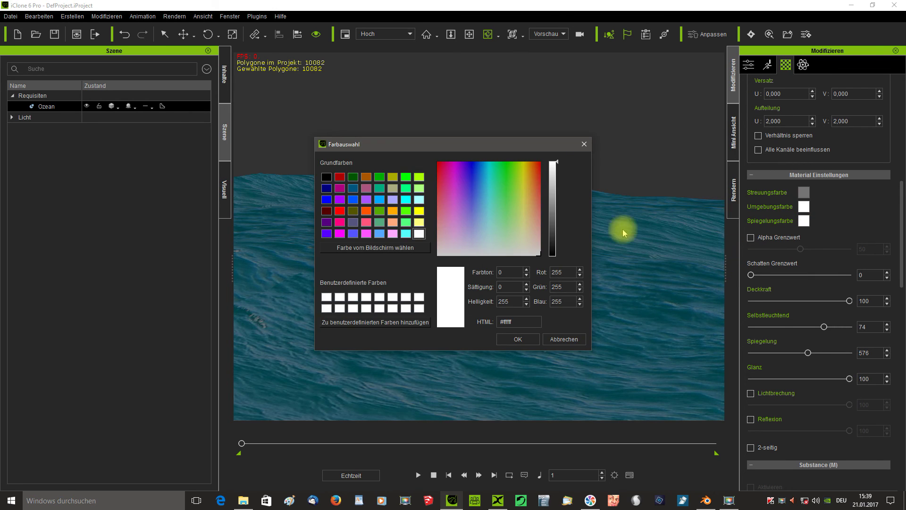
left_click(552, 213)
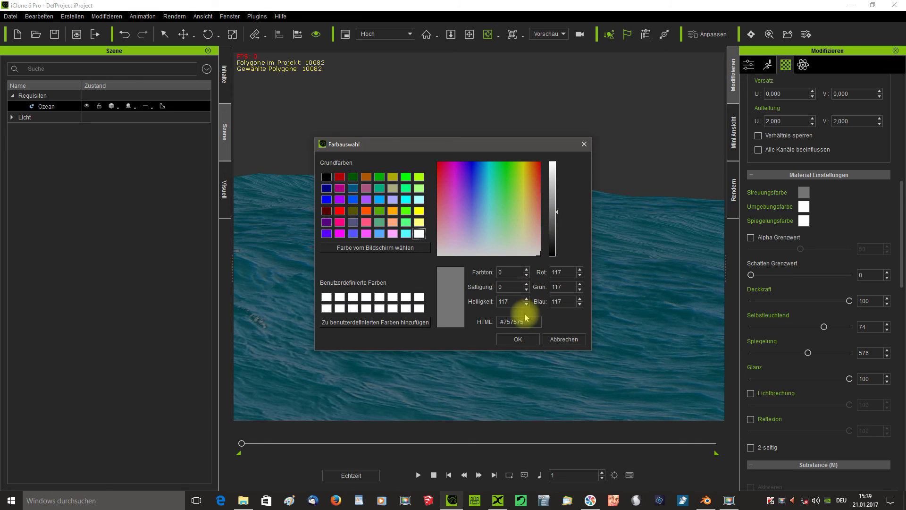
left_click(527, 342)
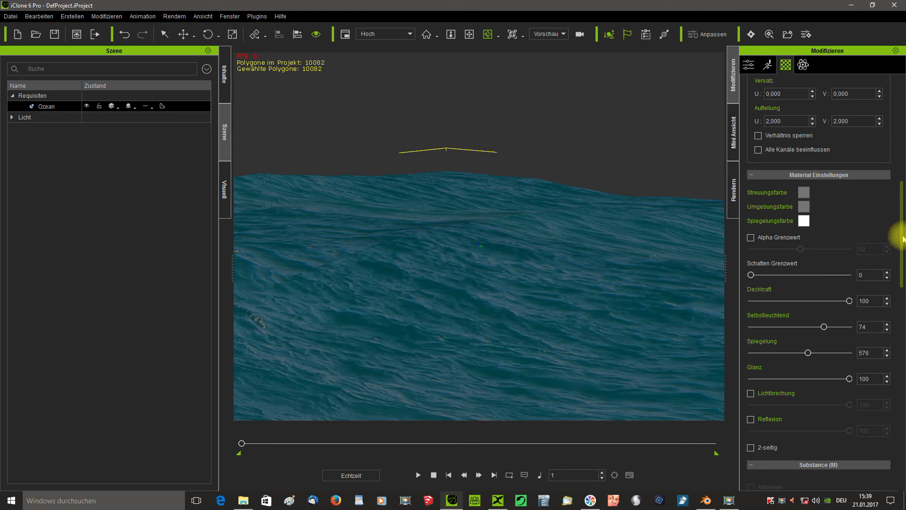
left_click_drag(900, 189, 885, 101)
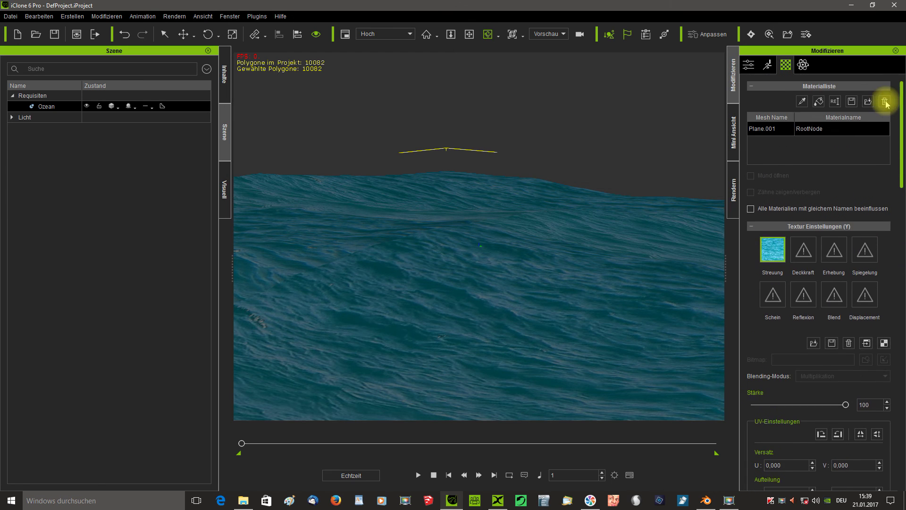
Step: Load the Alien Jupiter-b1 image as the ocean's bump map at strength 45
double_click(832, 252)
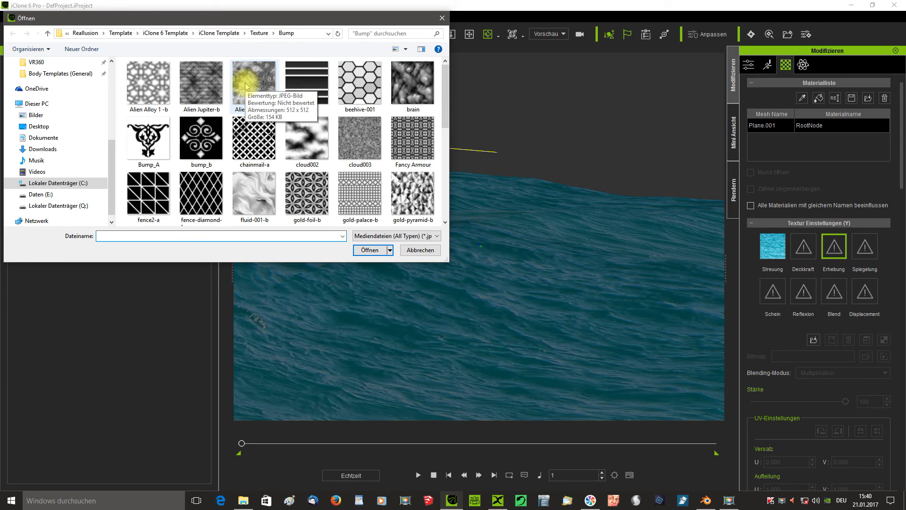
left_click(246, 86)
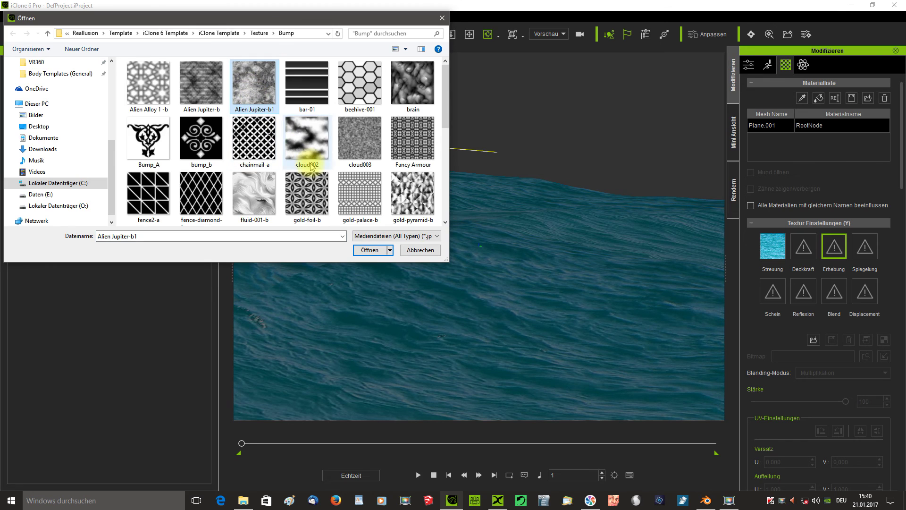
left_click(365, 250)
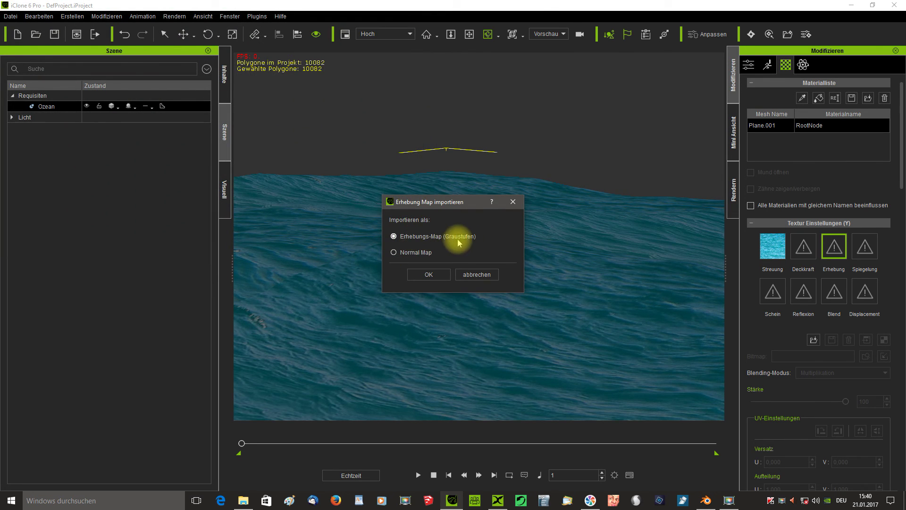
left_click(394, 253)
left_click(431, 276)
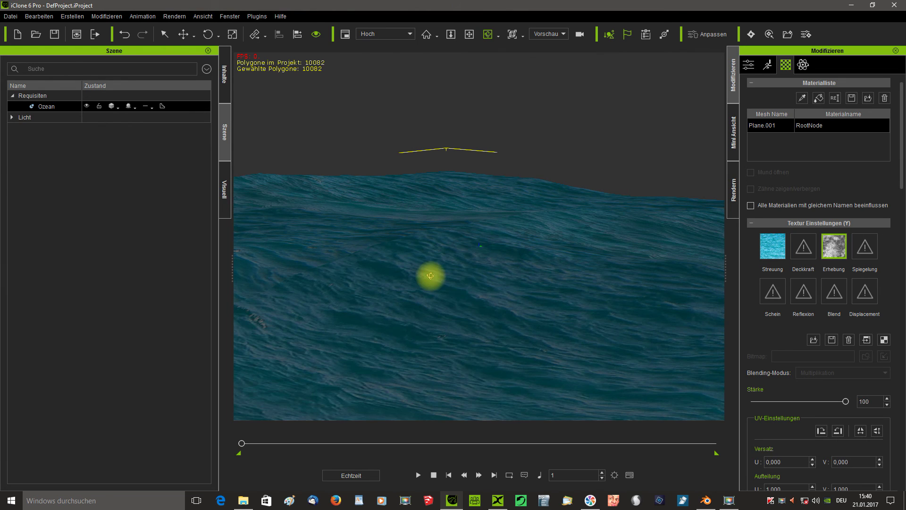
left_click_drag(837, 409, 794, 417)
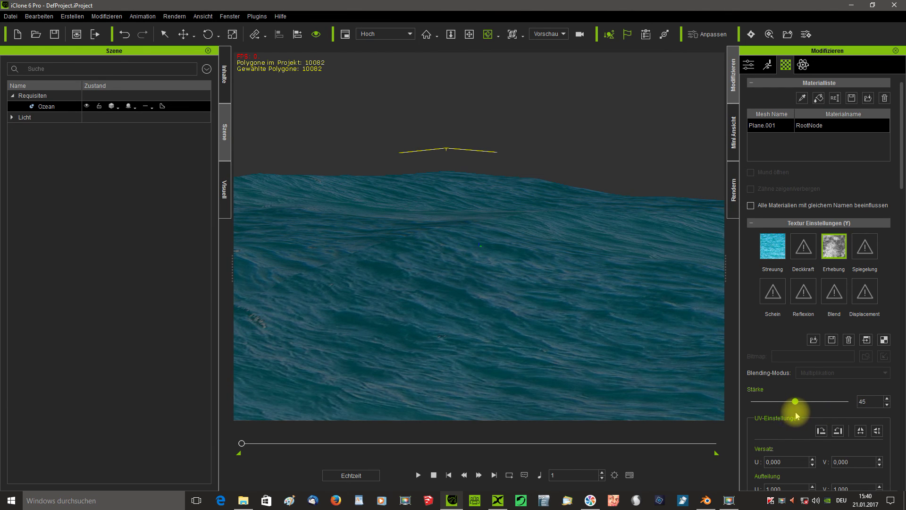
left_click(832, 253)
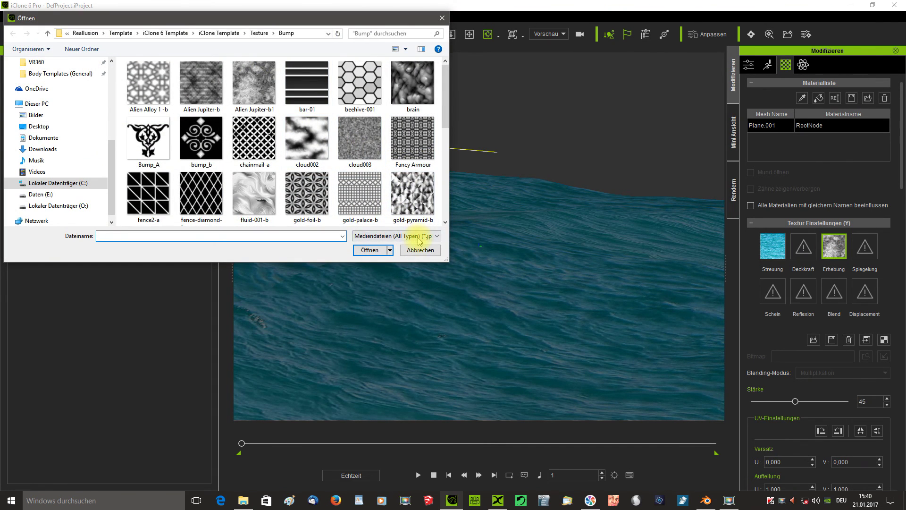
left_click(421, 250)
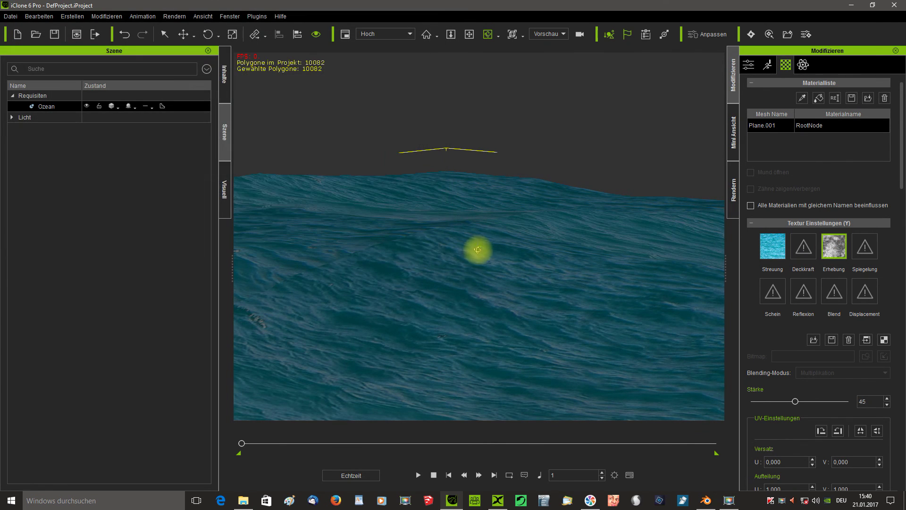
Step: Apply the Sky_01 template sky with height -5000
left_click(226, 78)
left_click(55, 109)
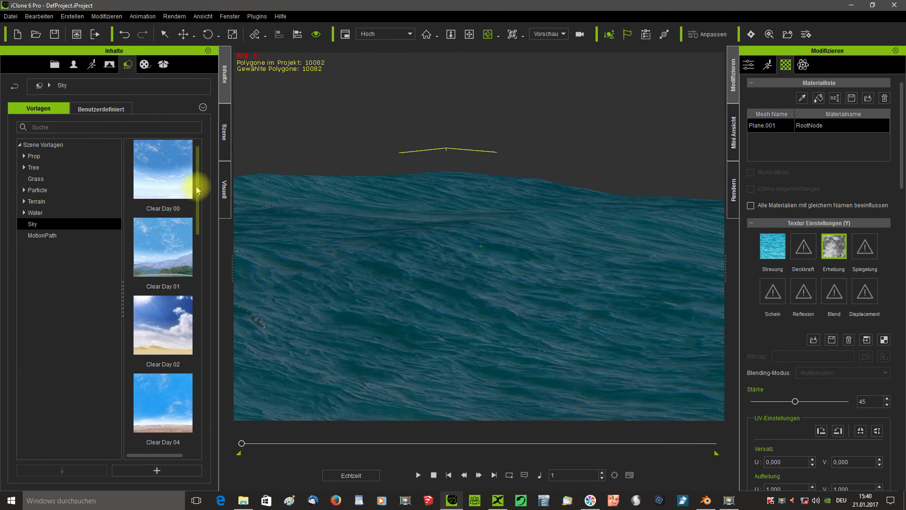
left_click_drag(196, 183, 194, 334)
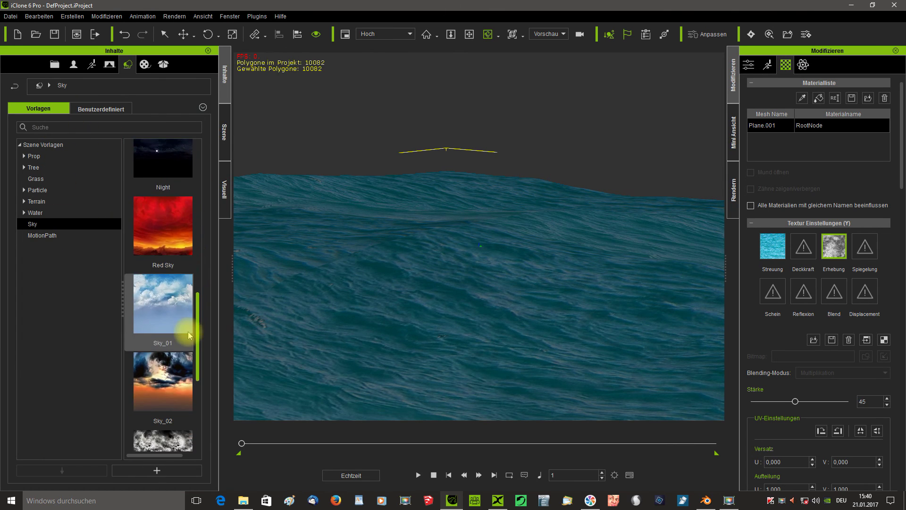
double_click(167, 312)
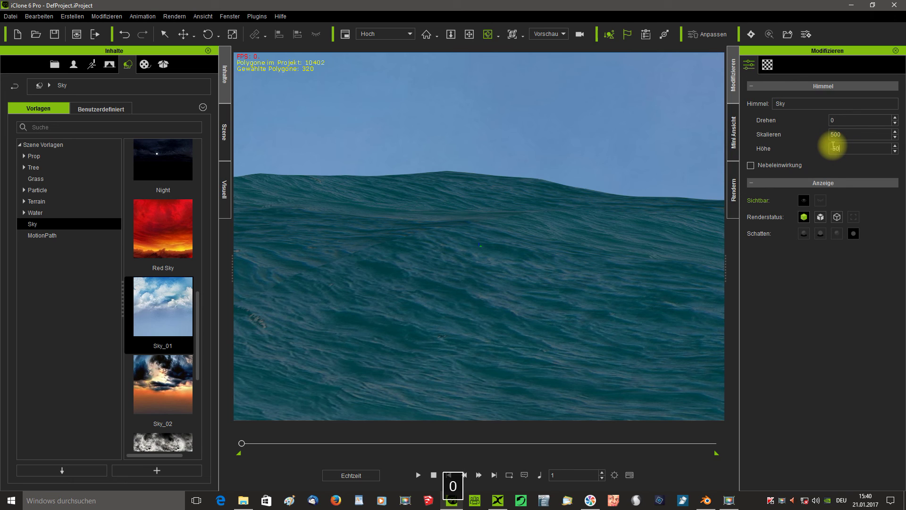
type("-5000")
key("Return")
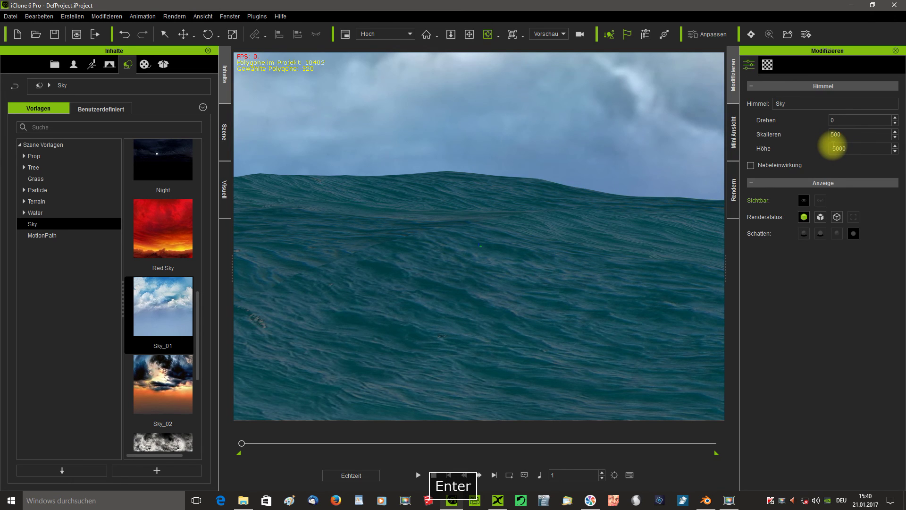
Step: Preview the sky over the ocean, then select the Ozean prop in the scene list
left_click(416, 477)
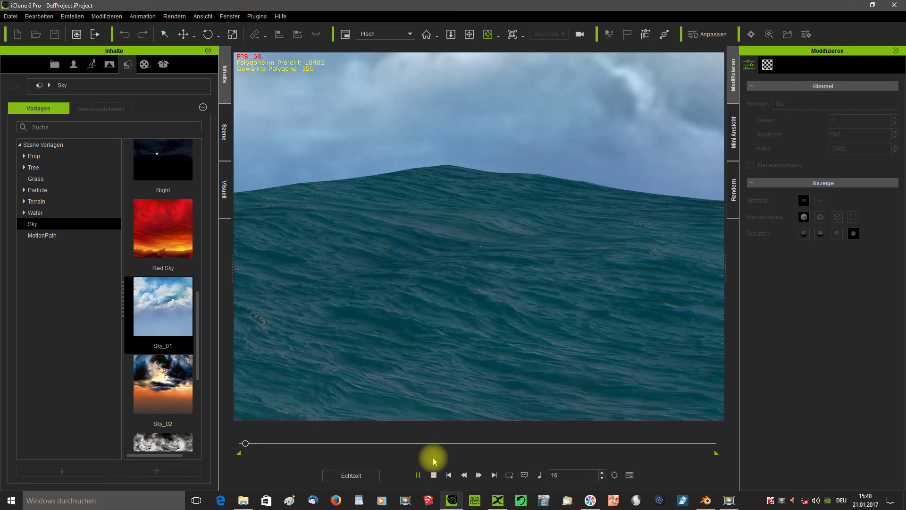
left_click(434, 475)
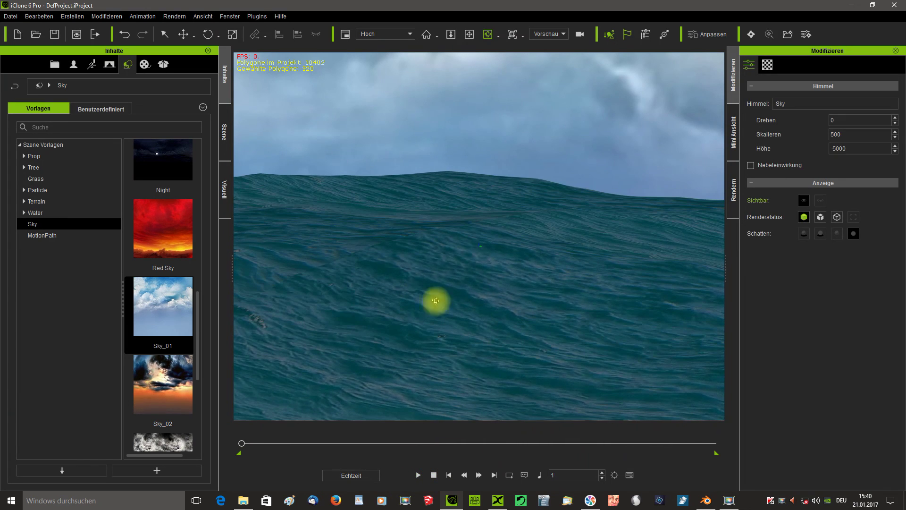
left_click(488, 40)
left_click_drag(505, 188, 498, 178)
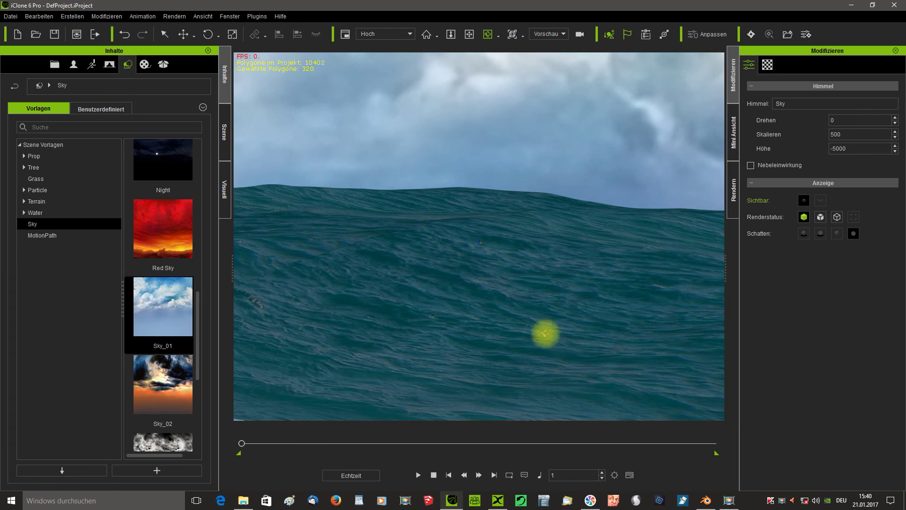
left_click(228, 155)
left_click(71, 107)
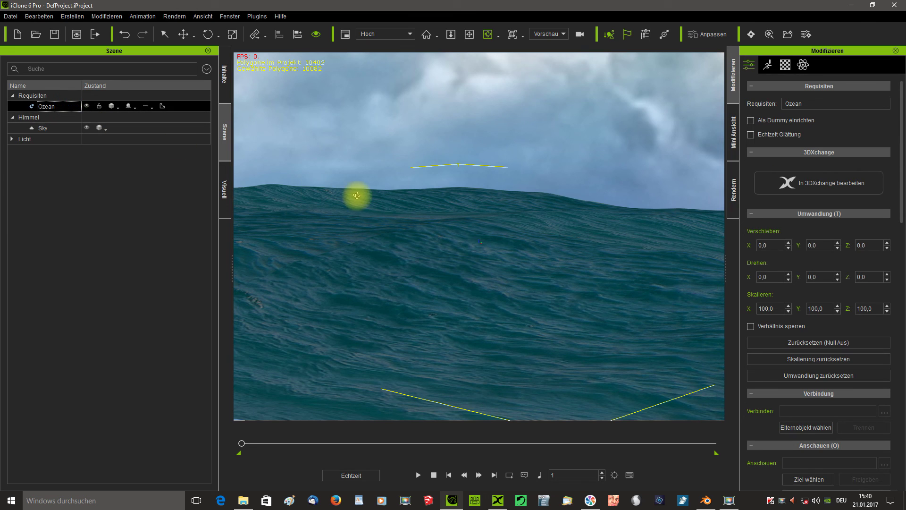
Step: Show Ozean's Animation track and stretch its wave clip to the timeline end, around frame 1794
left_click(630, 476)
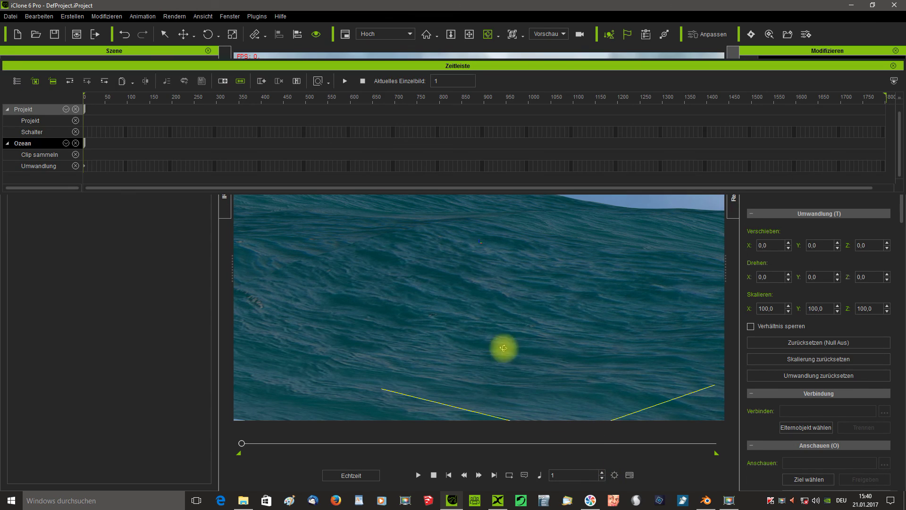
left_click(329, 83)
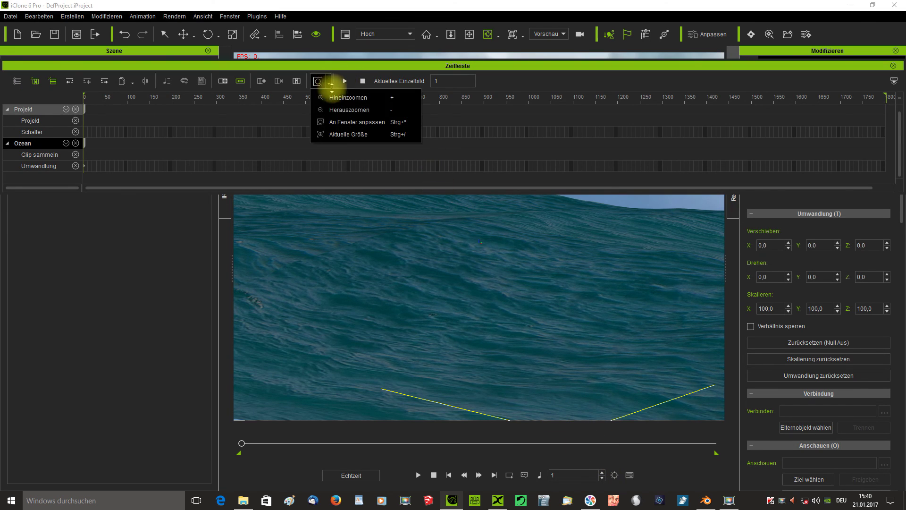
left_click(333, 122)
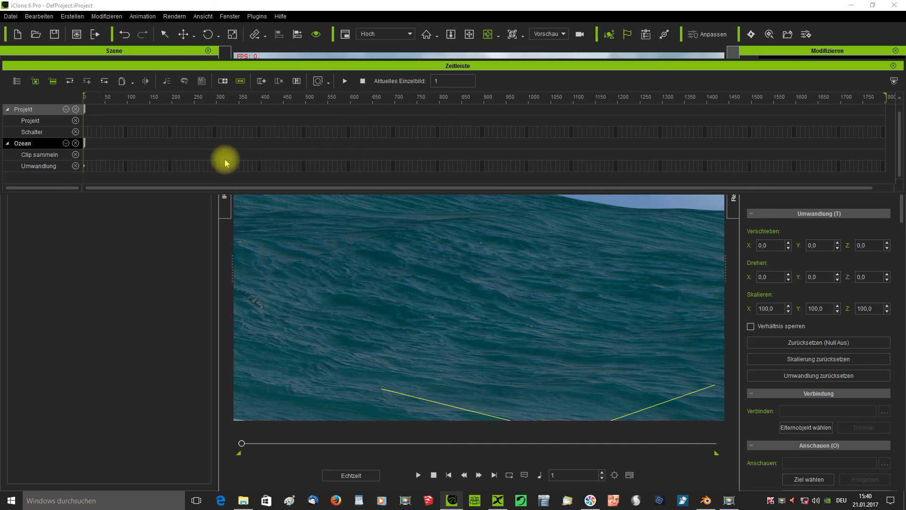
left_click(66, 144)
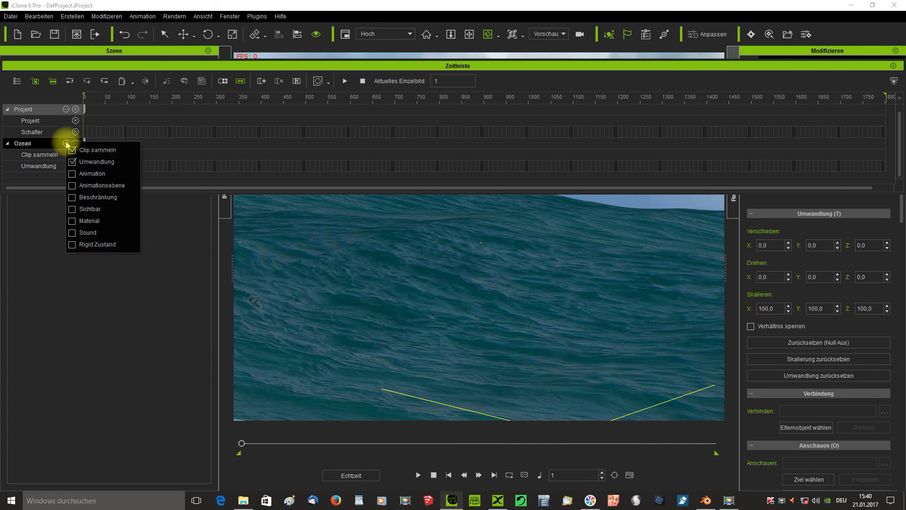
left_click(71, 173)
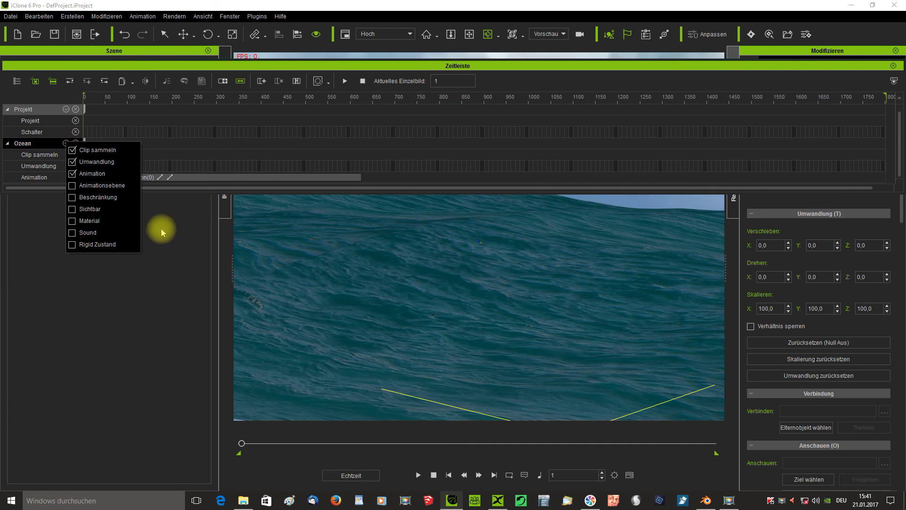
left_click(303, 180)
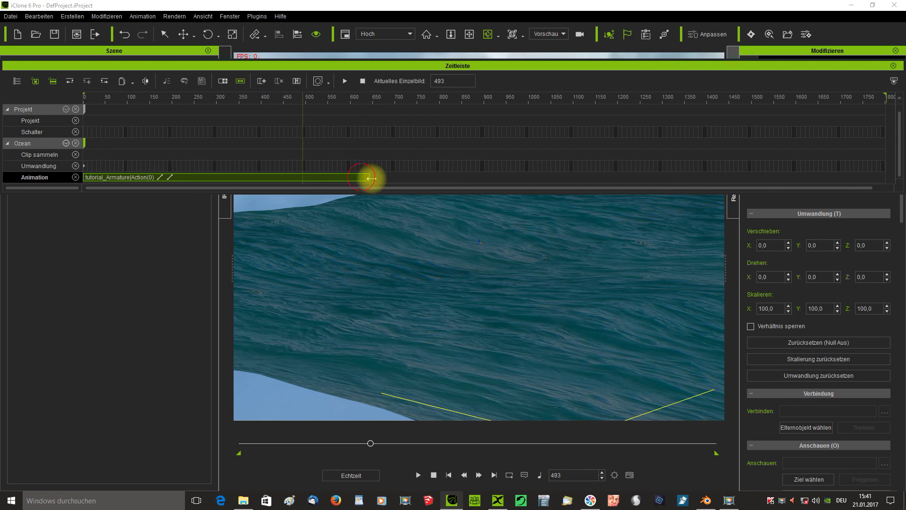
left_click_drag(371, 178, 881, 149)
Step: Close the timeline and play the waves, tilting the camera up to show more sky
left_click(882, 105)
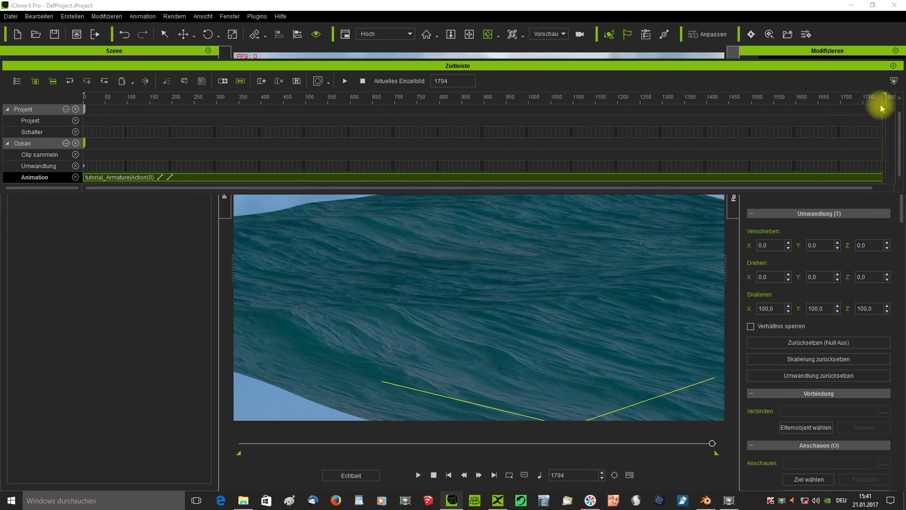
left_click(894, 66)
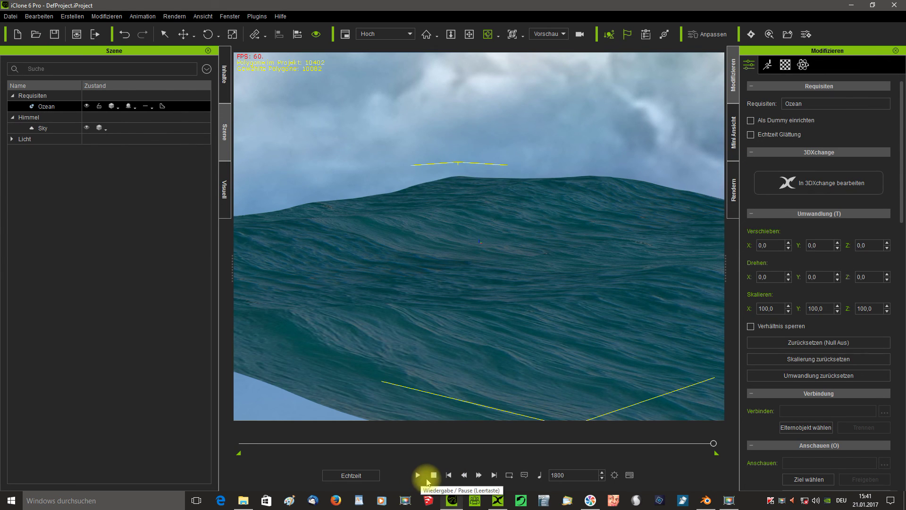
left_click(419, 477)
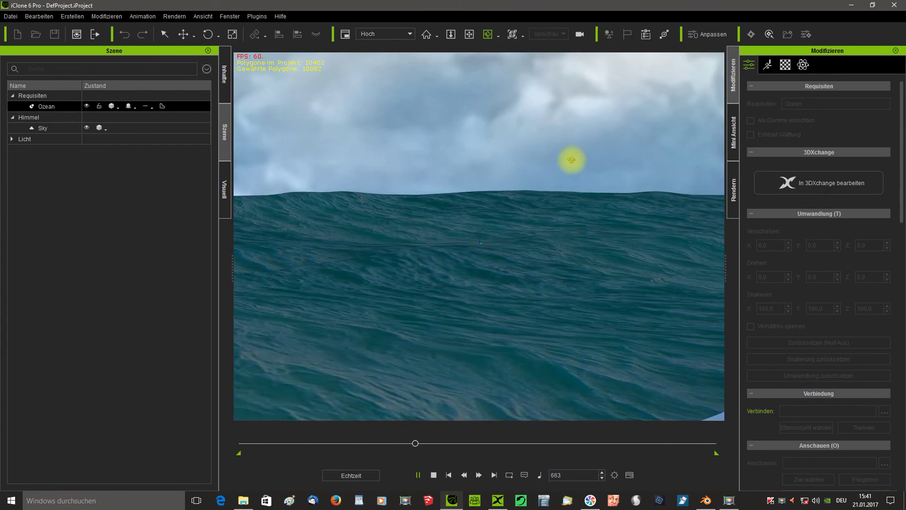
left_click(469, 34)
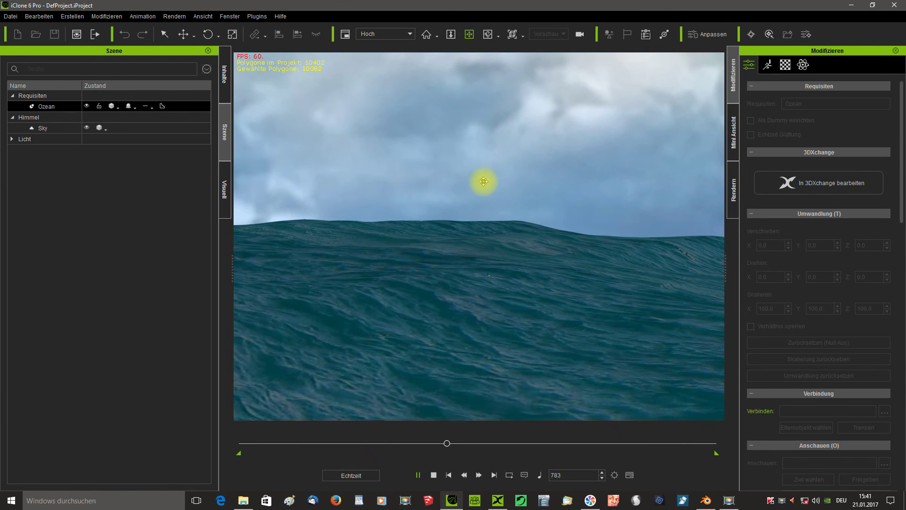
left_click(488, 34)
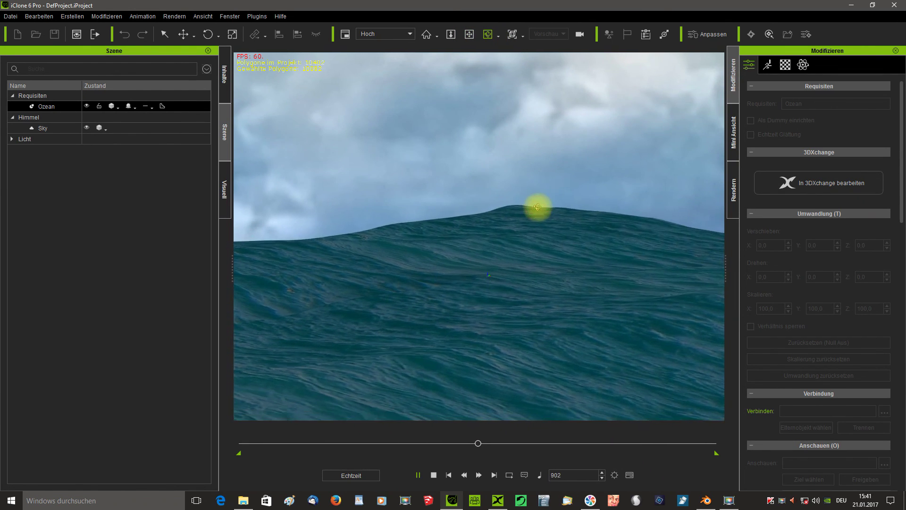
left_click_drag(539, 203, 539, 195)
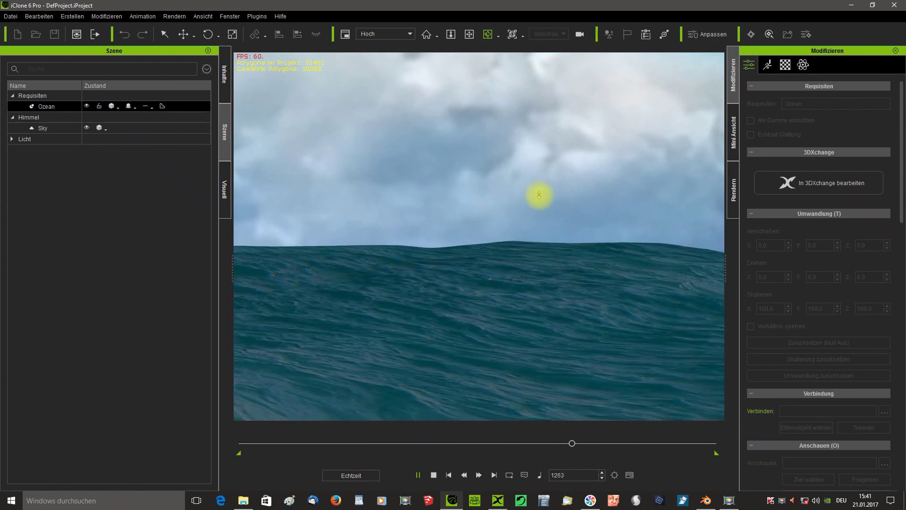
Step: Stop, replay, and rewind the wave animation to frame 1
left_click(448, 493)
left_click(438, 478)
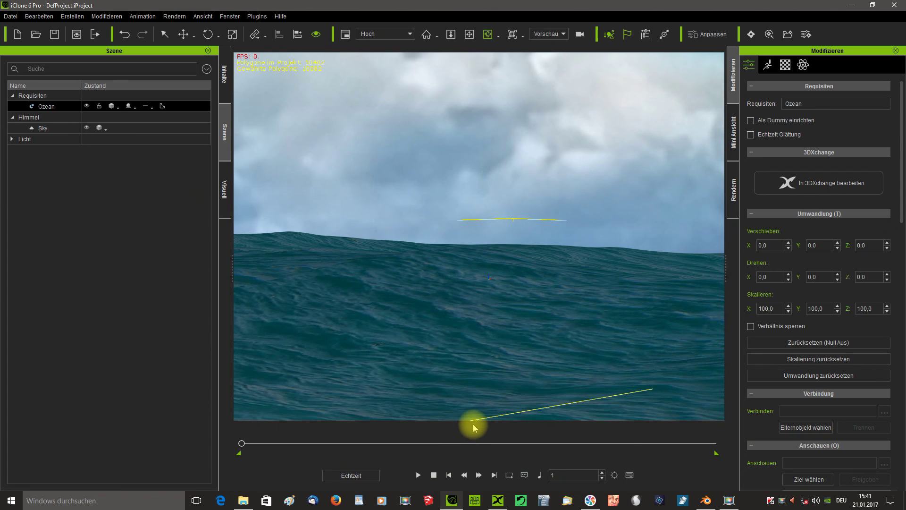
left_click(420, 476)
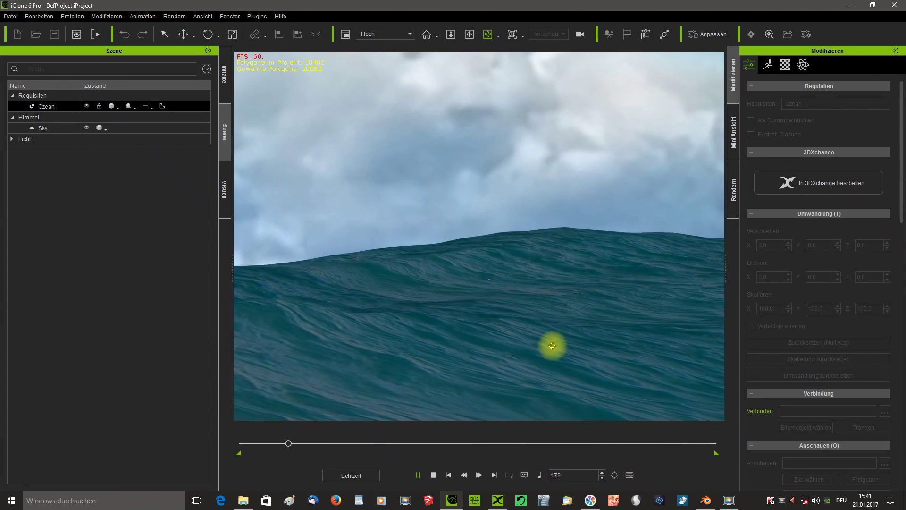
left_click(433, 475)
Step: Darken the Ozean material's diffuse colour to #595959 and ambient colour to #5a5a5a
left_click(785, 66)
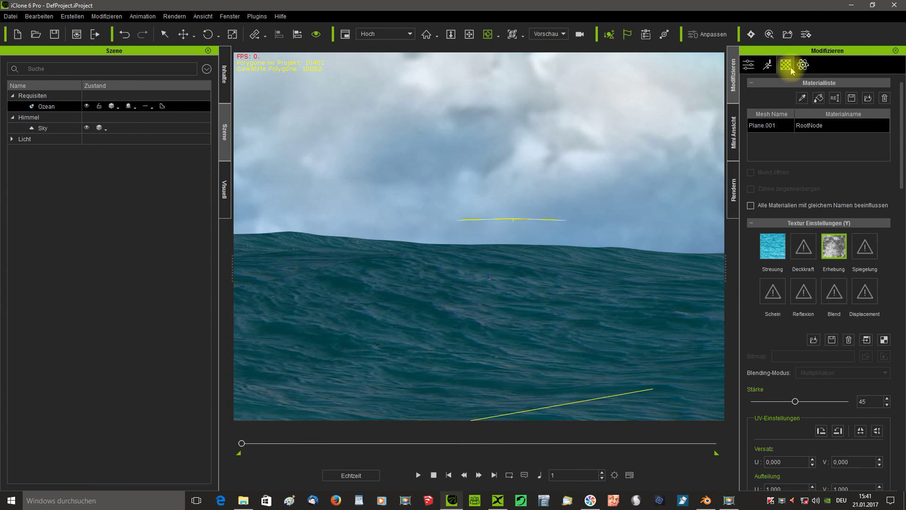
left_click_drag(903, 157, 902, 175)
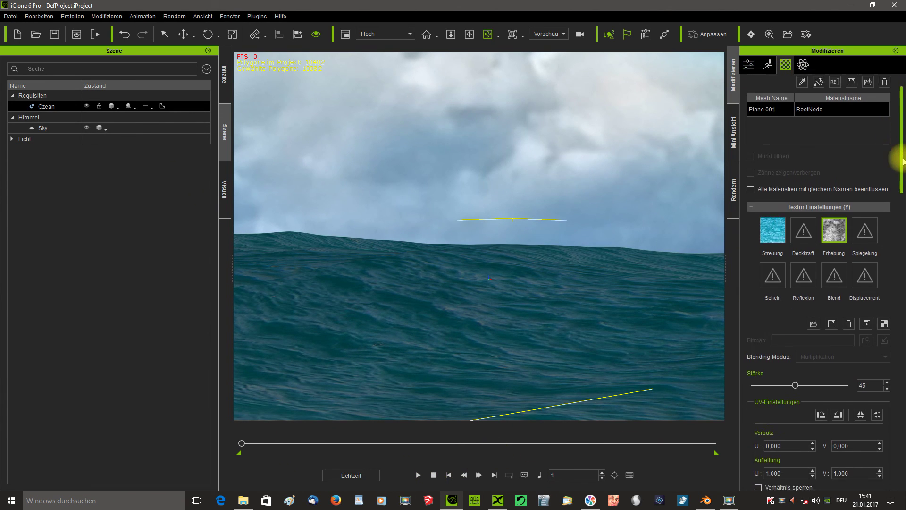
left_click(773, 177)
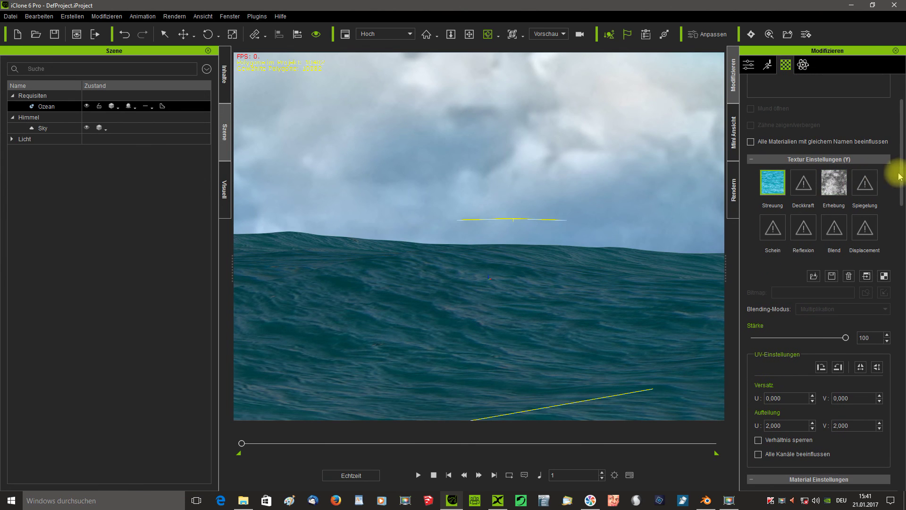
left_click_drag(900, 172, 900, 227)
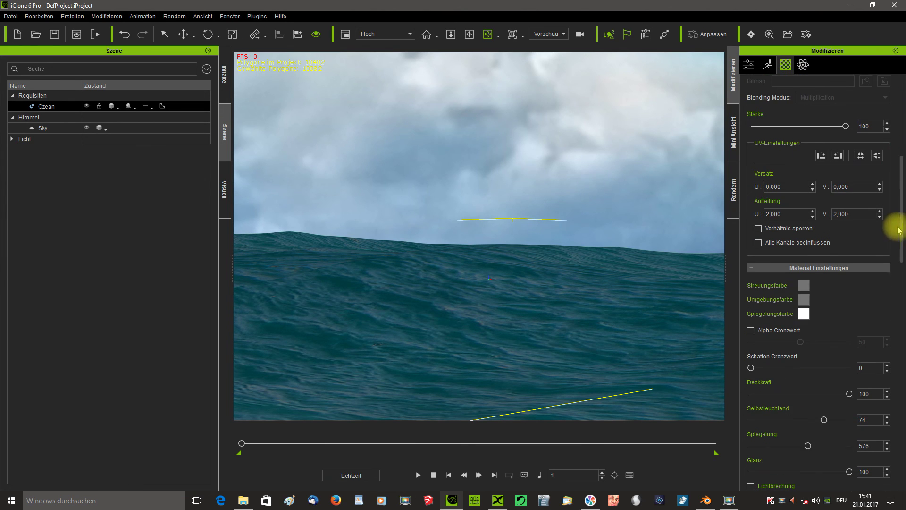
left_click(804, 287)
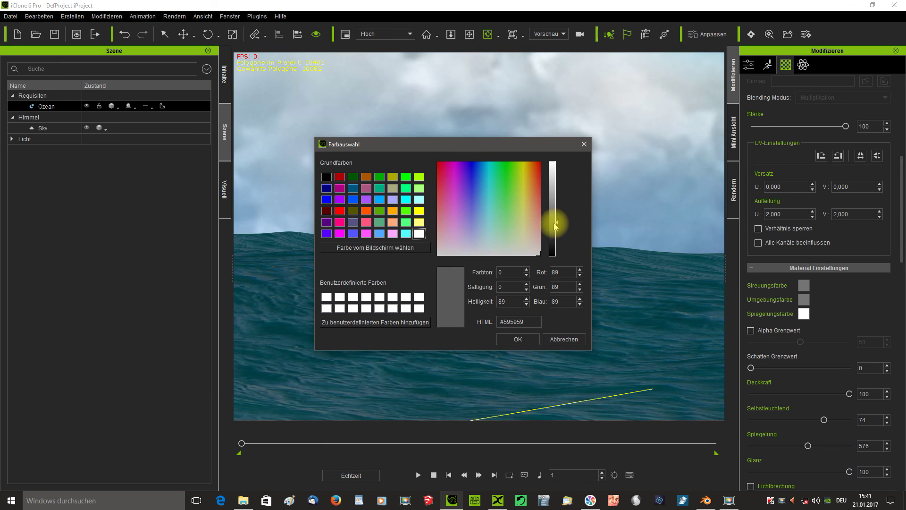
left_click(524, 339)
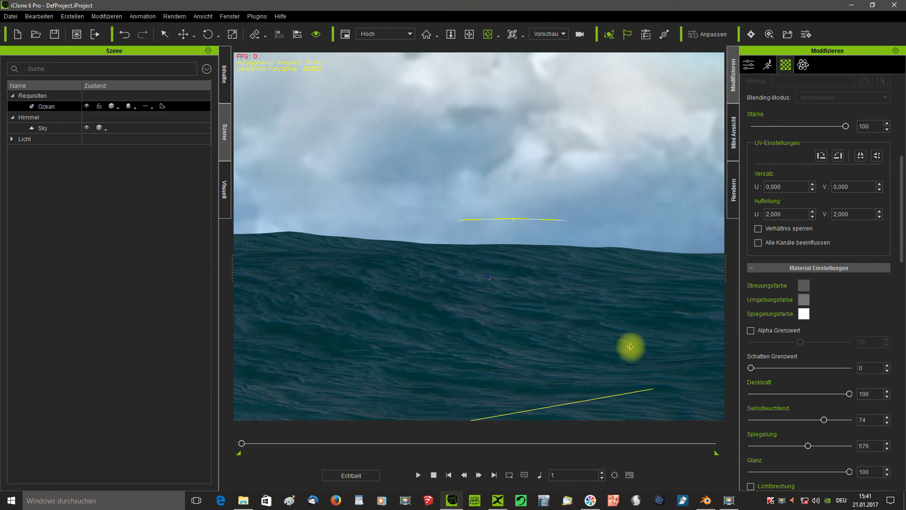
left_click(805, 301)
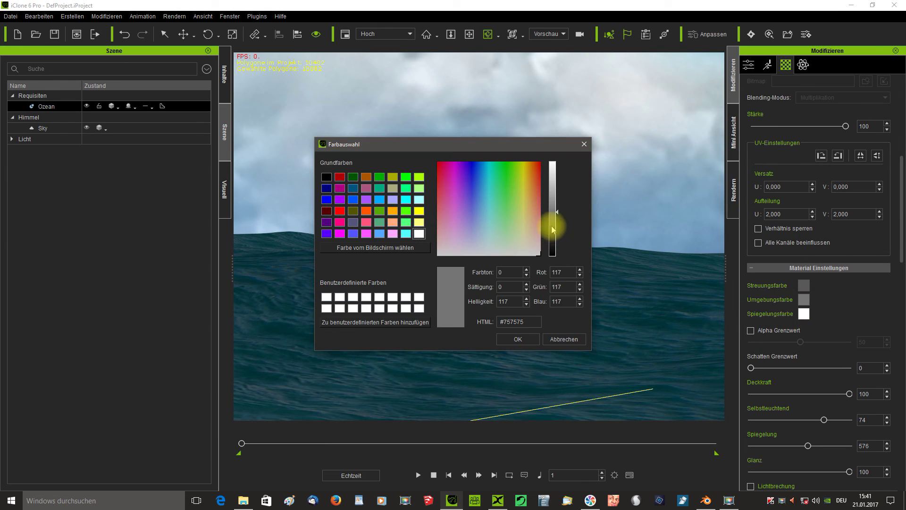
left_click(520, 339)
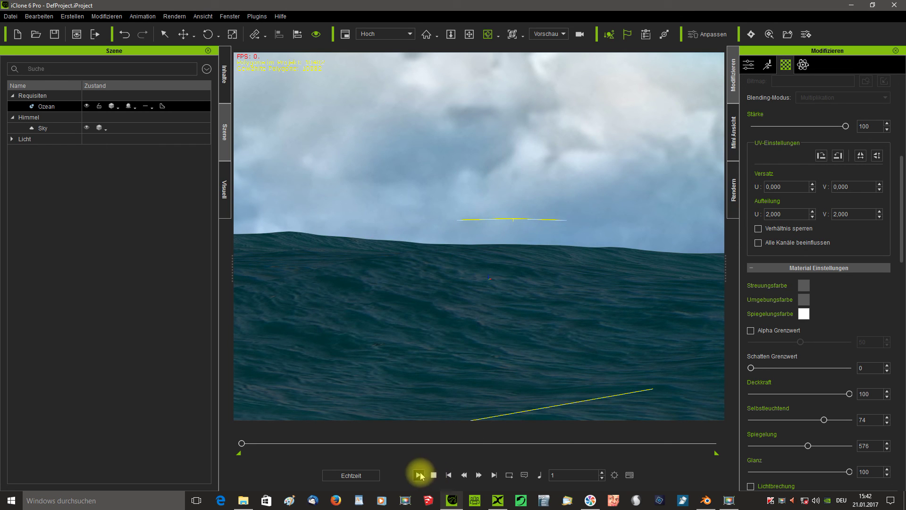
Step: Preview the darkened waves playing, then rewind to frame 1
left_click(420, 475)
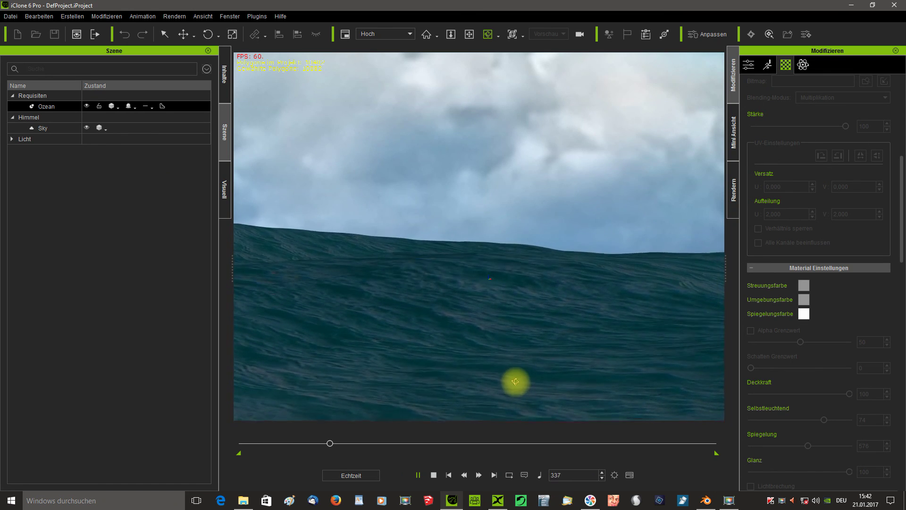
left_click(434, 475)
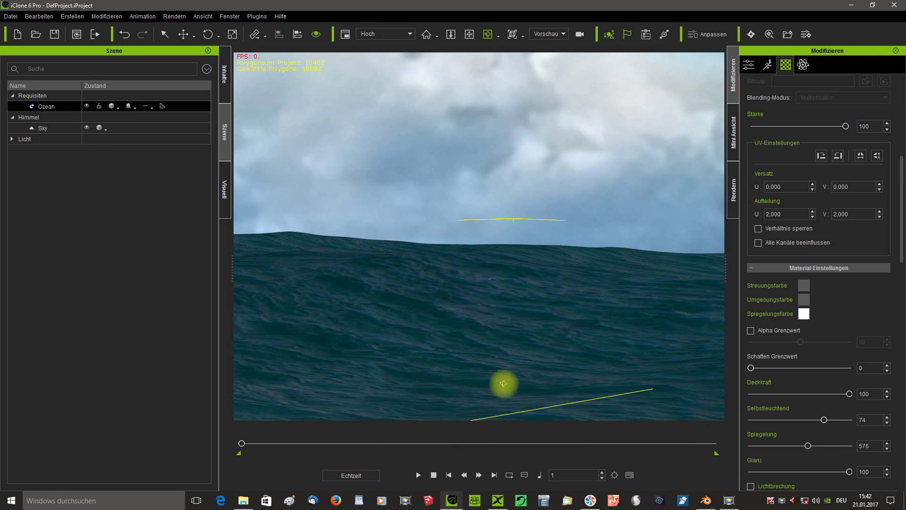
left_click(225, 73)
Step: Drag the seegelschiff sailing ship from the custom Boot props onto the ocean
left_click(127, 108)
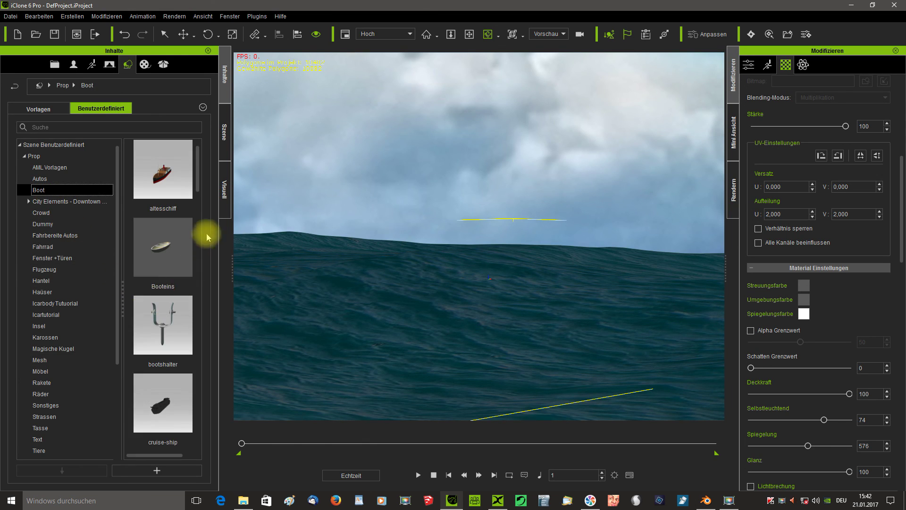
left_click_drag(198, 189, 182, 328)
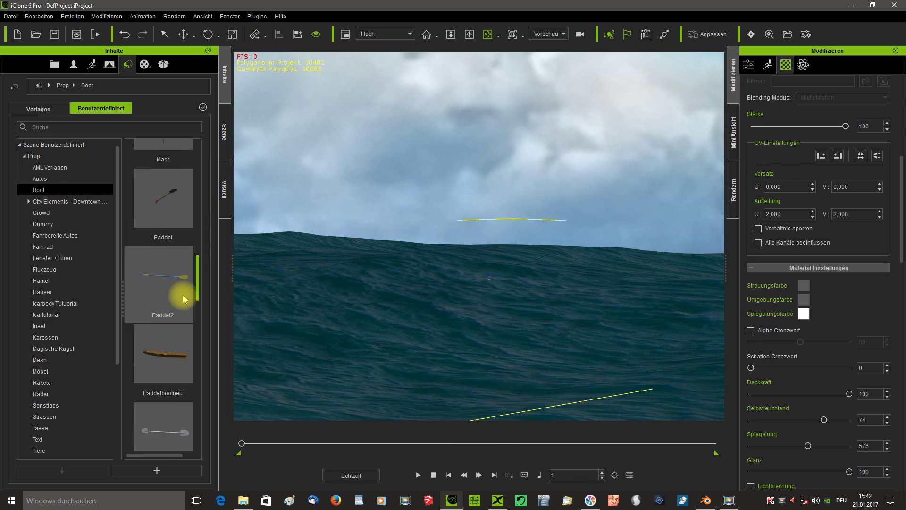
scroll(182, 330, "down", 3)
scroll(182, 357, "down", 3)
scroll(183, 384, "down", 3)
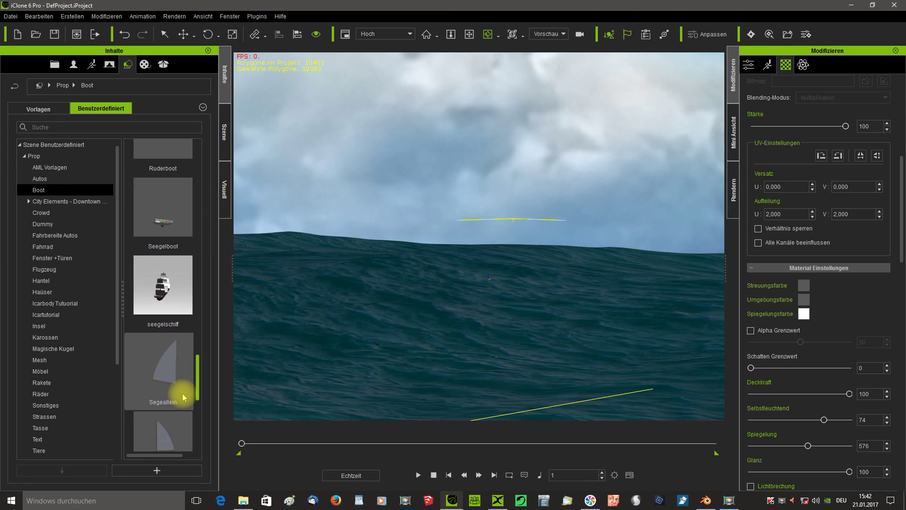
scroll(175, 330, "down", 2)
left_click_drag(169, 298, 505, 275)
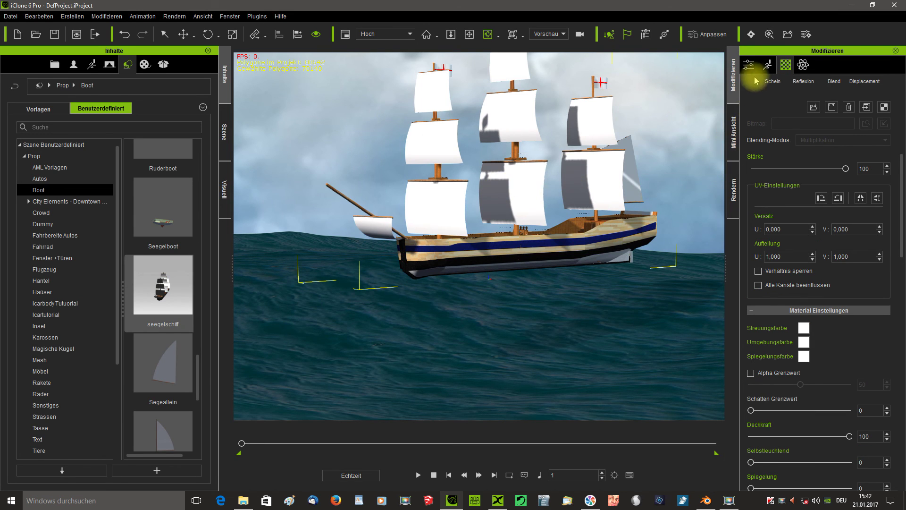
Step: Set the Ozeanfinale ocean as the ship's parent object and list its bones for attaching
left_click(748, 66)
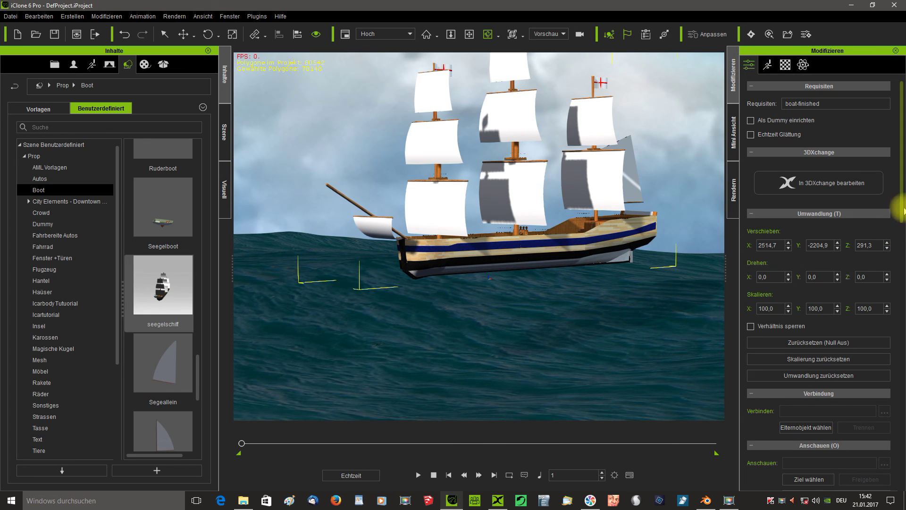
scroll(903, 211, "down", 3)
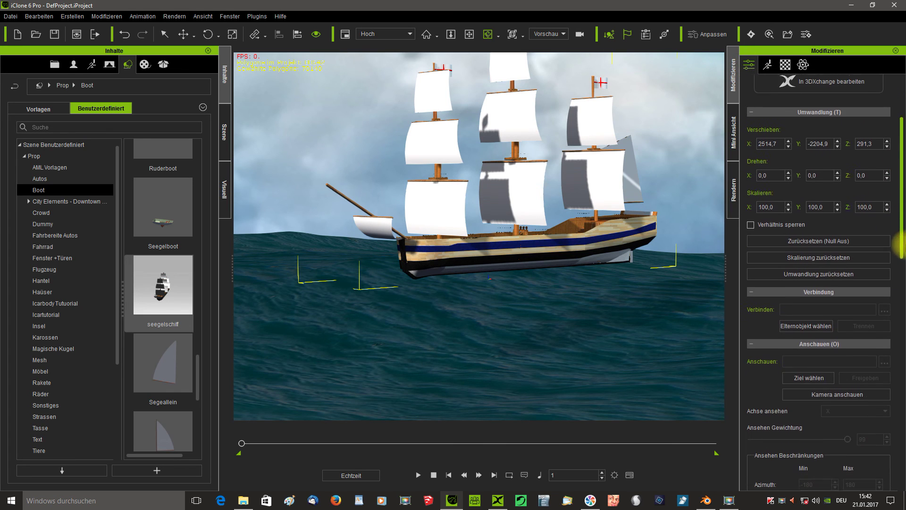
left_click(806, 323)
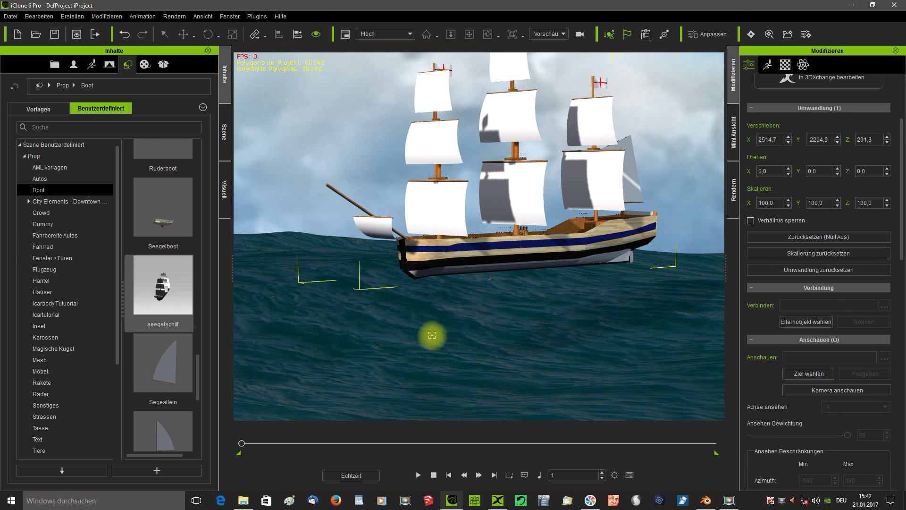
left_click(432, 335)
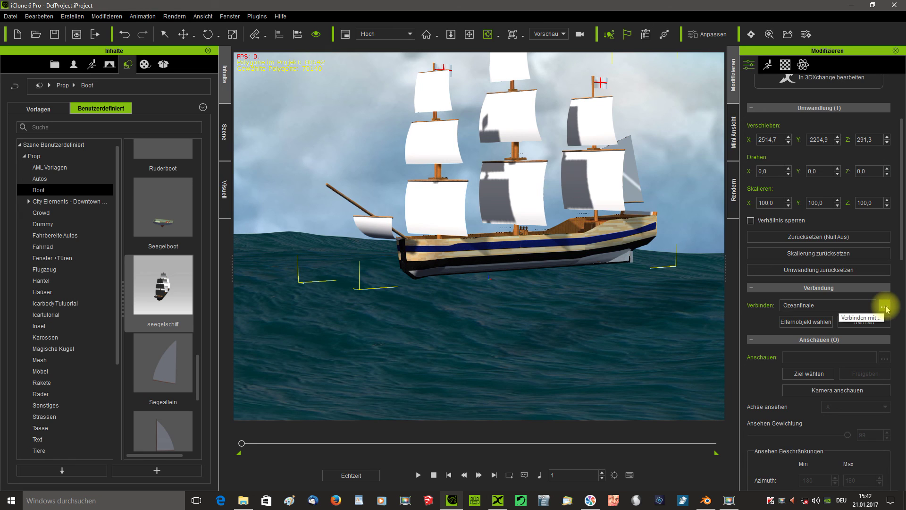
left_click(885, 307)
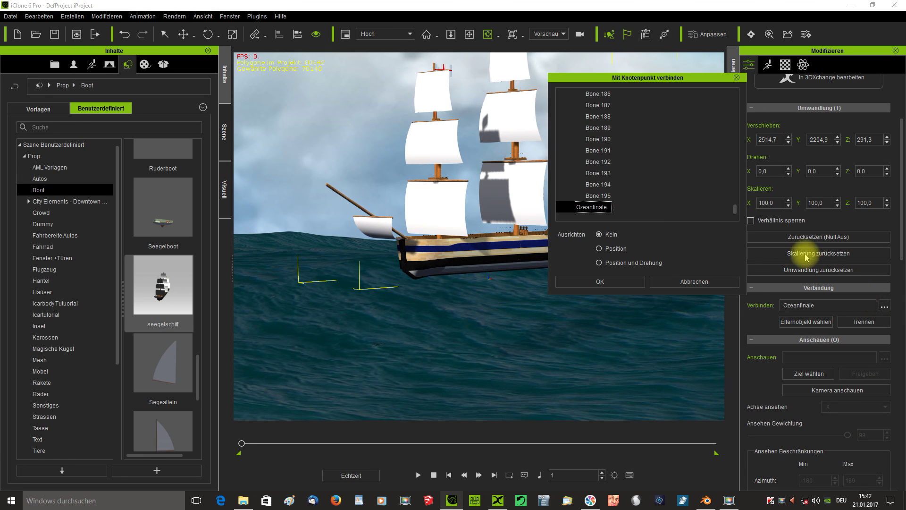
Step: Attach the ship to the ocean's Bone.052 with Position alignment
left_click(638, 78)
left_click_drag(637, 79, 698, 124)
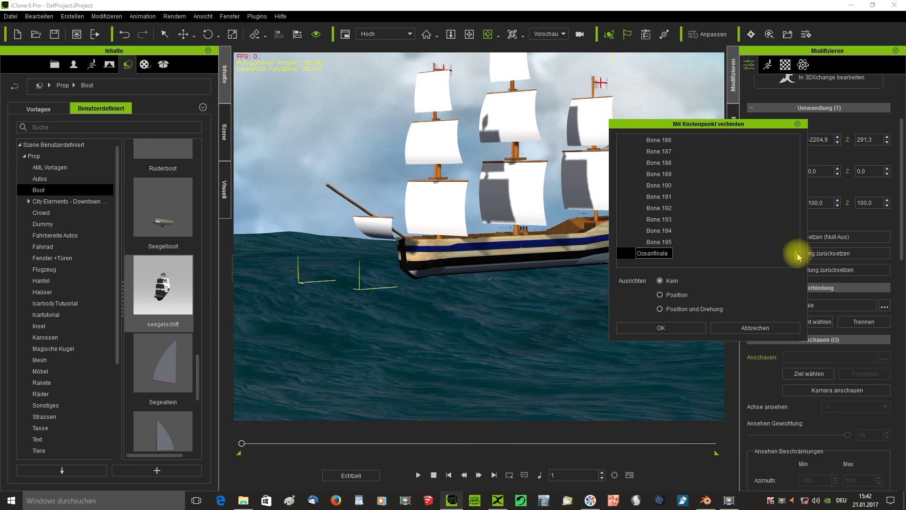
left_click_drag(797, 256, 792, 181)
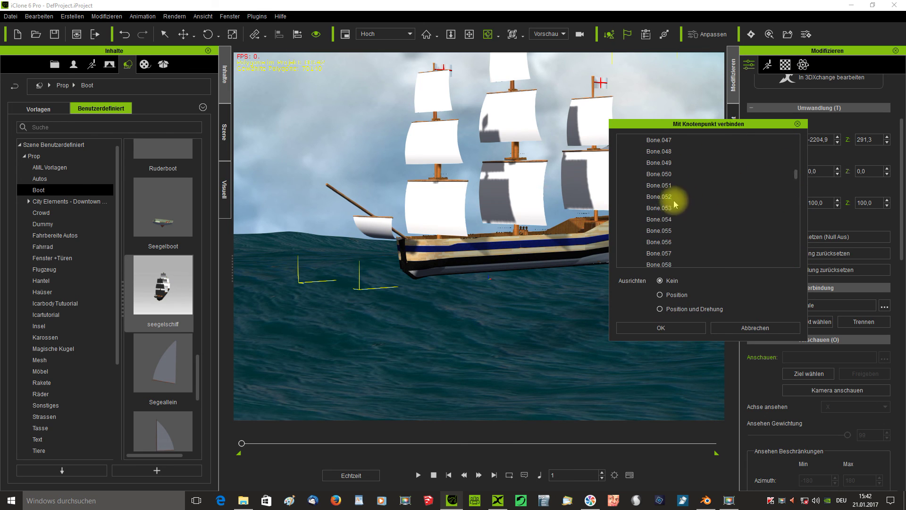
left_click(670, 203)
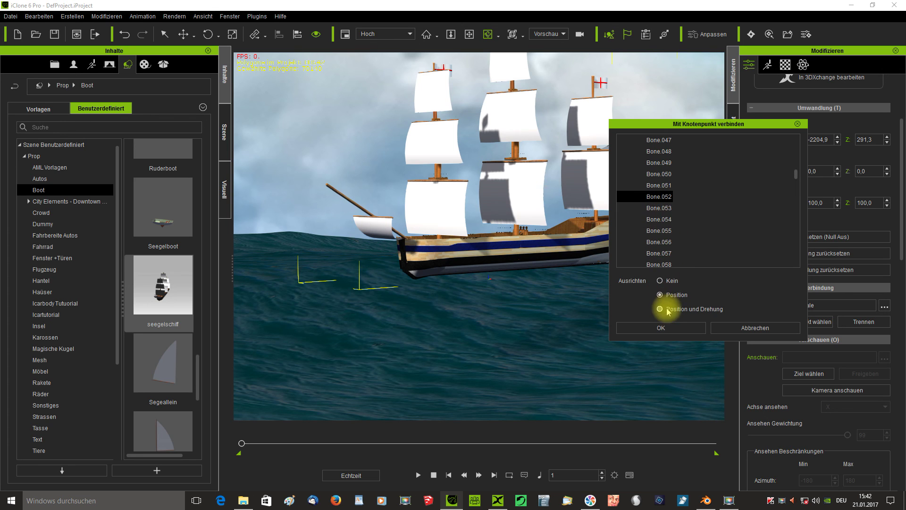
left_click(666, 328)
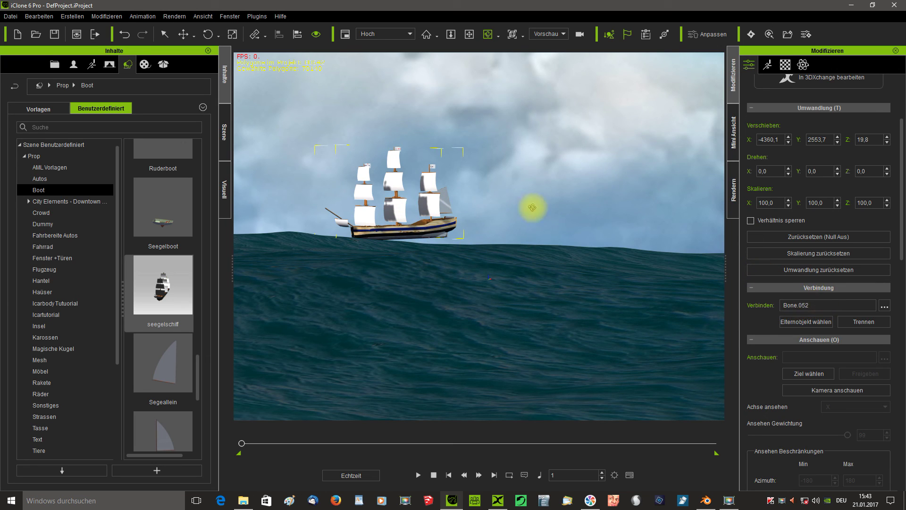
Step: Lower the ship into the waves, test-play, then raise it to Z -117.3
left_click(184, 35)
left_click_drag(391, 177, 391, 202)
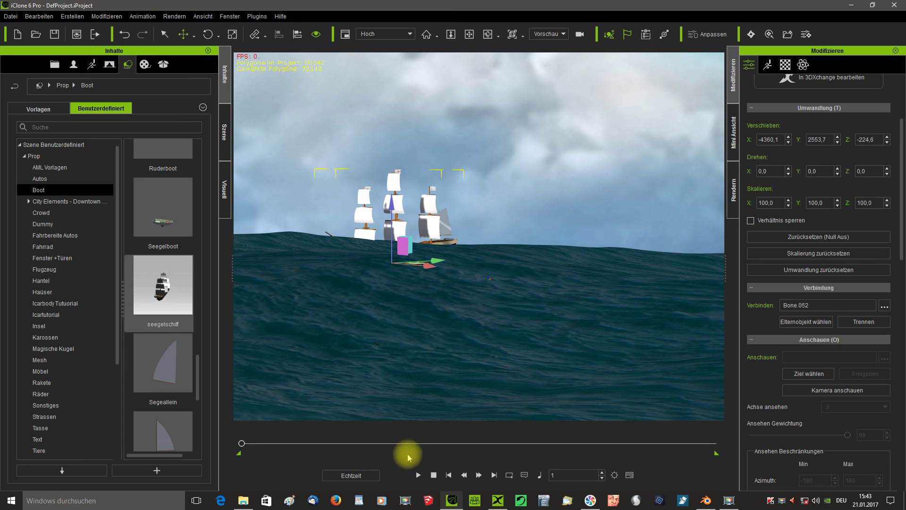
left_click(419, 475)
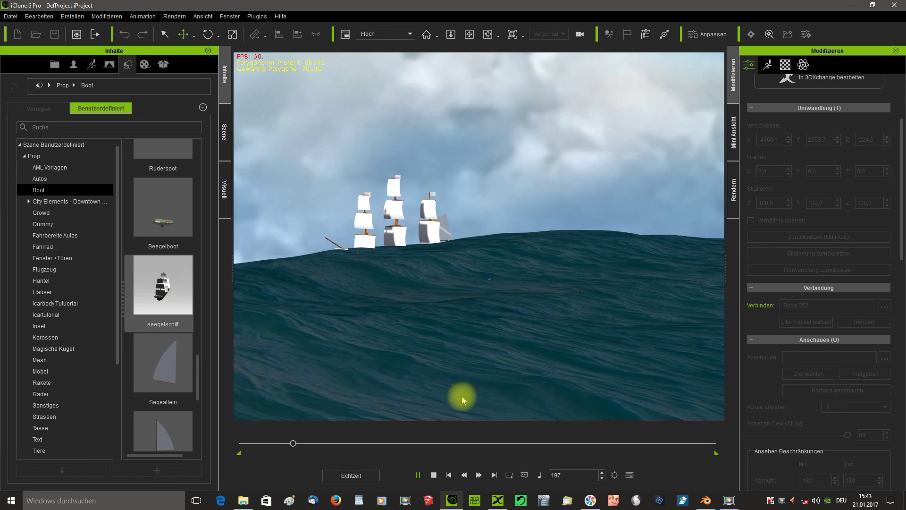
left_click(434, 473)
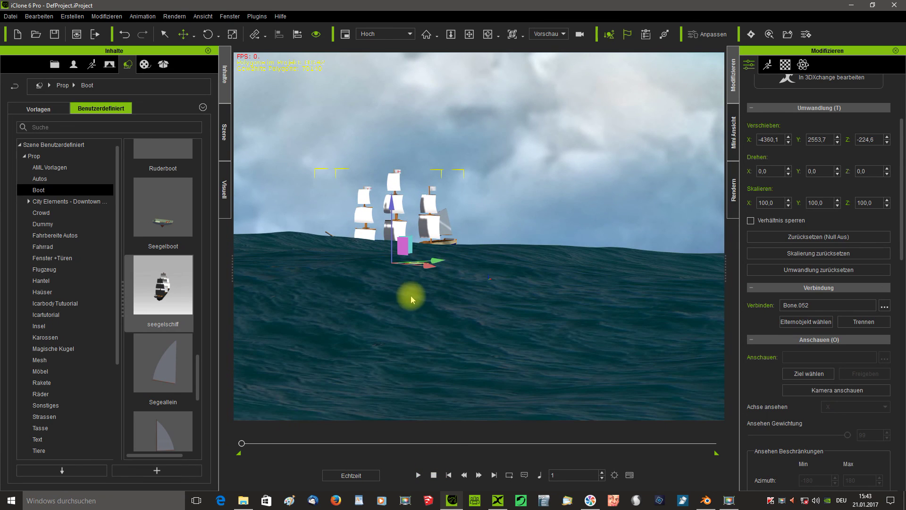
left_click_drag(392, 203, 392, 192)
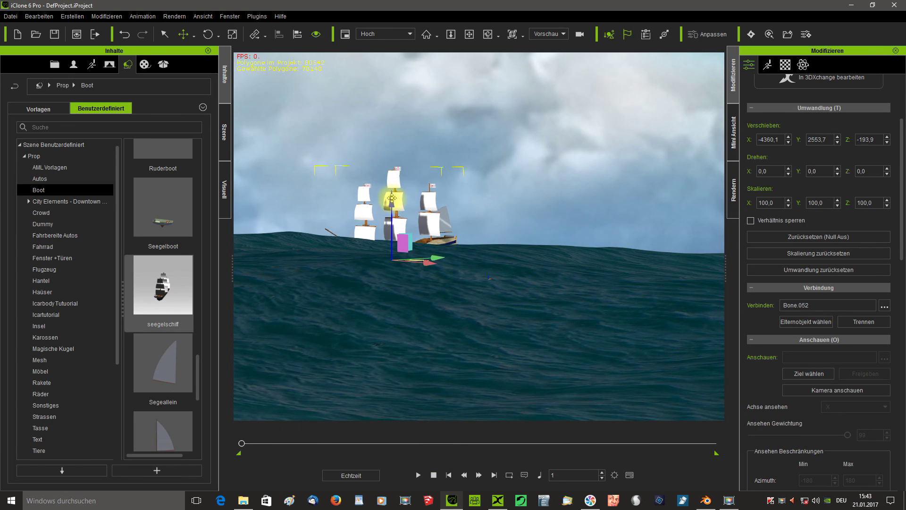
Step: Rotate the ship to about 353.6 around X and play to watch it ride the swell
left_click(206, 36)
left_click_drag(364, 209, 367, 205)
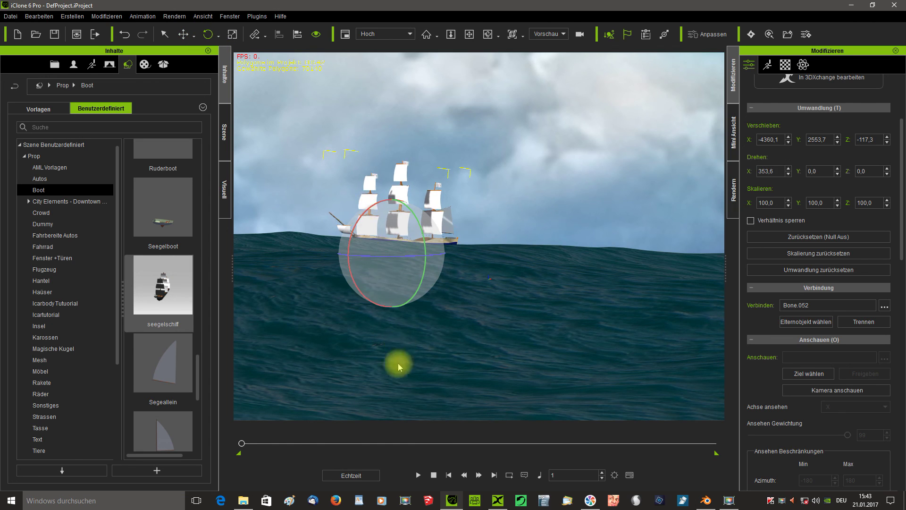
left_click(418, 477)
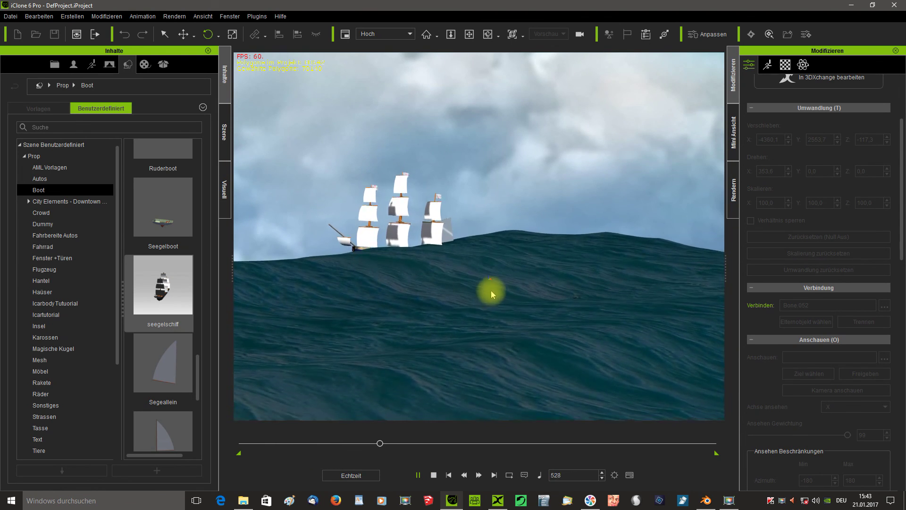
left_click(434, 475)
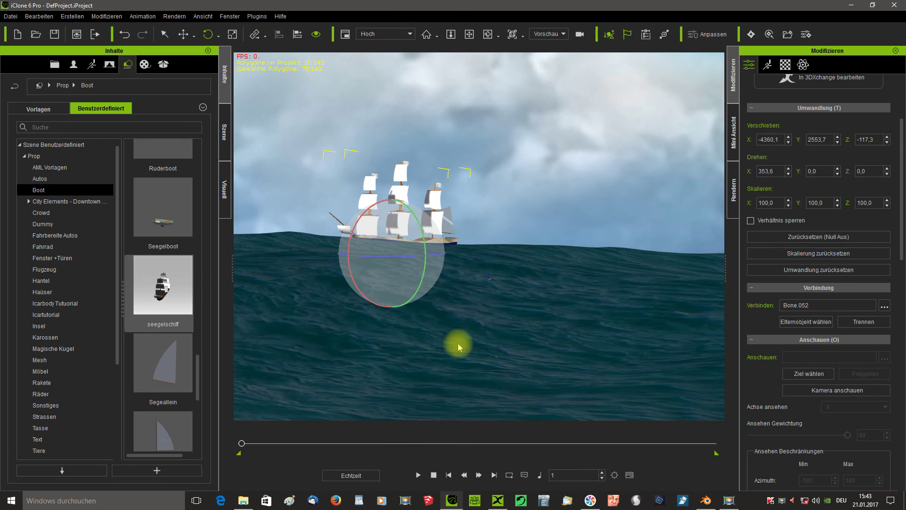